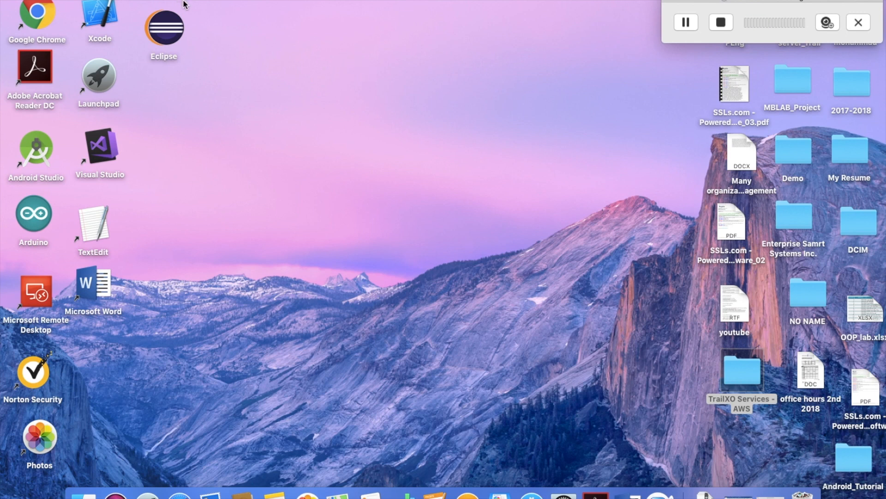
Launch Eclipse using the suggested eclipse-workspace directory as the workspace.
left_click(167, 36)
double_click(167, 36)
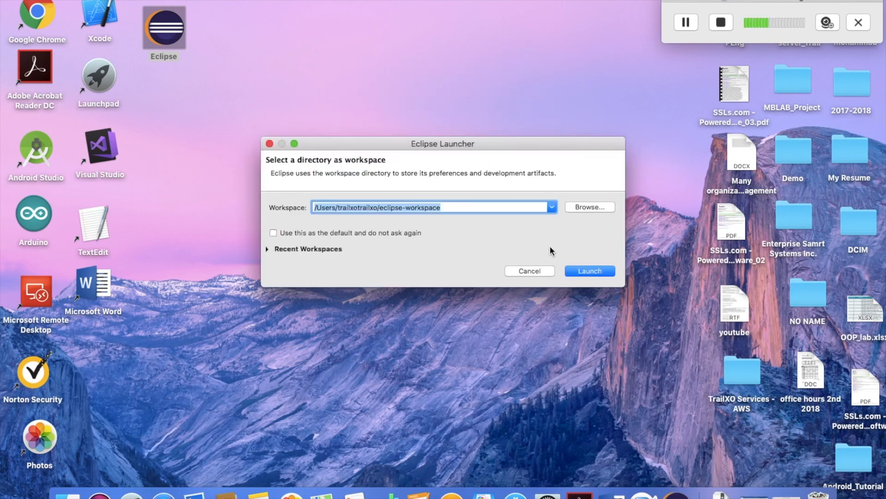
left_click(587, 274)
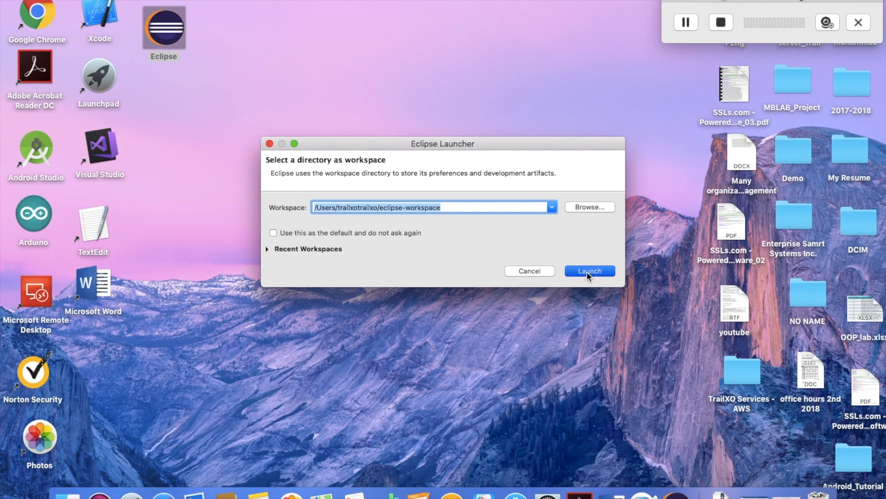
left_click(587, 271)
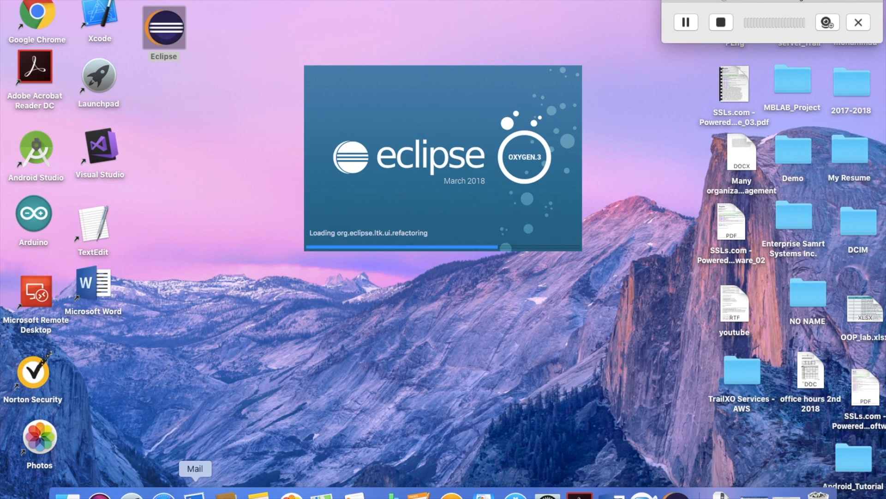
Switch to Safari in full screen, search the web for "papyrus eclipse" and open the Papyrus - Eclipse site.
left_click(163, 494)
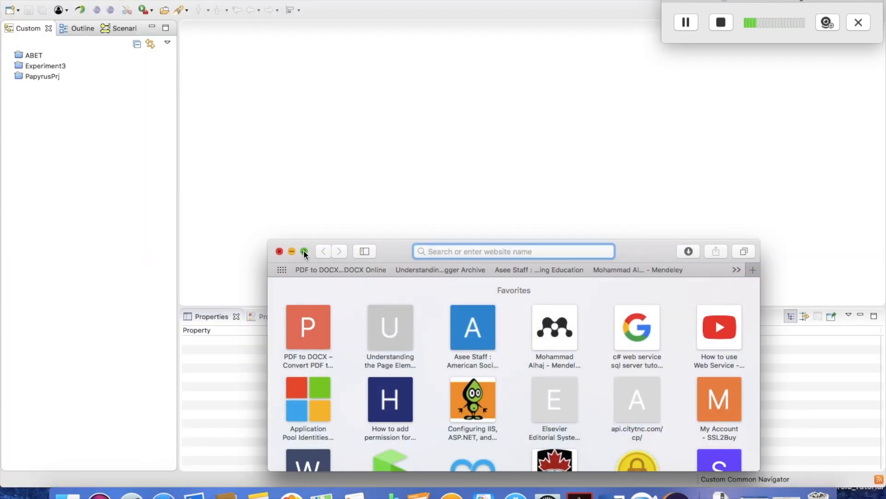
left_click(304, 251)
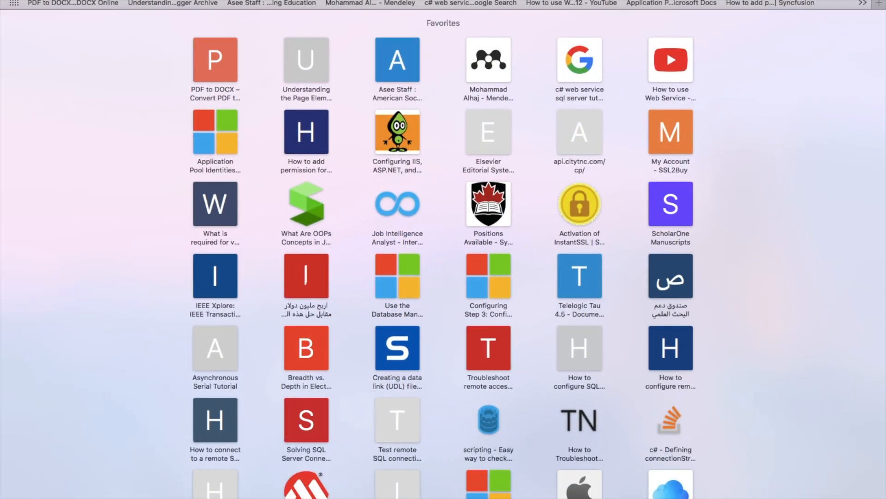
type("papyrus")
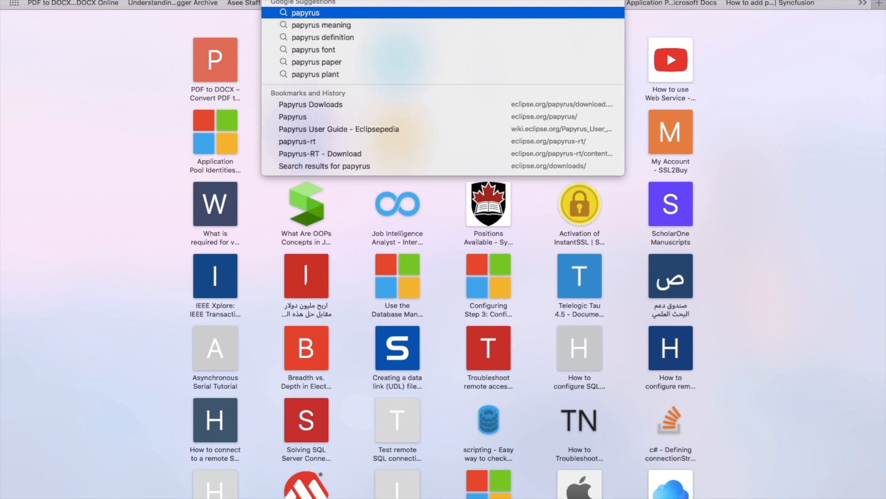
type("eclips")
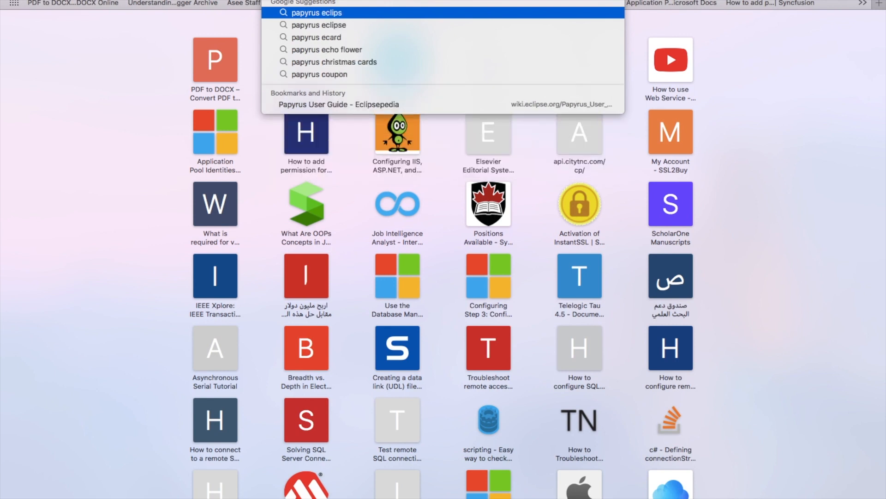
type("e")
key("Return")
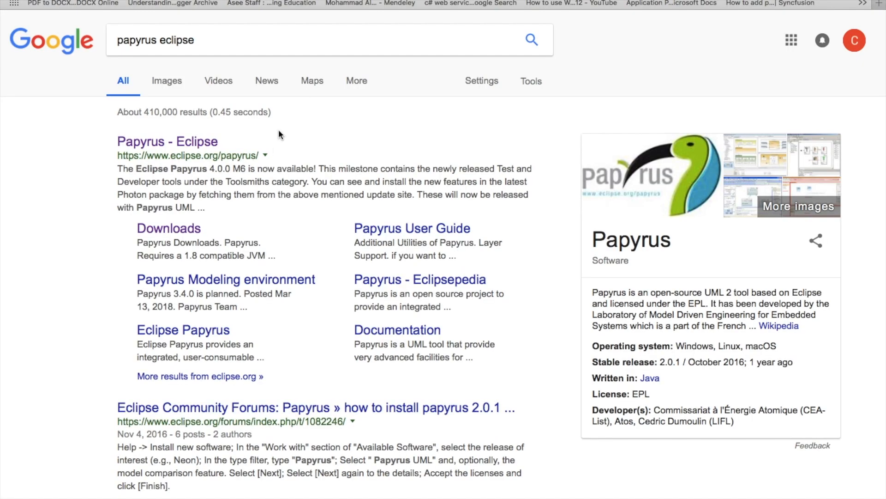
left_click(202, 144)
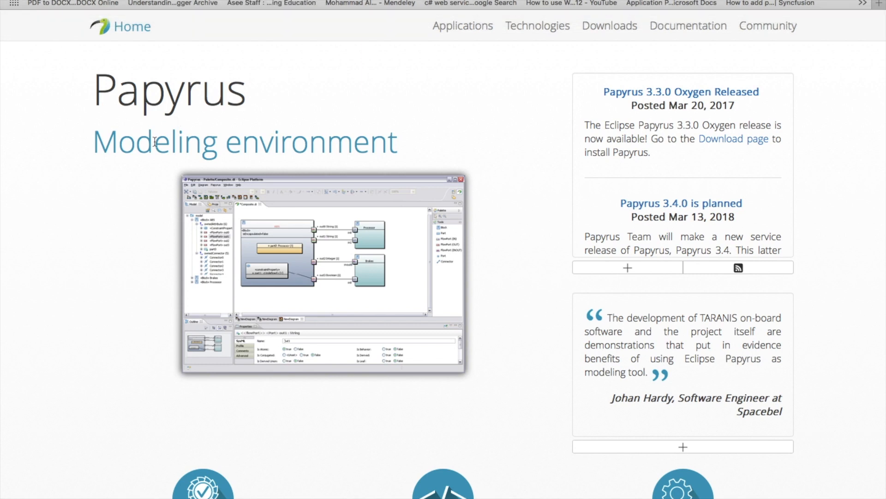
Look through the Papyrus home page, including the modeling environment overview and the implemented standards.
scroll(148, 251, "down", 4)
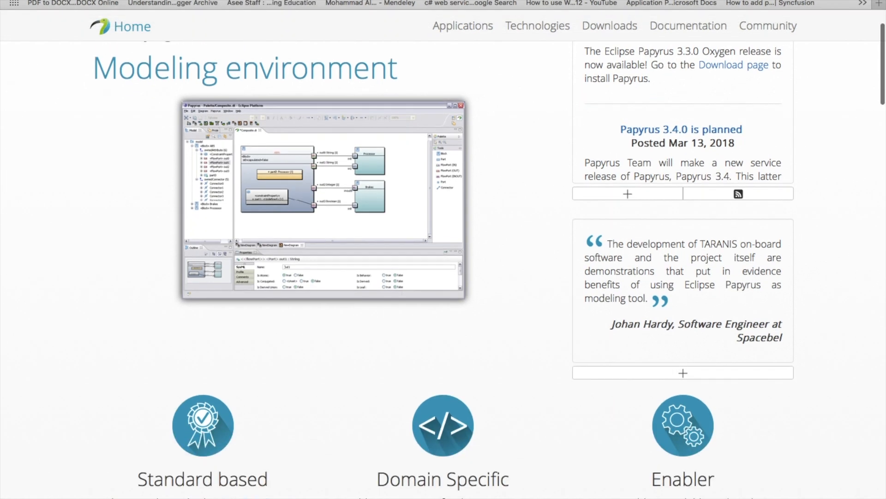
scroll(444, 268, "down", 3)
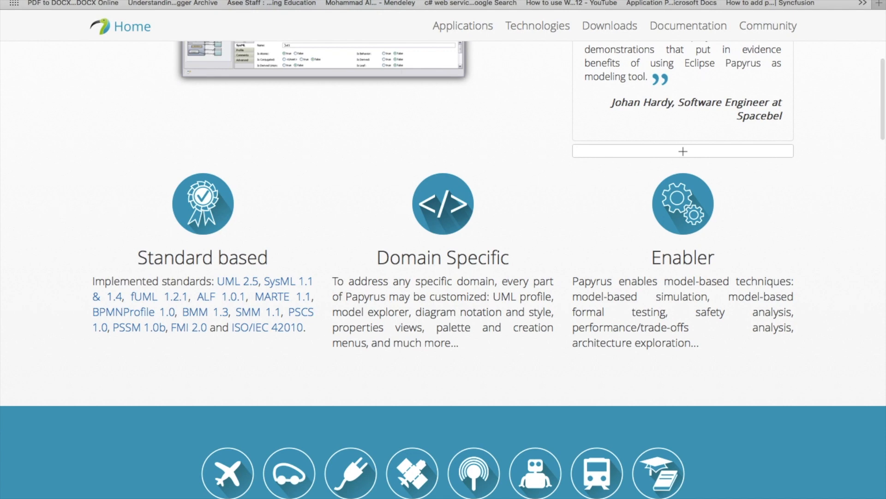
scroll(443, 268, "up", 2)
scroll(443, 268, "up", 5)
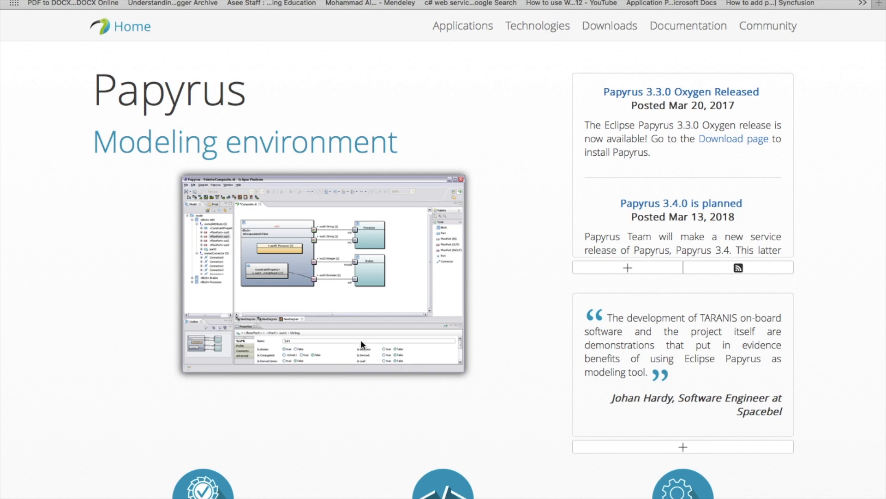
scroll(361, 340, "down", 5)
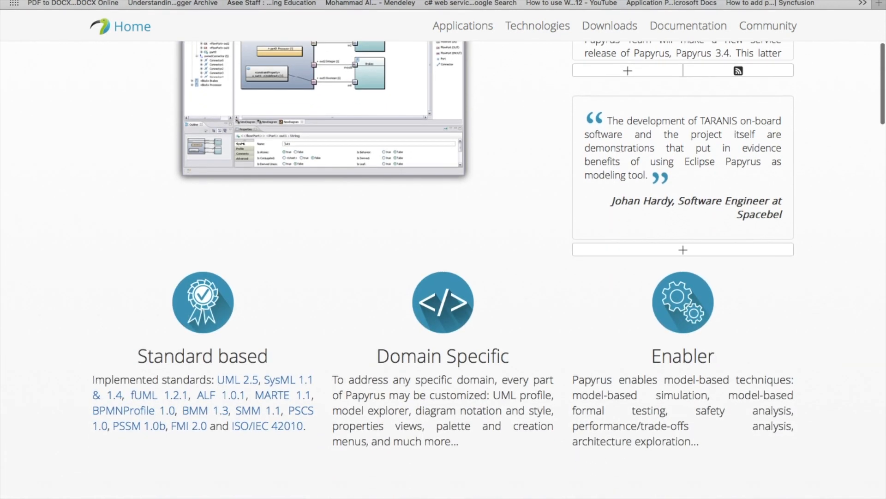
scroll(308, 278, "up", 1)
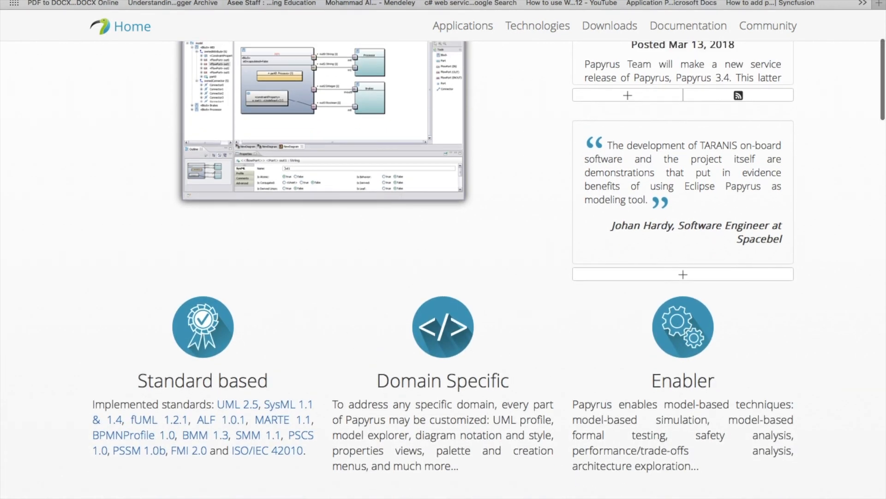
scroll(309, 278, "up", 4)
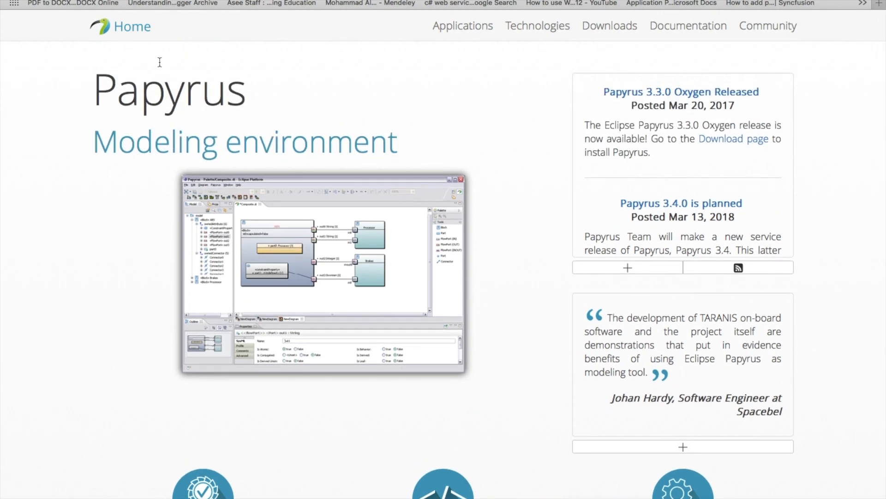
Open the Papyrus downloads page and copy the Papyrus Oxygen (3.X.0) URL from the release update sites.
left_click(606, 29)
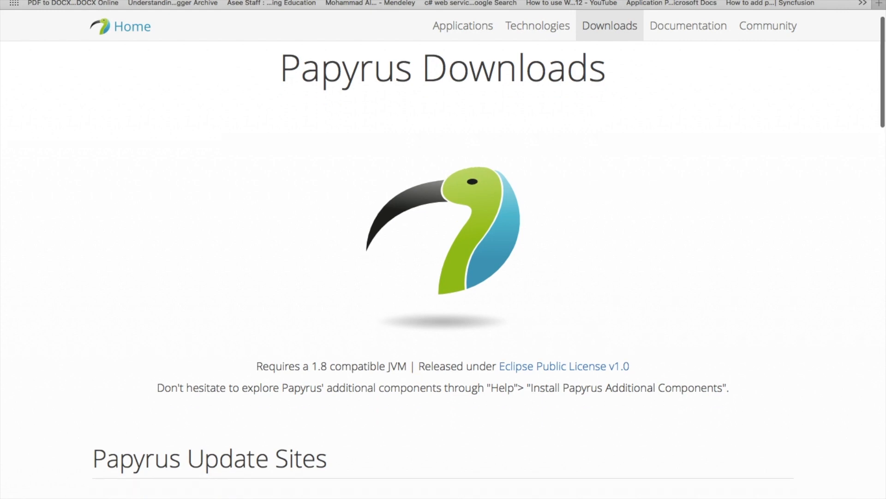
scroll(443, 259, "down", 5)
scroll(443, 272, "down", 5)
scroll(309, 395, "down", 3)
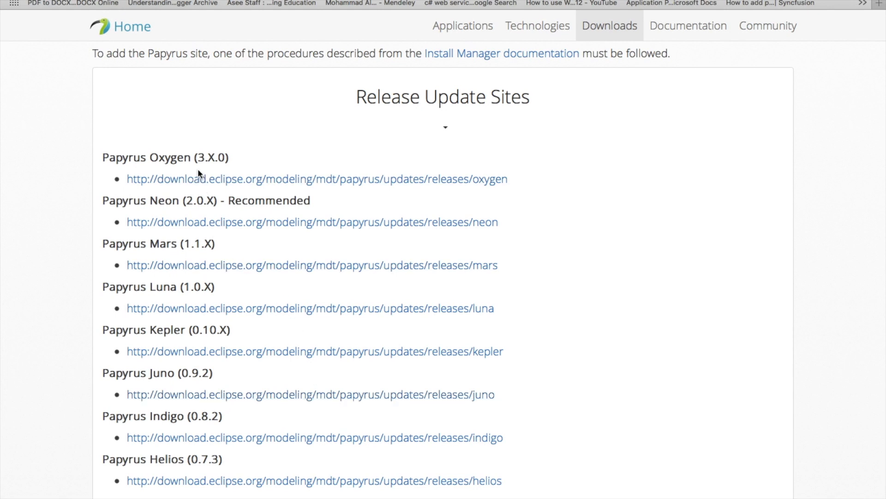
left_click_drag(190, 162, 154, 162)
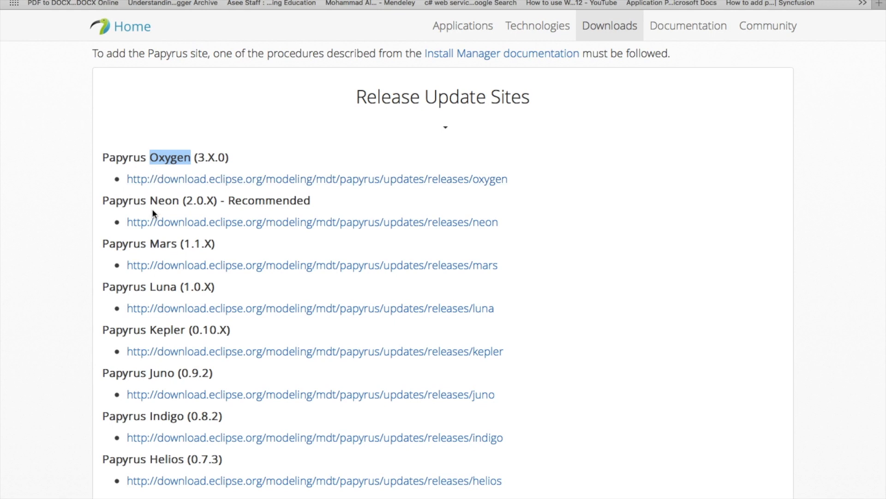
left_click_drag(180, 199, 150, 200)
left_click_drag(177, 244, 163, 242)
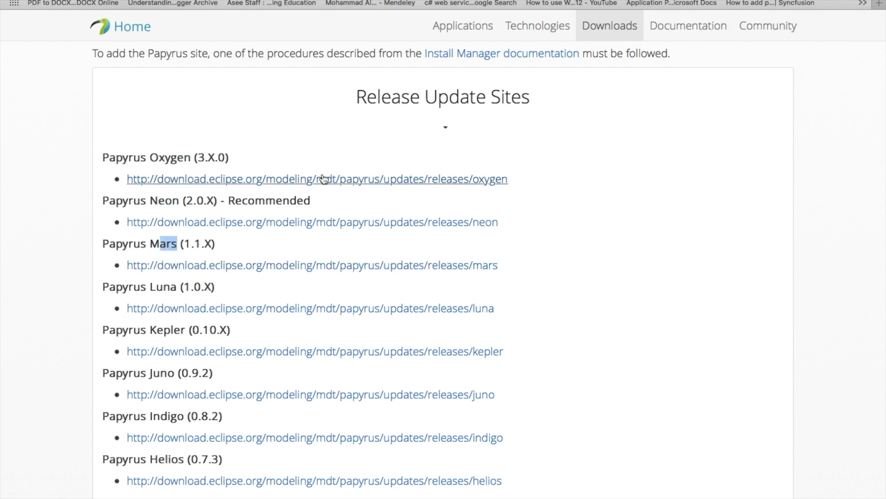
left_click_drag(509, 179, 126, 182)
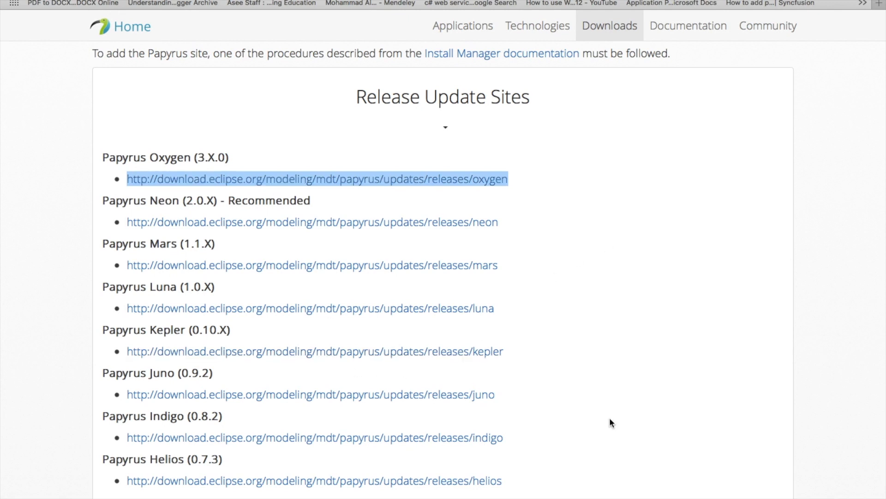
Switch back to Eclipse and open the wizard for installing new software.
left_click(674, 489)
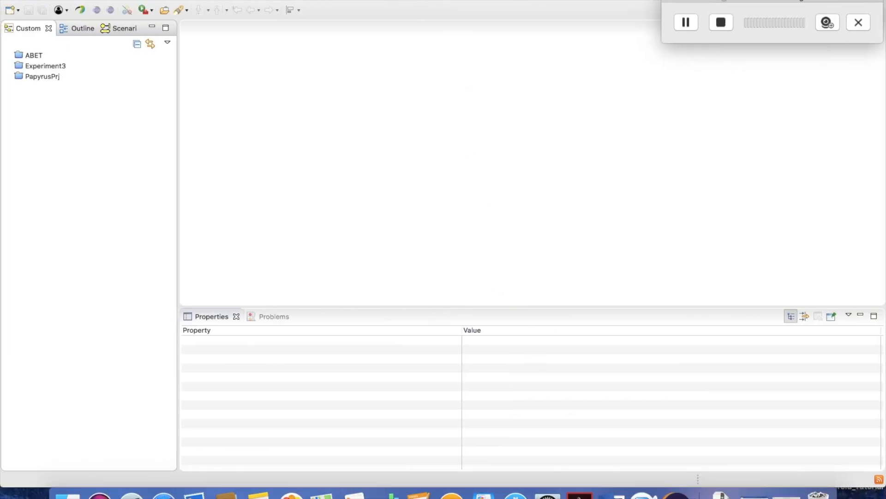
left_click(441, 1)
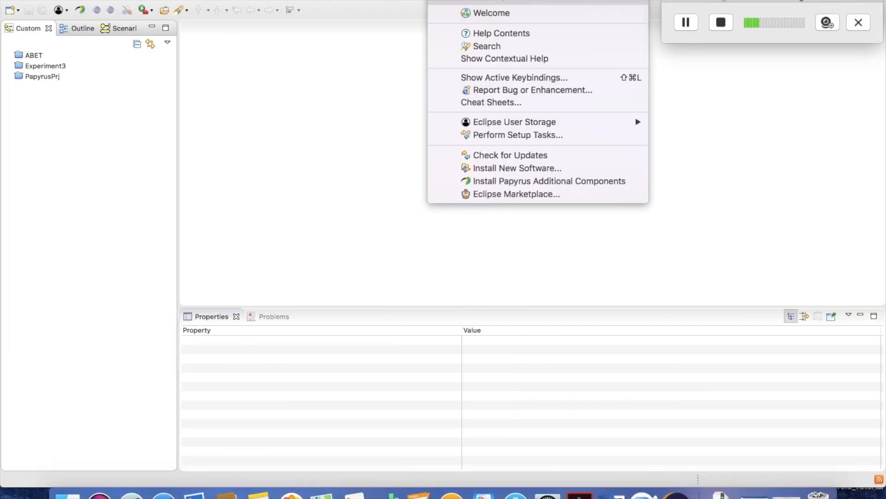
left_click(479, 169)
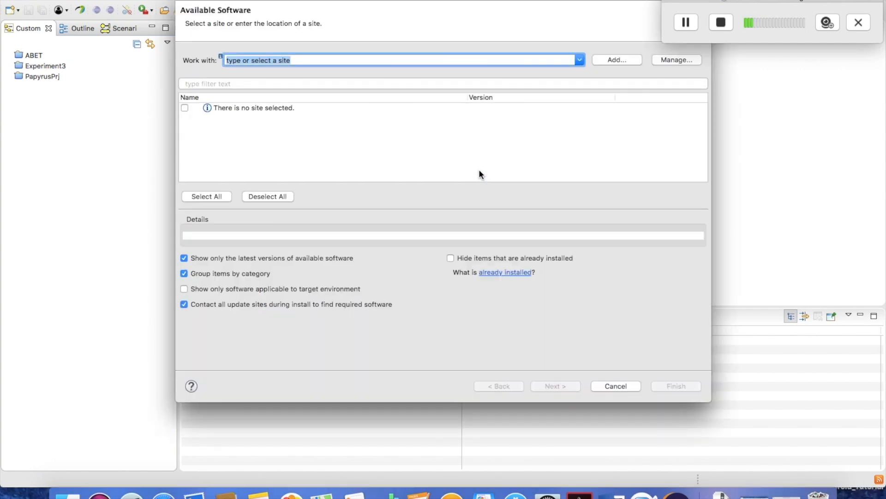
Fill in a new repository named papyrus with the copied Oxygen update site URL as its location, and dismiss it.
left_click(621, 59)
type("pa")
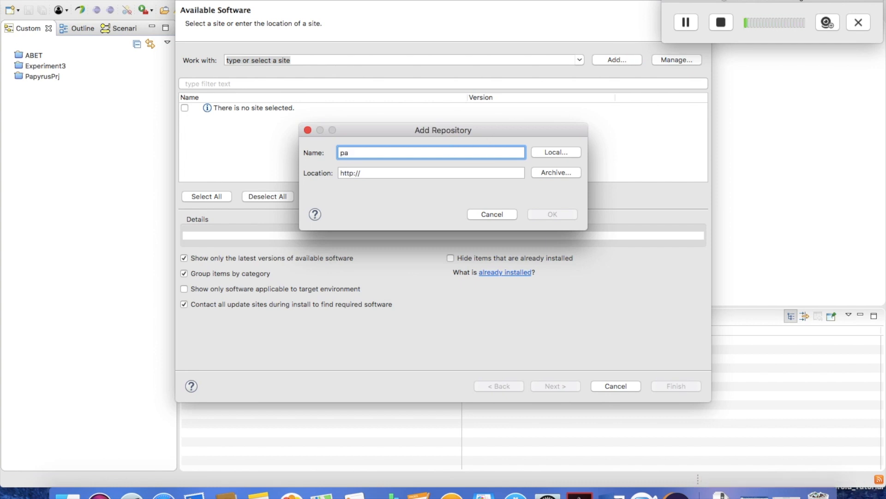
type("pa")
key("BackSpace")
key("BackSpace")
key("BackSpace")
type("ap")
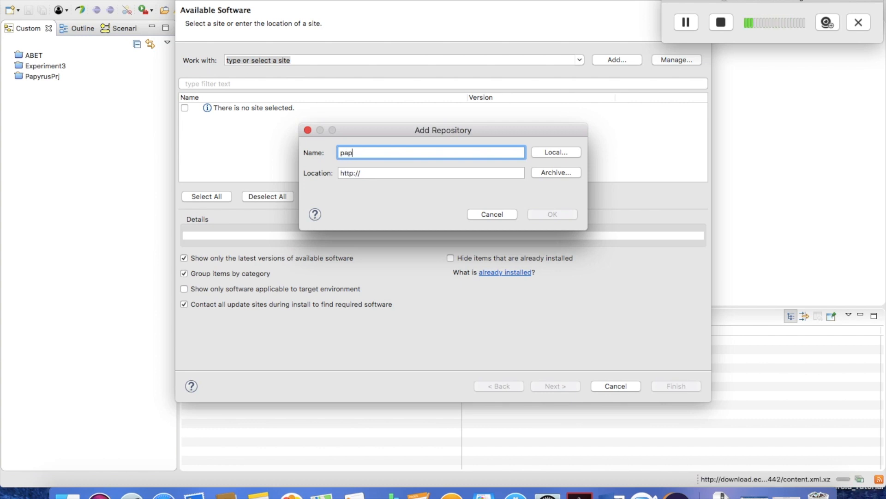
type("yrus")
left_click_drag(368, 173, 319, 175)
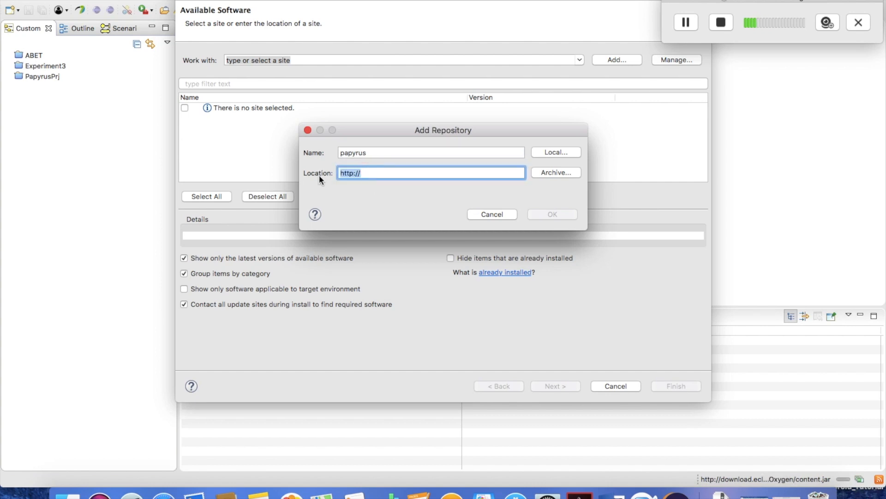
key("super+v")
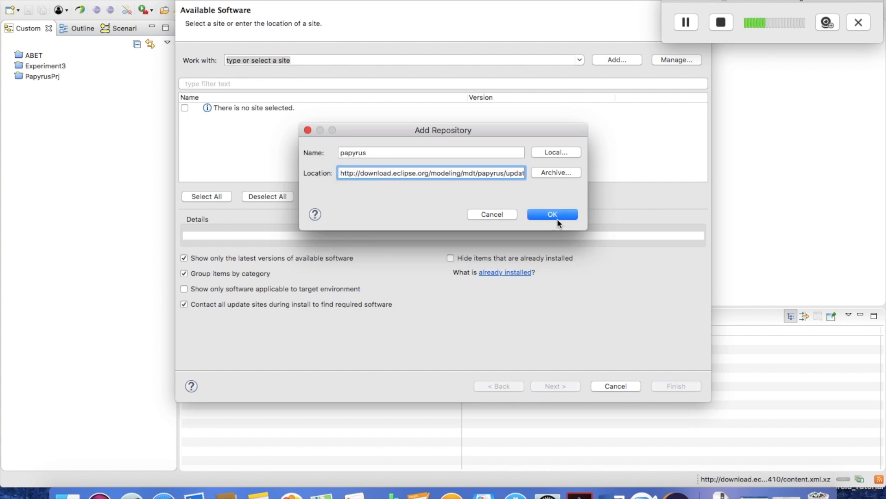
left_click(494, 214)
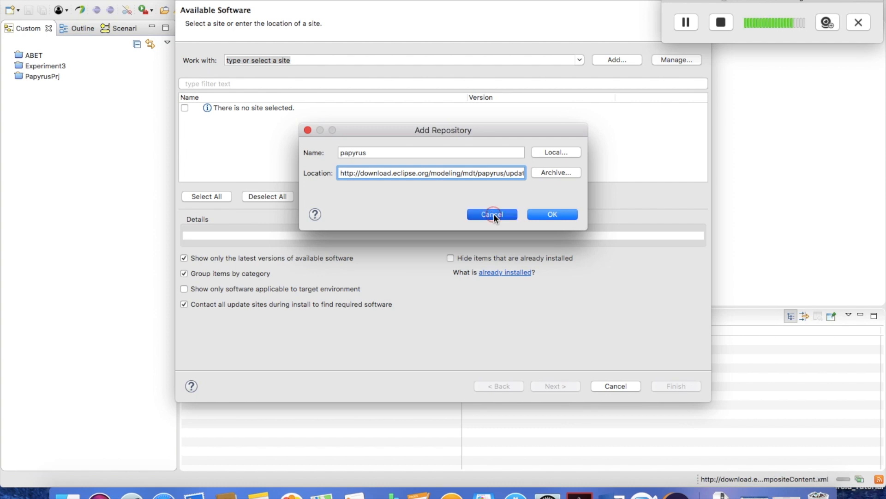
Check the papyrus entry in the list of available software sites and close the list without applying changes.
left_click(672, 59)
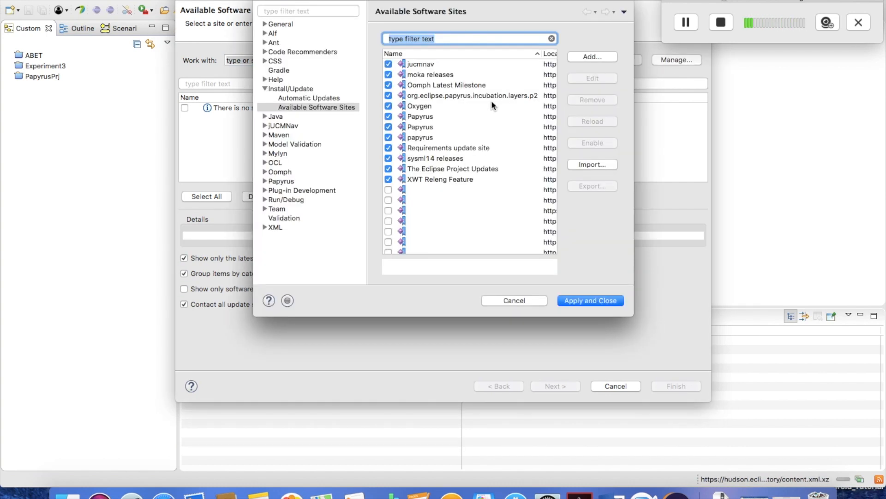
left_click(430, 137)
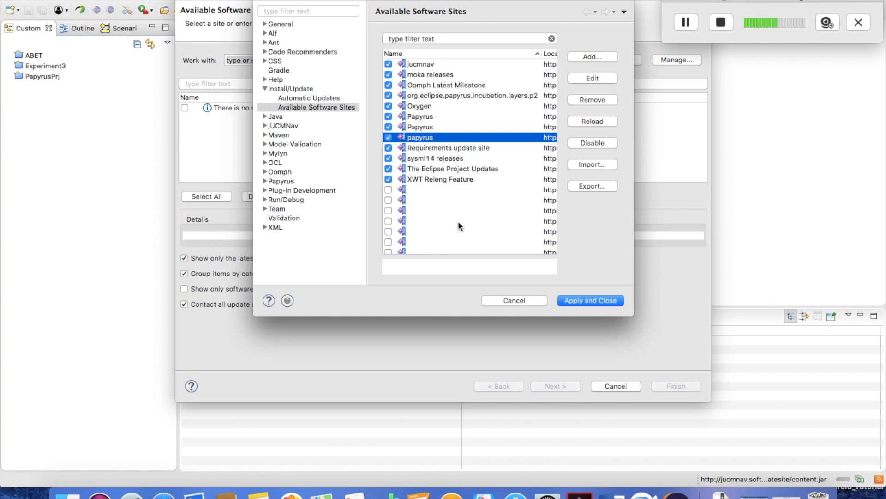
left_click(424, 133)
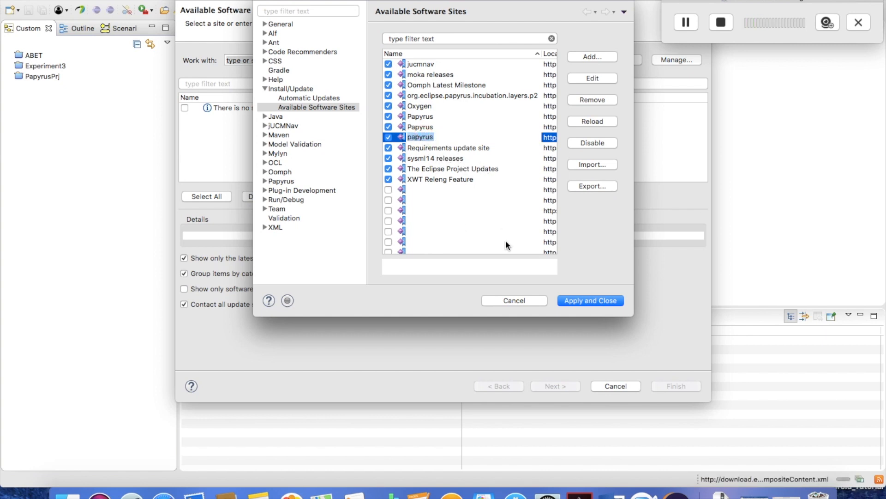
left_click(516, 300)
left_click(503, 301)
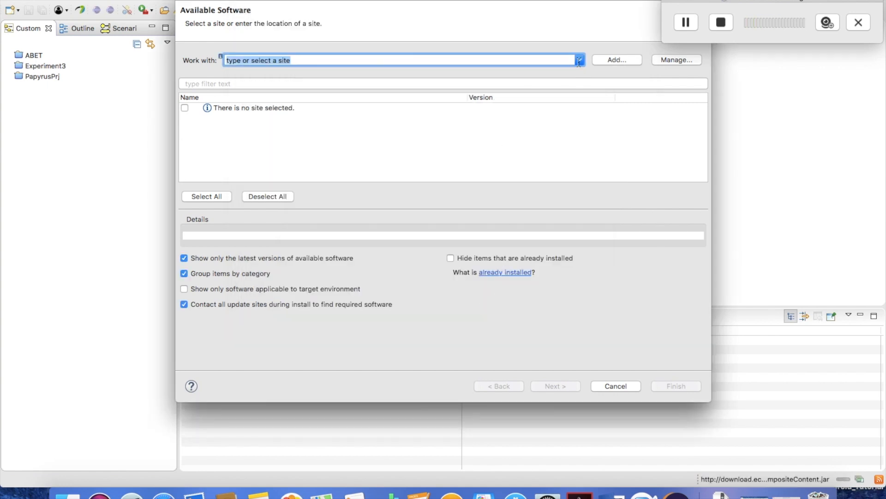
Select the existing papyrus Oxygen release site as the site to work with and expand its Papyrus category.
left_click(579, 62)
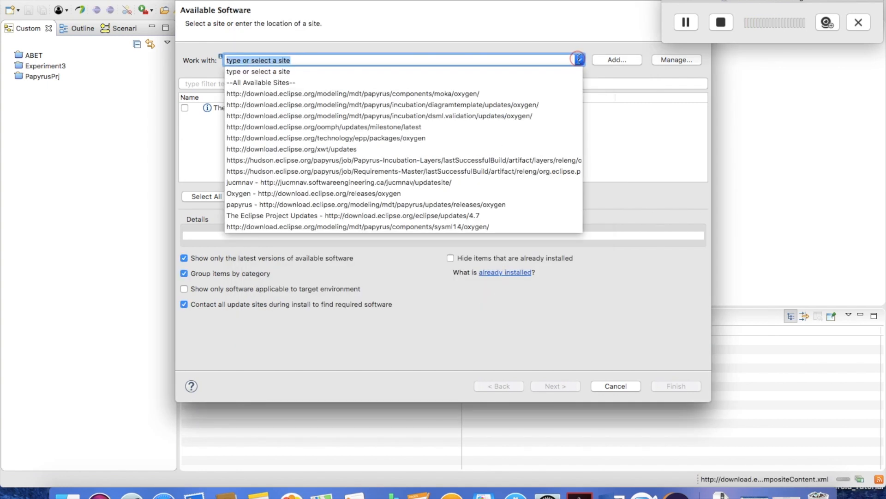
left_click(487, 204)
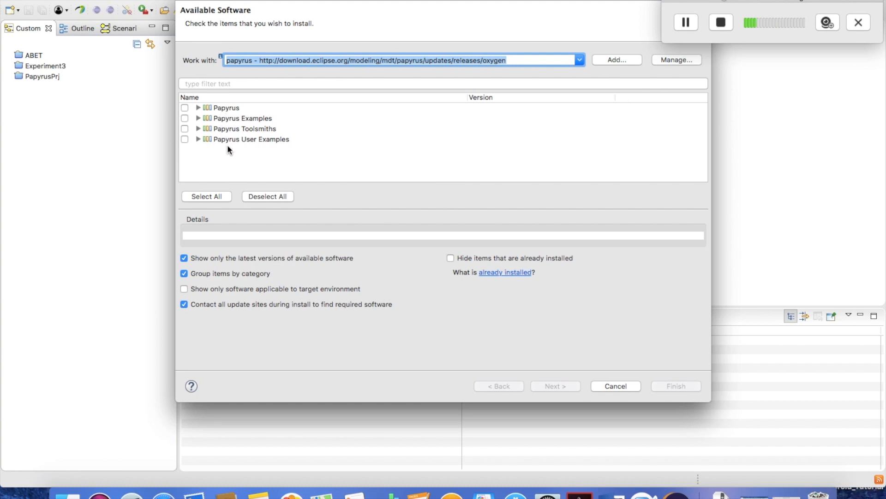
left_click(198, 107)
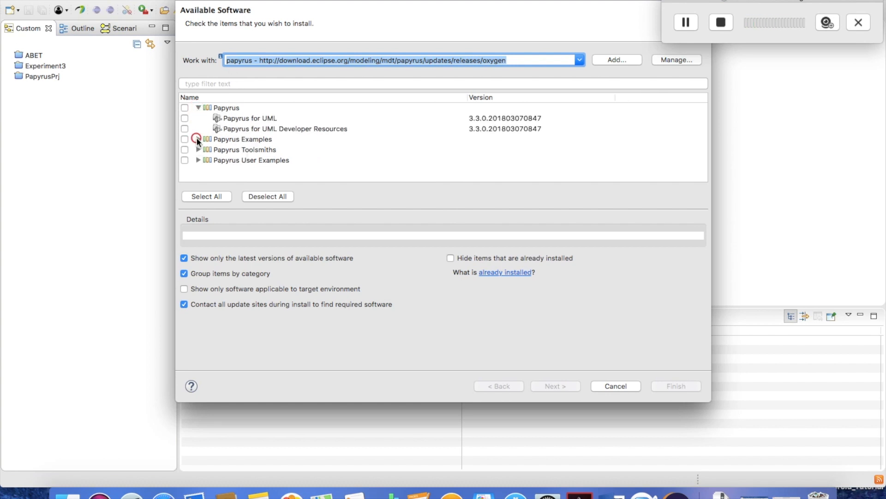
Mark all four Papyrus categories from the Oxygen release site for installation.
left_click(197, 139)
left_click(197, 138)
left_click(199, 107)
left_click(185, 107)
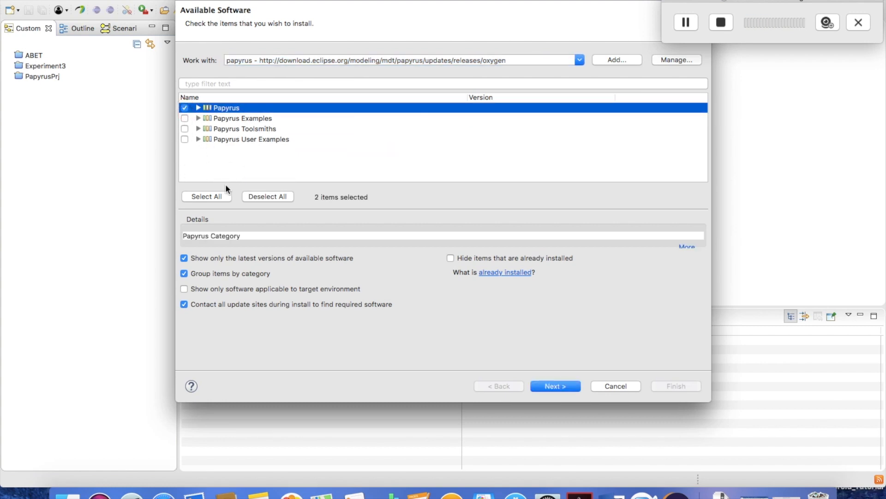
left_click(216, 199)
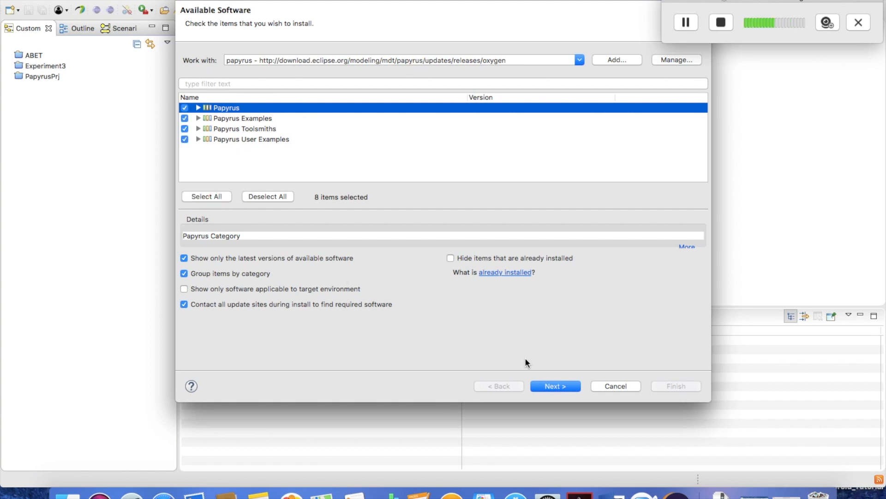
Try to continue to the install details, stop the dependency calculation, and cancel the installation wizard.
left_click(561, 386)
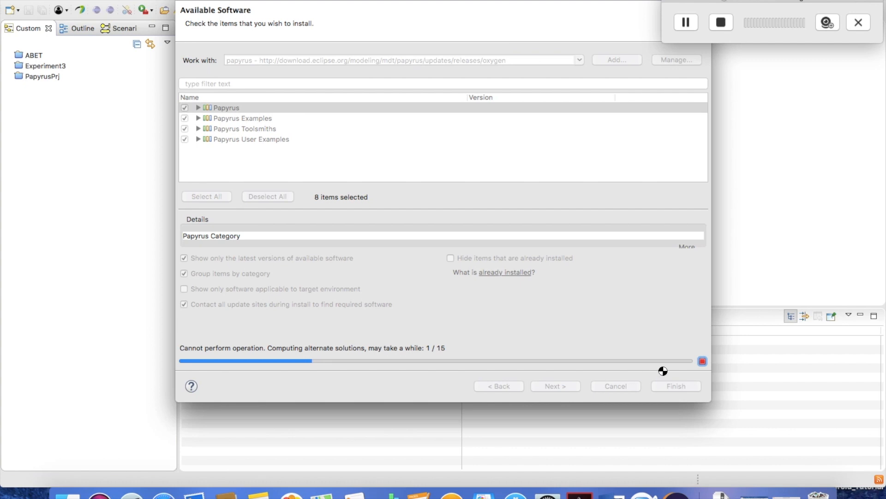
left_click(700, 359)
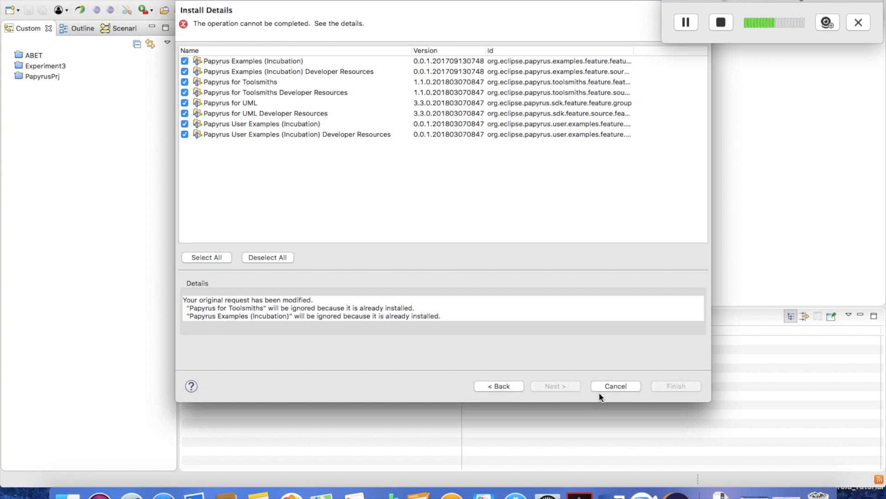
left_click(613, 386)
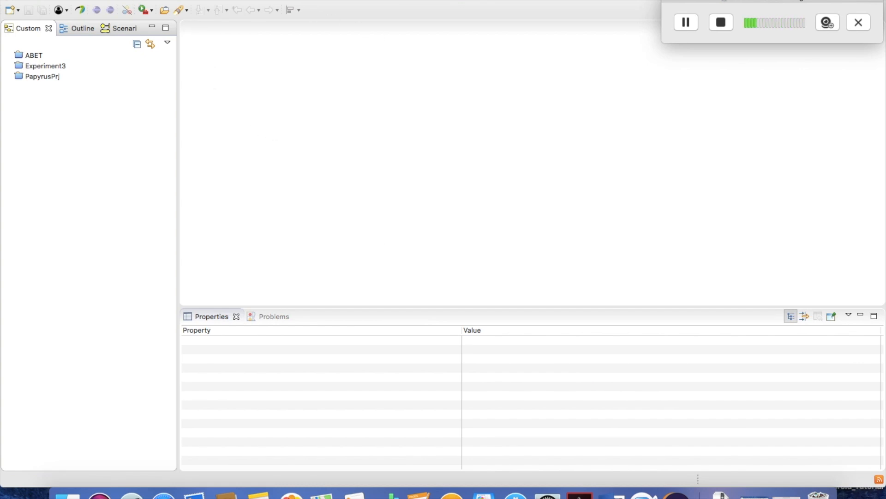
Start a new Papyrus Project with the UML architecture context and the Software Analysis and Software Design viewpoints.
left_click(79, 1)
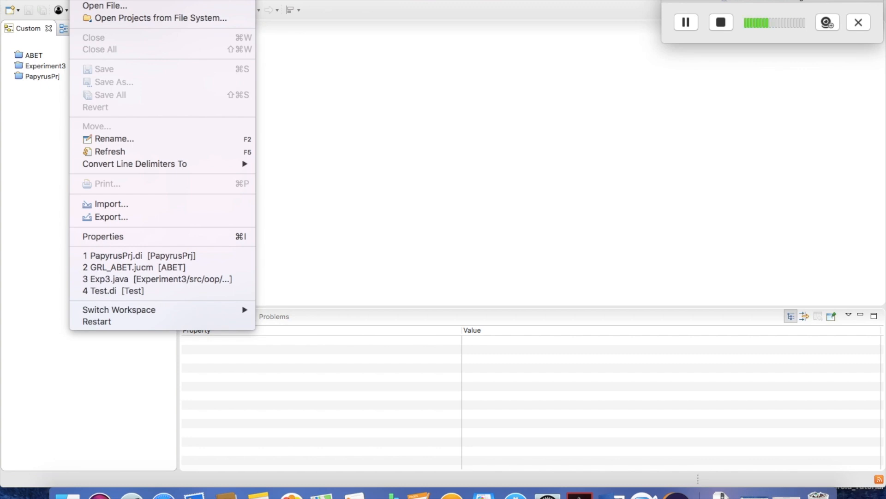
mouse_move(106, 1)
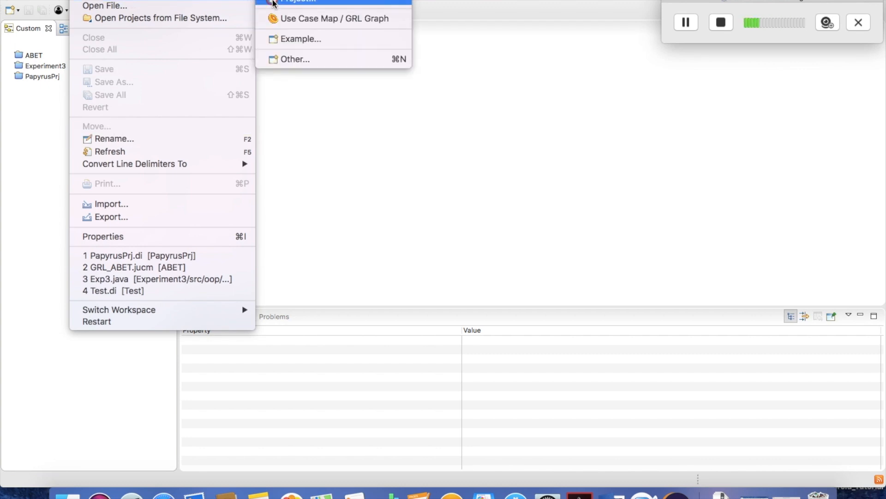
left_click(273, 3)
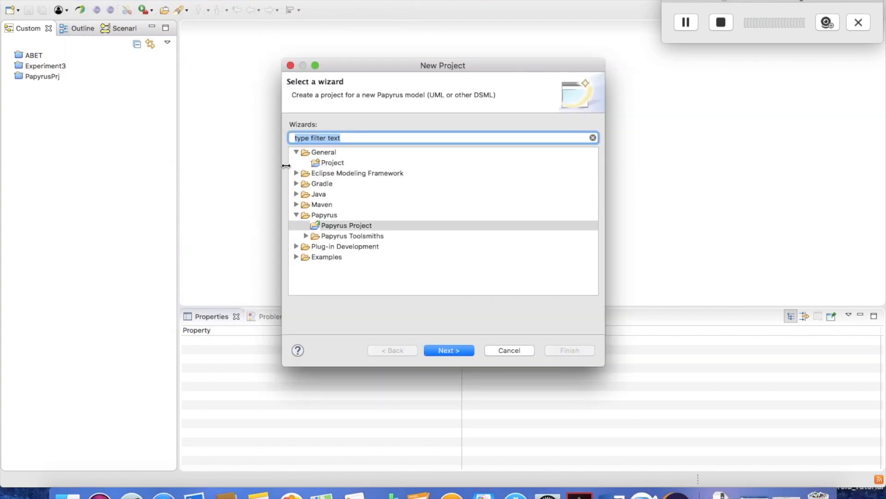
left_click(330, 226)
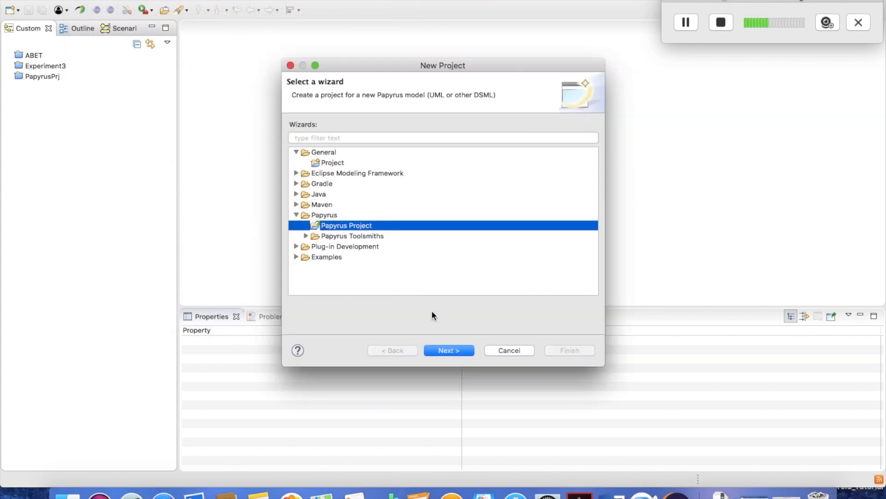
left_click(449, 351)
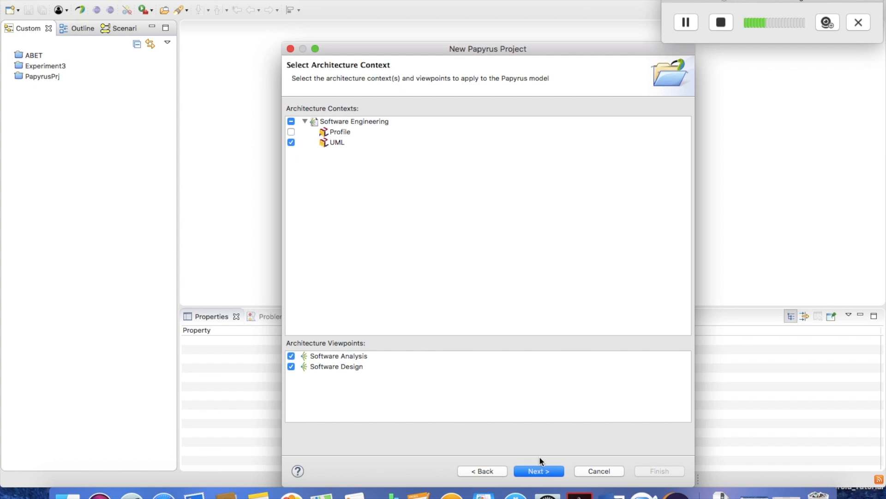
left_click(538, 470)
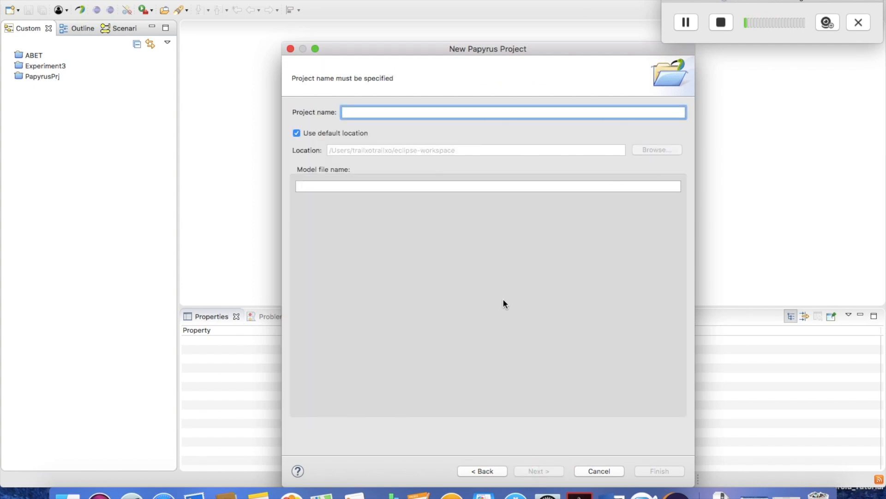
Name the project and its model file Registration_system and continue to the initialization information.
type("Re")
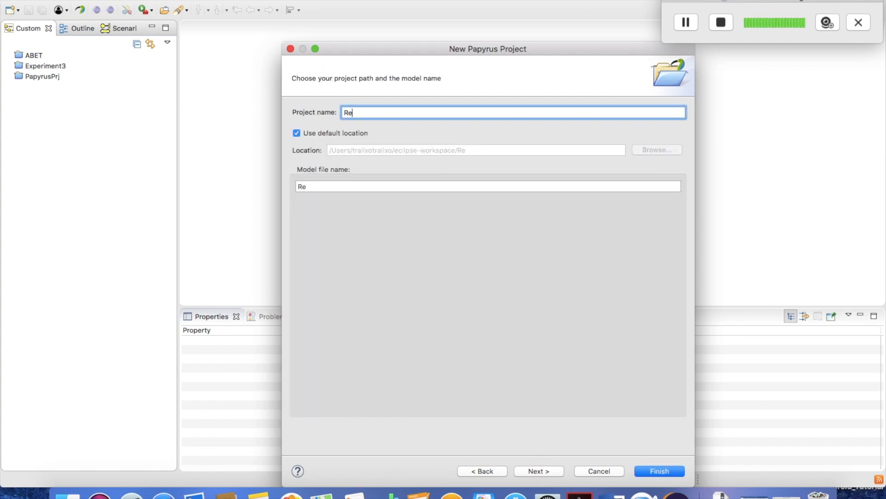
type("gsit")
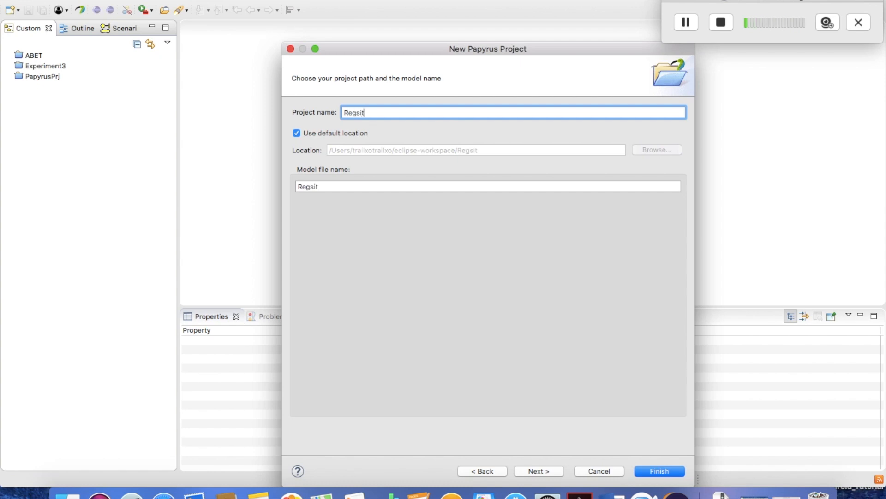
key("BackSpace")
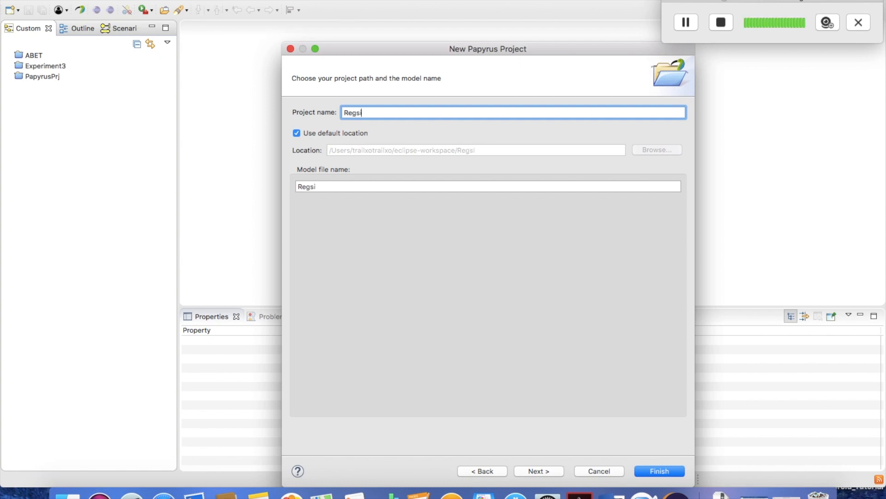
key("BackSpace")
key("BackSpace")
type("istration")
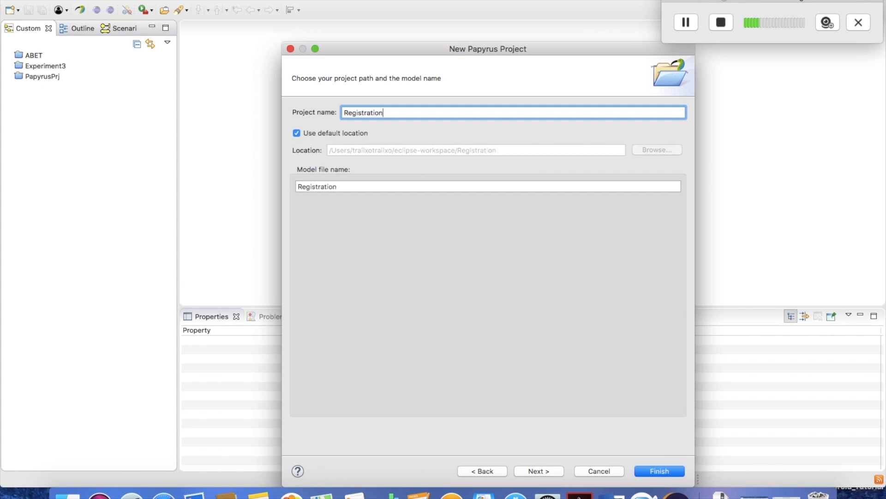
type("_system")
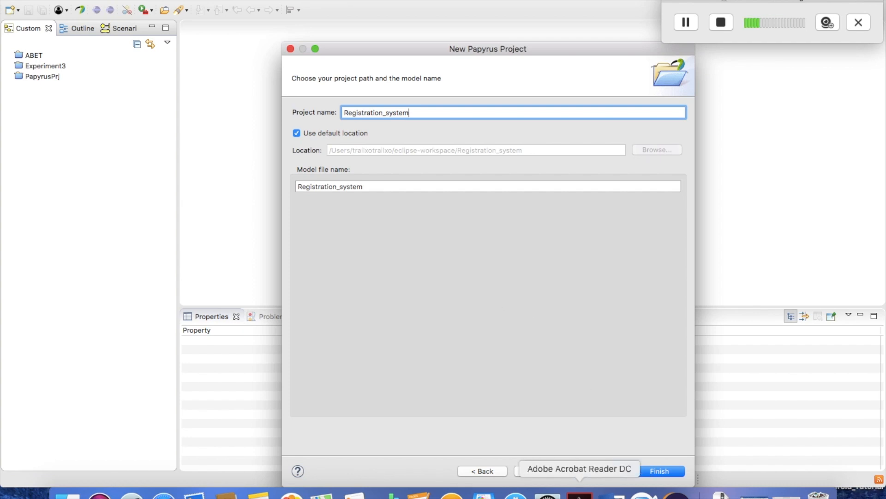
left_click(537, 470)
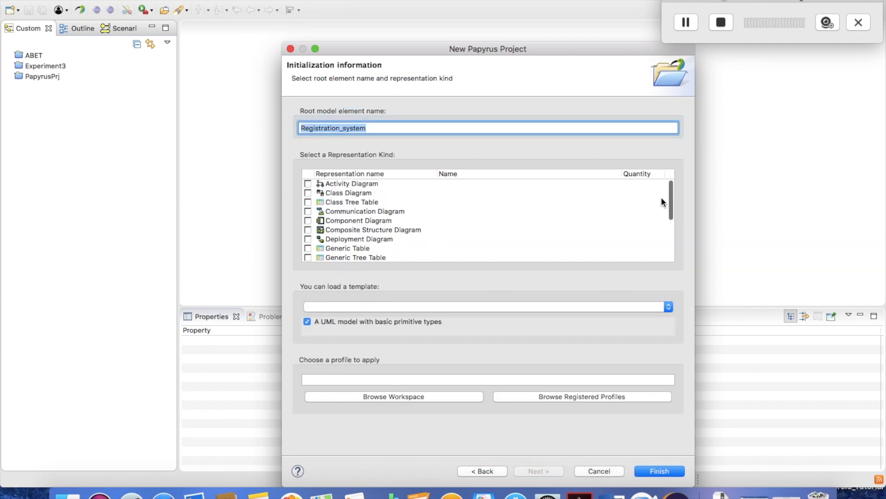
Try out the Activity Diagram, Class Diagram and Communication Diagram representation kinds and deselect all three.
mouse_move(669, 198)
left_mouse_down()
mouse_move(664, 241)
mouse_move(661, 190)
left_mouse_up()
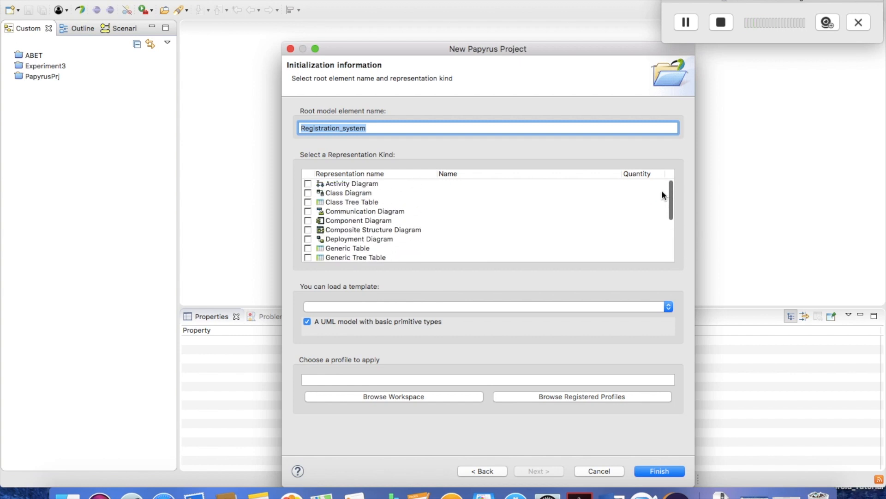
left_click(366, 184)
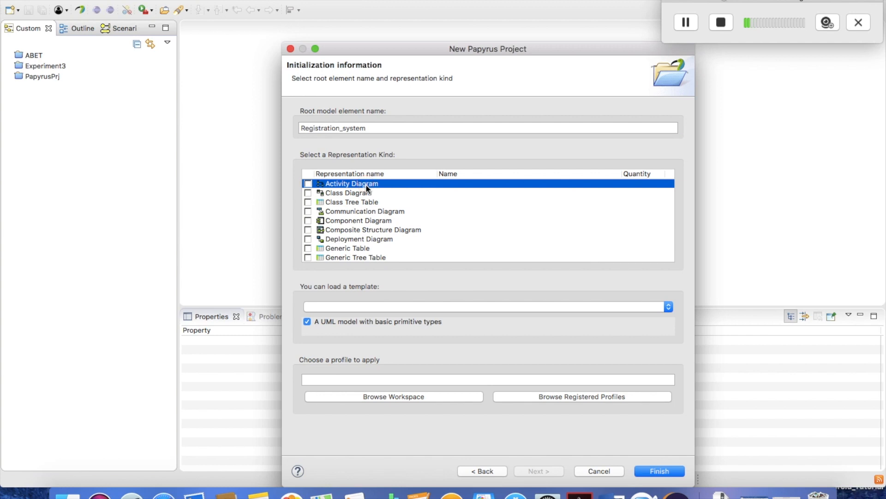
left_click(308, 183)
left_click(308, 192)
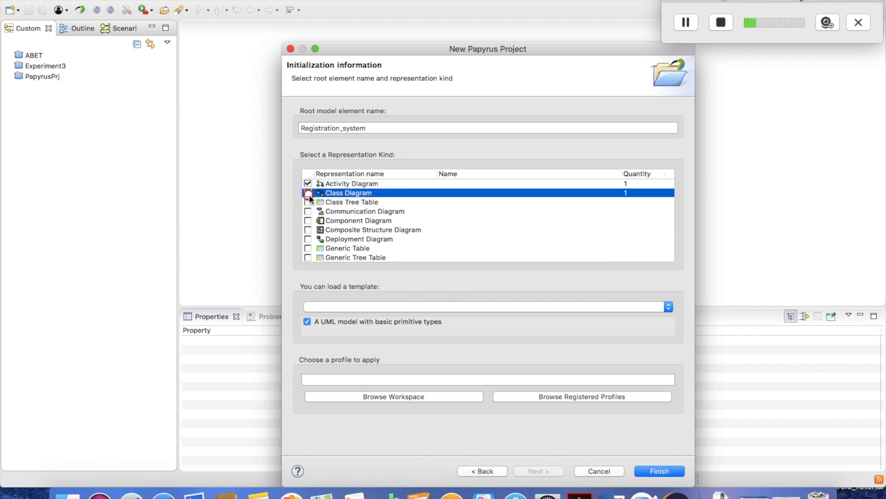
left_click(309, 211)
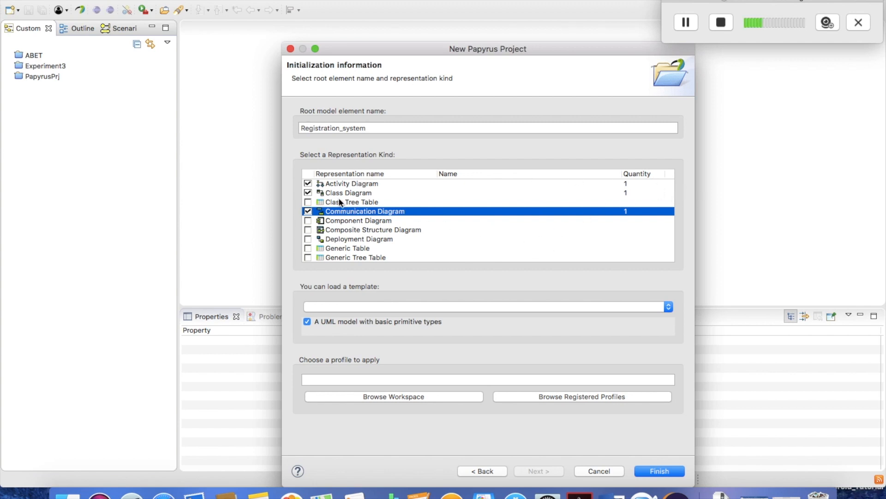
left_click(307, 184)
left_click(308, 192)
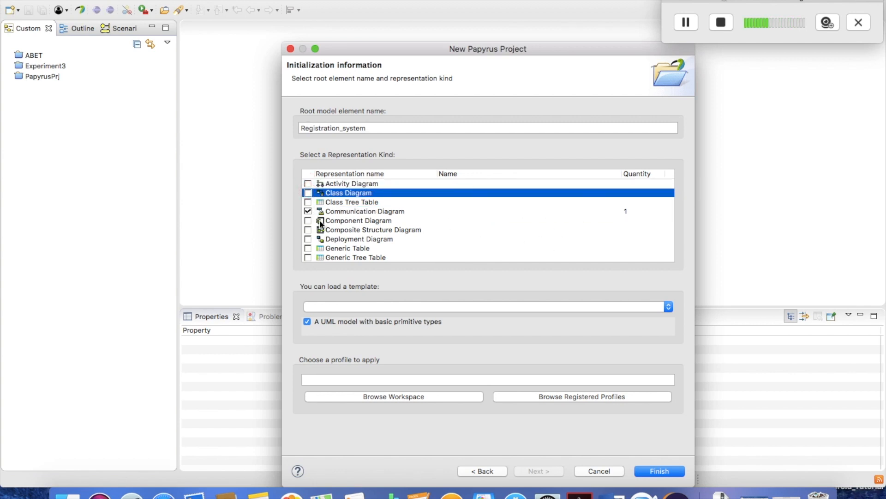
left_click(308, 211)
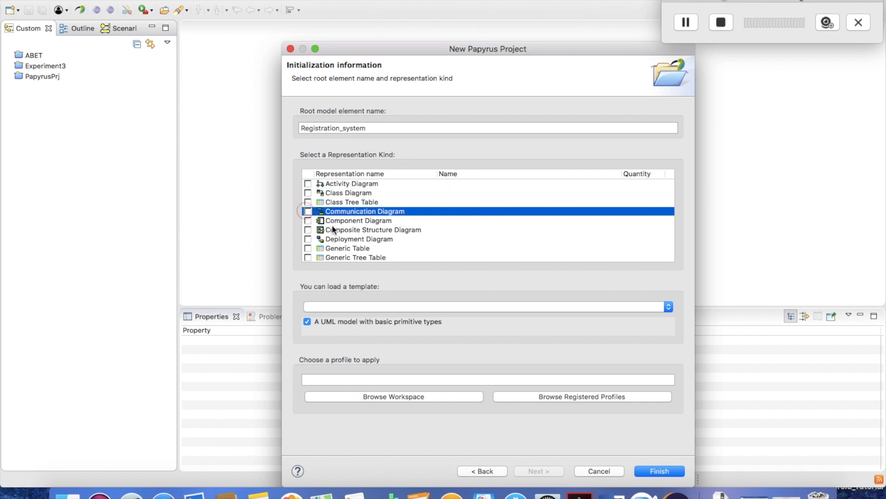
Choose Class Diagram as the only representation kind and finish creating the project.
left_click(366, 239)
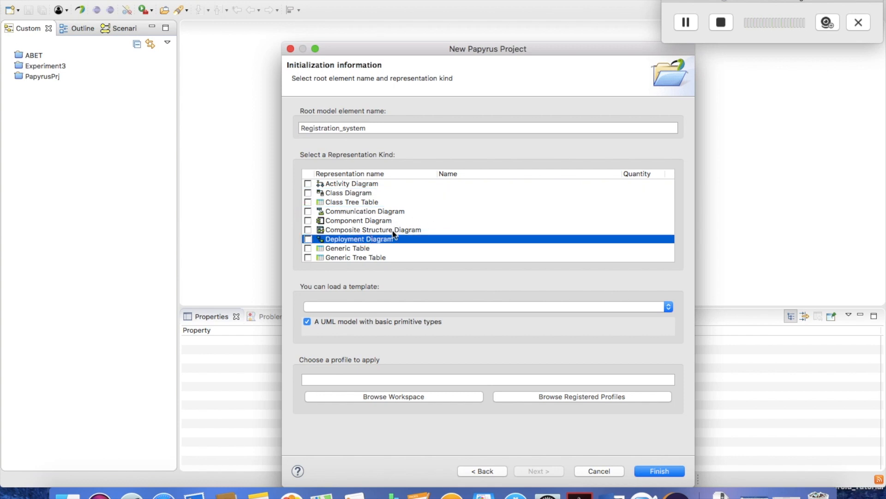
left_click(307, 193)
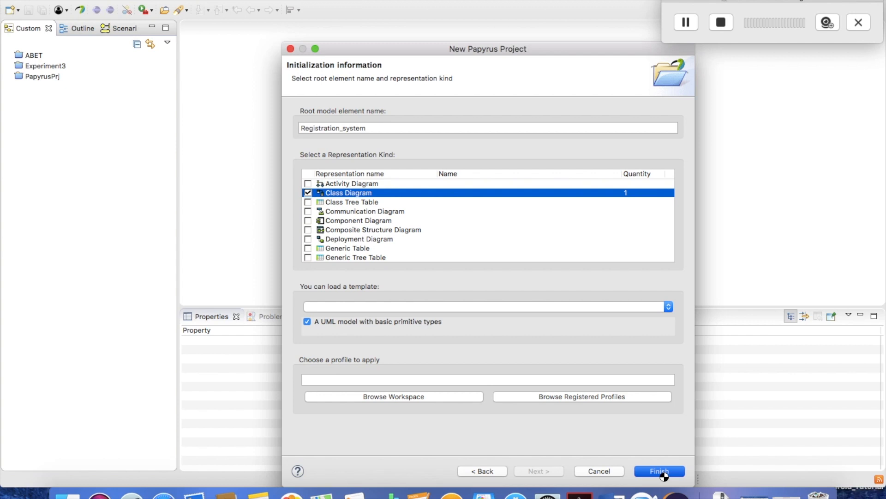
left_click(659, 471)
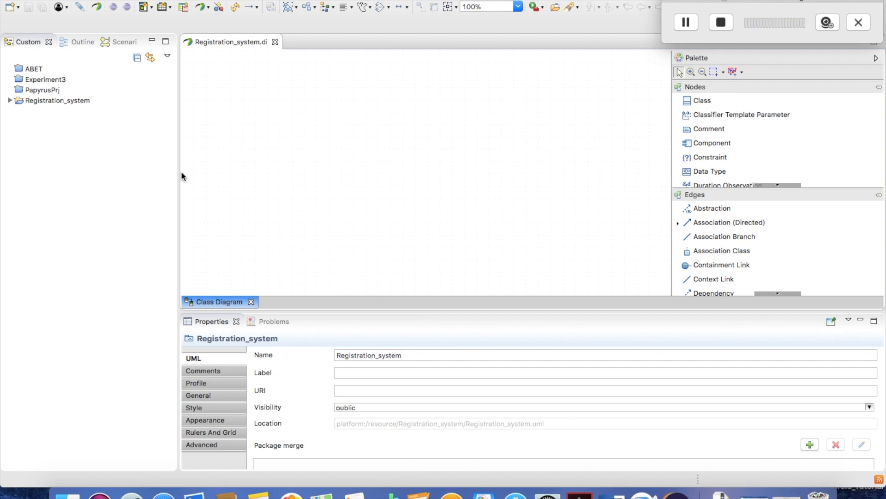
Expand the Registration_system project, open Registration_system.di, and enlarge the diagram editor area.
left_click(9, 100)
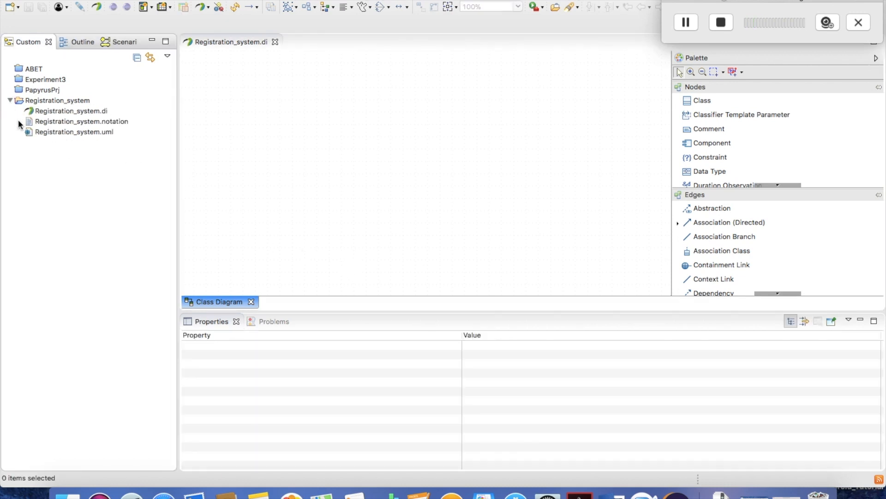
left_click(44, 112)
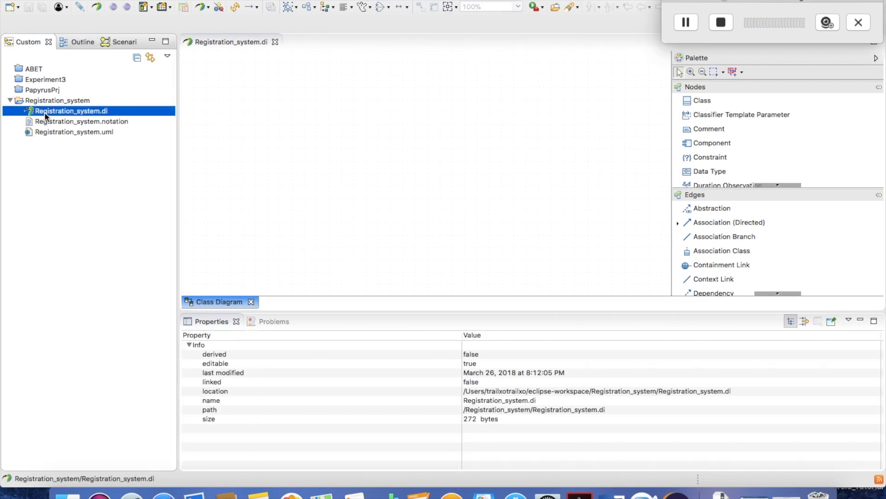
double_click(45, 111)
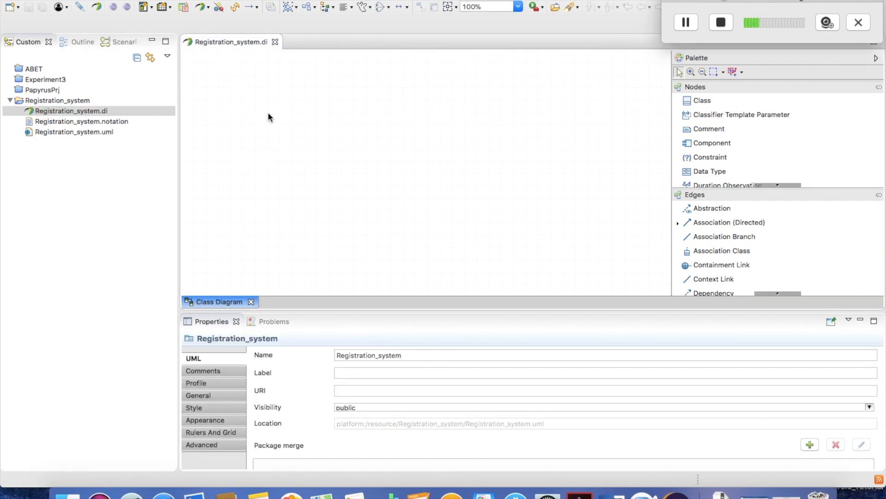
left_click_drag(300, 311, 307, 362)
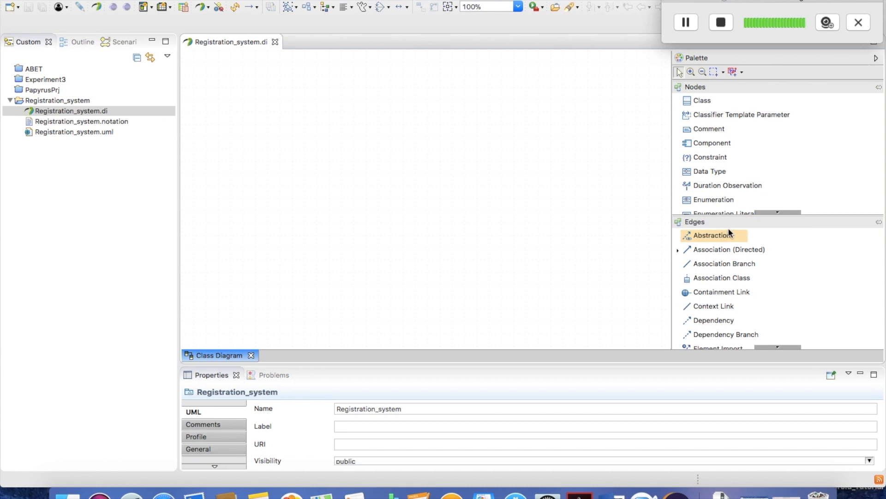
Add a Model element to the class diagram, place it in the canvas's upper-left corner, and enlarge it to fill most of the canvas.
left_click(728, 172)
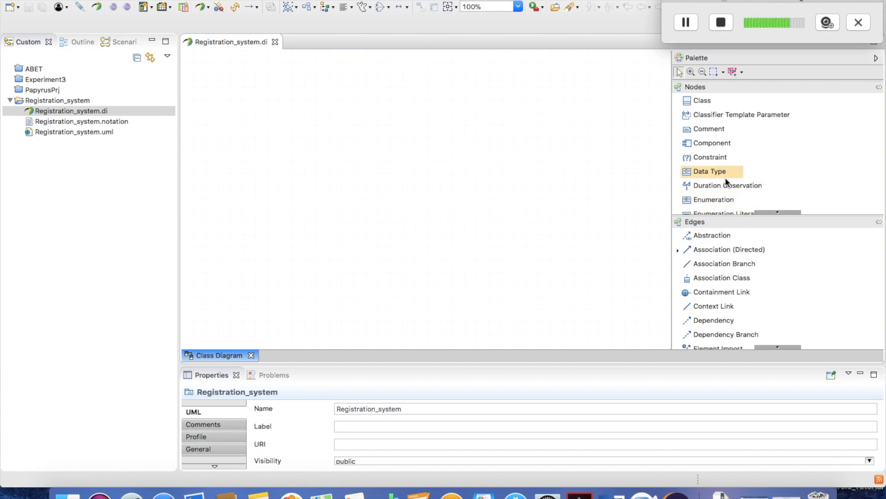
scroll(725, 177, "down", 6)
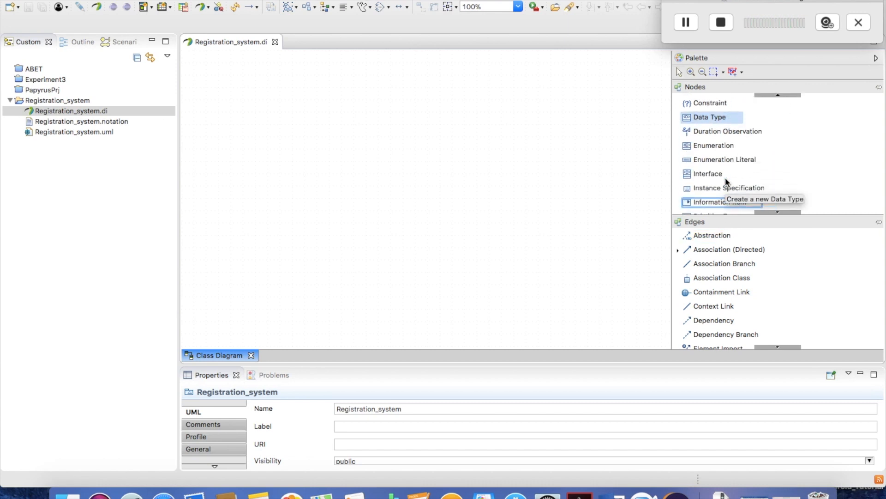
left_click_drag(715, 199, 313, 90)
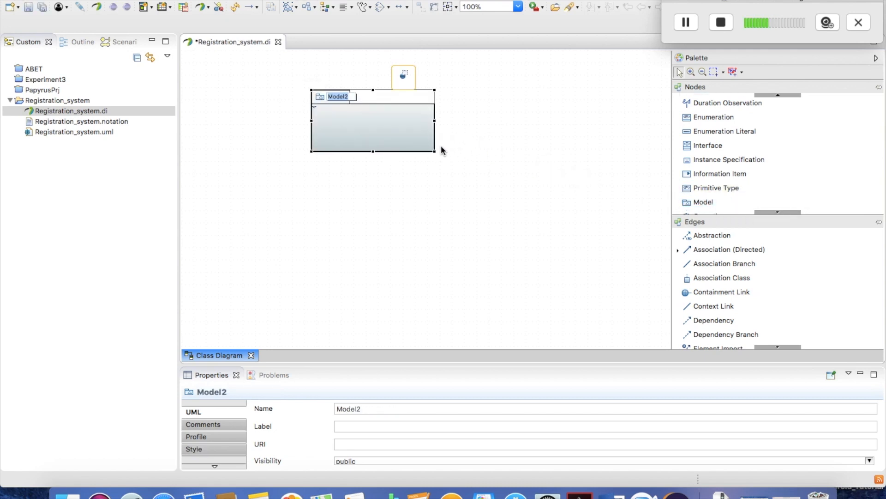
left_click_drag(434, 151, 613, 346)
left_click_drag(514, 236, 400, 206)
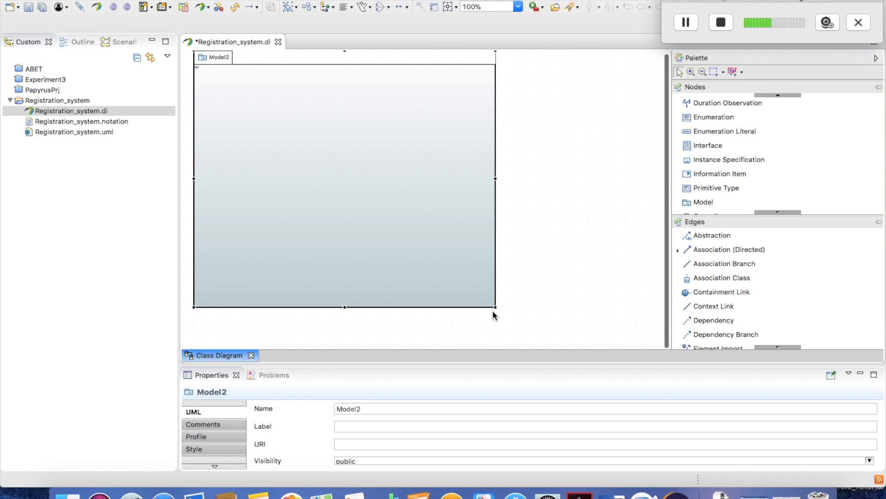
left_click_drag(495, 308, 576, 334)
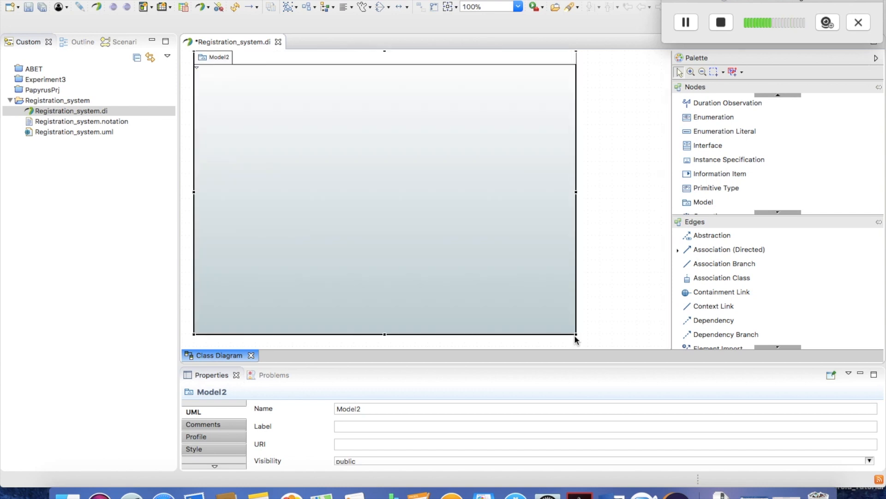
Rename the selected model to Registration_Sys.
left_click_drag(445, 408, 322, 409)
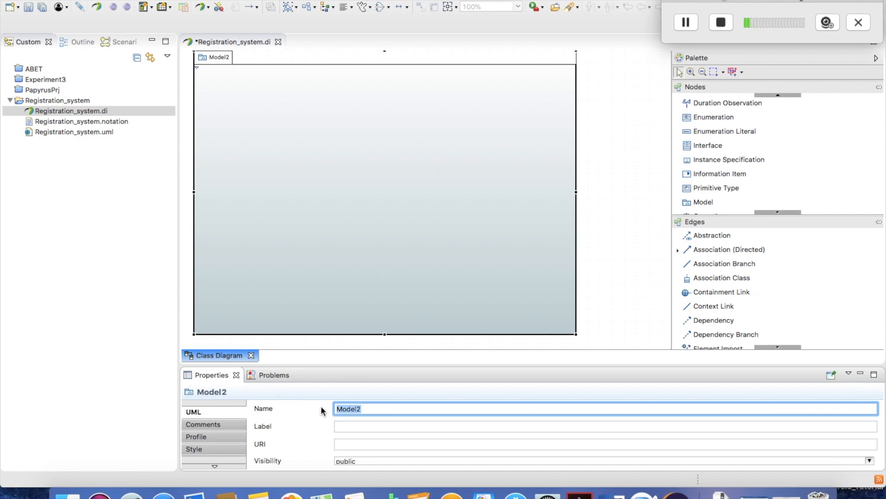
type("Regs")
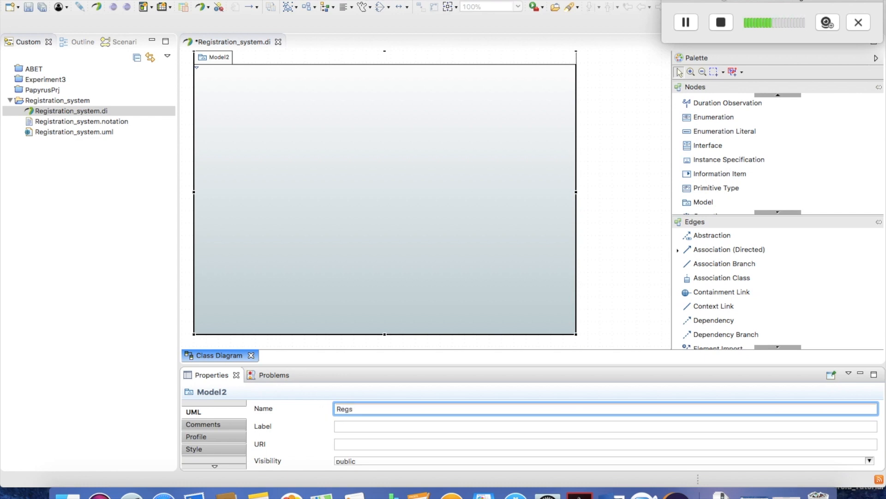
type("istration_")
key("BackSpace")
key("BackSpace")
key("BackSpace")
type("Sys")
Enlarge the properties area, review the model's comments, profile, style and appearance settings, and turn on the diagram ruler.
left_click_drag(455, 362, 475, 278)
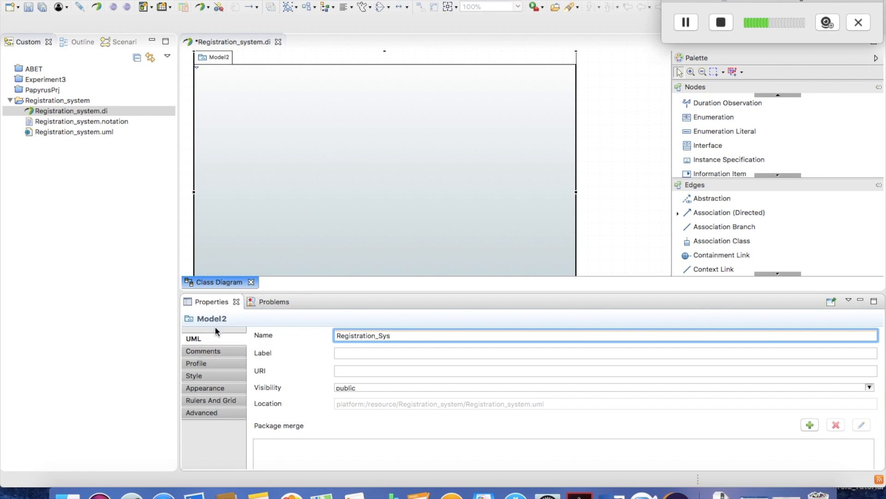
left_click(206, 352)
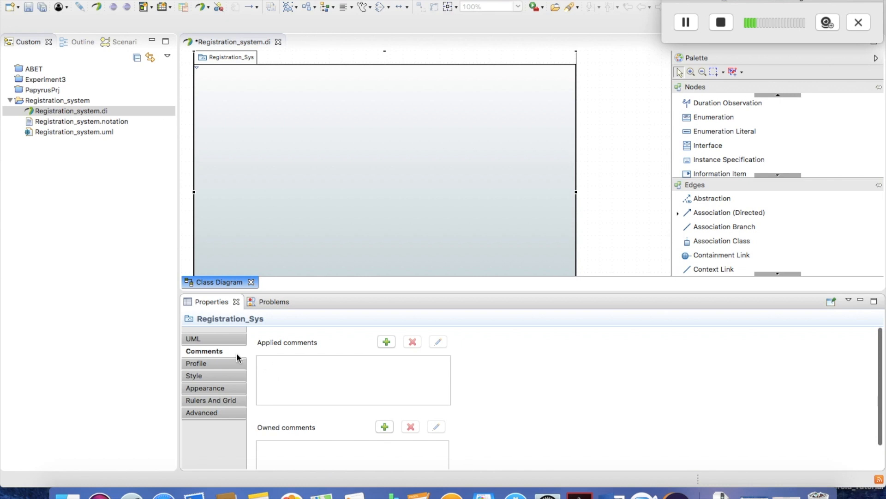
left_click(204, 364)
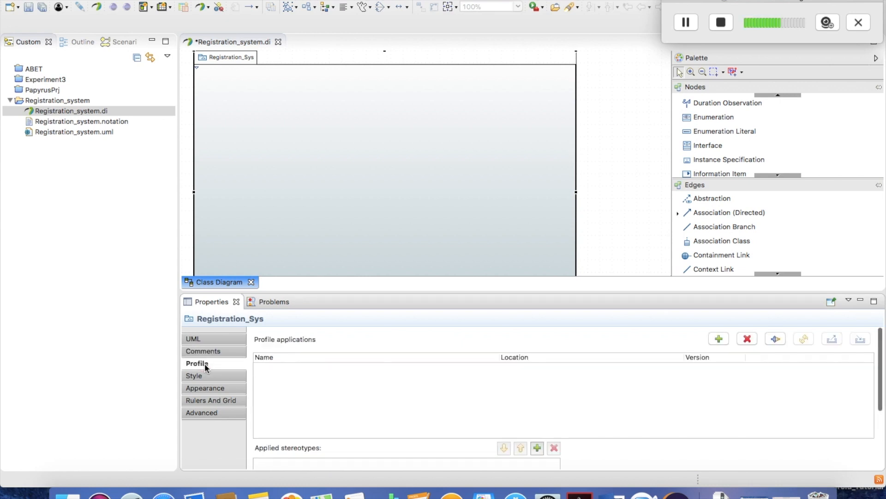
left_click(207, 376)
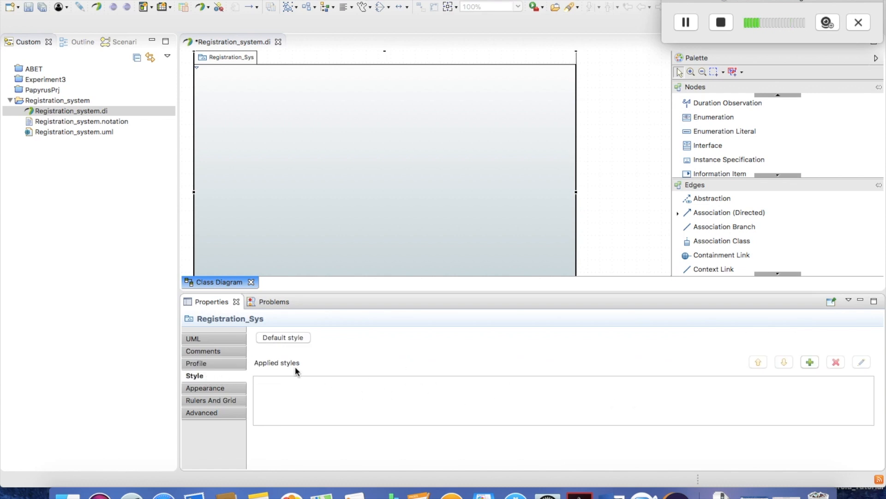
left_click(204, 390)
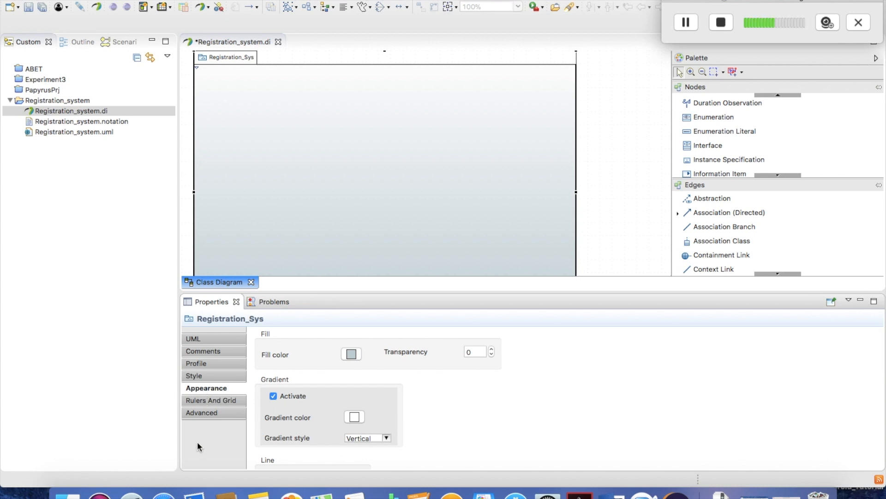
left_click(211, 399)
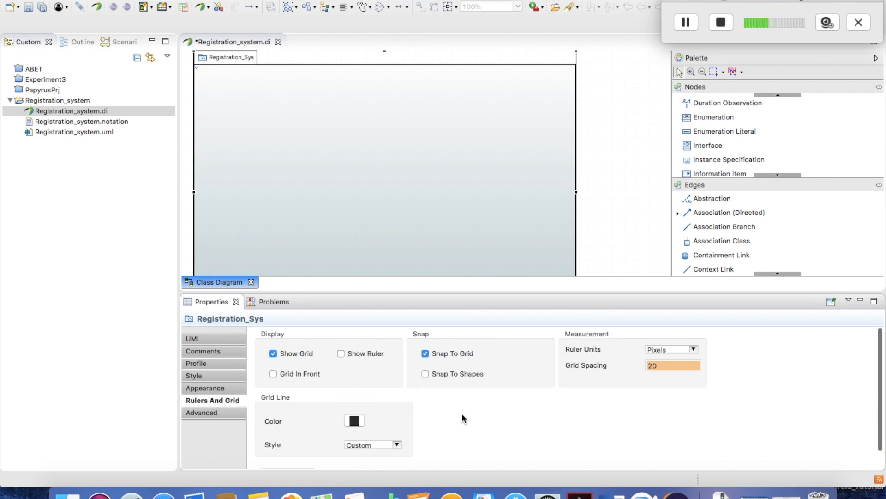
left_click(342, 354)
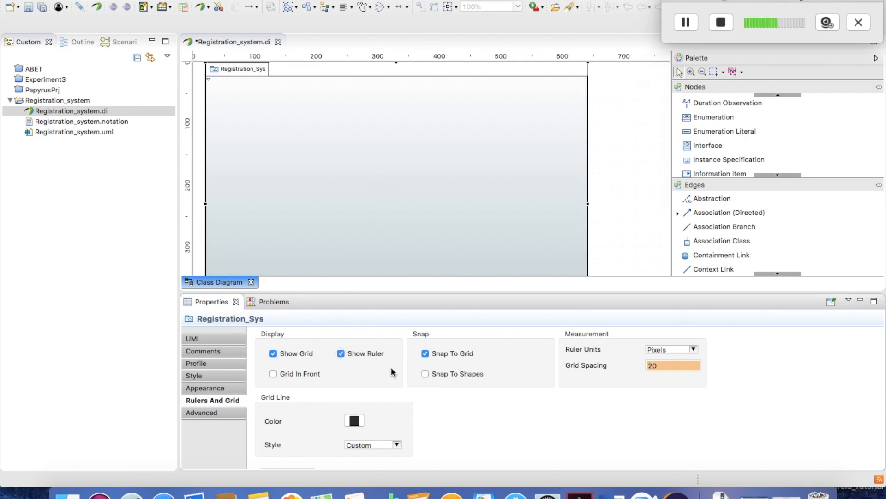
Examine the model's advanced properties and the packages offered for a new package merge, without creating a merge.
left_click(209, 411)
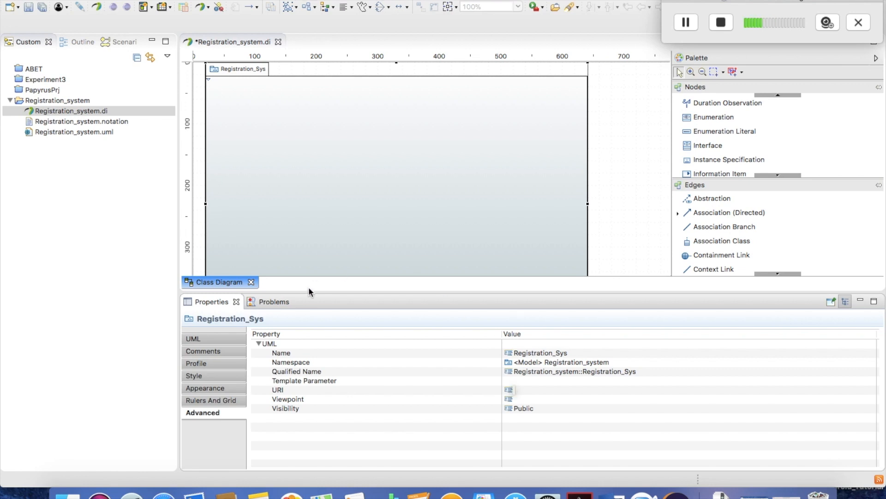
left_click(197, 341)
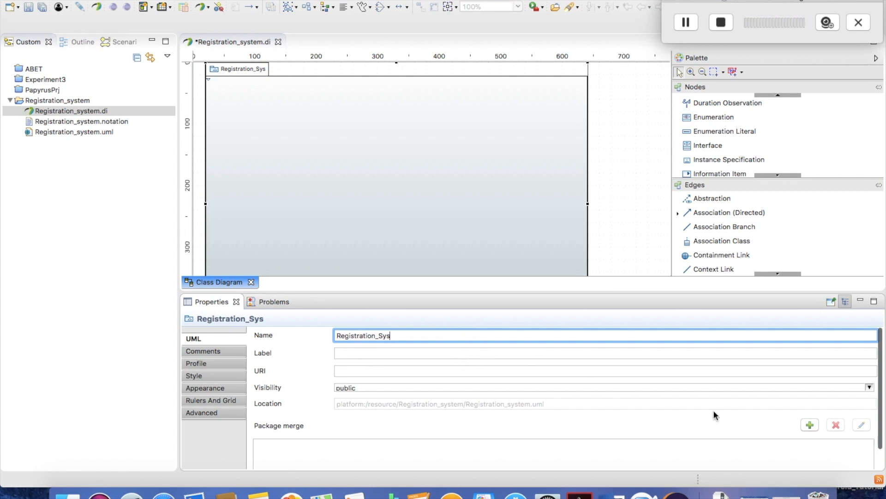
left_click(810, 425)
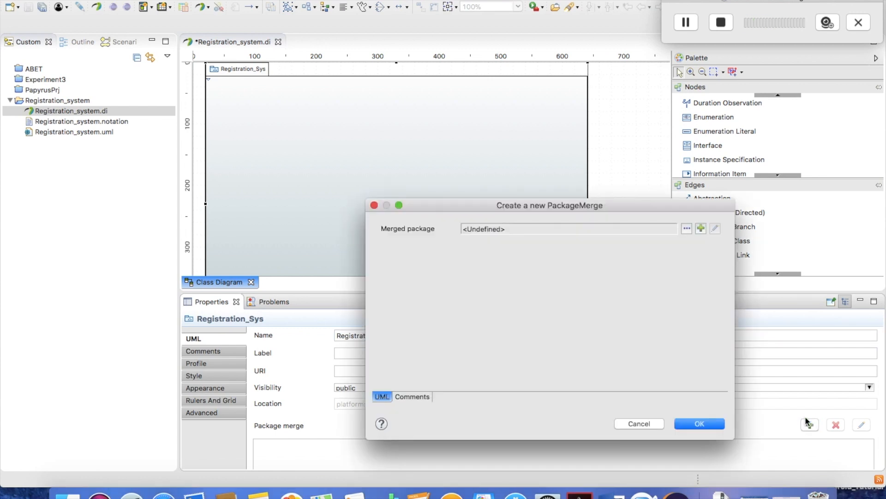
left_click(687, 228)
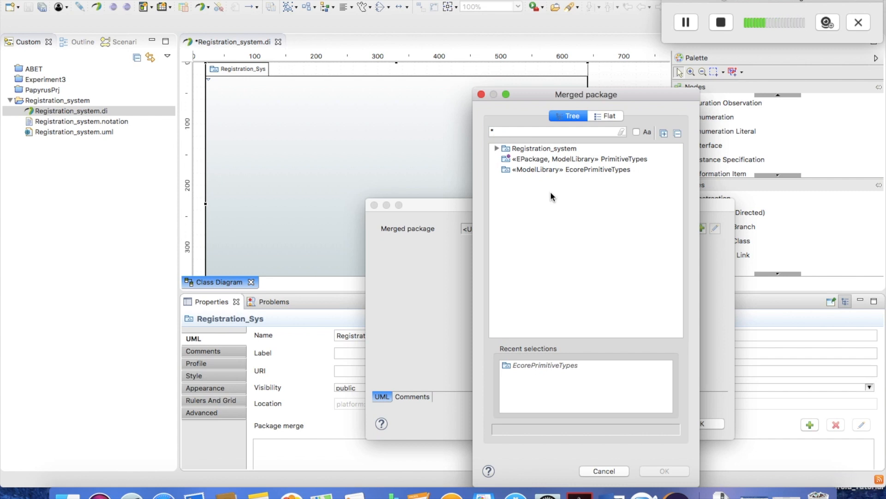
left_click(595, 470)
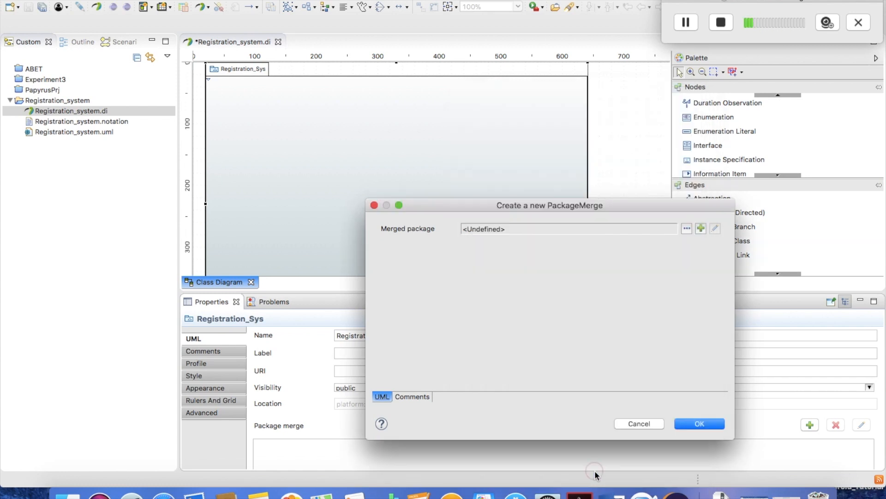
left_click(639, 422)
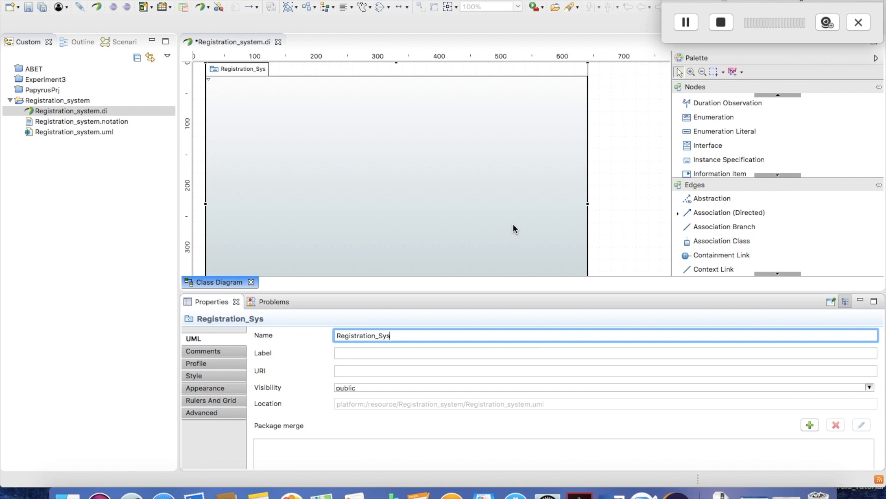
Enlarge the diagram area and stretch the Registration_Sys model to about 660 by 500 pixels.
left_click_drag(483, 290, 513, 456)
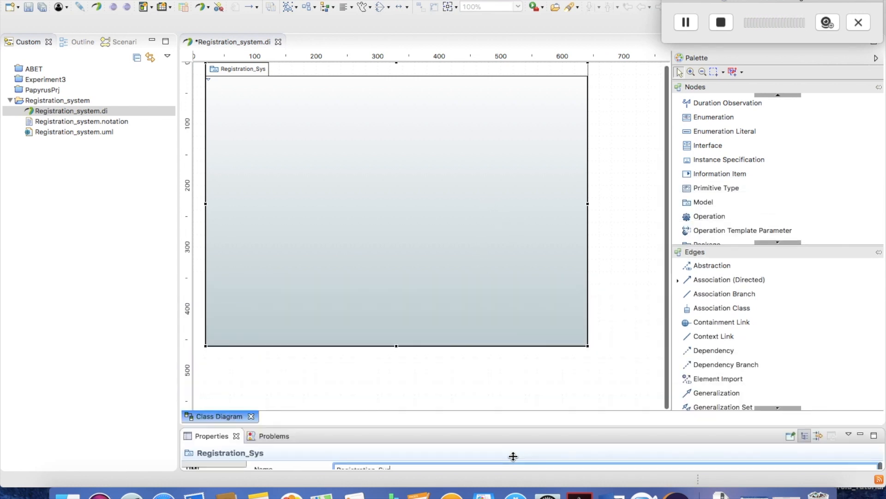
left_click(493, 256)
left_click_drag(588, 349, 617, 373)
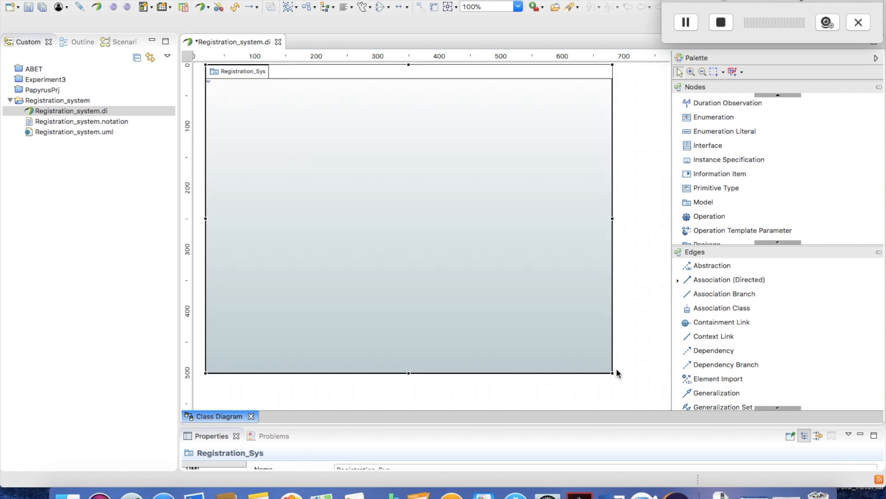
Add a class named University inside the Registration_Sys model and position it near the model's upper-left corner.
left_click(770, 94)
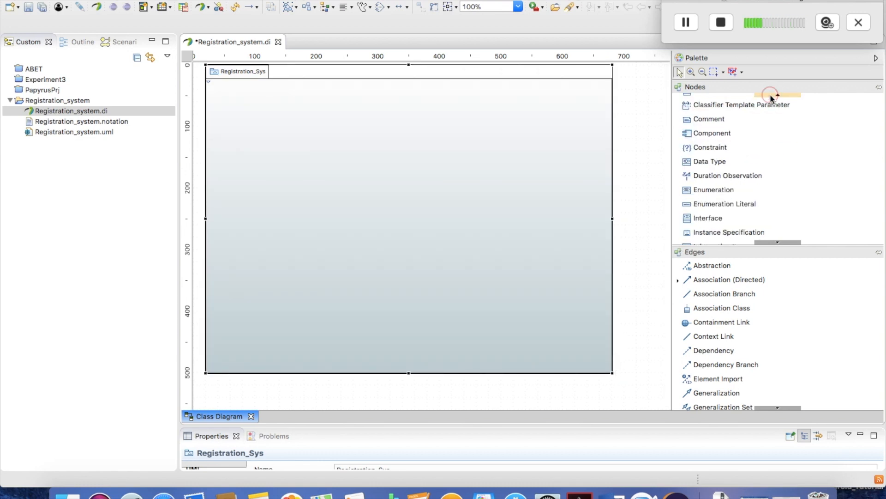
left_click(770, 94)
left_click(704, 100)
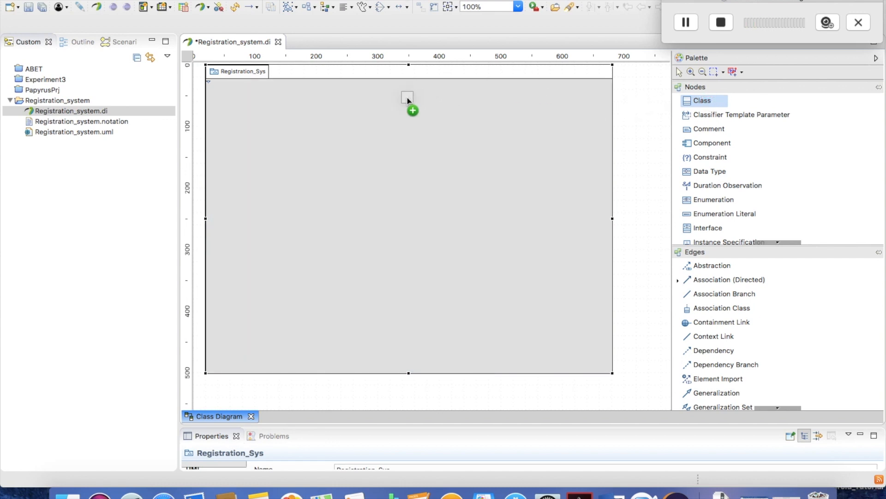
left_click(247, 119)
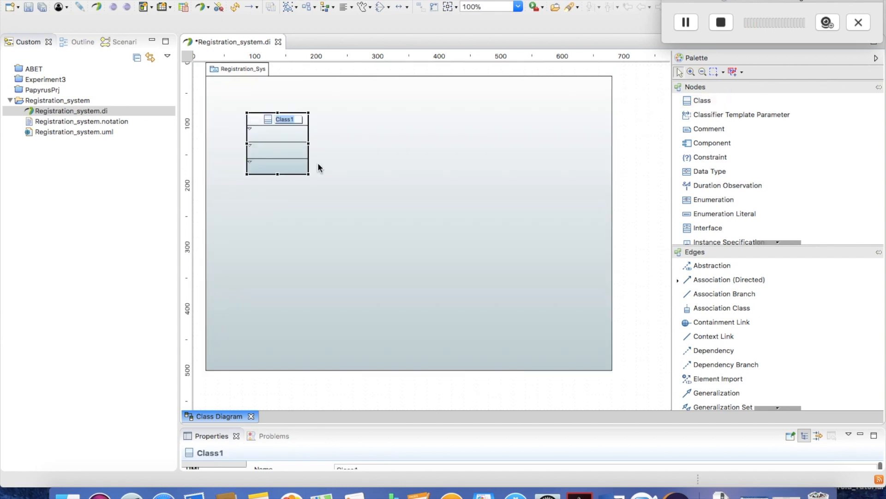
type("universi")
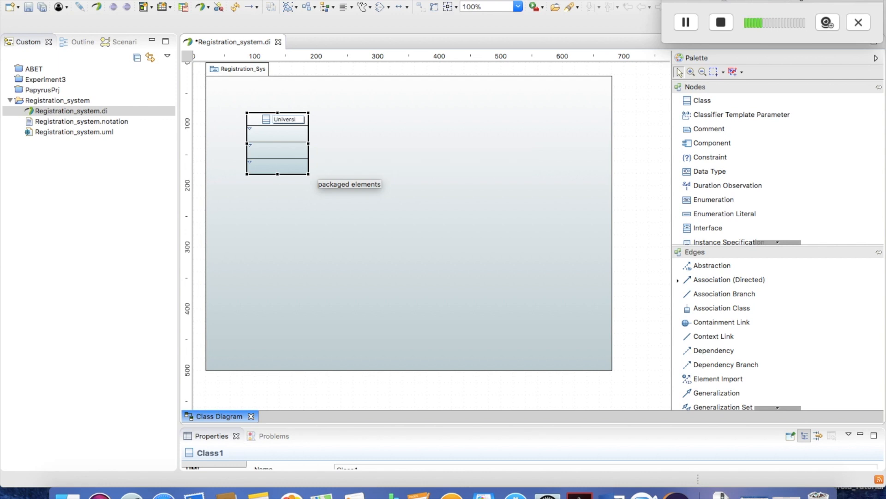
type("ty")
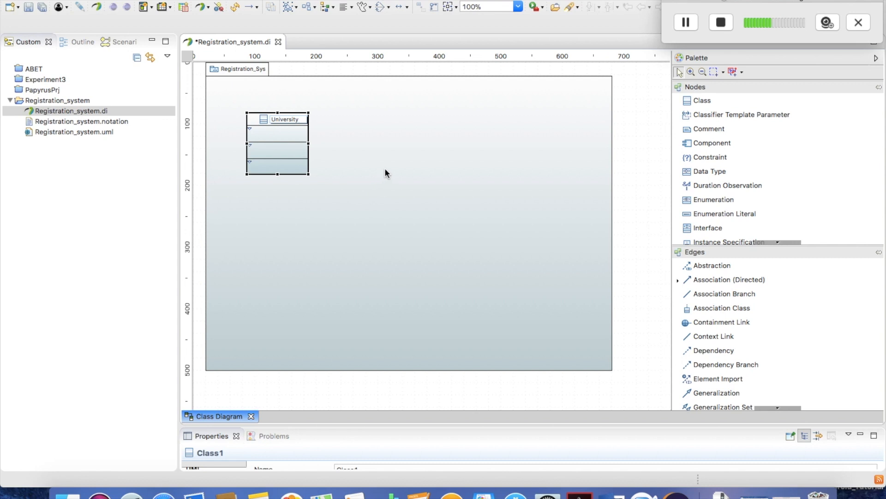
mouse_move(385, 170)
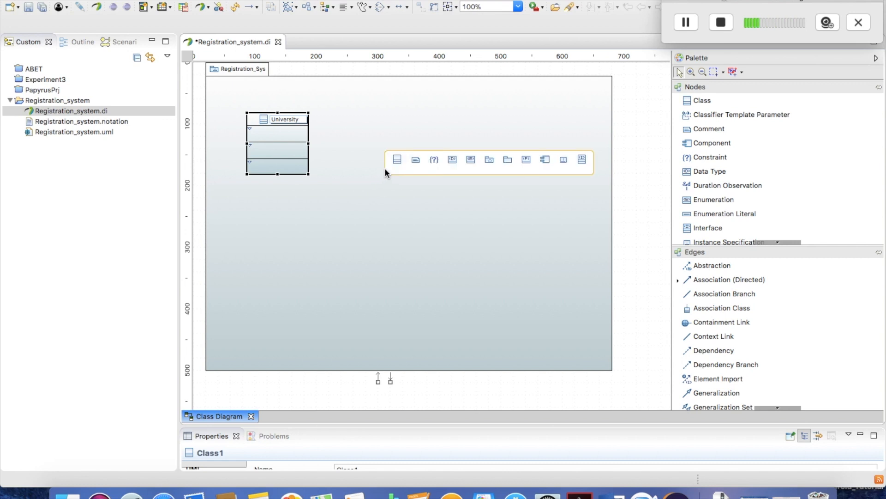
left_click(384, 169)
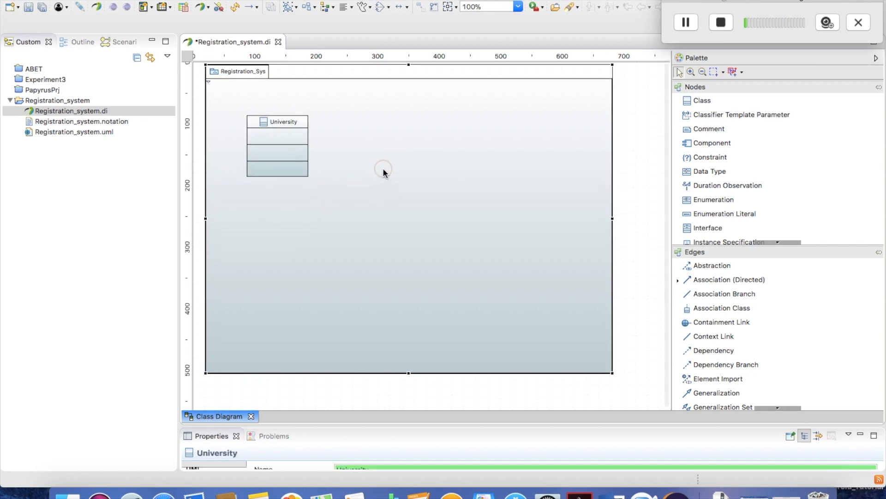
left_click_drag(282, 121, 271, 97)
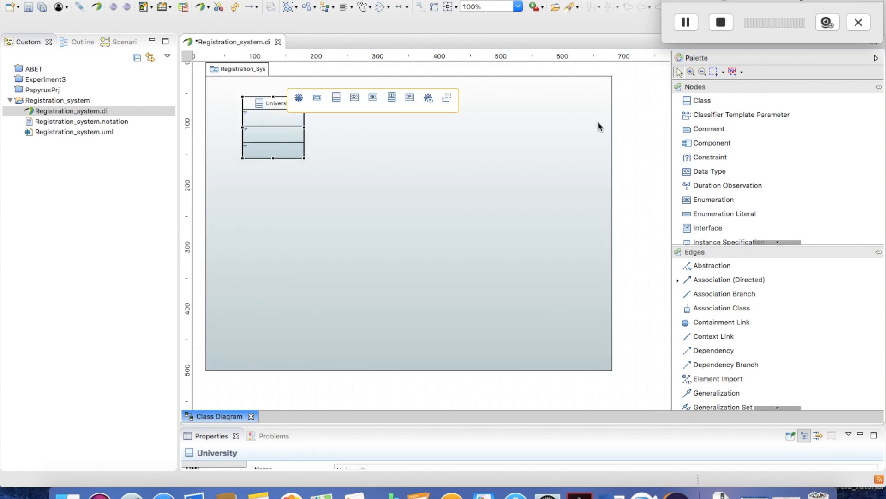
Add a second class named Faculty and align it level with University, to the right of it.
left_click(707, 101)
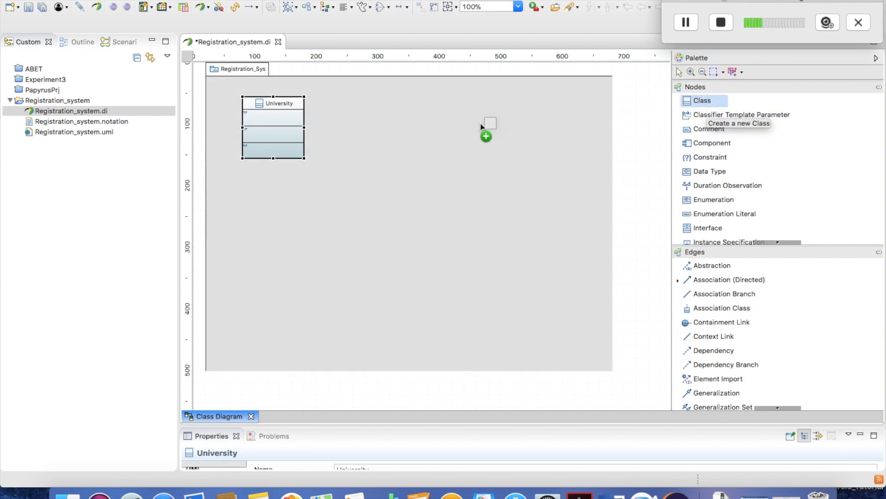
left_click(429, 130)
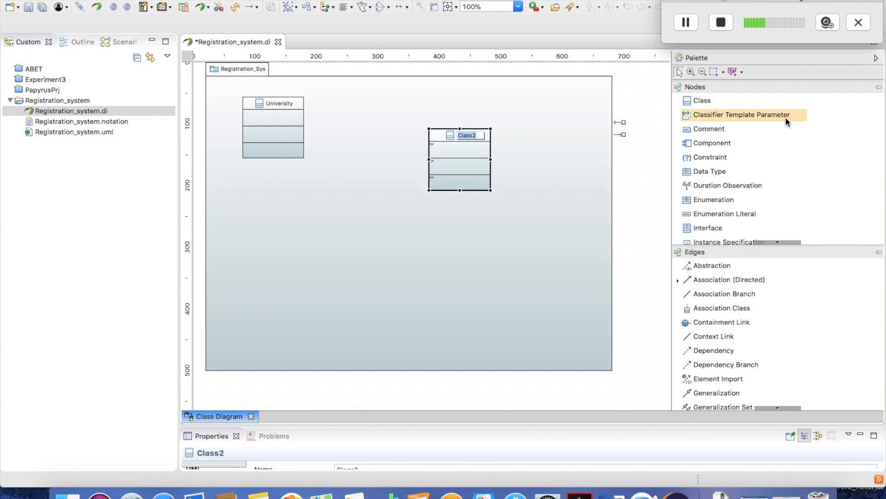
type("Faculty")
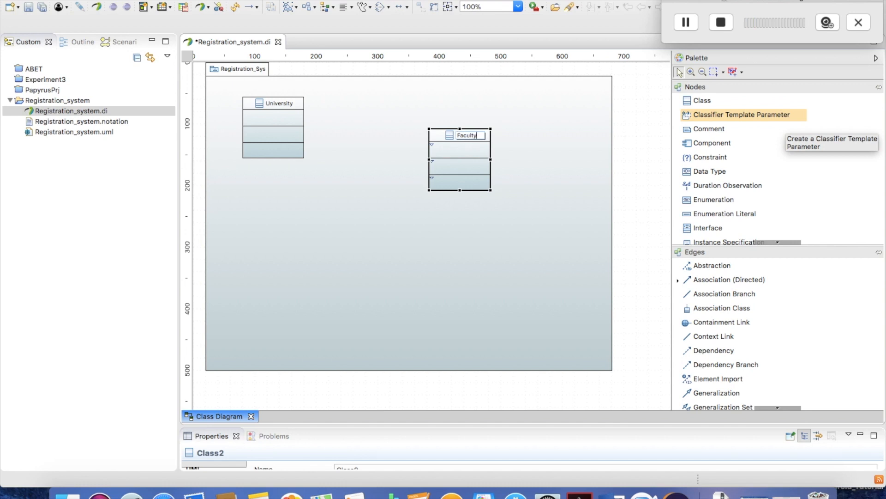
left_click(519, 317)
left_click_drag(466, 140, 427, 107)
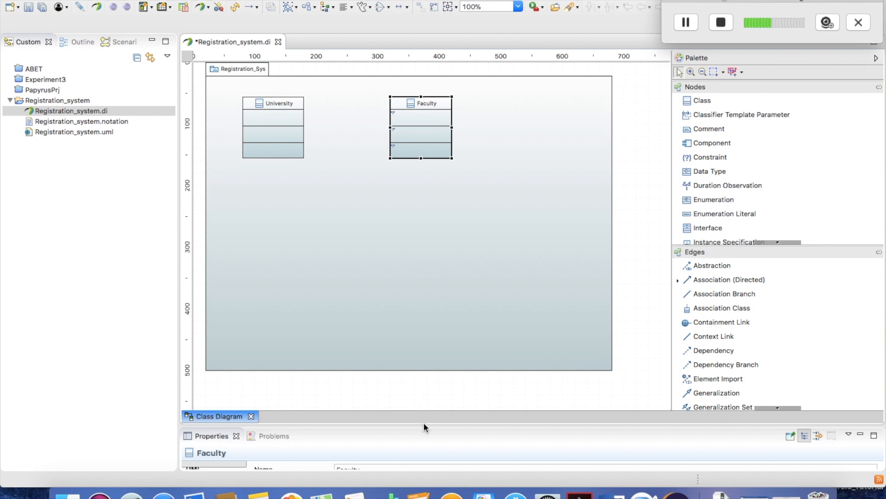
Check the Faculty class's UML properties, restore the diagram area, and move the University class below Faculty.
left_click_drag(424, 426, 423, 424)
left_click_drag(420, 363, 412, 295)
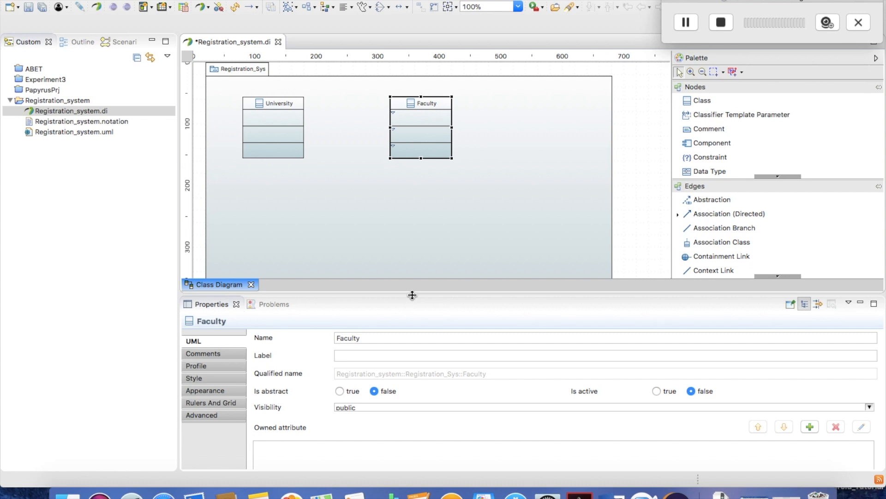
left_click_drag(333, 295, 333, 400)
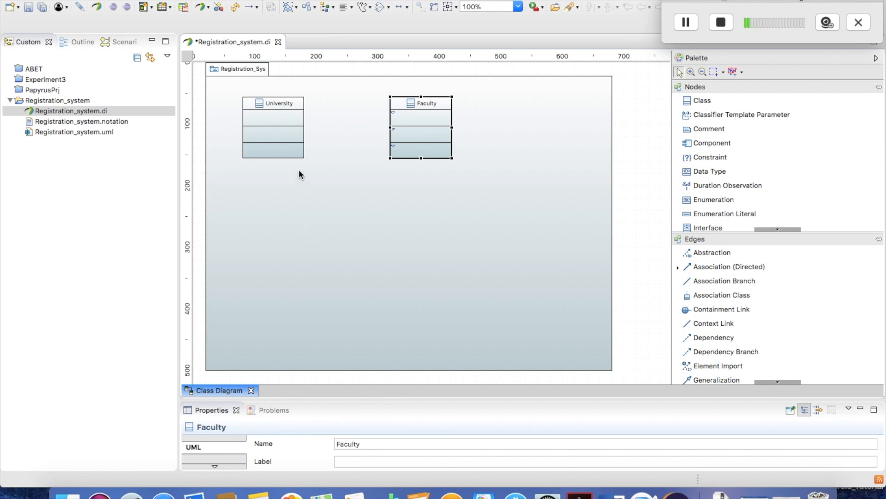
left_click_drag(283, 100, 460, 187)
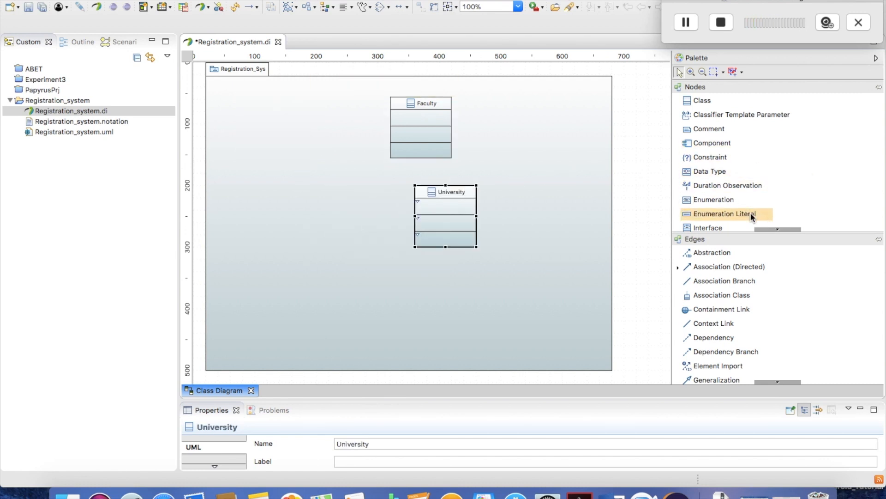
Look through the remaining node types in the palette and expand the Nodes group to list more of them.
left_click(772, 229)
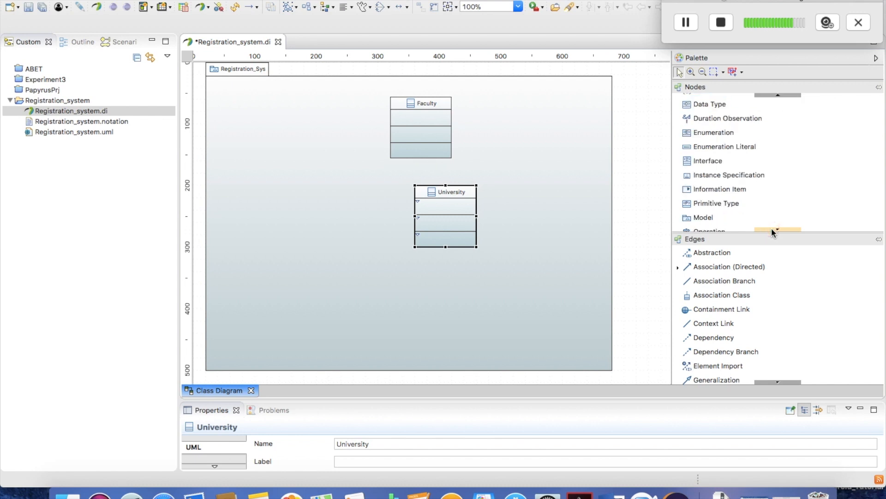
left_click(771, 229)
left_click(771, 228)
left_click(771, 228)
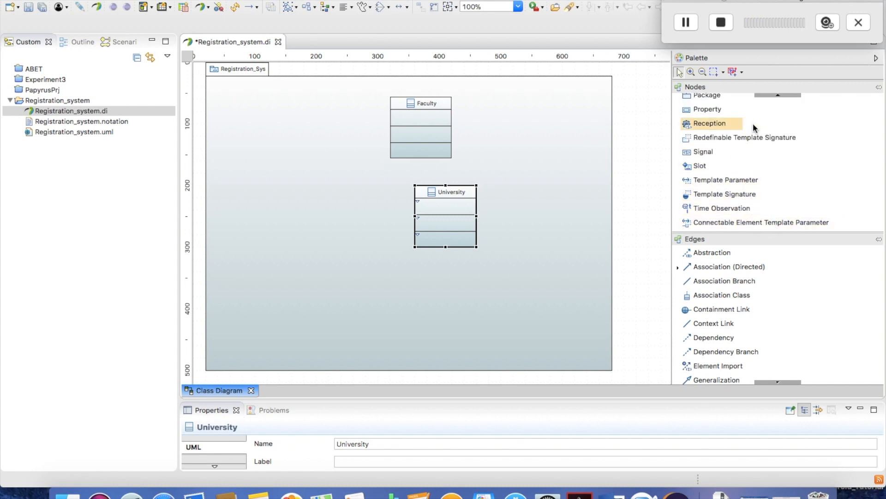
left_click(770, 87)
left_click(738, 85)
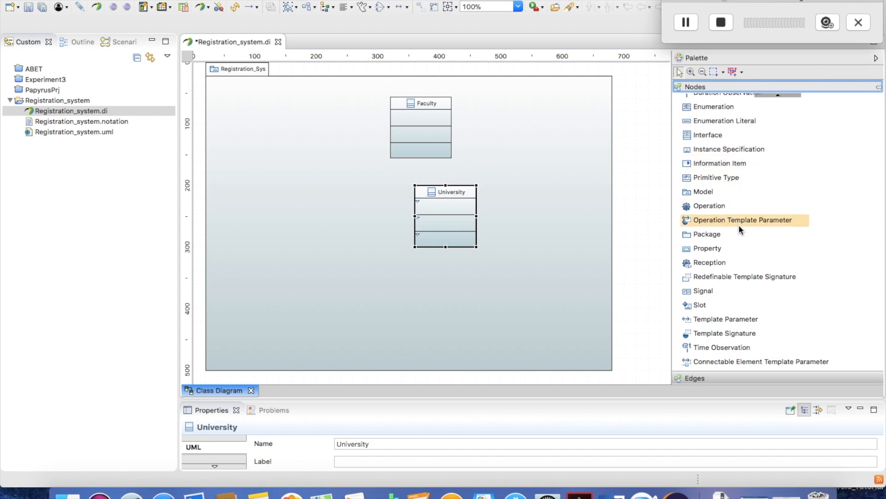
Add a package inside the Registration_Sys model, enlarge it, and position it near the model's upper-left corner.
left_click(729, 237)
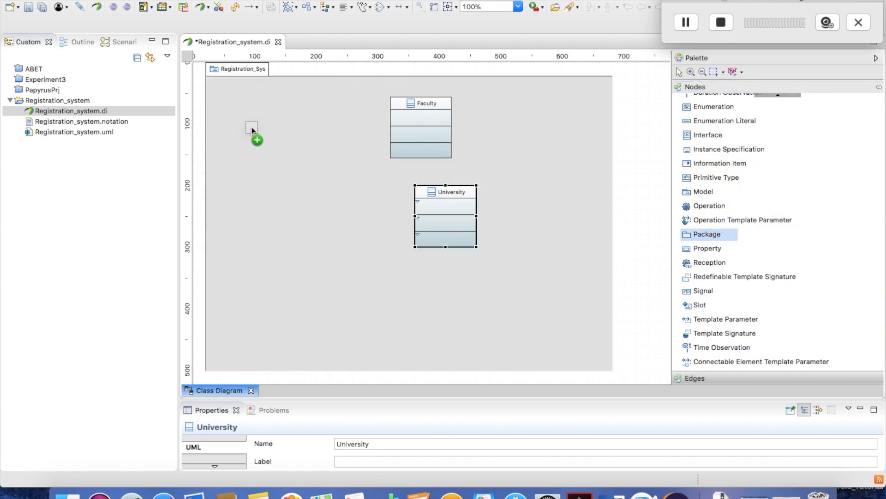
left_click(251, 126)
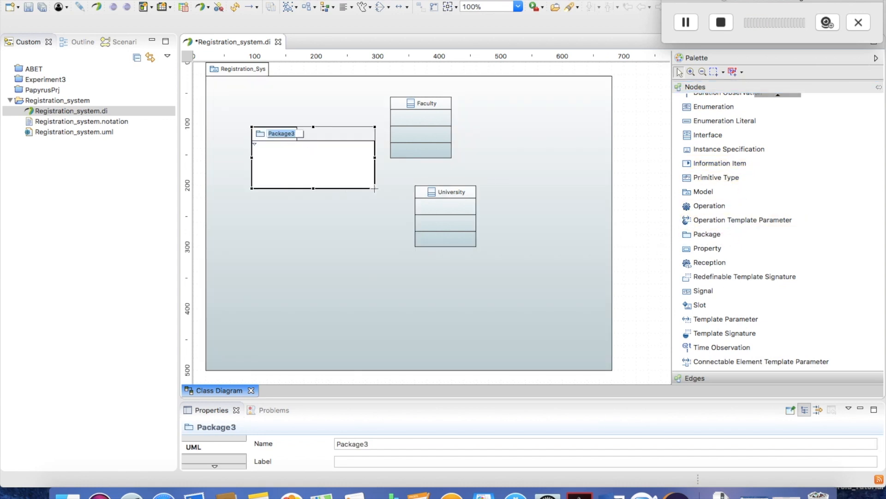
left_click_drag(375, 189, 391, 247)
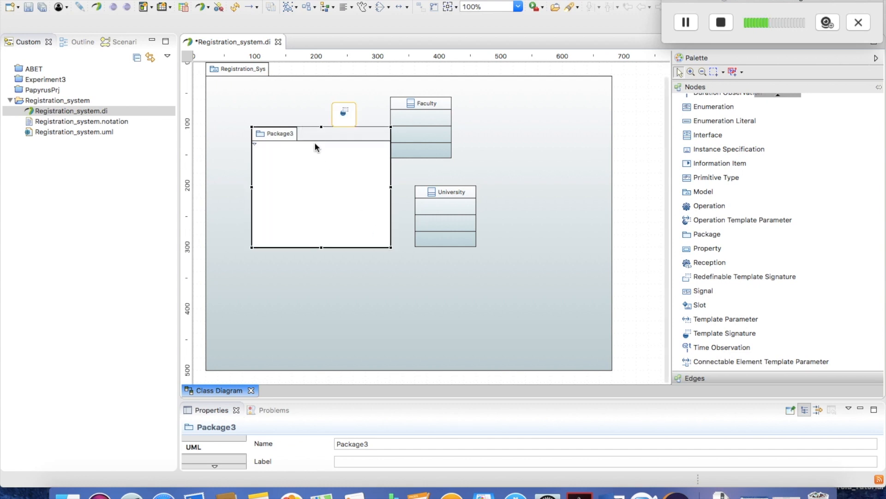
left_click_drag(315, 134, 287, 103)
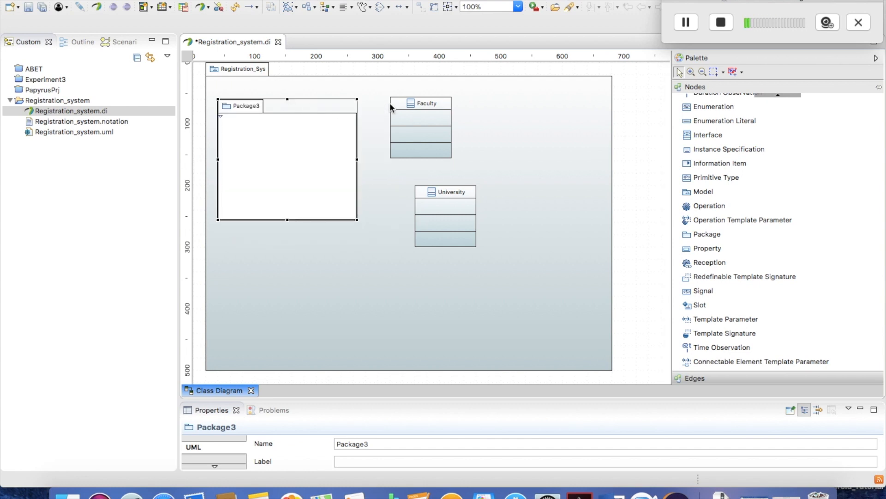
Move the Faculty class into the new package and shift the package to the model's upper-right area.
left_click_drag(427, 109, 287, 134)
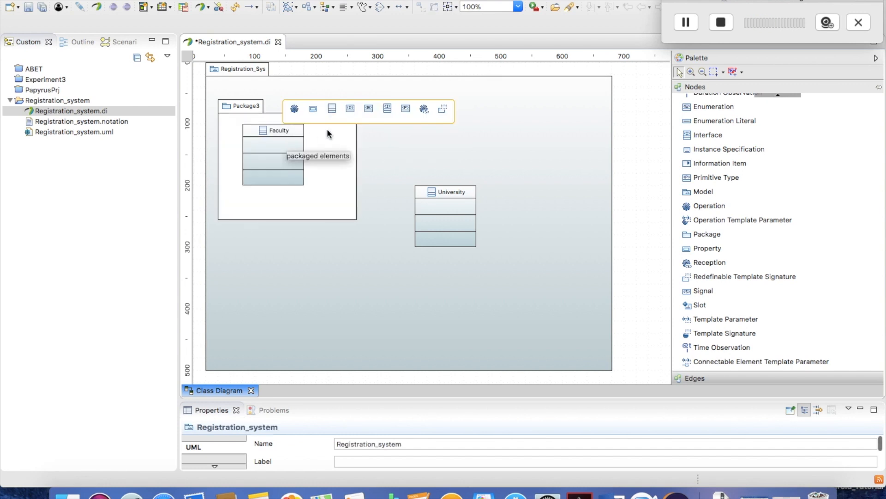
left_click_drag(253, 108, 460, 98)
Add a second package in the model's upper-left area and move the University class into it.
left_click_drag(419, 192, 264, 233)
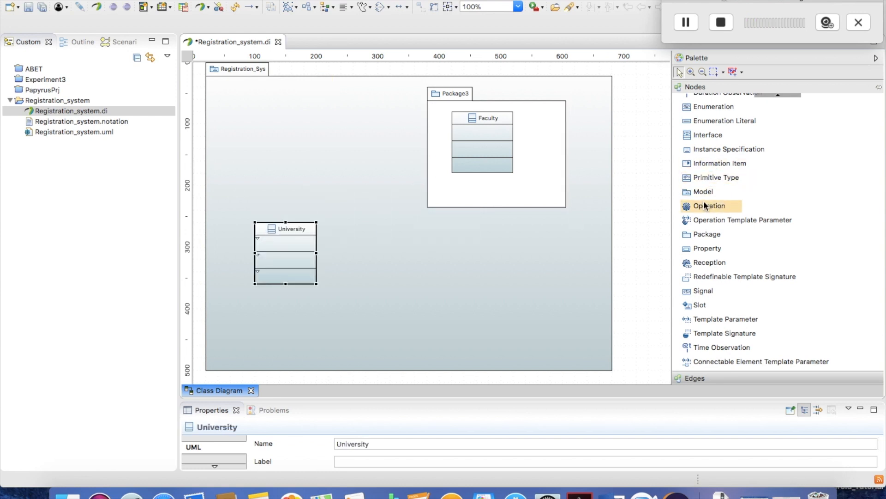
left_click(706, 234)
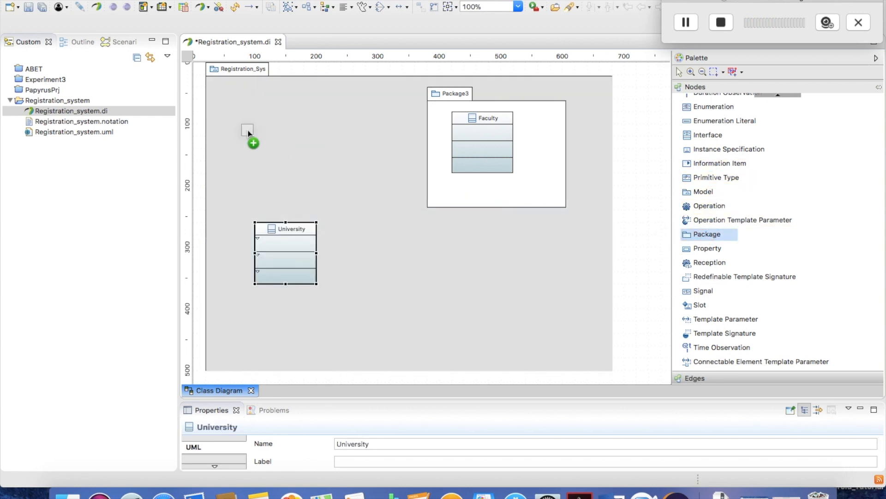
left_click(256, 112)
left_click_drag(290, 231, 312, 133)
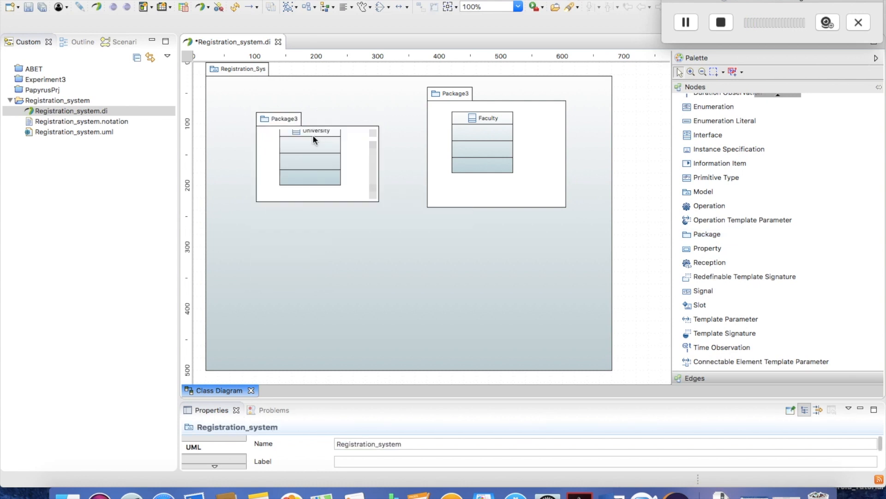
left_click_drag(264, 125, 236, 112)
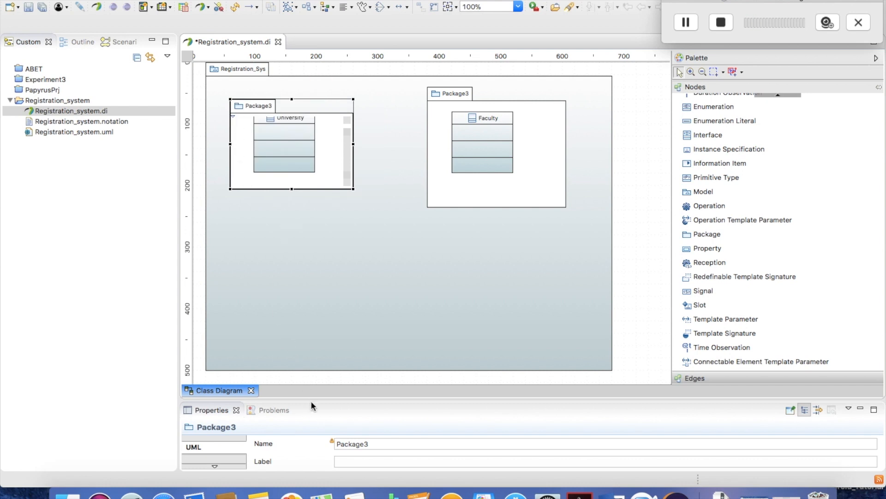
Rename the package containing the University class as edu.university.
left_click_drag(312, 398, 312, 311)
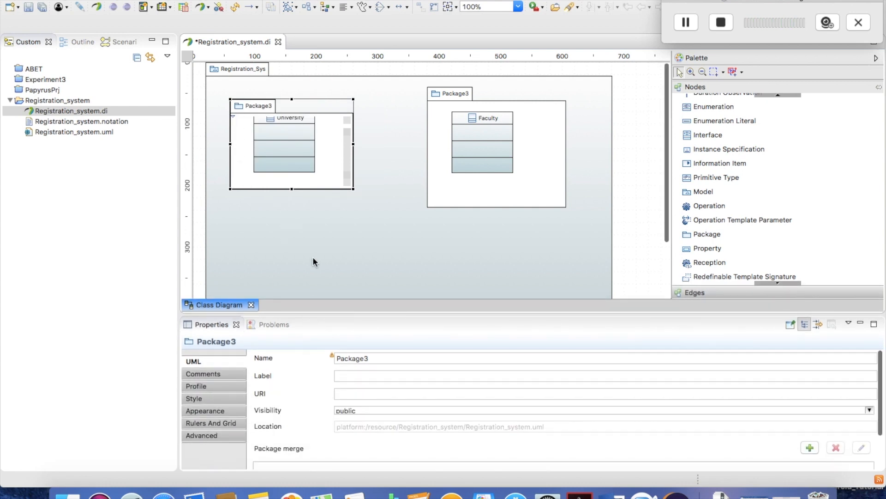
left_click(269, 105)
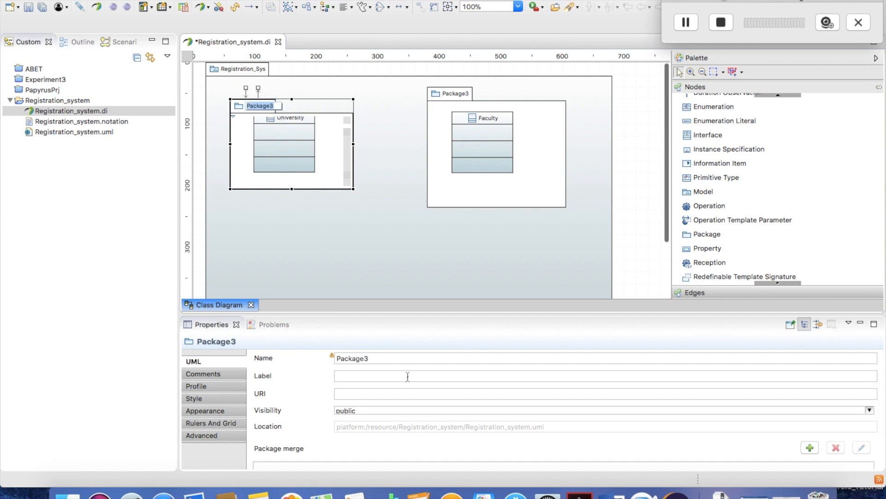
double_click(380, 358)
type("ed")
type("i")
key("BackSpace")
type("u.")
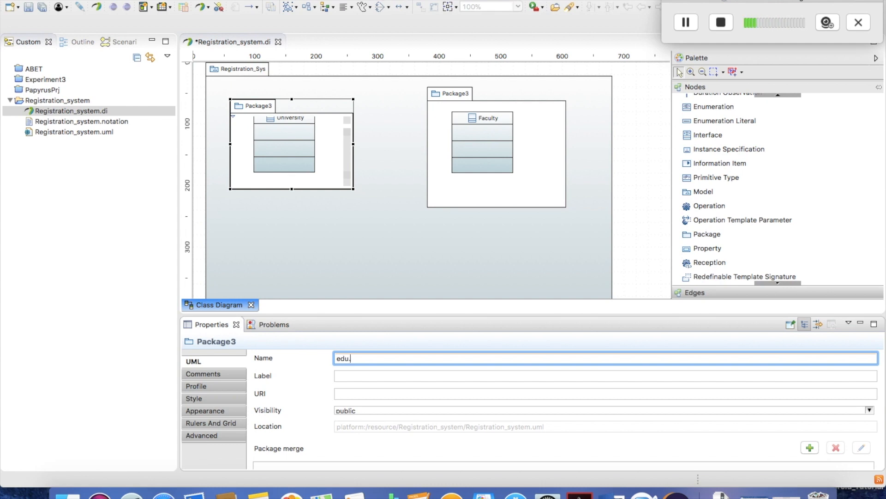
type("university")
left_click(364, 247)
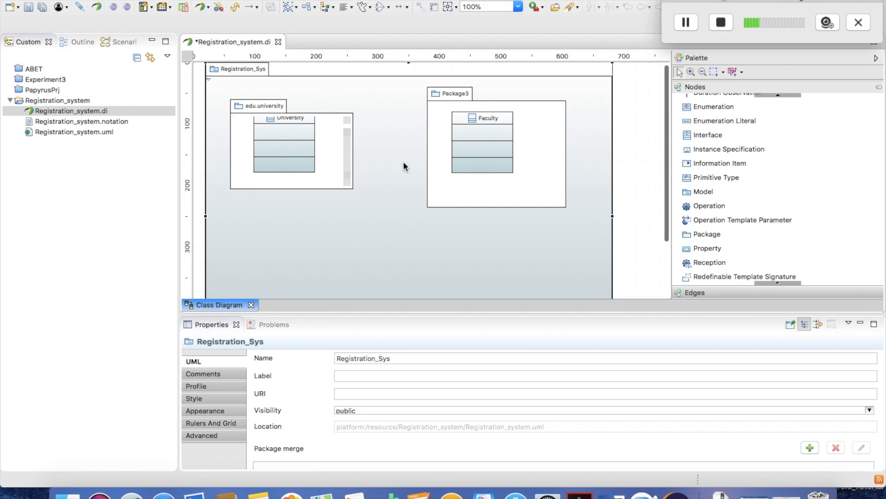
Rename the package containing the Faculty class as edu.faculty.
left_click(456, 96)
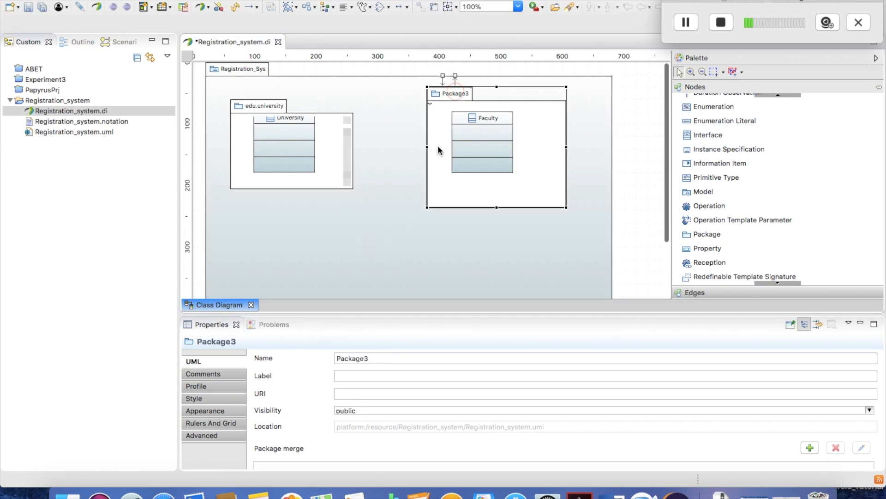
double_click(379, 359)
type("edu")
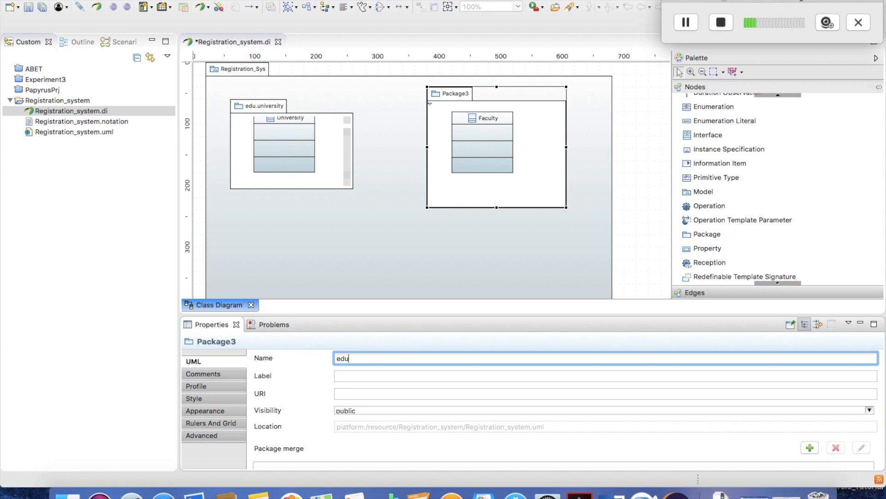
type(".faculty")
left_click(329, 248)
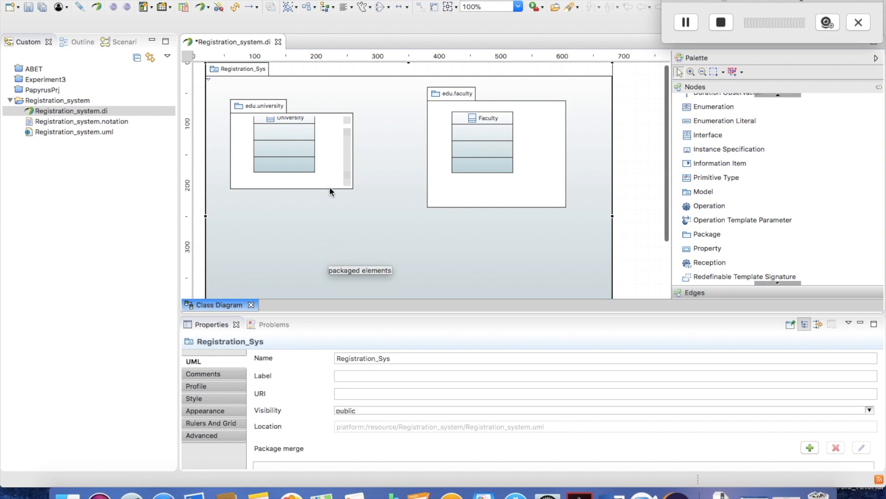
Enlarge the edu.university package and move the University class down so it fits fully inside.
left_click_drag(330, 186, 378, 235)
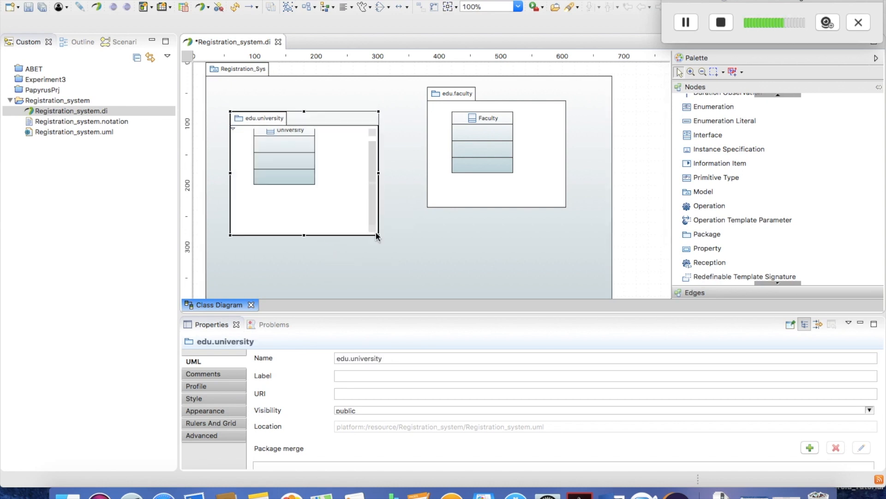
left_click_drag(310, 176, 309, 184)
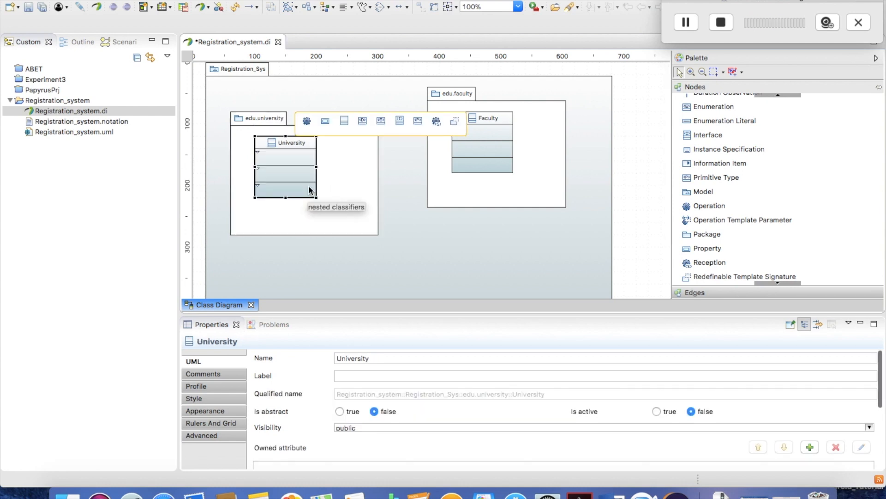
Add two properties to the University class with their default names.
left_click(719, 250)
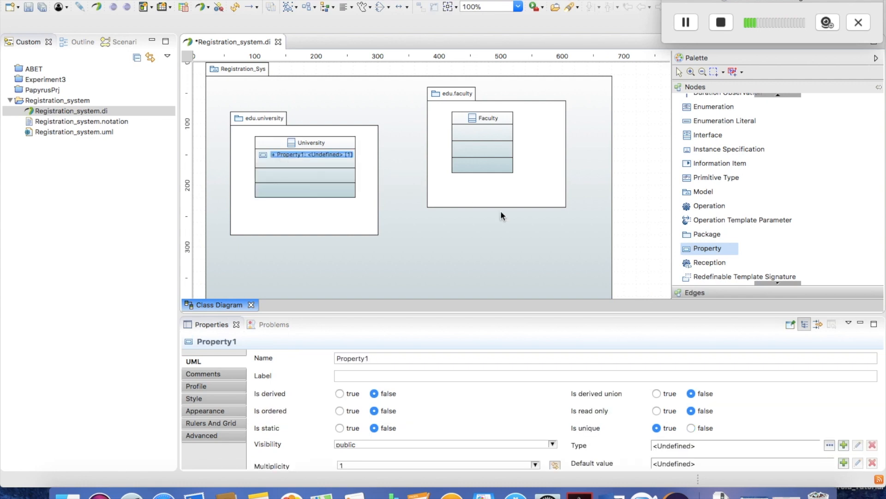
left_click(700, 249)
left_click(270, 164)
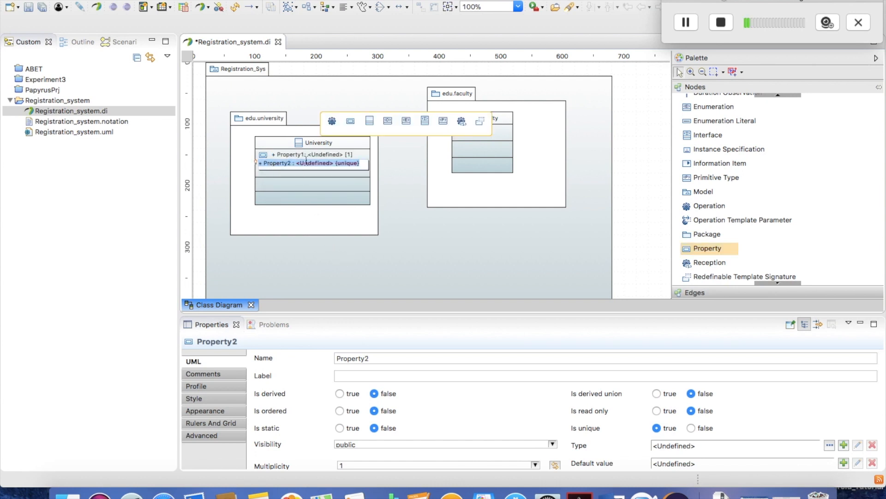
key("Return")
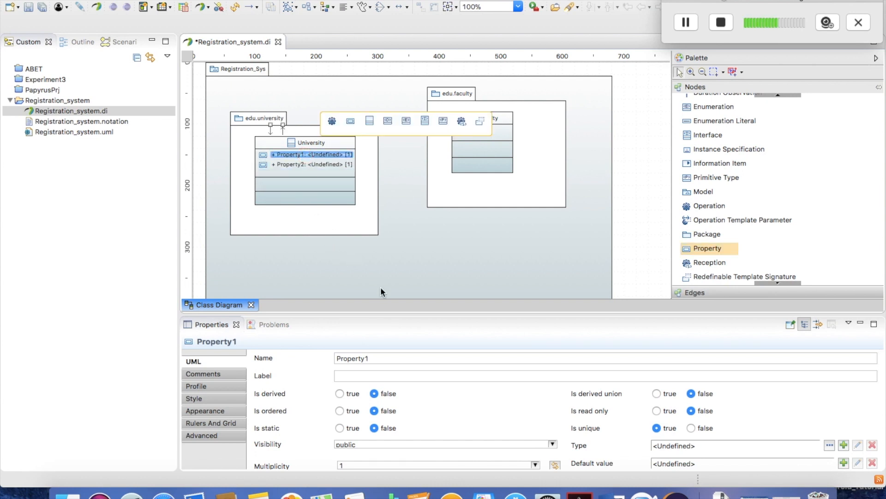
Open the University class's first owned attribute for editing and name it universityId.
left_click(280, 144)
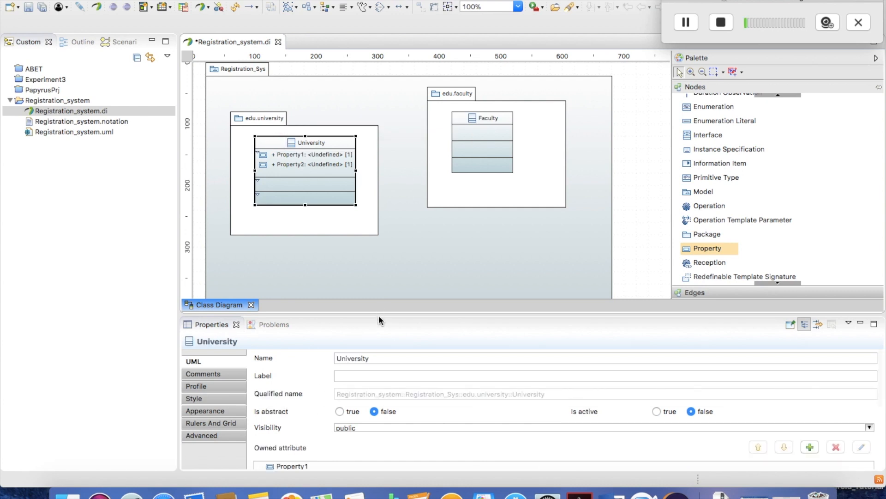
left_click_drag(379, 314, 392, 190)
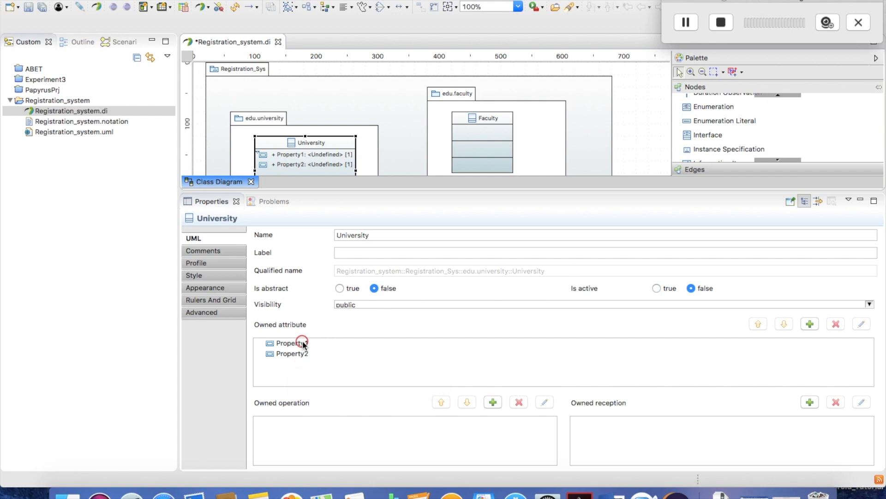
double_click(303, 344)
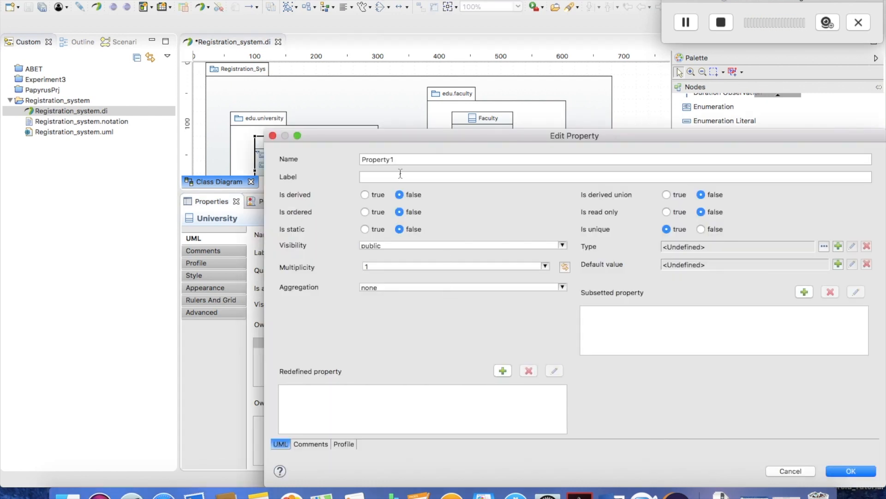
double_click(397, 159)
type("uni")
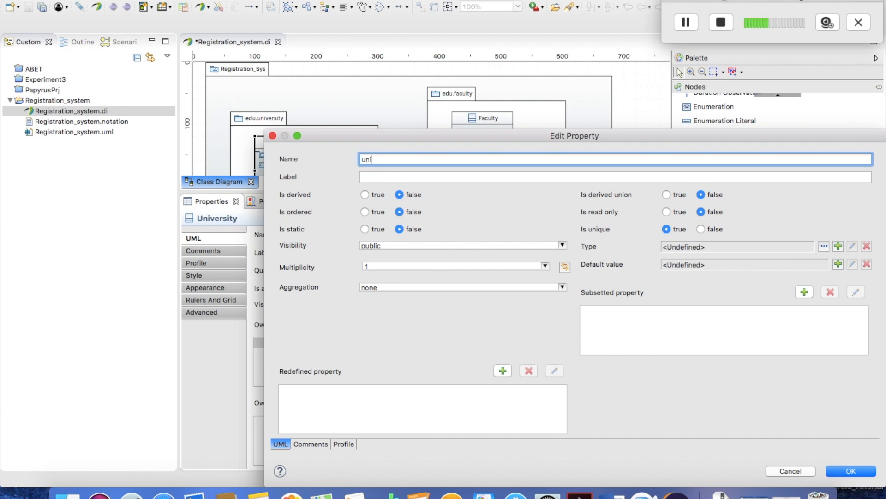
type("versityId")
Set the universityId attribute's visibility to private and keep its multiplicity at 1.
left_click(563, 245)
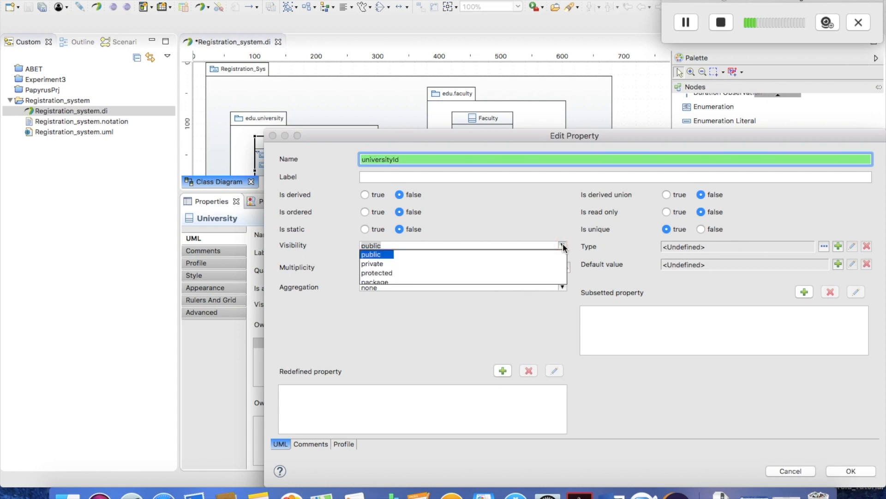
left_click(543, 270)
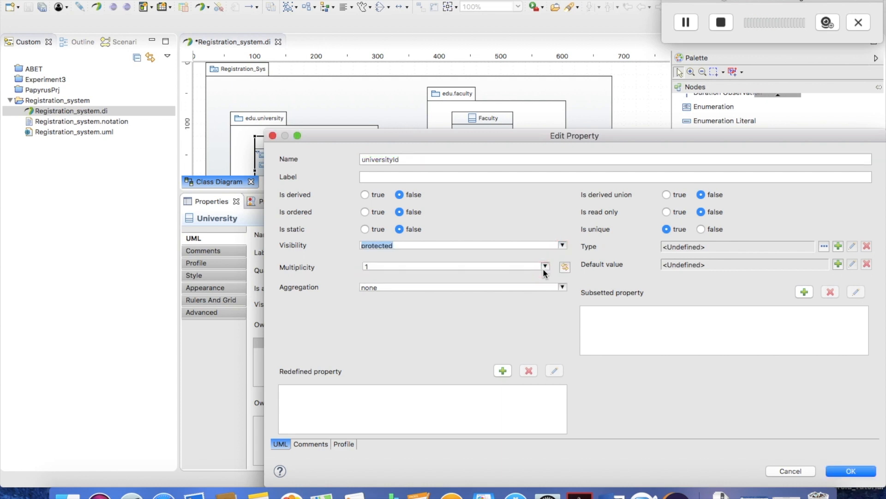
left_click(562, 245)
left_click(367, 262)
left_click(544, 266)
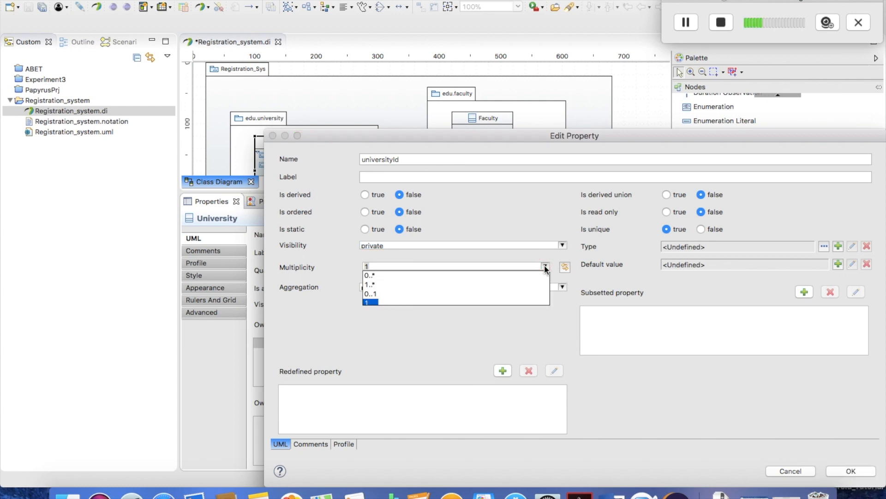
left_click(545, 267)
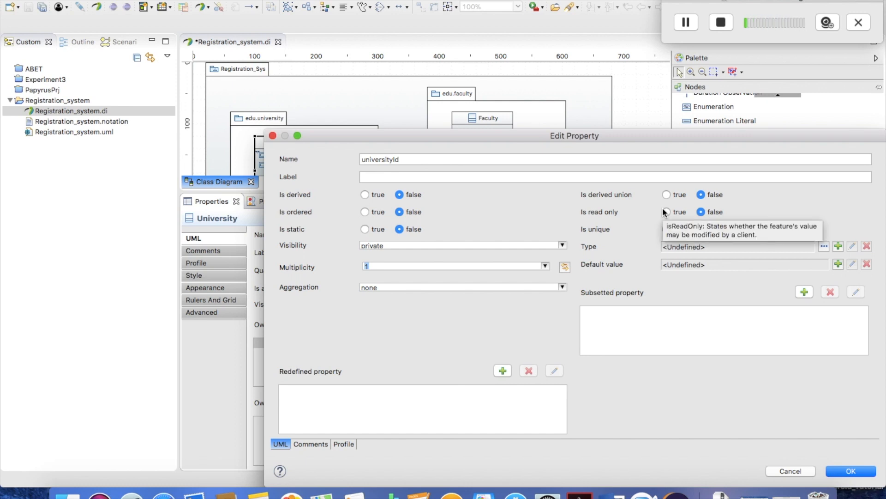
Open the type selection for the universityId attribute and look through the PrimitiveTypes and EcorePrimitiveTypes libraries.
left_click(821, 245)
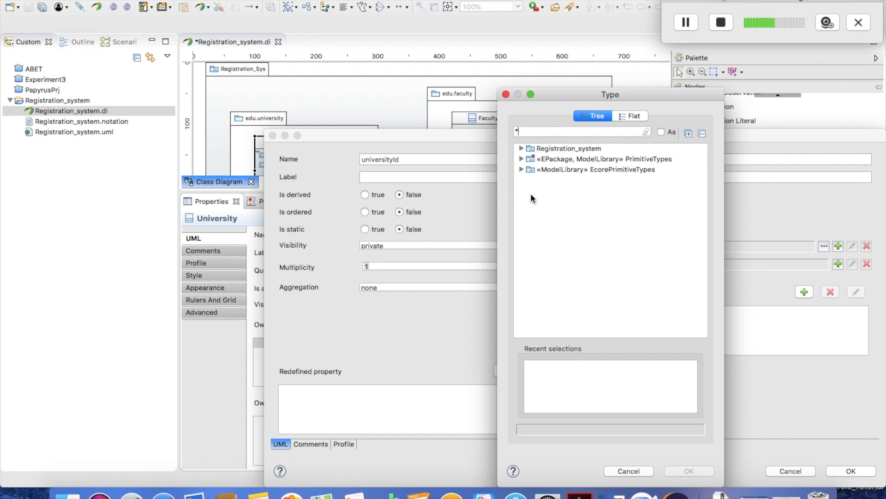
left_click(521, 168)
left_click(522, 157)
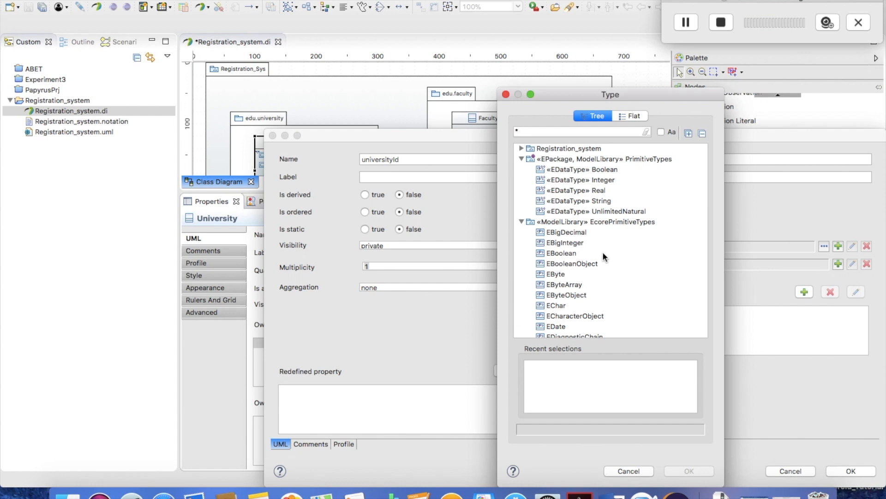
left_click(567, 263)
key("Down")
key("Down")
key("Down")
key("Down")
key("Down")
key("Down")
key("Down")
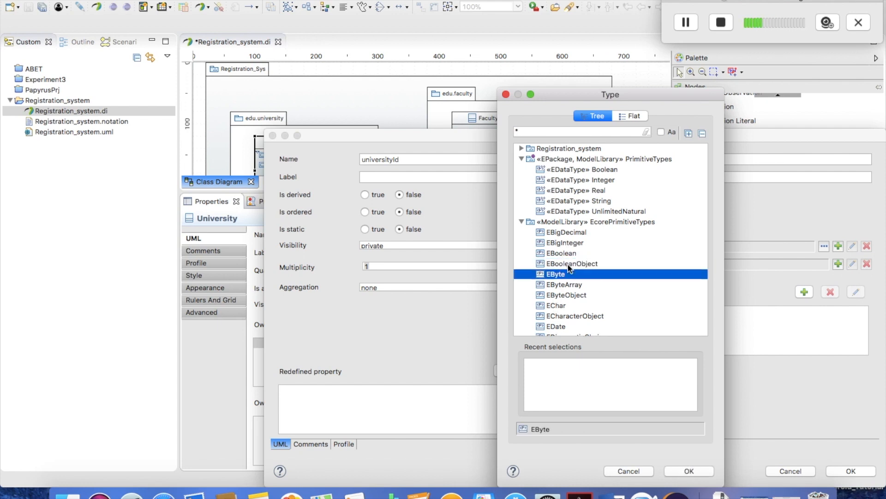
key("Down")
key("Down")
key("Down")
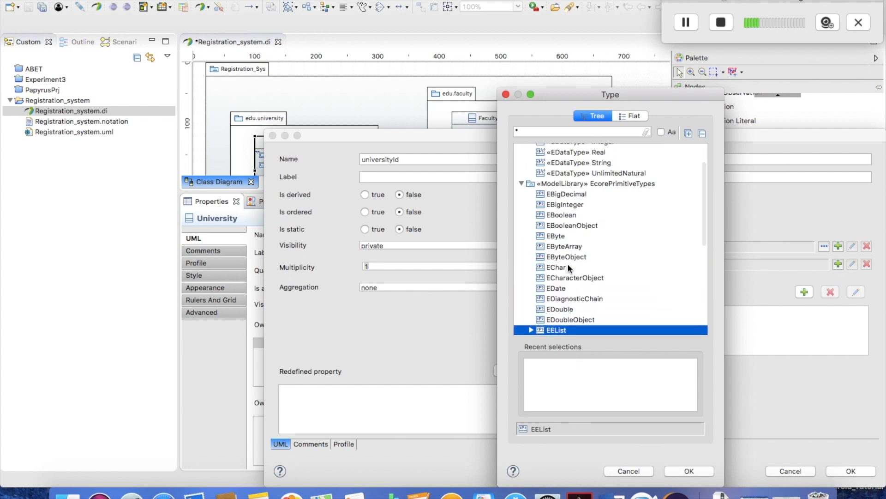
key("Up")
key("Up")
key("Up")
key("Up")
key("Up")
key("Up")
key("Up")
key("Up")
key("Up")
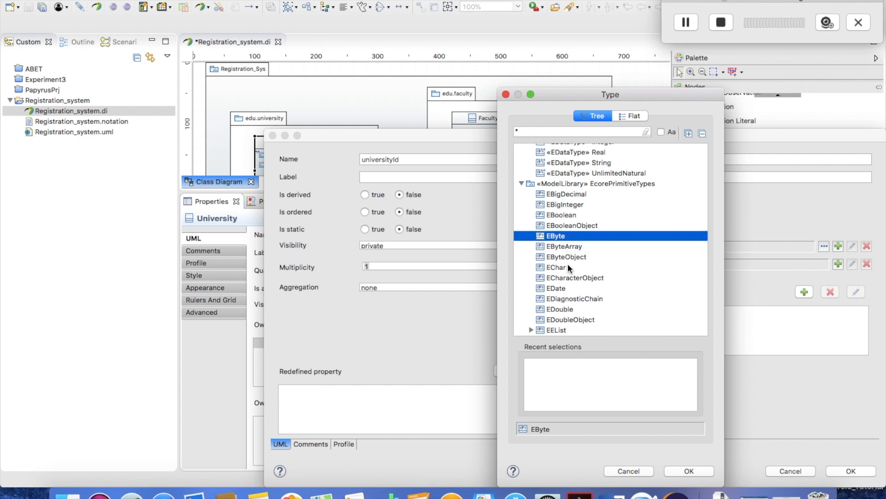
key("Down")
key("Down")
key("Down")
key("Down")
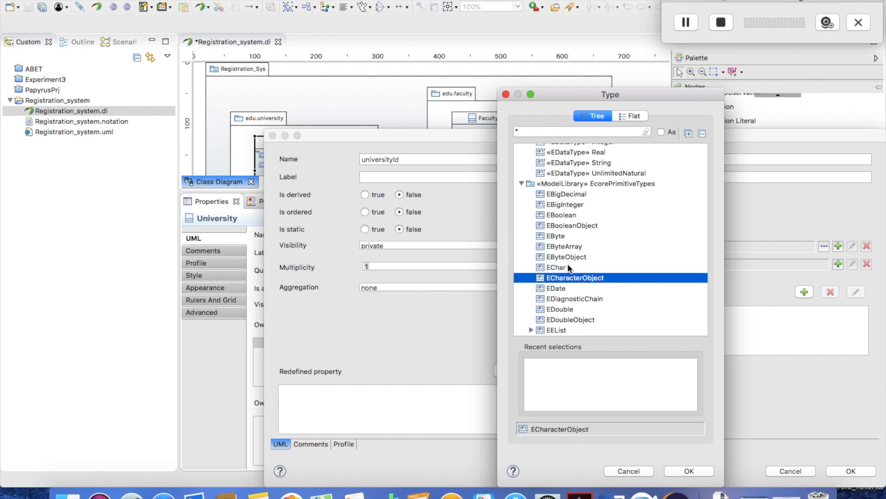
Set the universityId attribute's type to Integer from the PrimitiveTypes library.
left_click(580, 154)
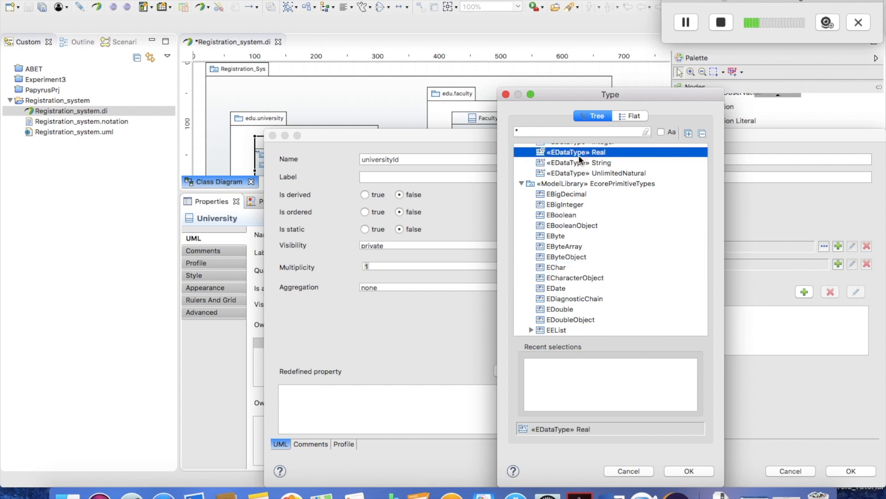
key("Up")
key("Up")
key("Up")
key("Up")
key("Down")
key("Down")
key("Down")
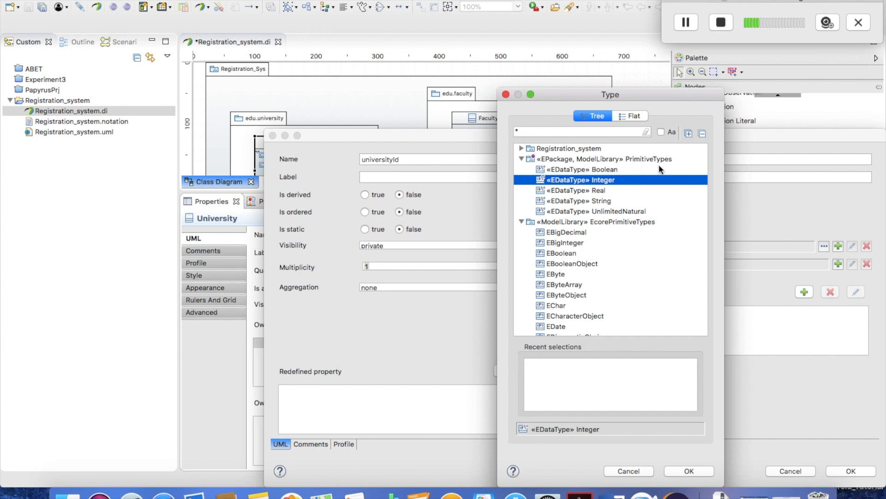
left_click(601, 182)
double_click(601, 181)
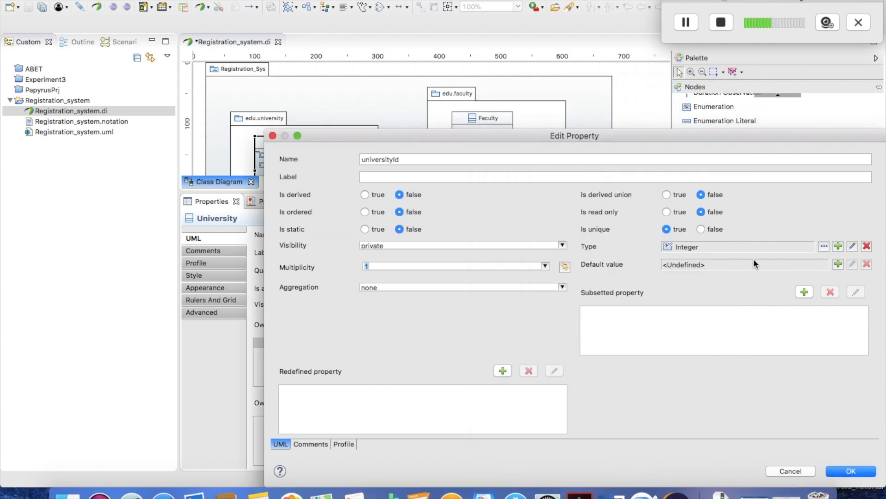
Give universityId a new InstanceValue named 100 as its default value and accept the attribute's settings.
left_click(836, 264)
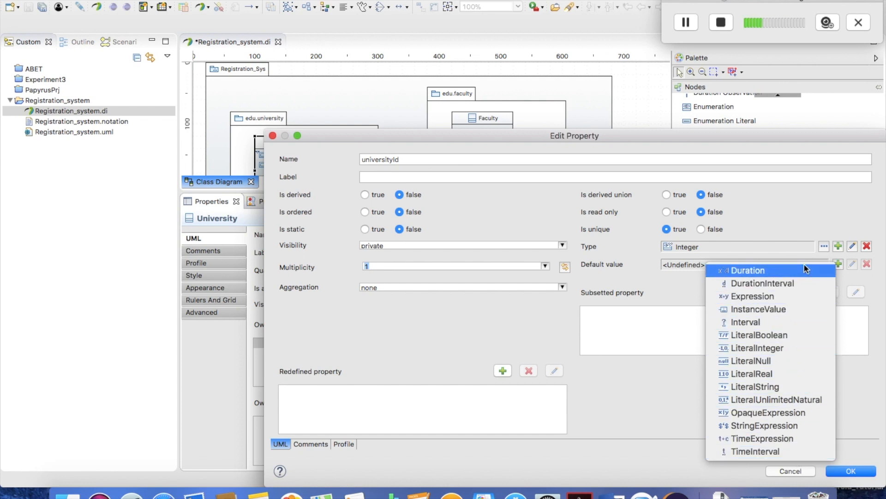
left_click(796, 308)
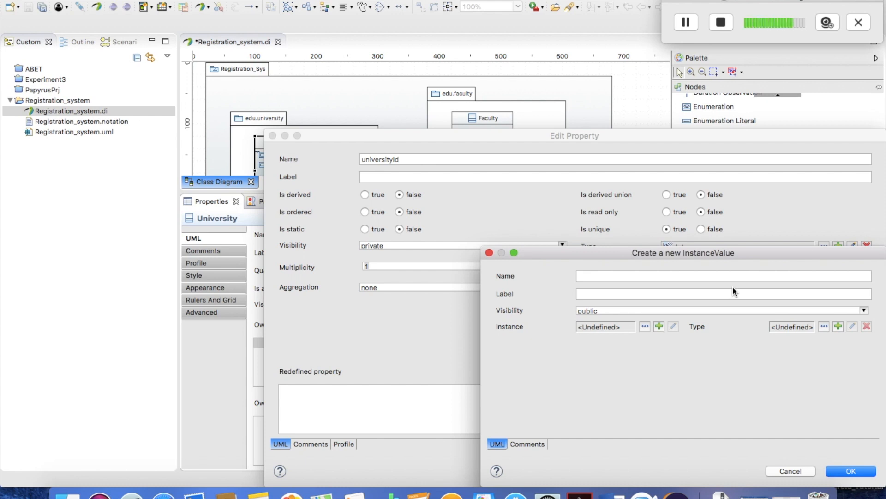
left_click(731, 276)
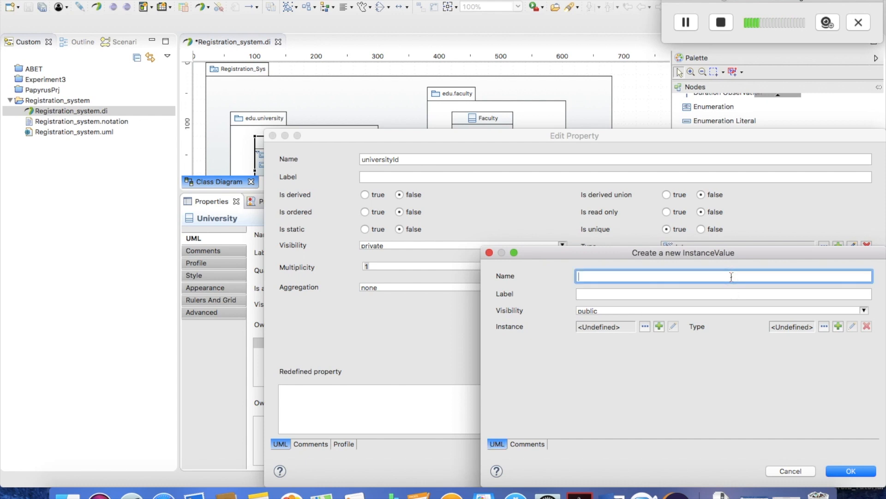
type("1")
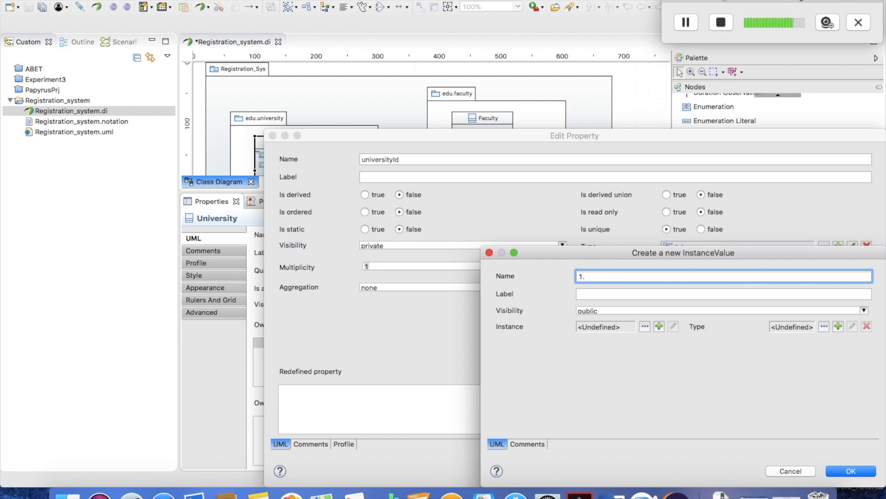
type("000")
key("BackSpace")
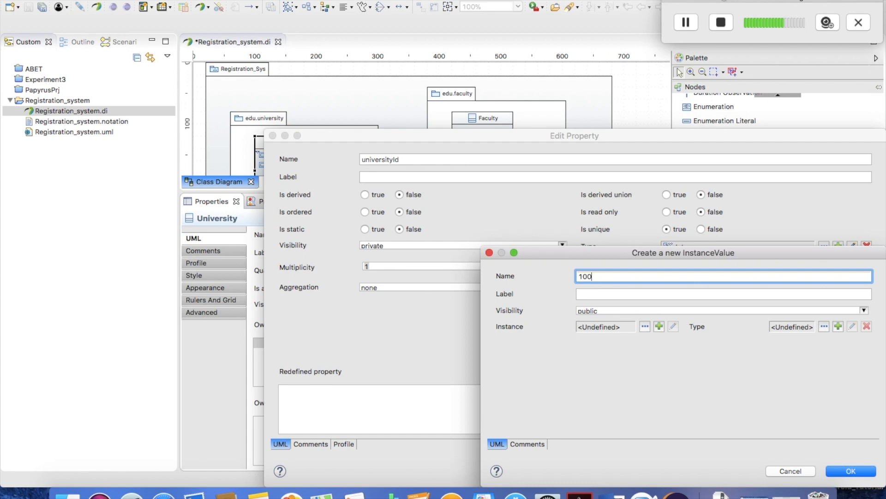
left_click(847, 470)
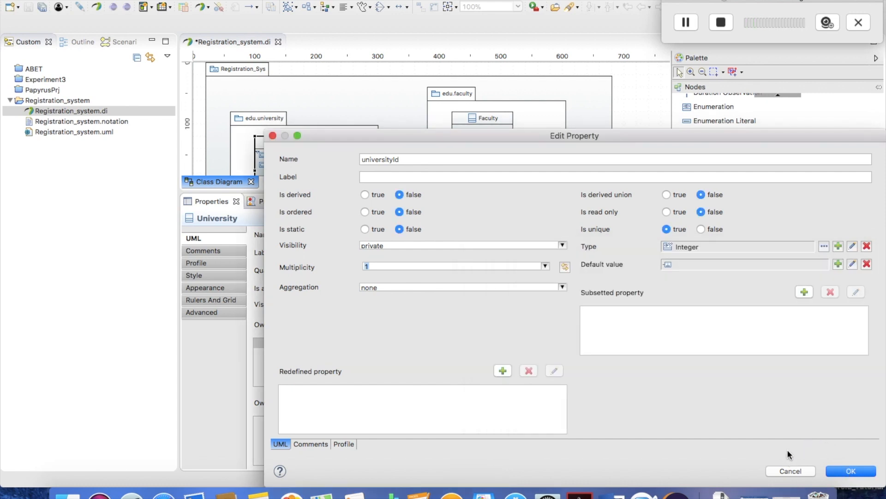
left_click(842, 470)
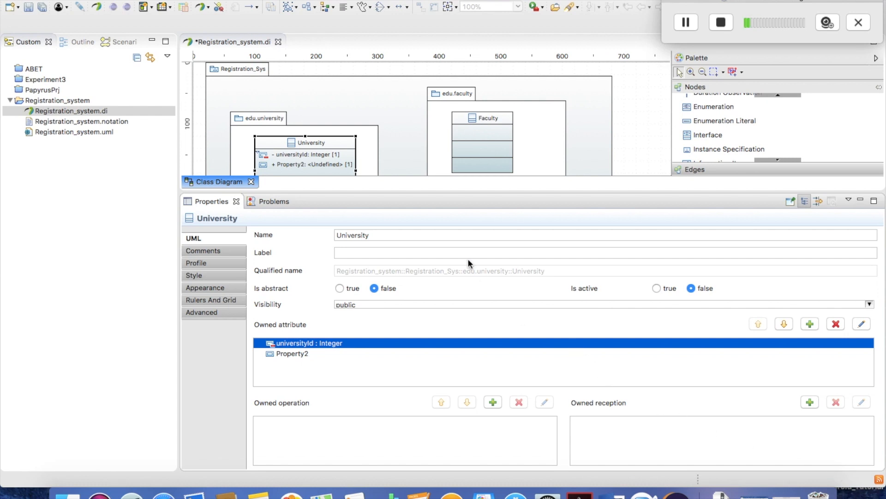
left_click_drag(335, 192, 345, 270)
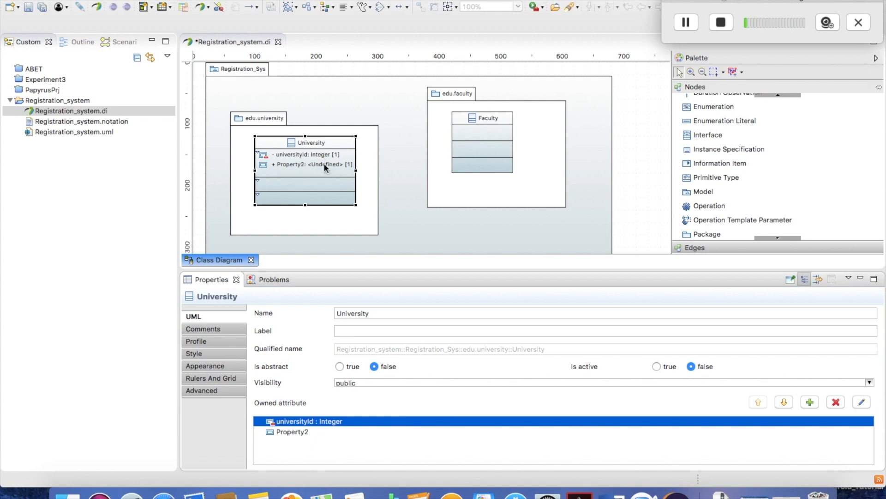
left_click(324, 164)
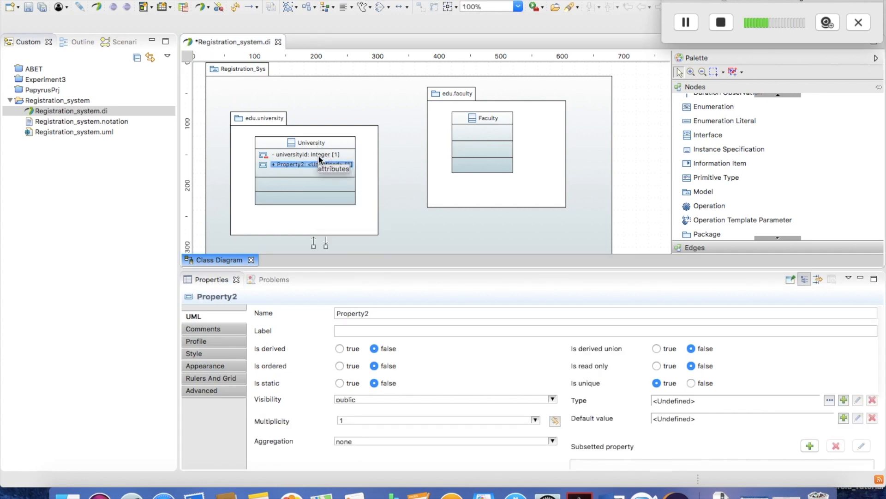
double_click(318, 164)
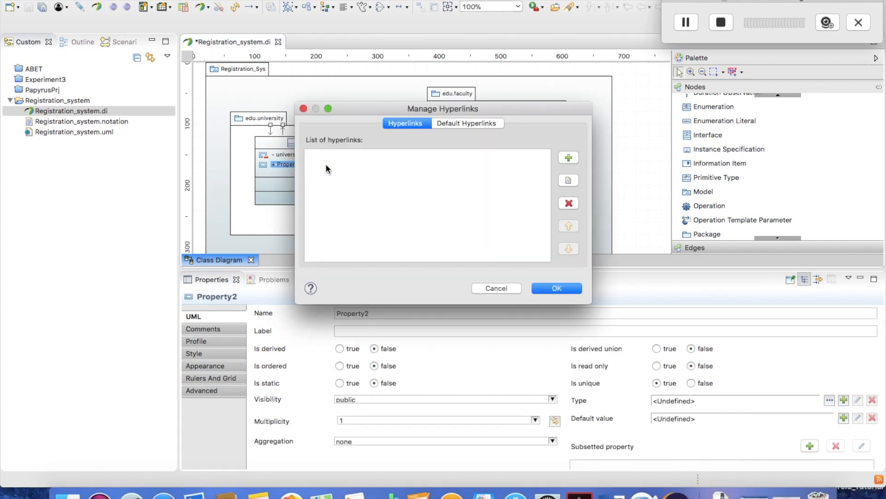
left_click(487, 289)
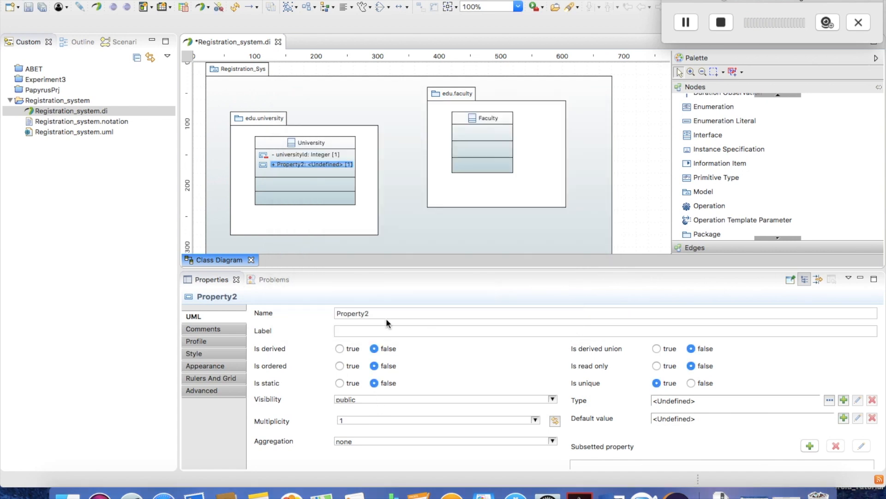
Open the University class's Property2 attribute for editing, name it universityName and set its visibility to private.
left_click(281, 144)
double_click(303, 434)
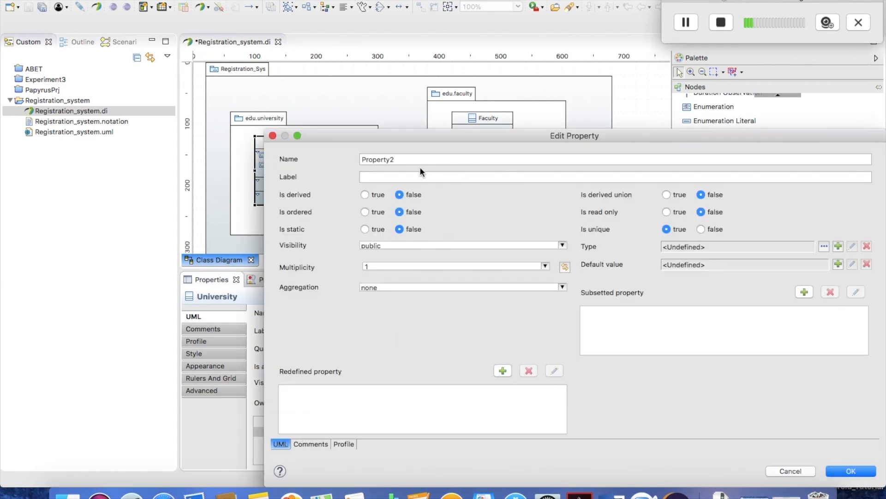
double_click(403, 165)
type("universityName")
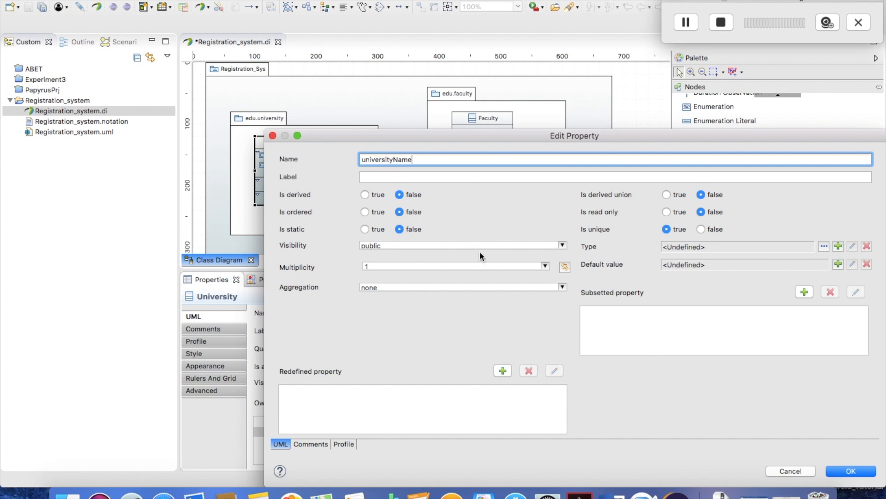
left_click(561, 244)
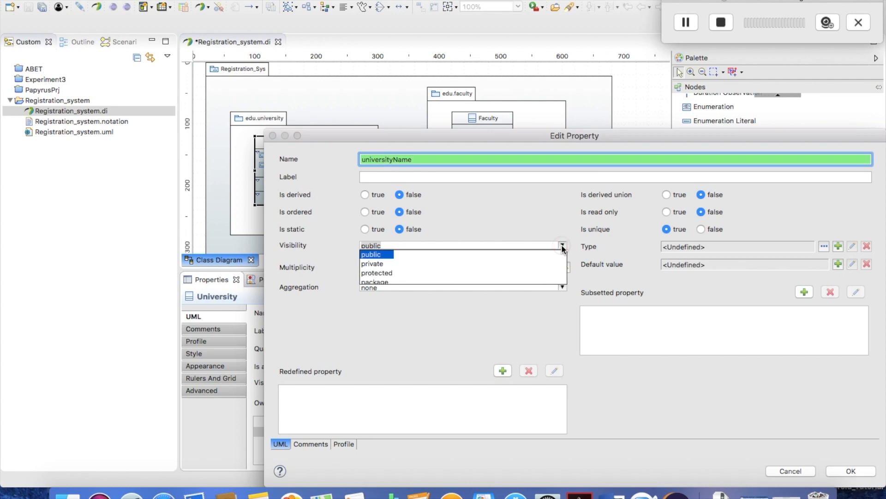
left_click(372, 264)
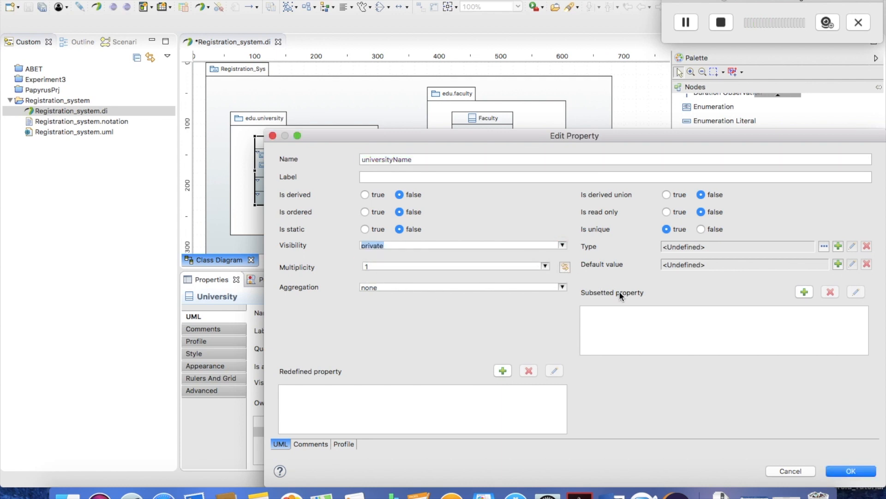
Set the universityName attribute's type to String from the PrimitiveTypes library and accept the attribute's settings.
left_click(825, 245)
left_click(522, 159)
left_click(601, 202)
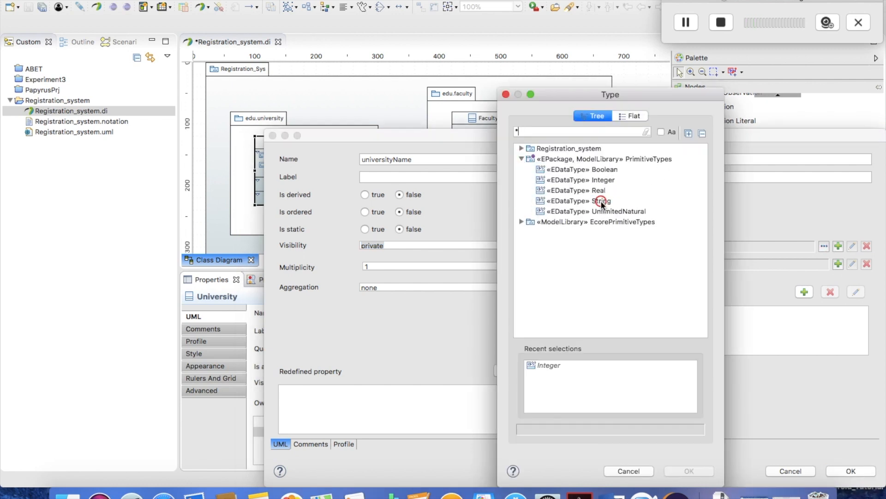
left_click(687, 471)
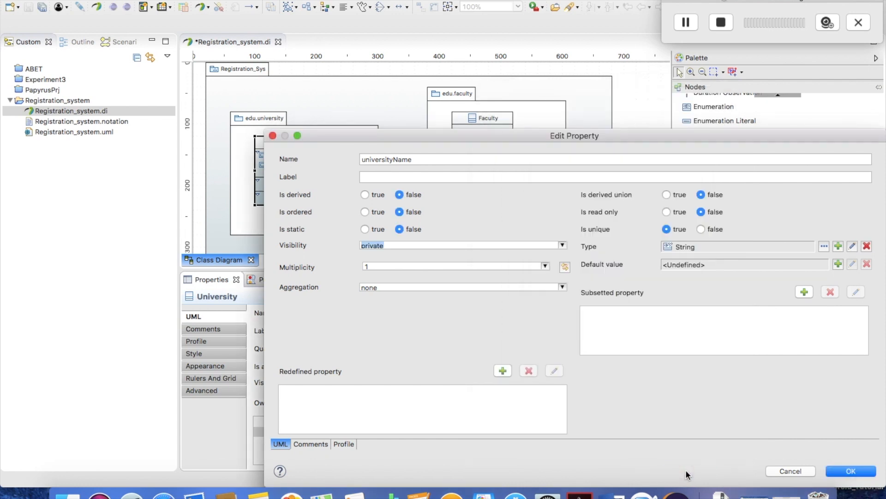
left_click(830, 471)
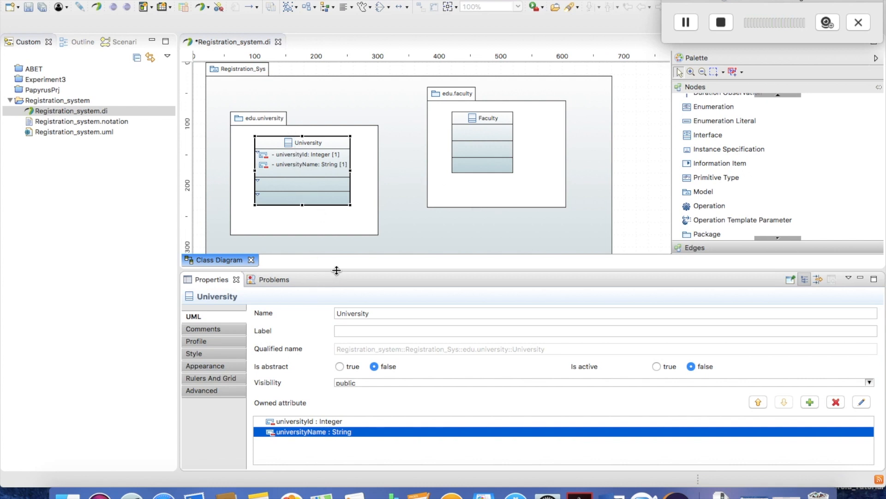
Switch the University class's abstract and active settings to true and back to false, one after the other.
left_click_drag(336, 270, 336, 242)
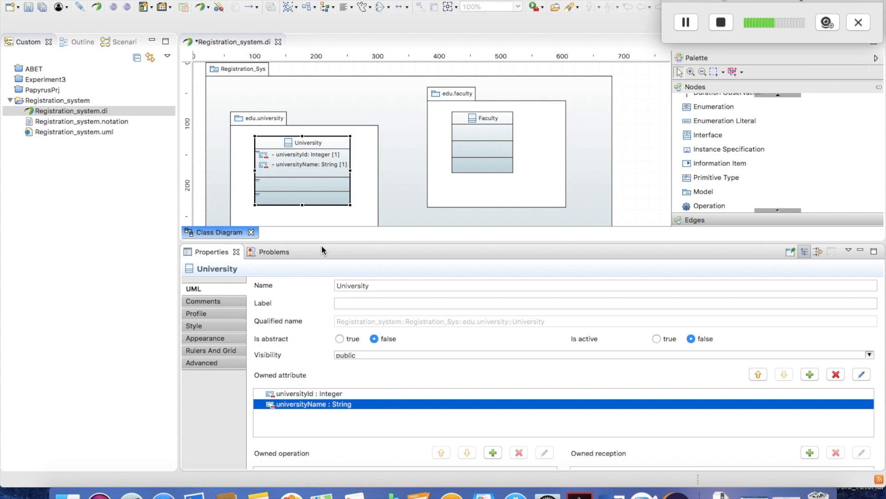
left_click(340, 339)
left_click(374, 339)
left_click(657, 340)
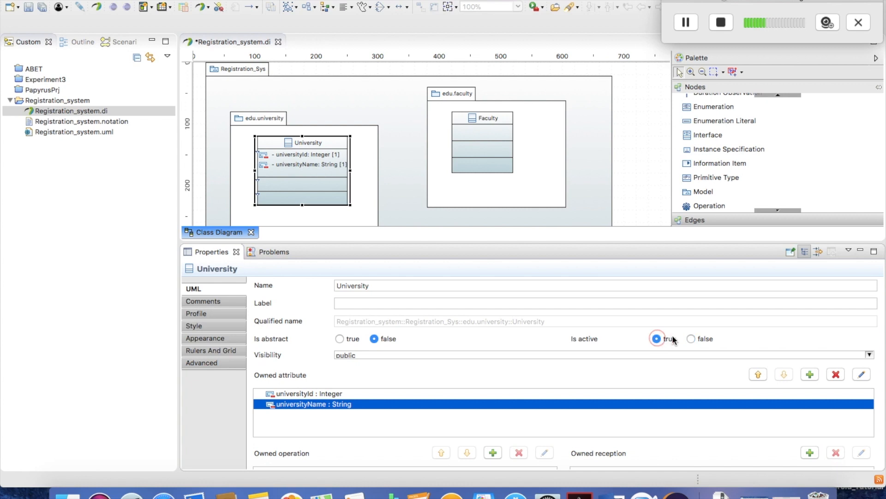
left_click(691, 339)
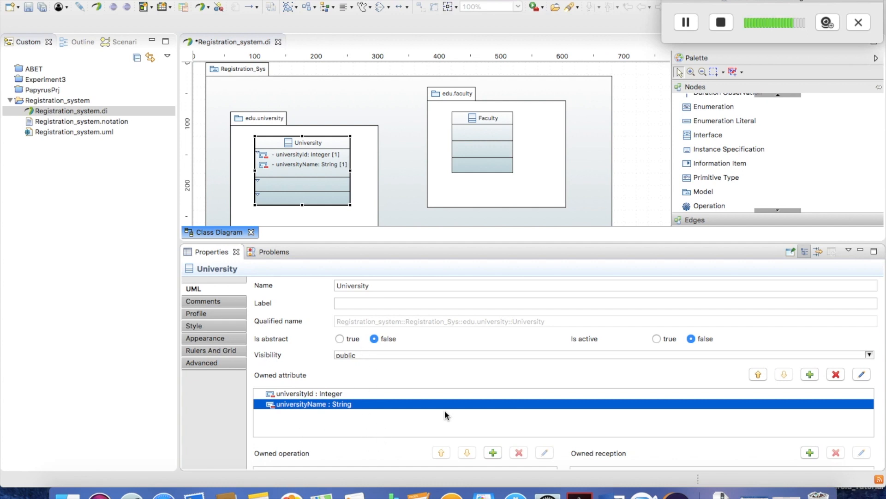
left_click(650, 454)
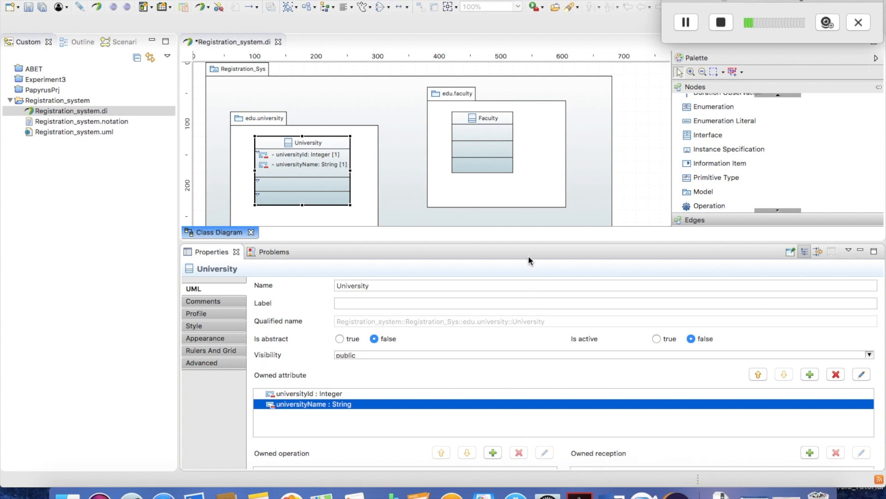
left_click_drag(528, 238, 528, 132)
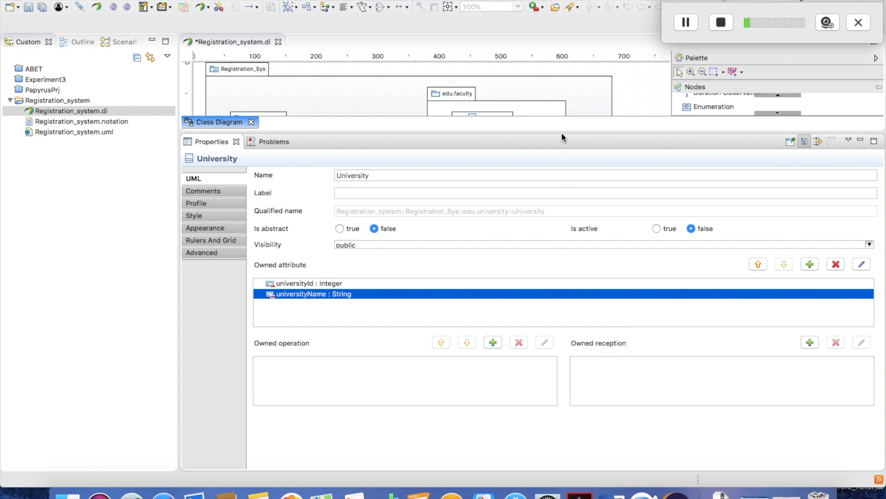
left_click_drag(562, 132, 564, 241)
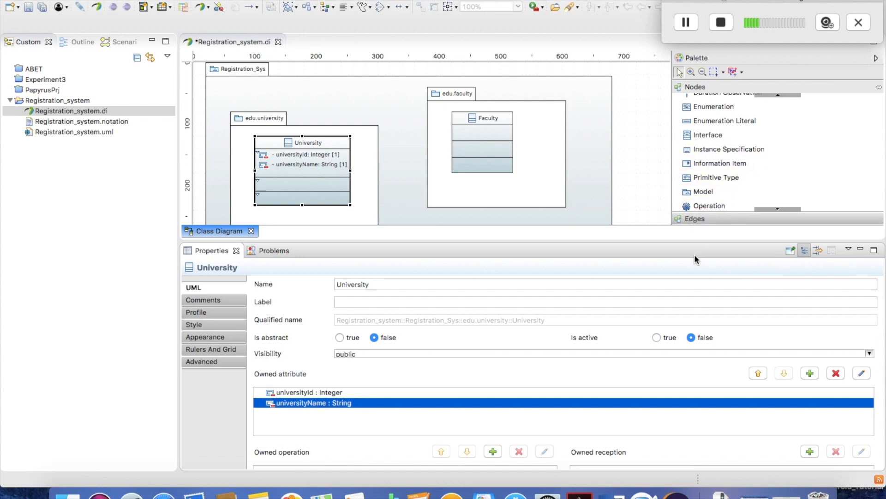
Create a new property on the University class named universityDomain and set its visibility to private.
left_click(811, 373)
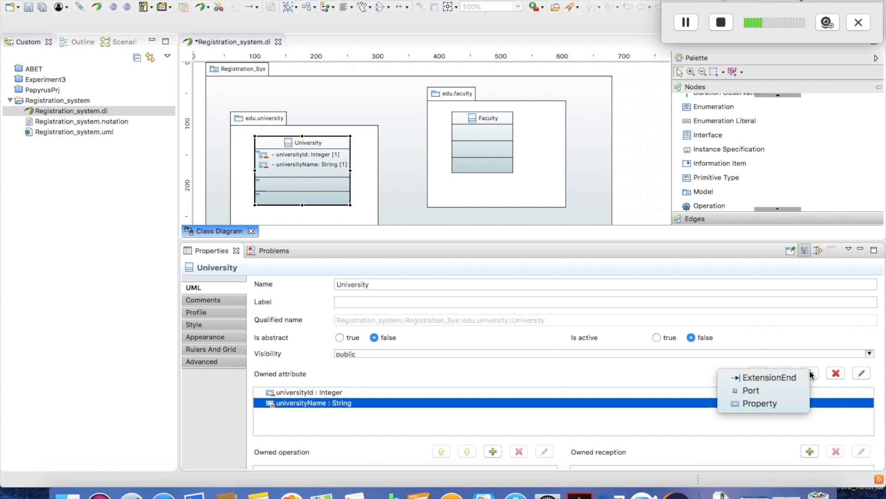
left_click(750, 405)
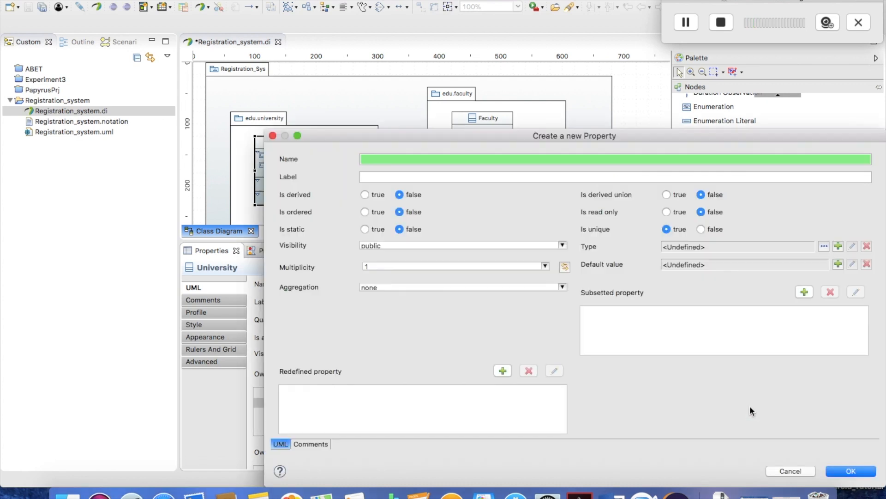
left_click(553, 159)
type("universityDomain")
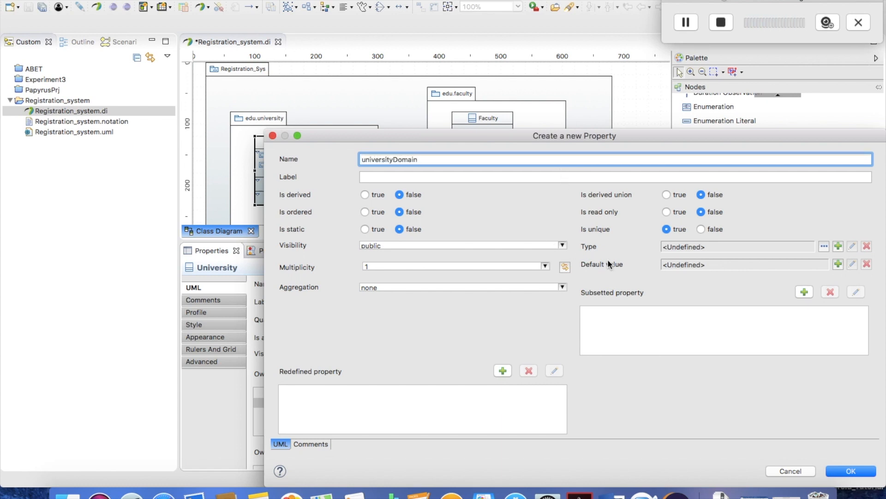
left_click(546, 246)
left_click(562, 244)
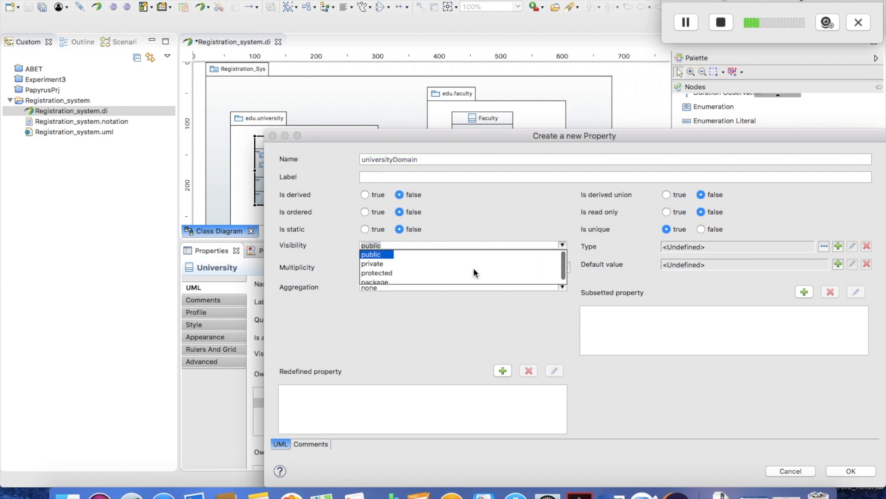
left_click(370, 264)
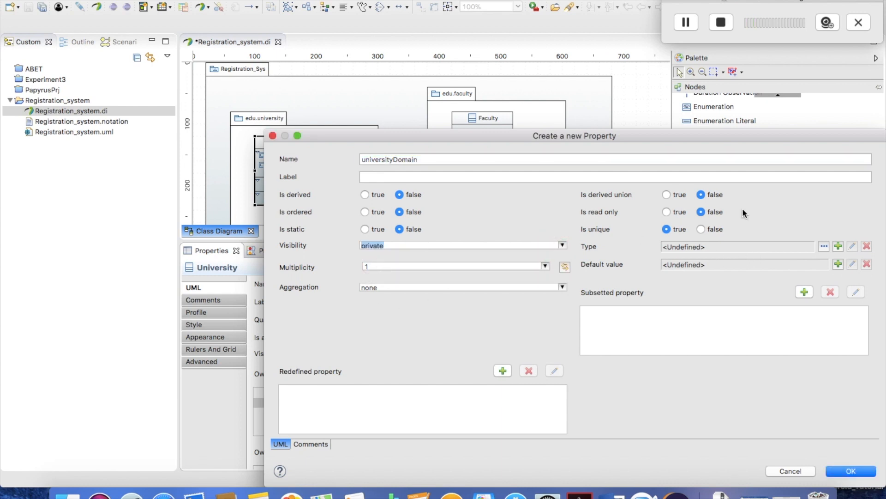
Set the universityDomain property's type to String from the PrimitiveTypes library and accept the new property.
left_click(822, 247)
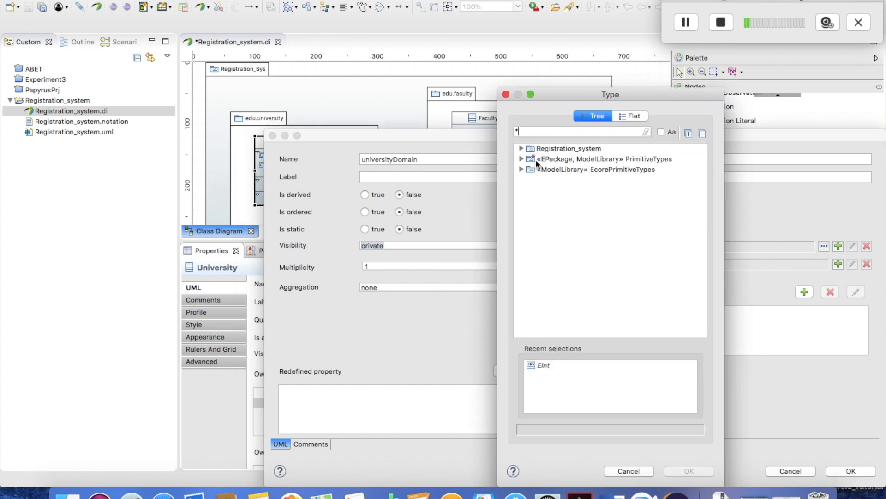
left_click(520, 159)
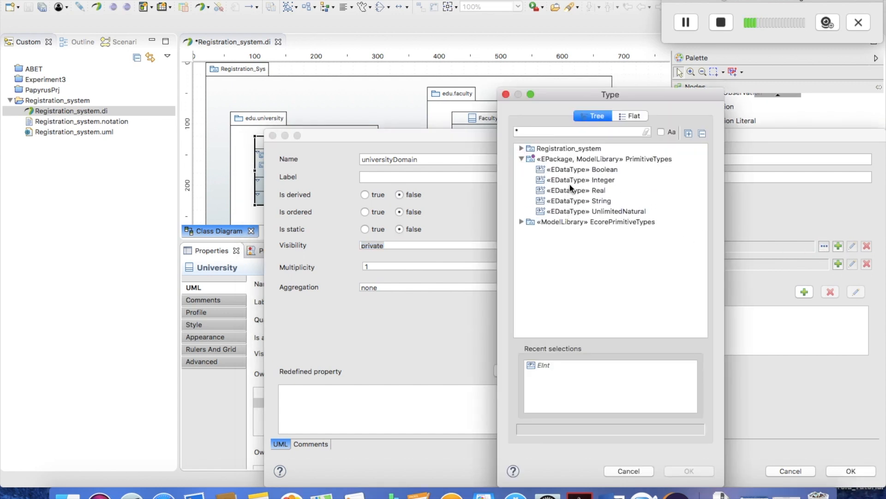
left_click(589, 201)
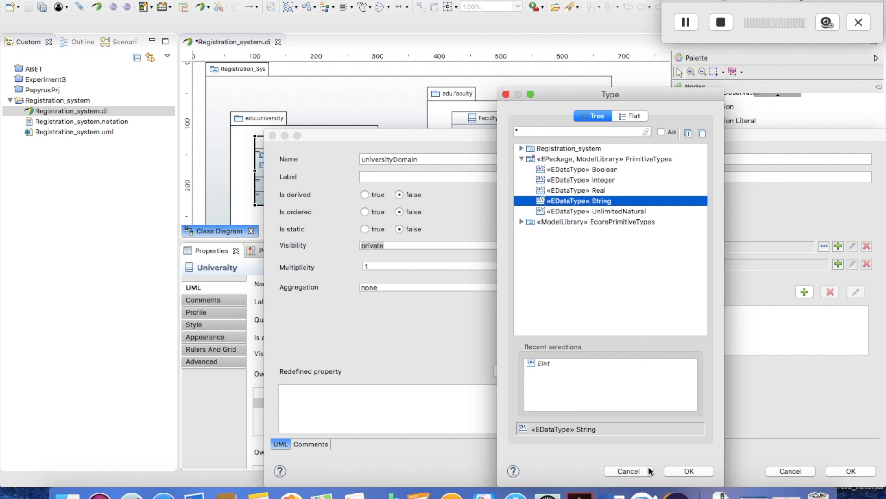
left_click(675, 469)
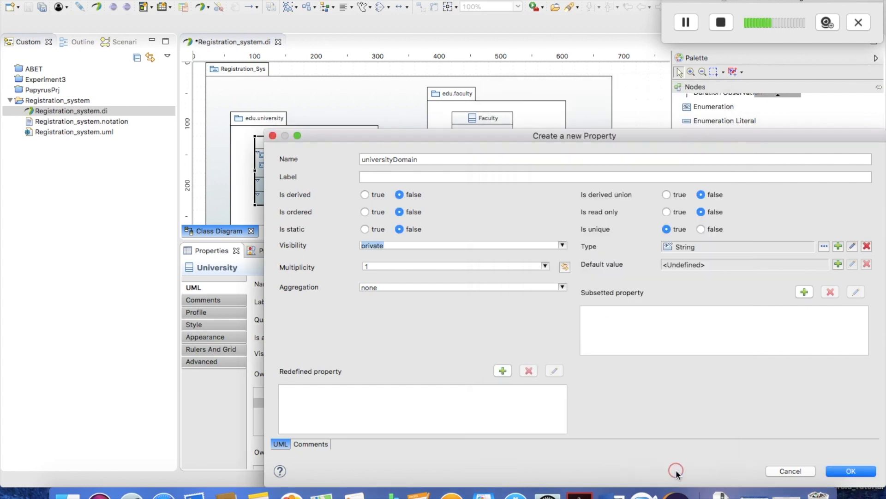
left_click(834, 469)
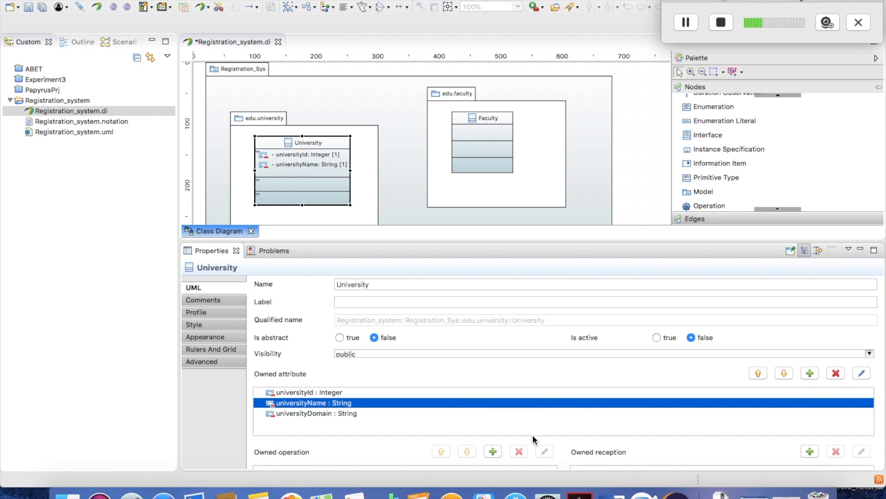
Delete the universityDomain attribute from the University class's owned attributes.
left_click(319, 413)
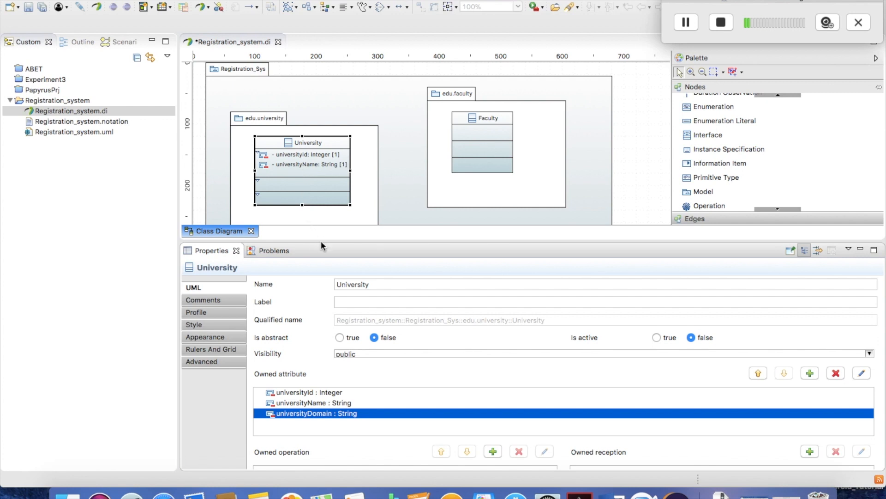
left_click_drag(322, 240, 324, 328)
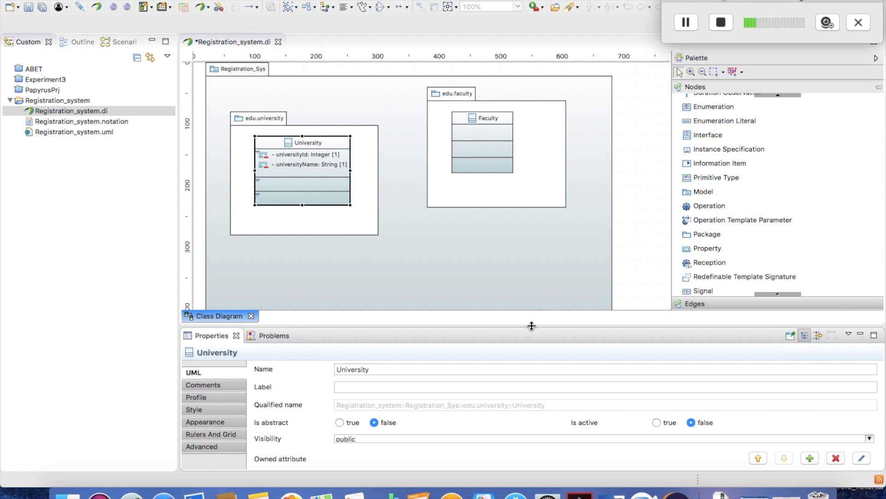
left_click_drag(531, 323, 546, 250)
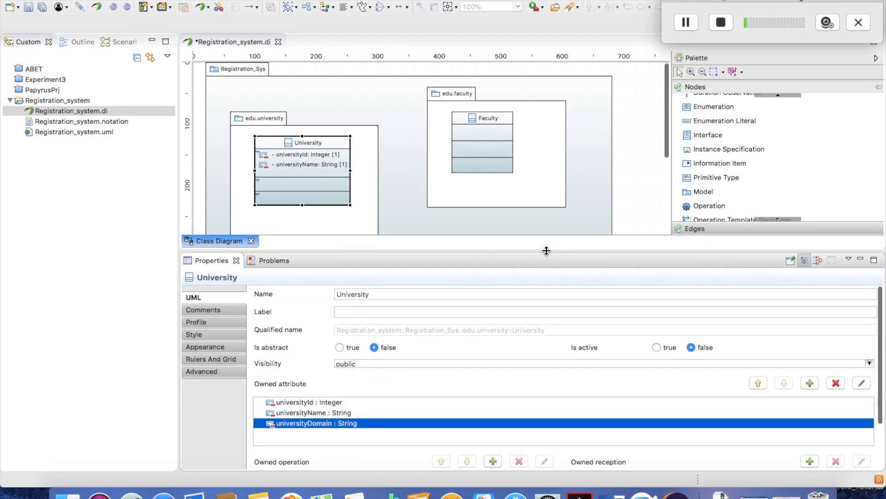
left_click(836, 386)
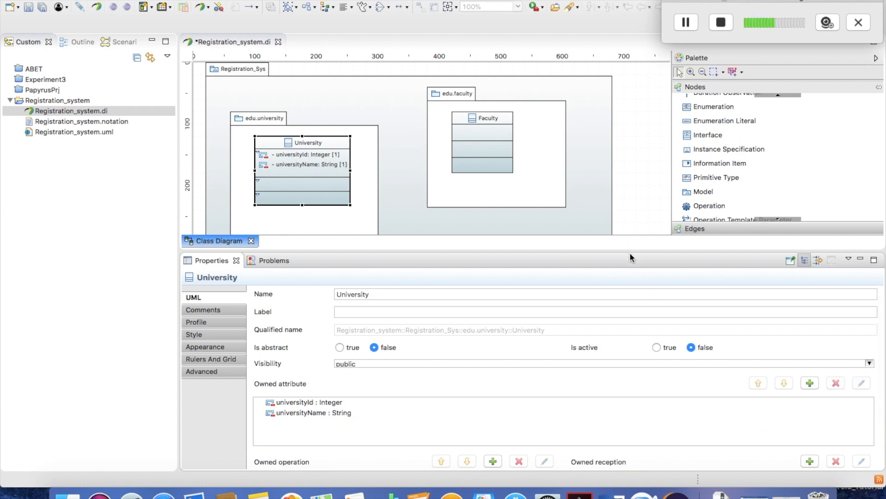
Add two operations to the University class in the edu.university package.
left_click_drag(630, 252, 635, 357)
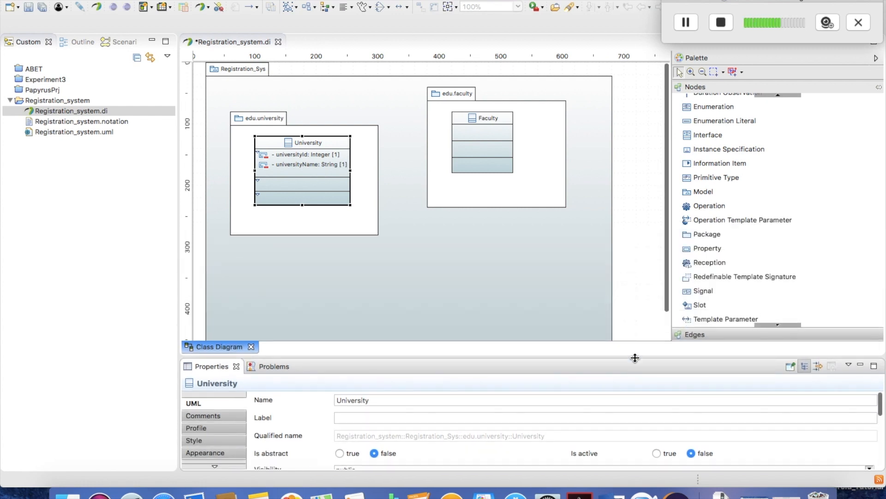
left_click_drag(666, 292, 667, 319)
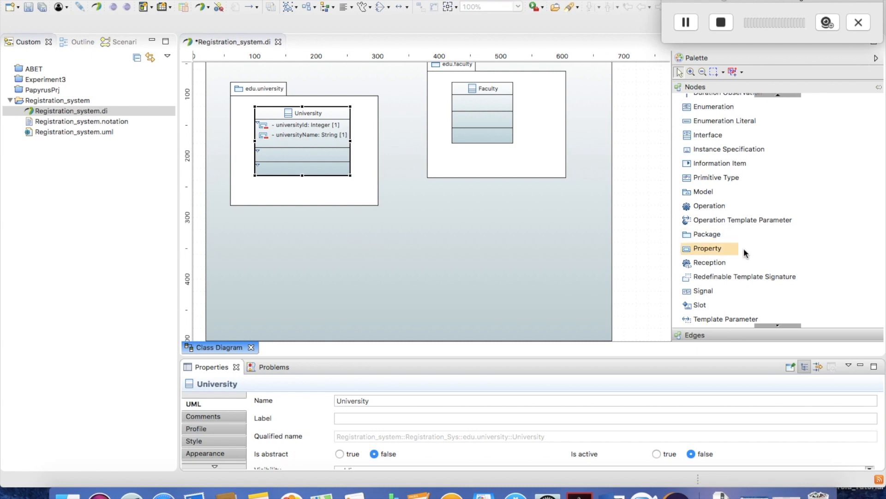
left_click(734, 208)
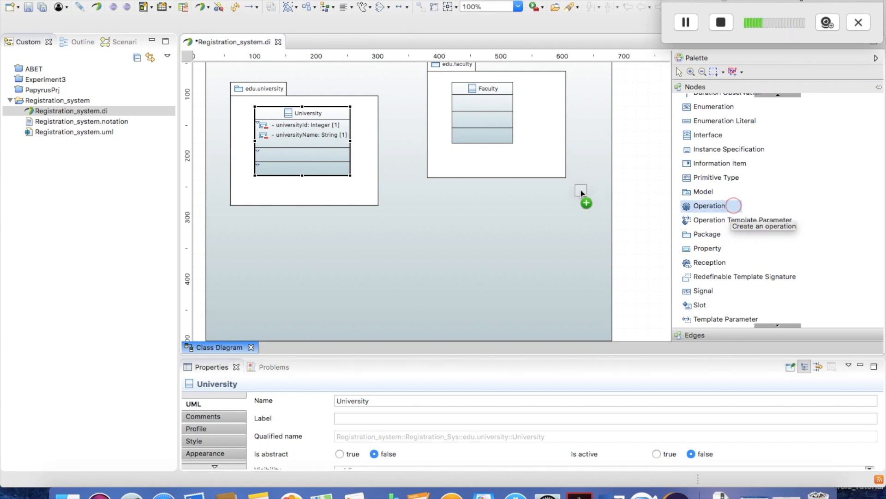
left_click(292, 155)
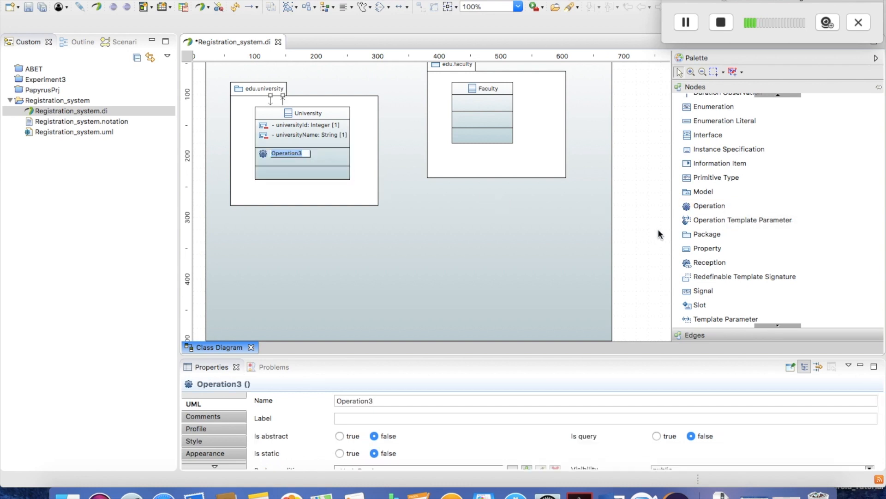
left_click(709, 208)
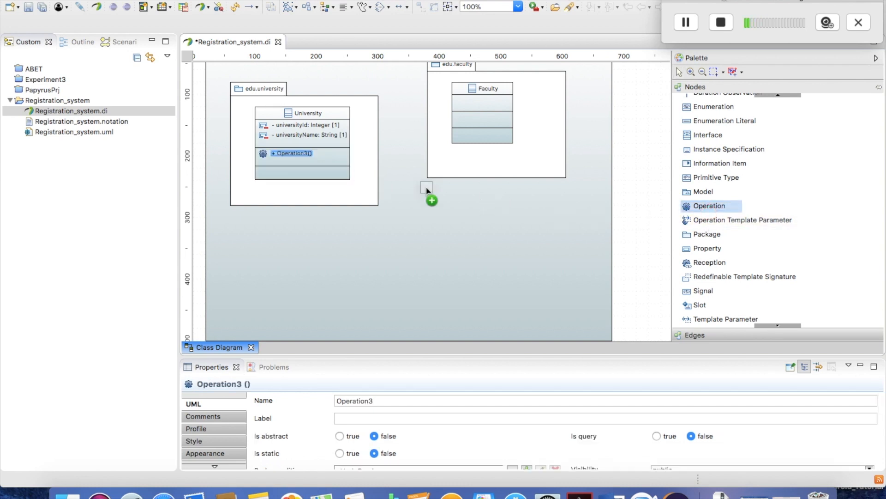
left_click(299, 159)
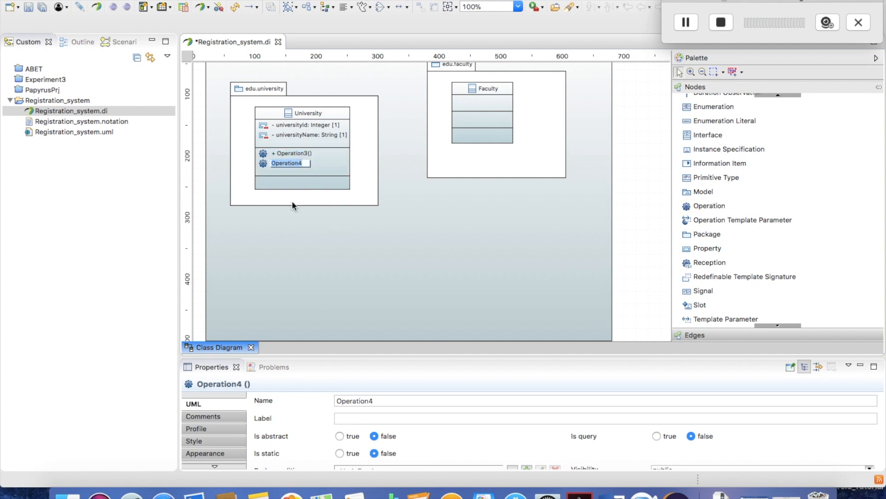
Rename the University class's first operation as printDetails.
left_click(290, 154)
left_click_drag(381, 355, 392, 238)
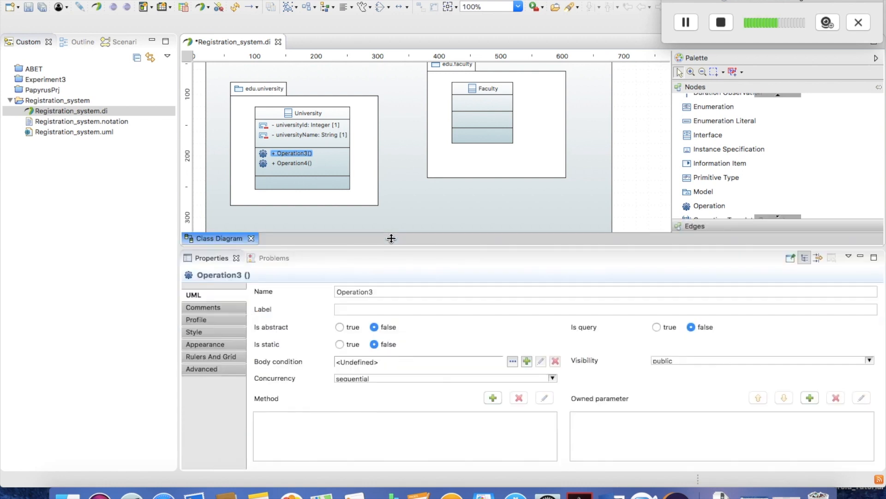
double_click(382, 284)
type("pri")
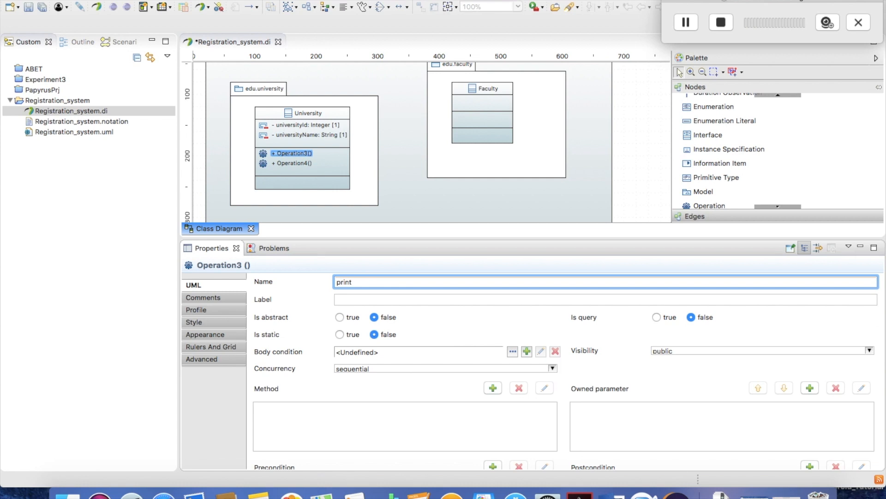
type("ntDetails")
Delete the second operation, Operation4, from the University class's owned operations.
left_click(305, 164)
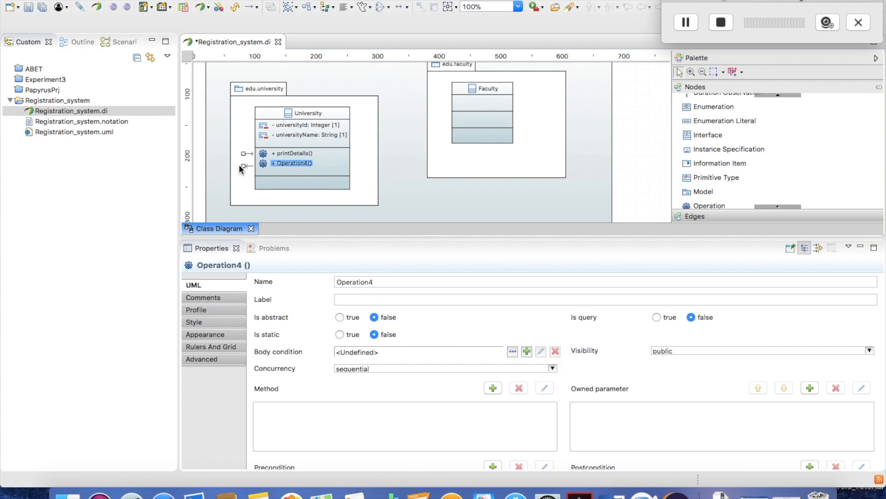
left_click(267, 110)
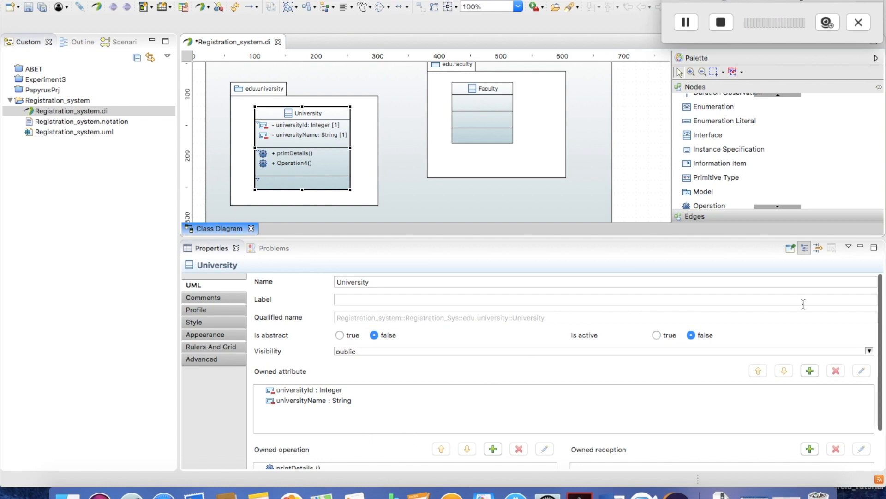
scroll(878, 329, "down", 3)
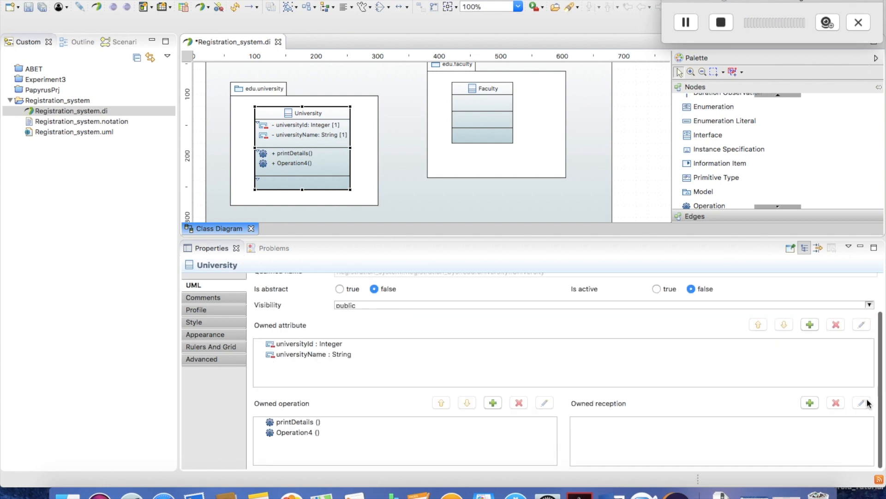
left_click(312, 433)
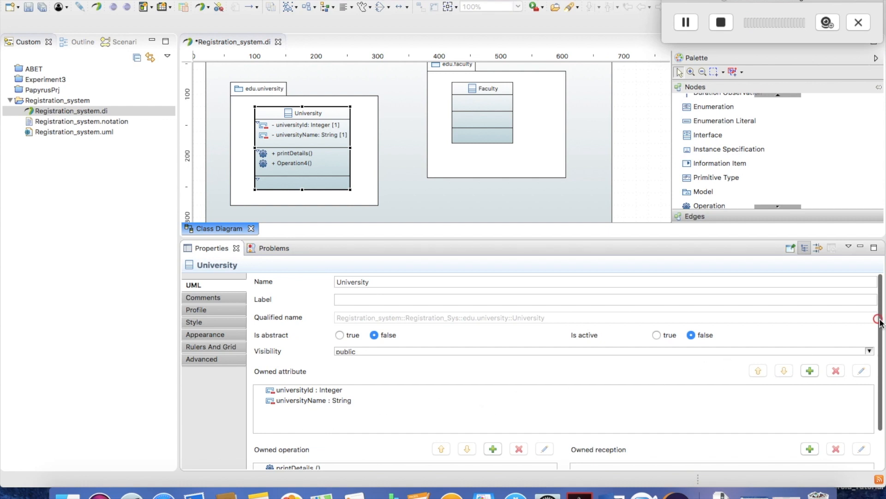
scroll(877, 319, "down", 3)
left_click(307, 434)
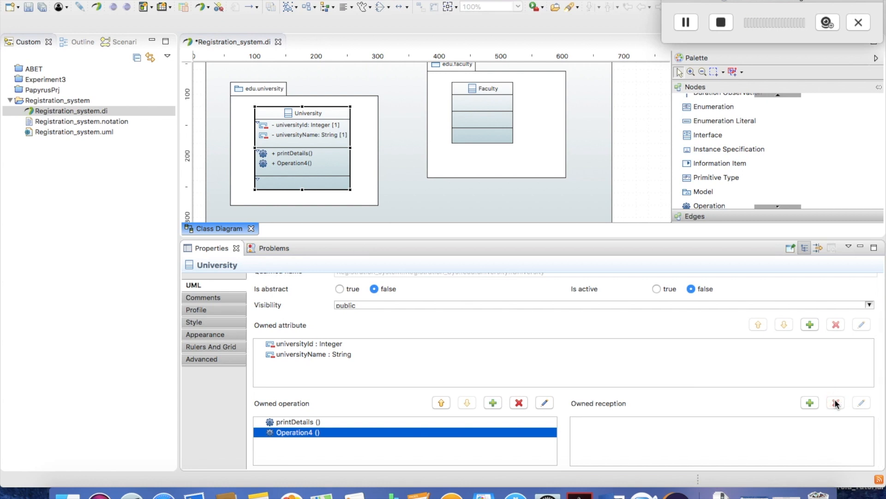
left_click(519, 402)
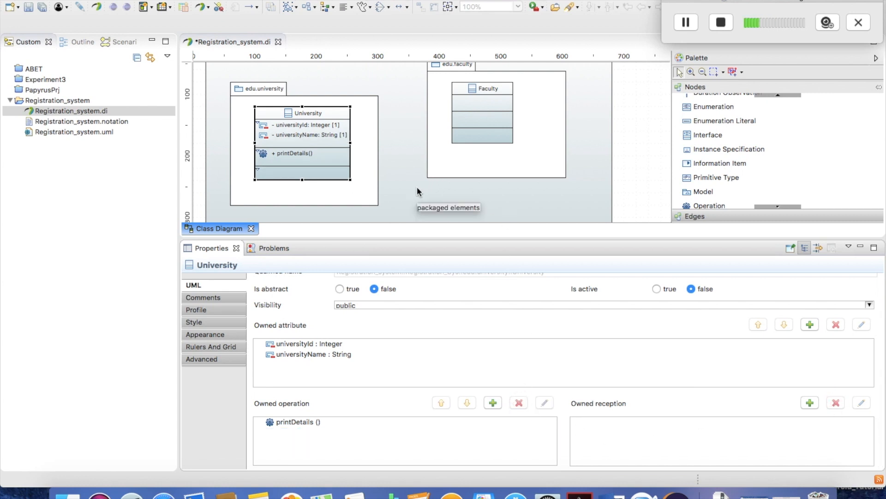
Move the edu.faculty package down slightly so its tab lines up with the edu.university package.
left_click_drag(406, 237, 416, 309)
left_click(531, 132)
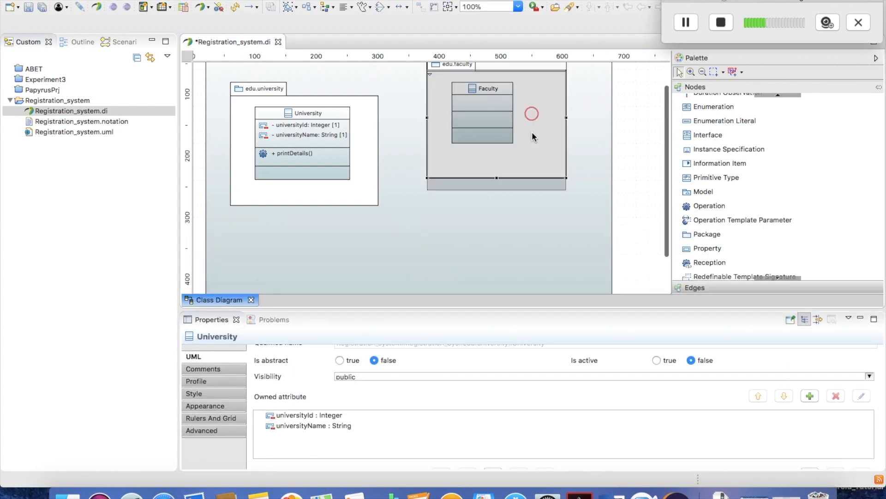
left_click_drag(533, 115, 533, 140)
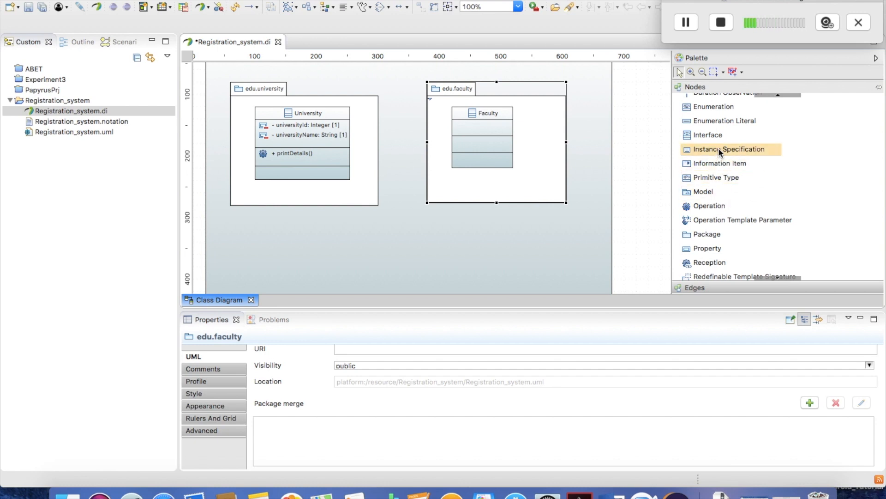
Add two properties and one operation to the Faculty class in the edu.faculty package.
left_click(720, 245)
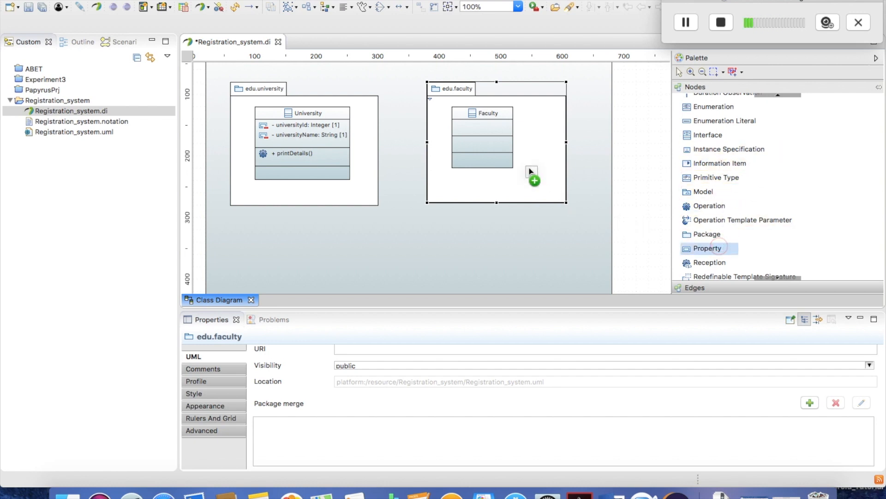
left_click(487, 136)
left_click(711, 248)
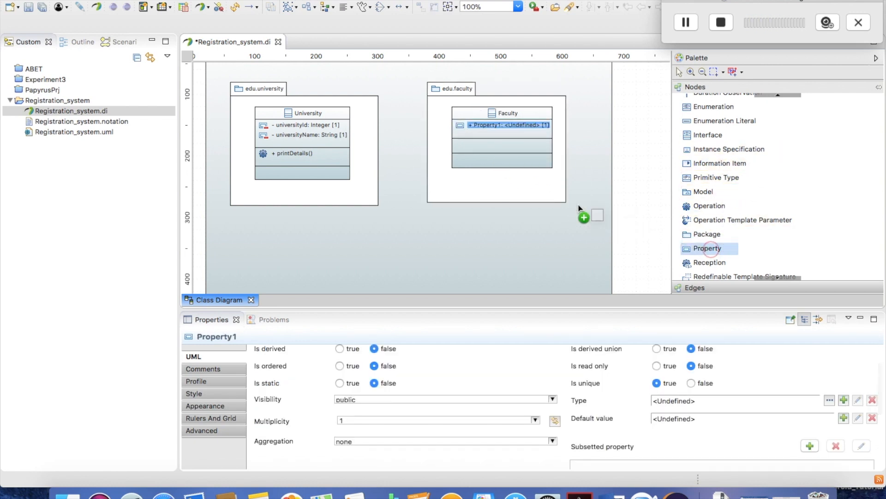
left_click(502, 138)
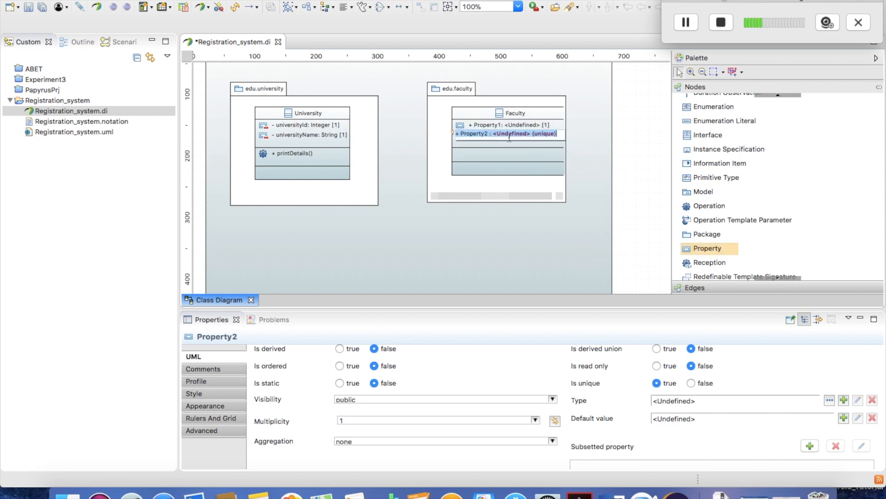
left_click(698, 208)
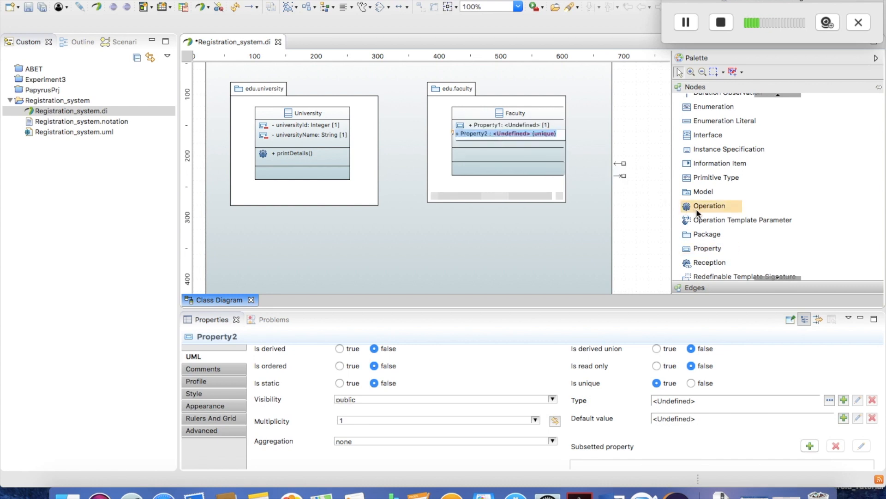
left_click(476, 157)
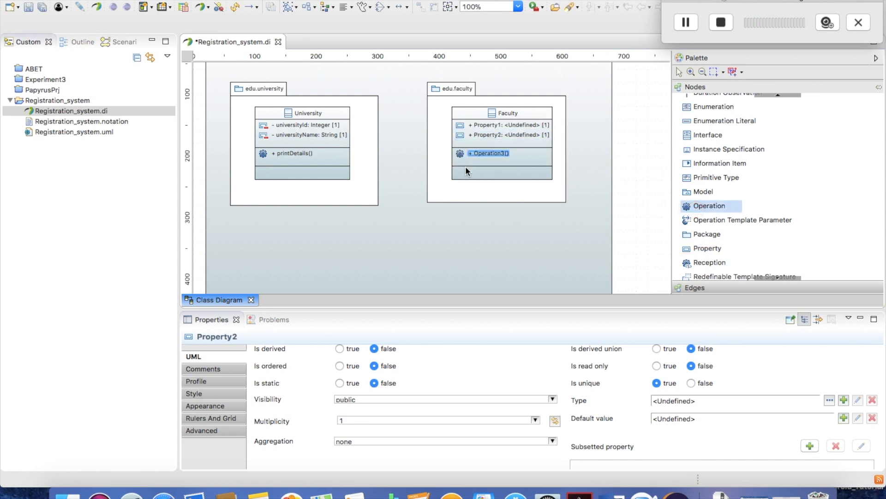
Rename the Faculty class's first property, Property1, as facultyId.
left_click(495, 129)
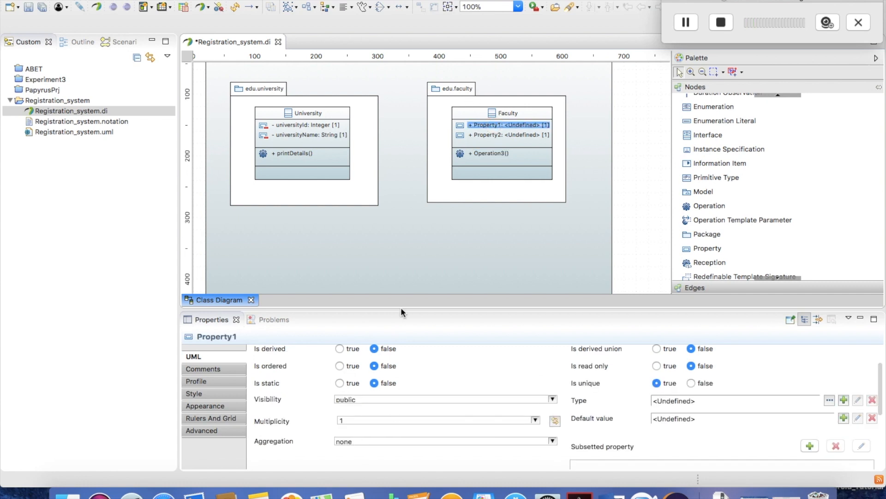
left_click_drag(406, 309, 416, 207)
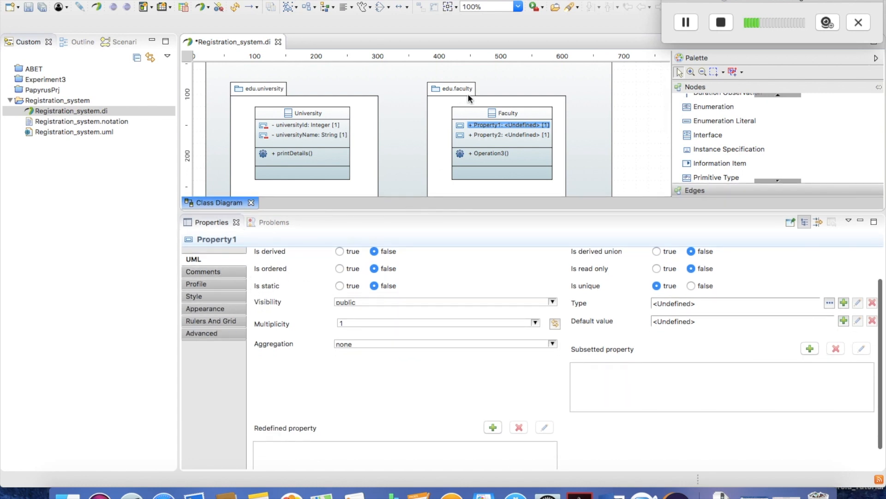
left_click(469, 111)
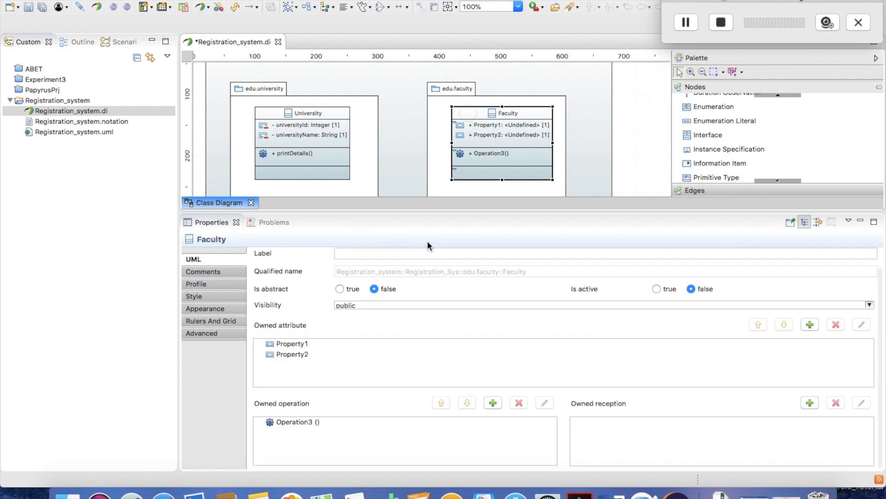
double_click(297, 344)
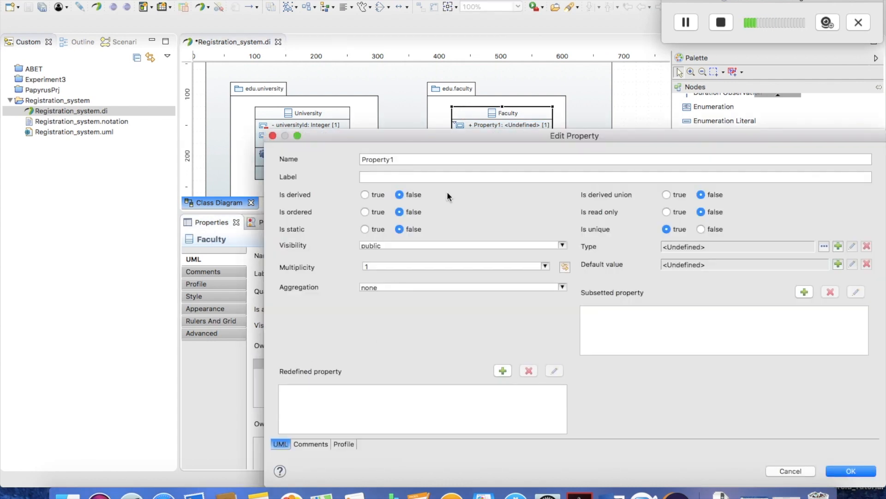
double_click(400, 160)
type("facu")
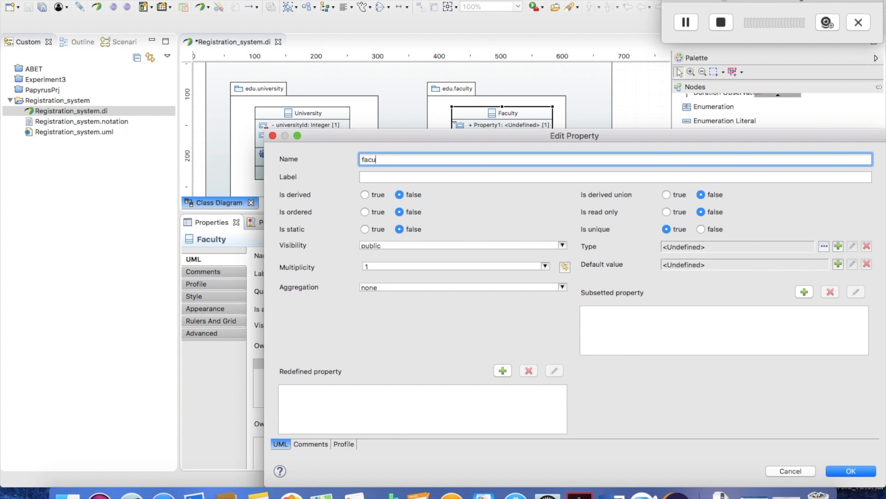
type("ltyId")
Make the facultyId property private and give it the primitive type Integer.
left_click(562, 245)
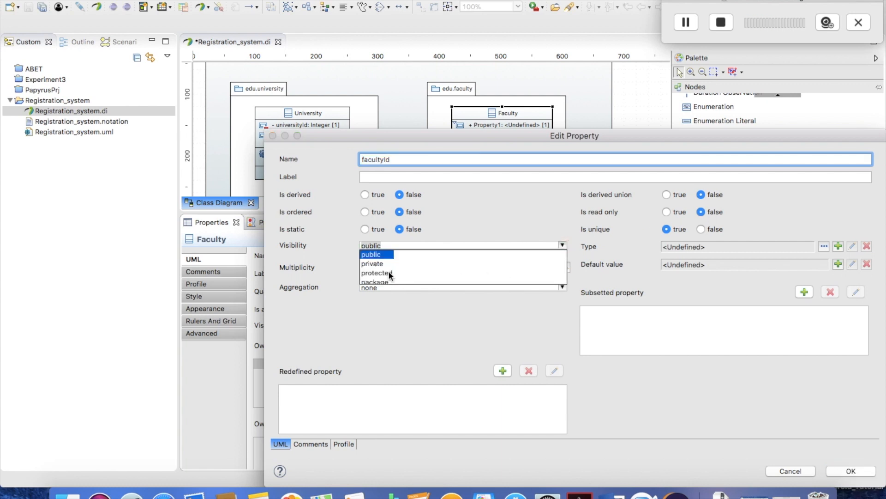
left_click(373, 263)
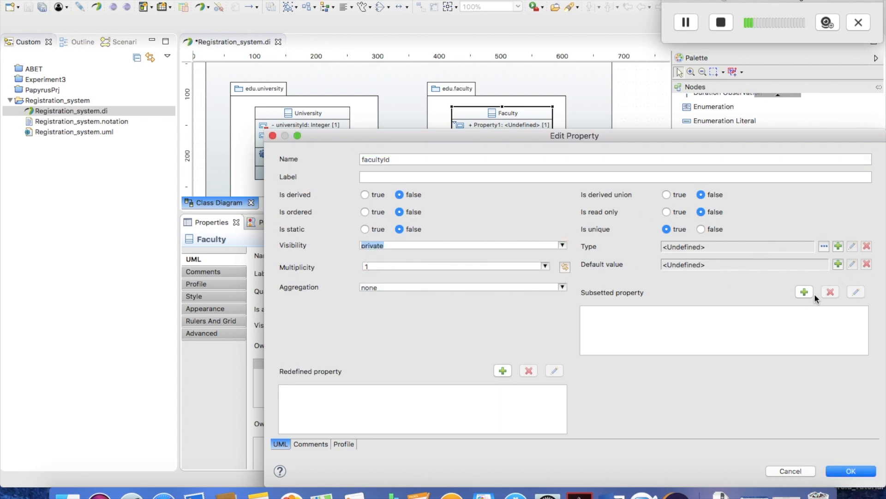
left_click(828, 246)
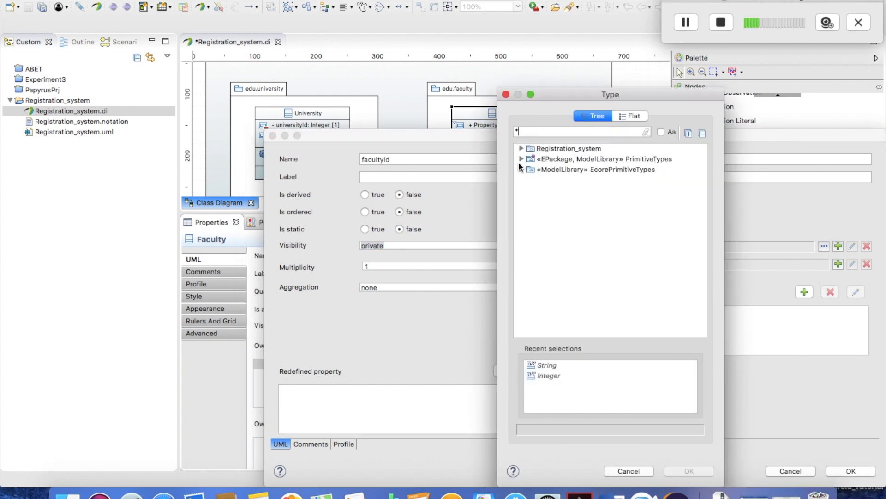
left_click(520, 159)
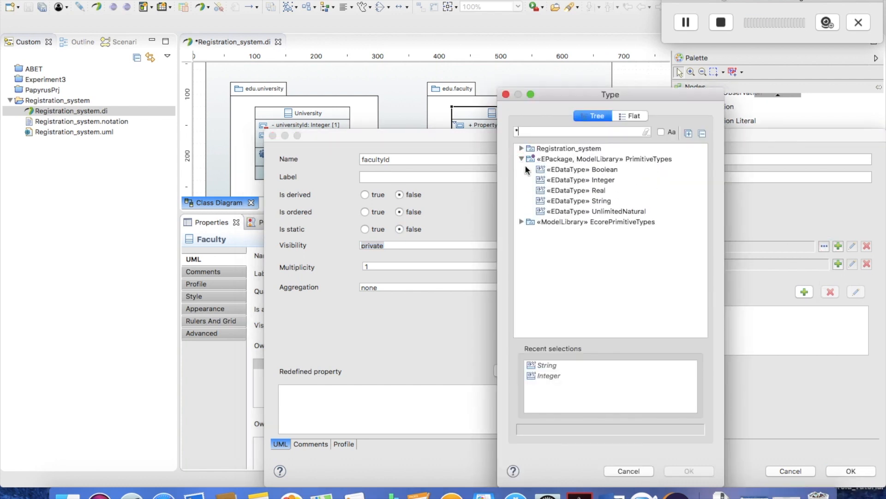
left_click(592, 180)
left_click(683, 470)
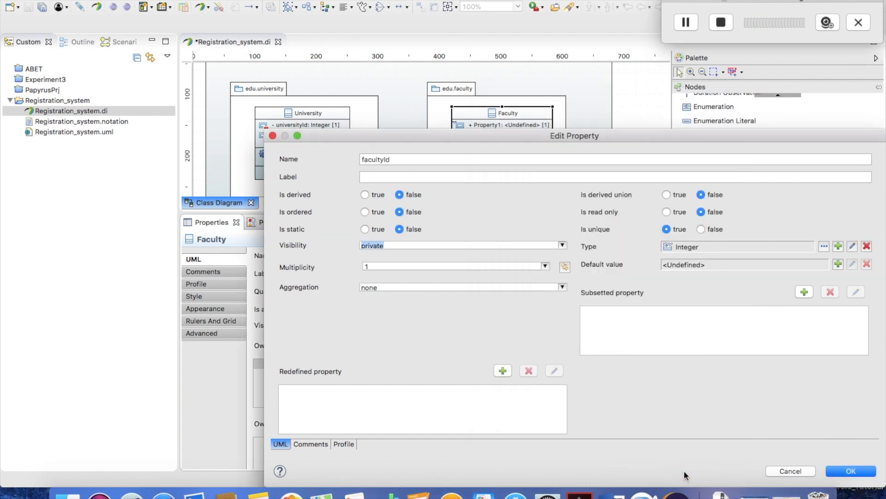
left_click(845, 472)
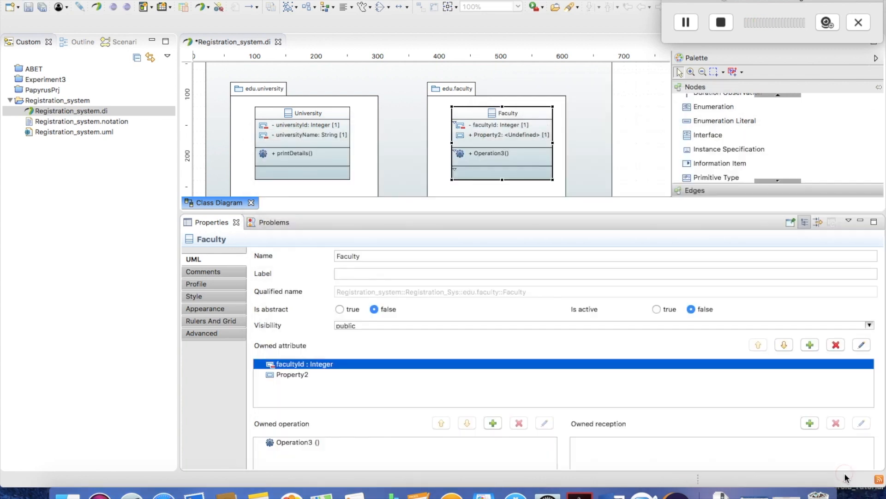
Rename the Faculty class's second property, Property2, as facultName.
left_click(291, 375)
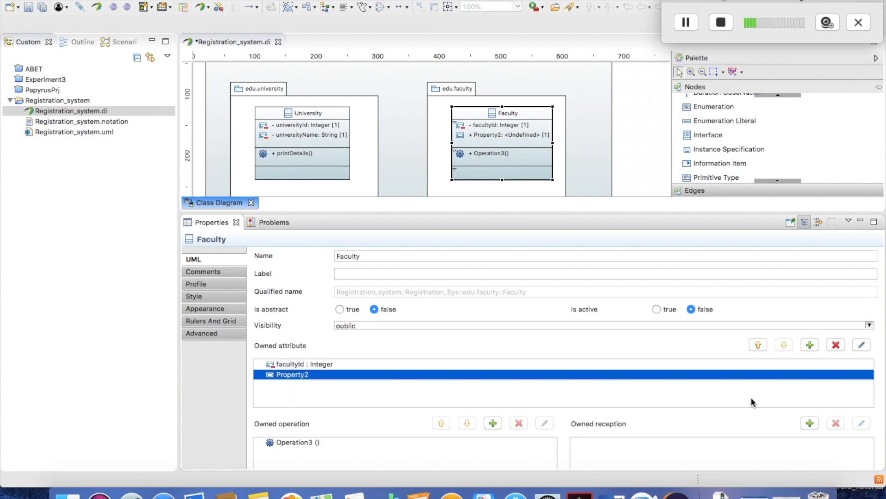
left_click(862, 346)
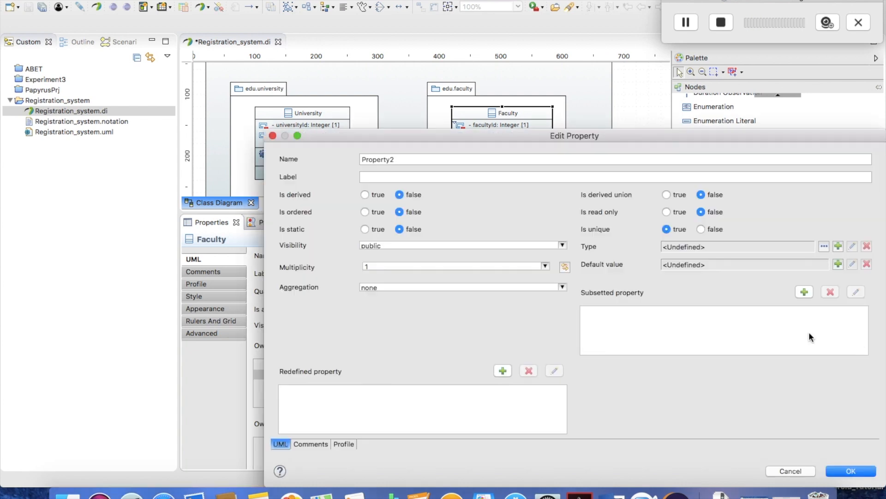
double_click(418, 160)
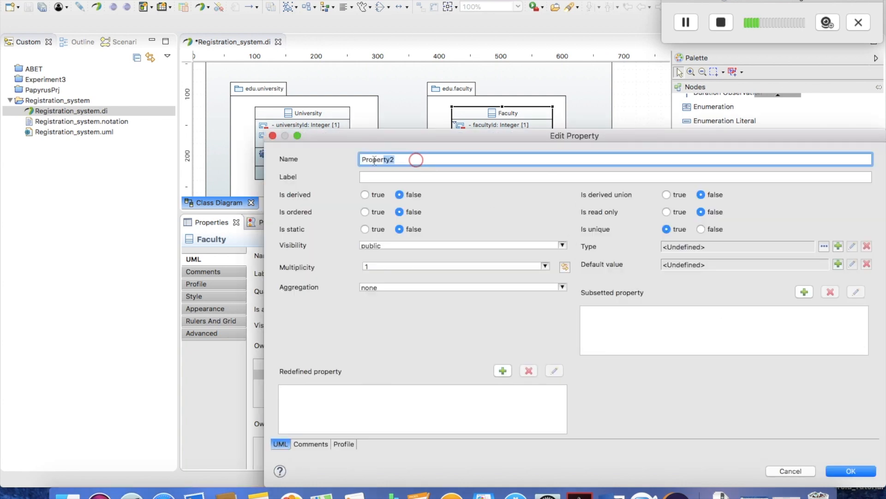
type("facul")
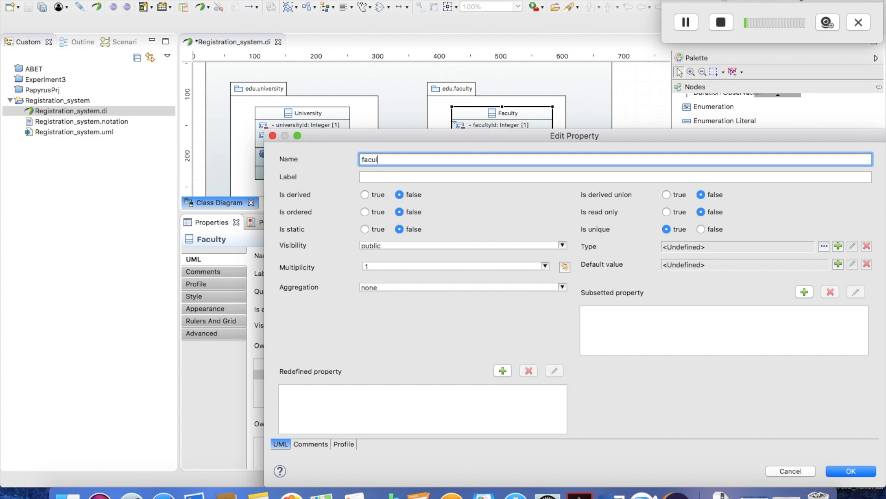
type("tName")
Make the facultName property private and give it the primitive type String.
left_click(562, 245)
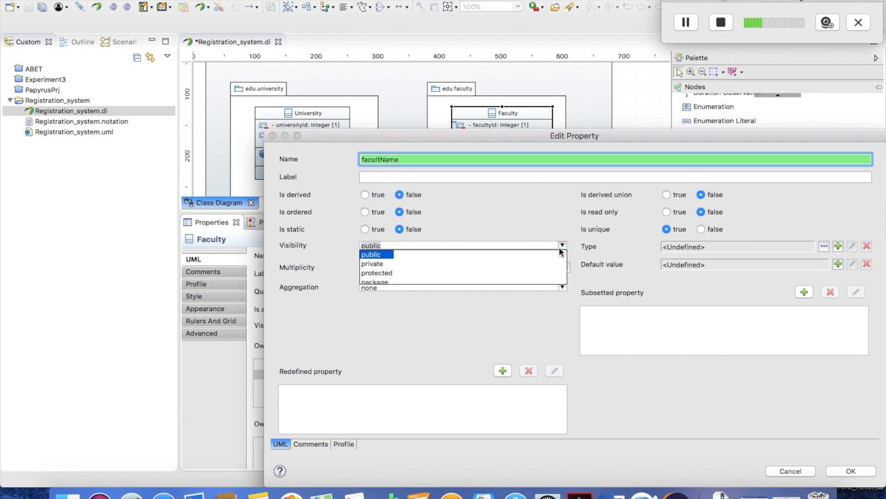
left_click(383, 265)
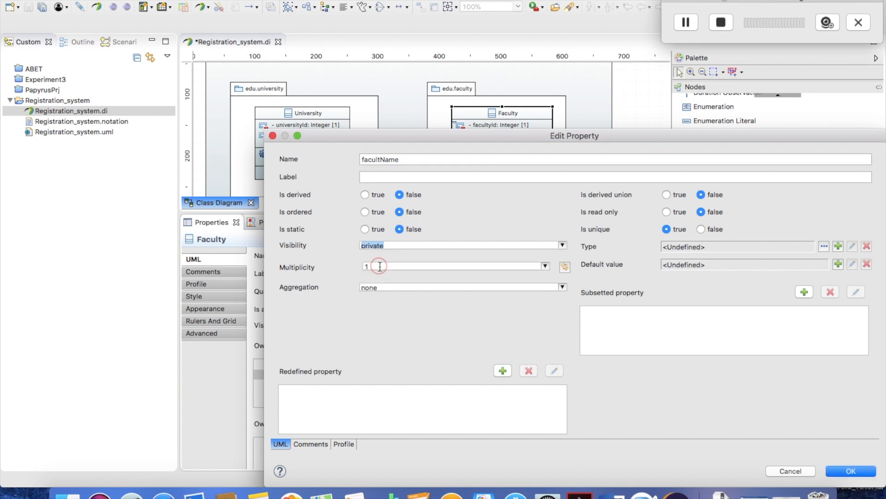
left_click(824, 246)
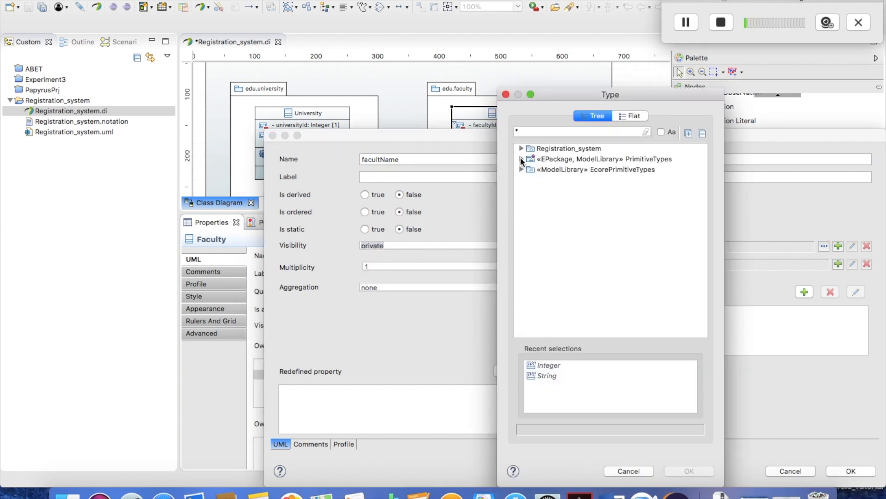
left_click(522, 159)
left_click(578, 198)
left_click(685, 467)
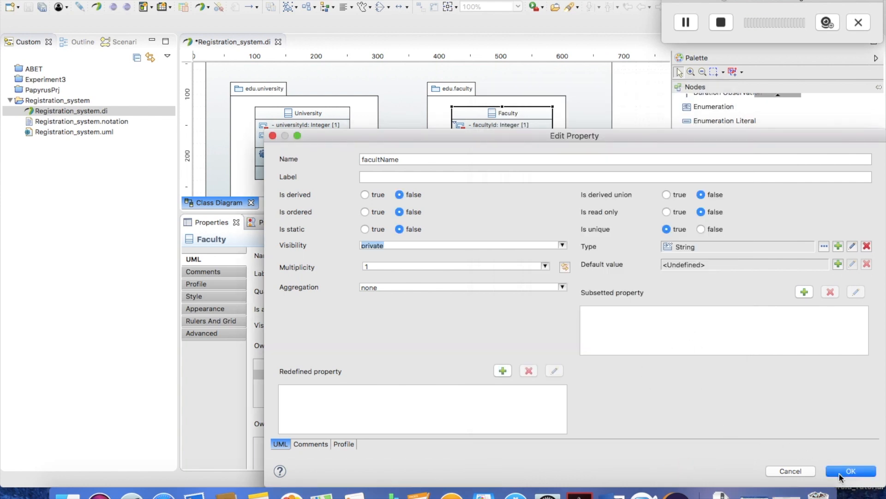
left_click(839, 472)
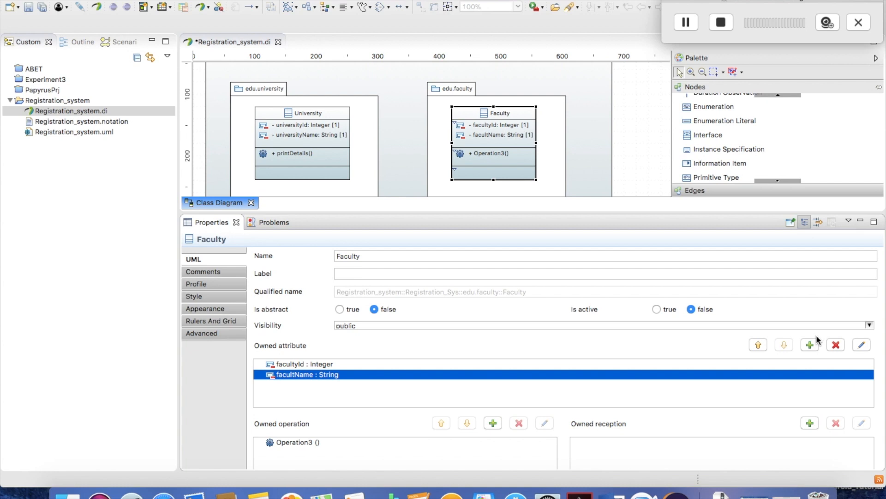
Rename the Faculty class's operation, Operation3, as printDetails.
left_click_drag(741, 213, 744, 244)
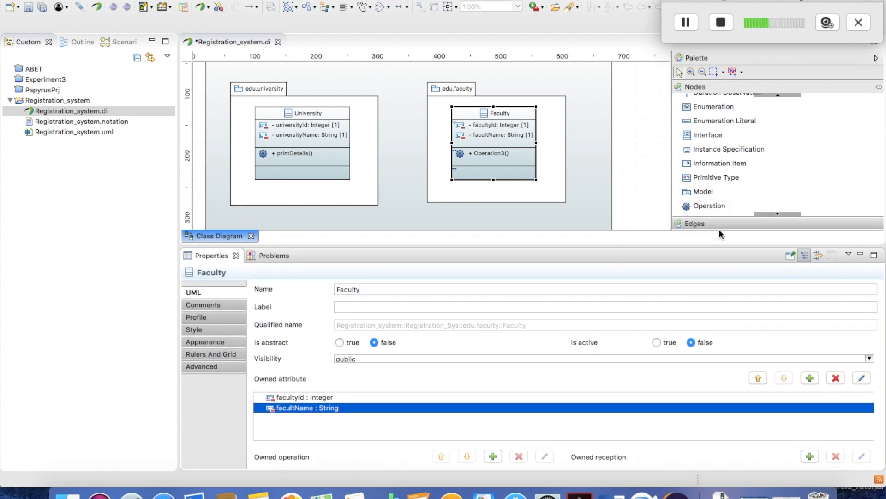
left_click(497, 155)
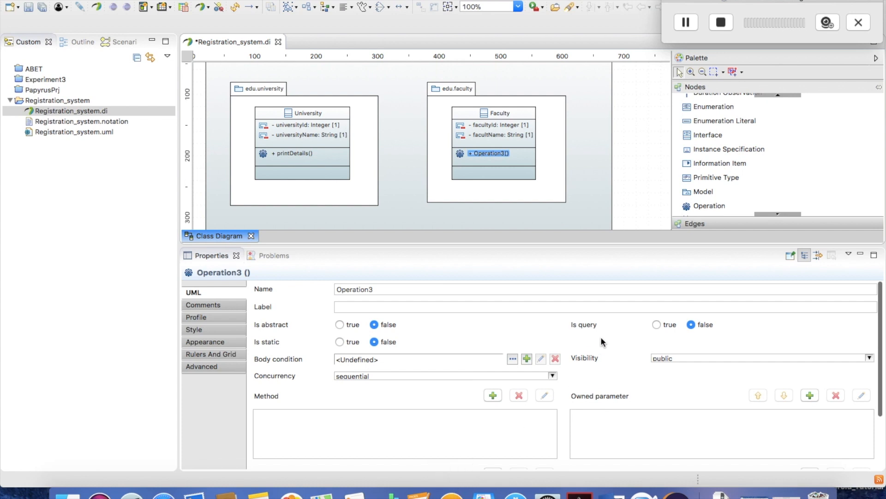
scroll(875, 340, "down", 5)
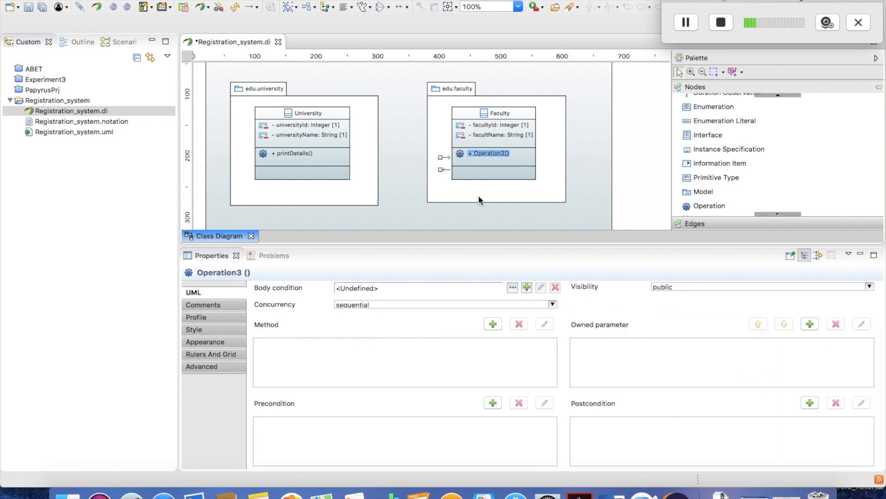
left_click(471, 121)
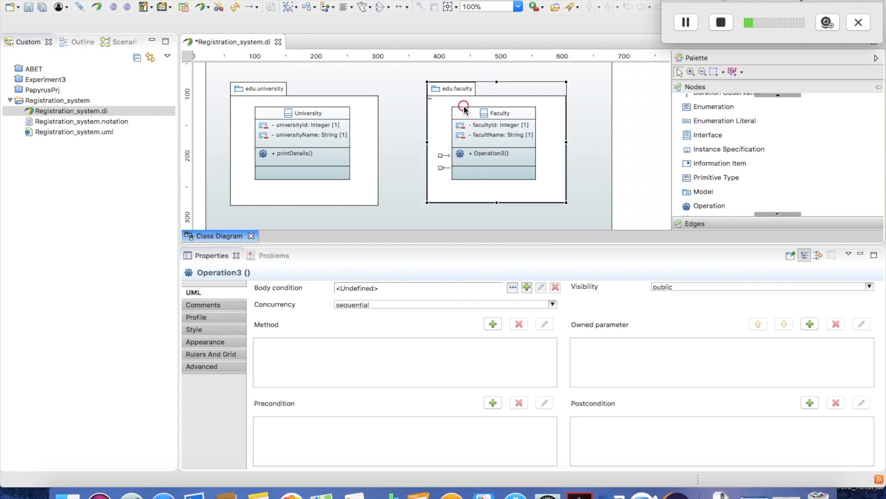
left_click(463, 113)
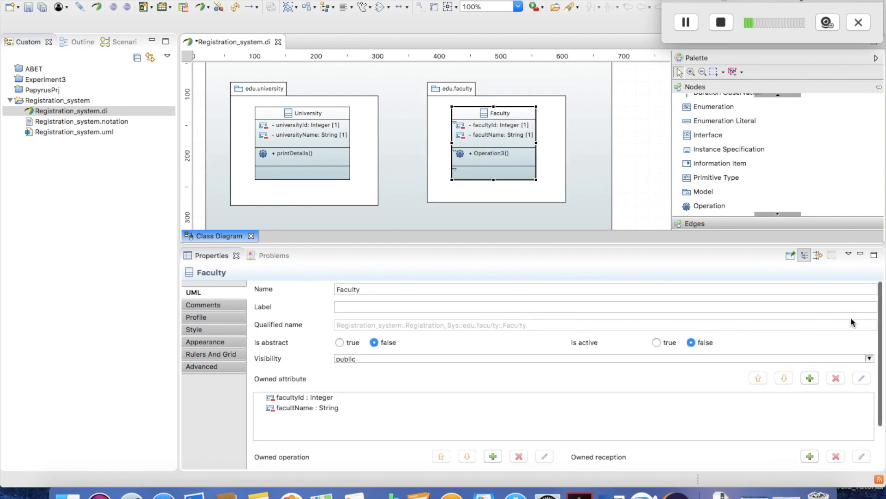
scroll(875, 330, "down", 4)
double_click(287, 421)
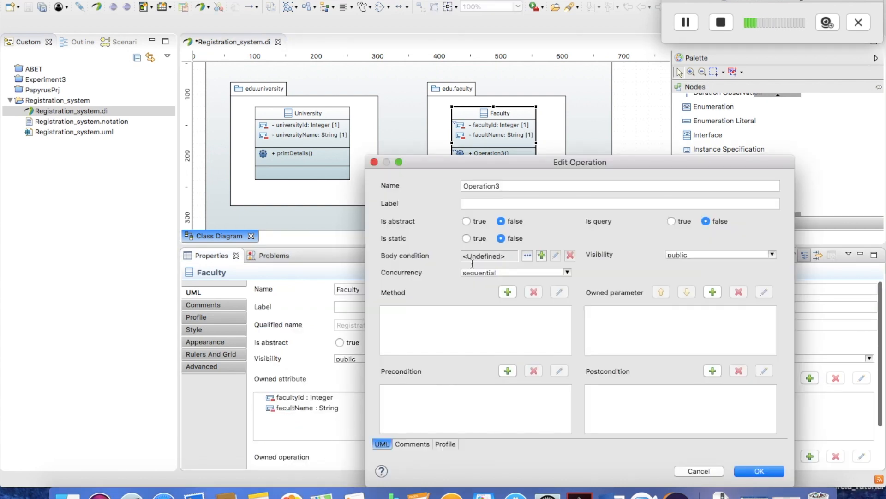
double_click(508, 186)
type("printDetails")
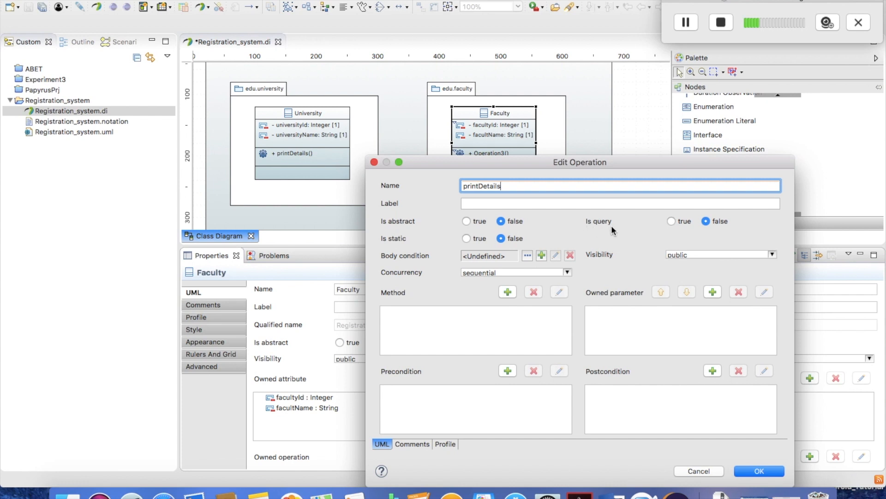
left_click(568, 273)
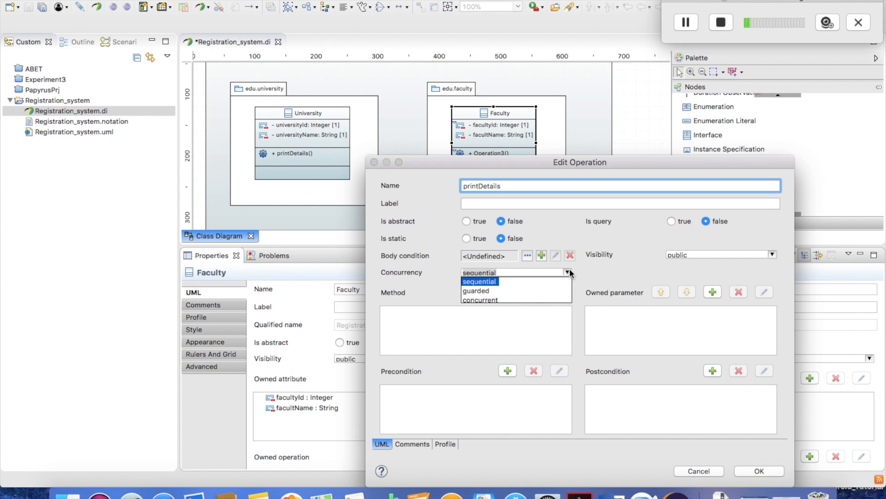
left_click(588, 270)
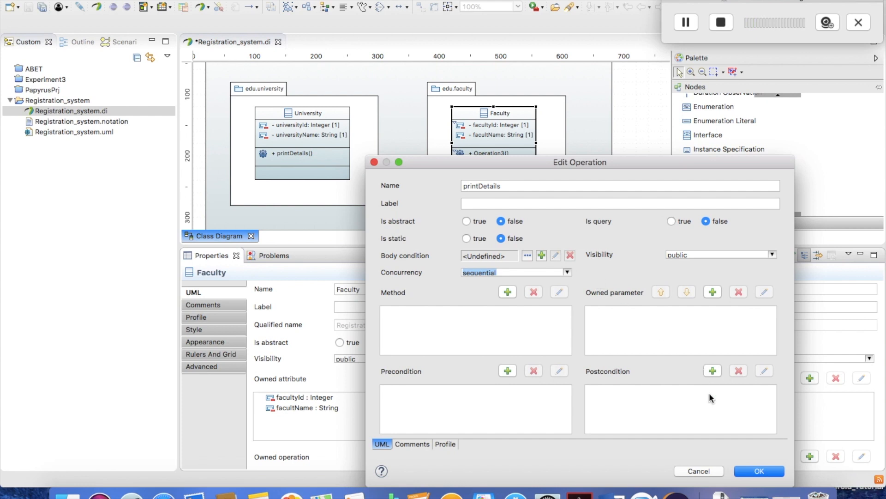
left_click(751, 475)
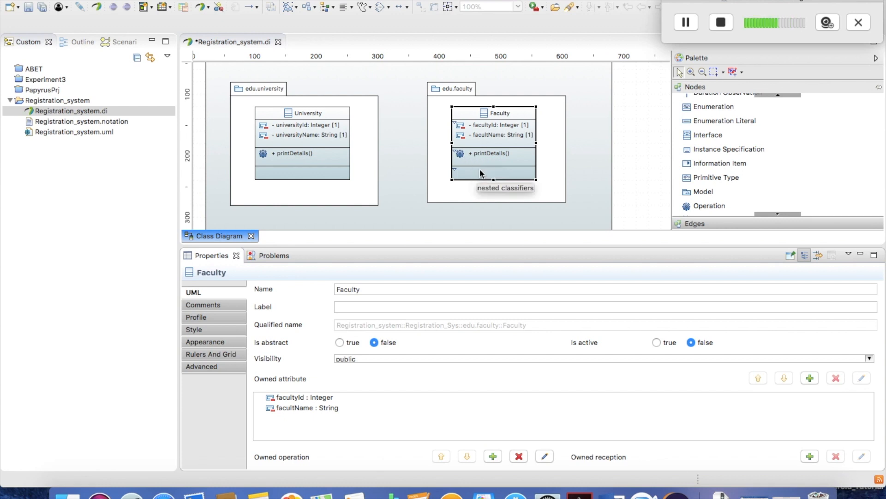
Shift the edu.faculty package slightly away from the edu.university package, keeping the two packages' tabs level.
left_click(475, 246)
left_click_drag(475, 244, 496, 418)
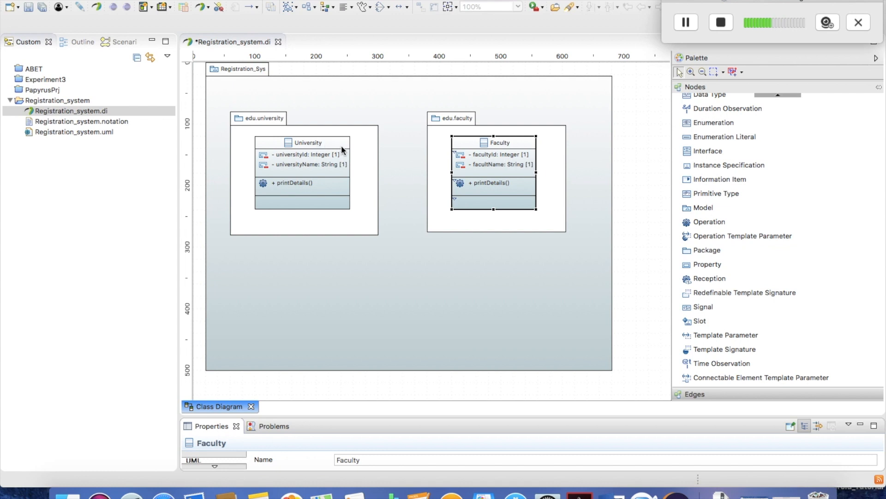
left_click_drag(469, 217, 479, 228)
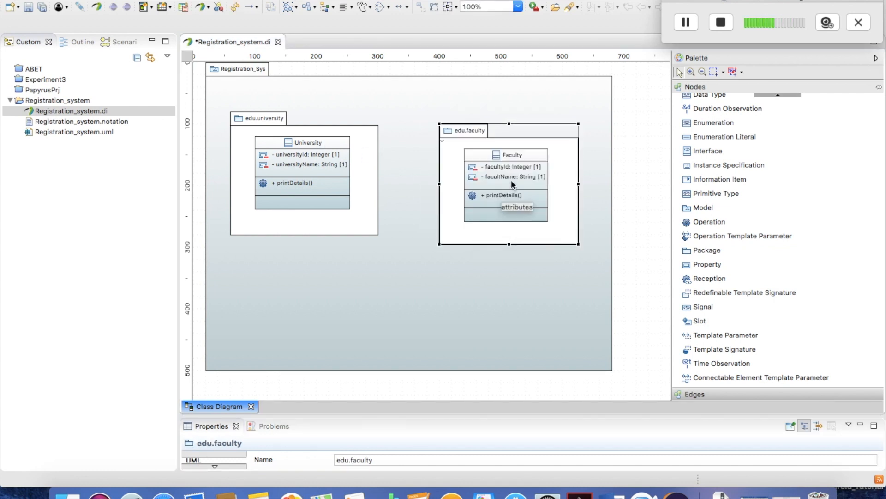
left_click(497, 141)
left_click_drag(497, 138, 497, 132)
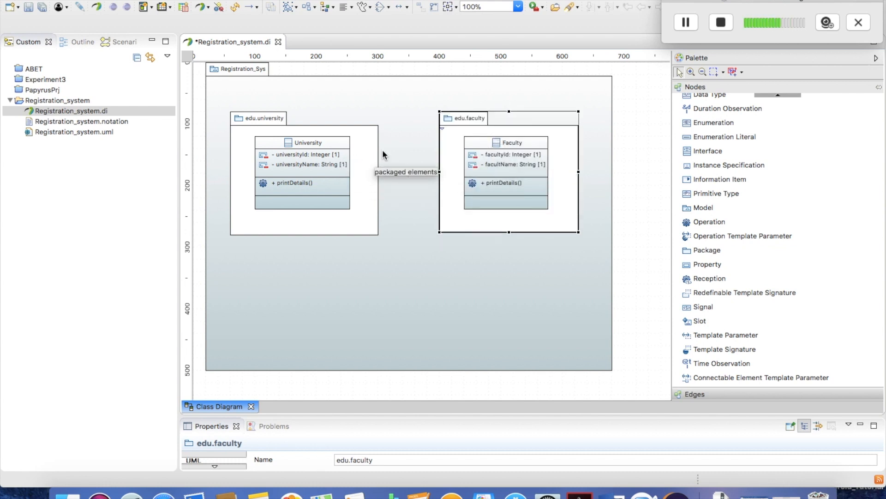
Draw a directed association from the University class to the Faculty class and enlarge the properties view to show the association's settings.
left_click(700, 394)
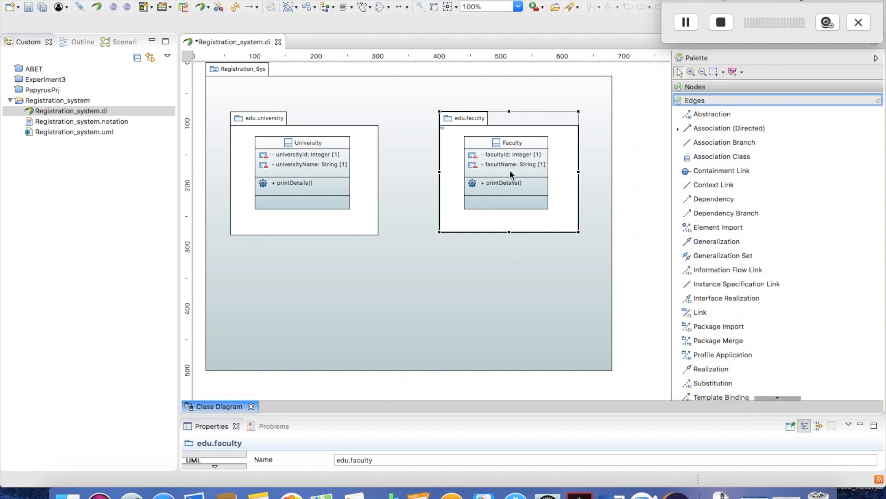
mouse_move(329, 178)
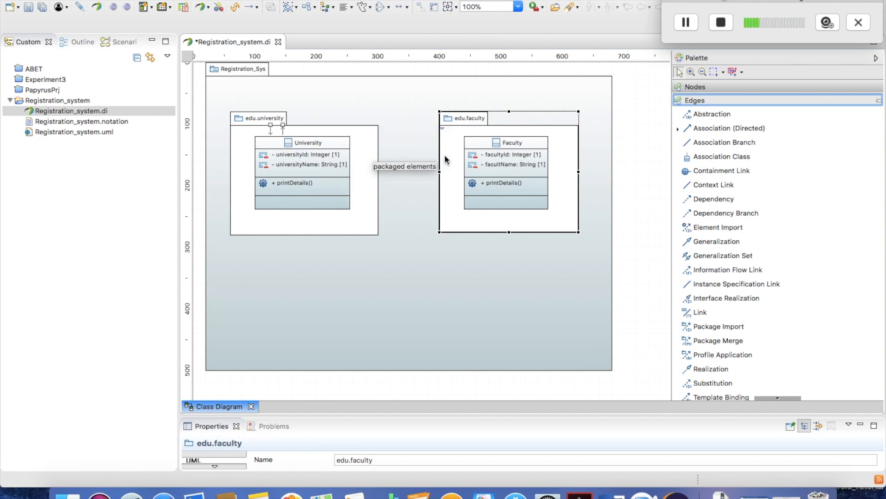
mouse_move(512, 143)
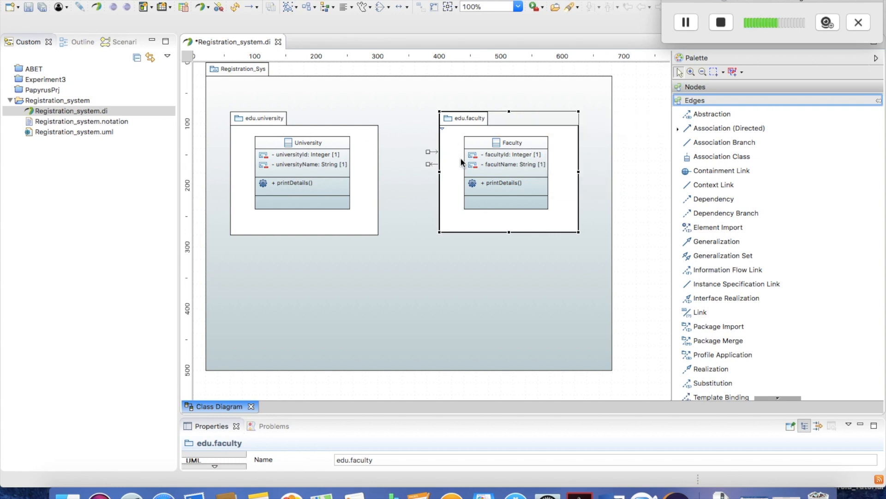
mouse_move(461, 159)
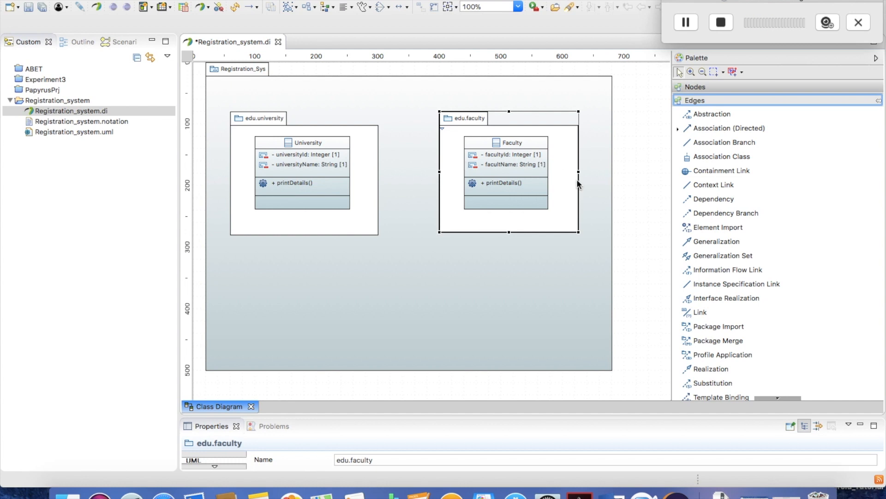
left_click(695, 245)
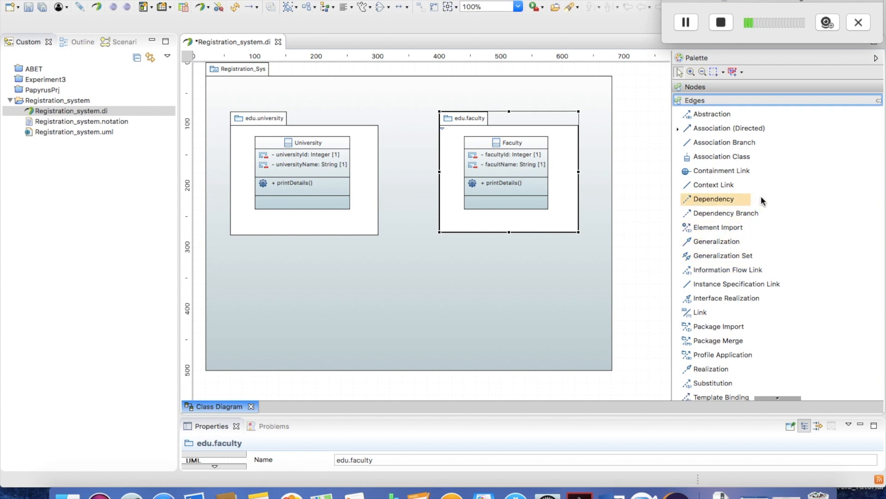
left_click(755, 131)
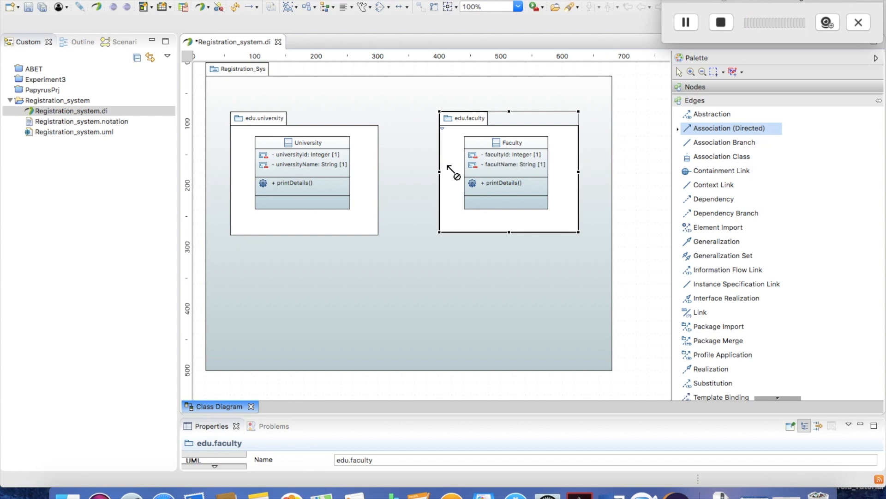
left_click(341, 172)
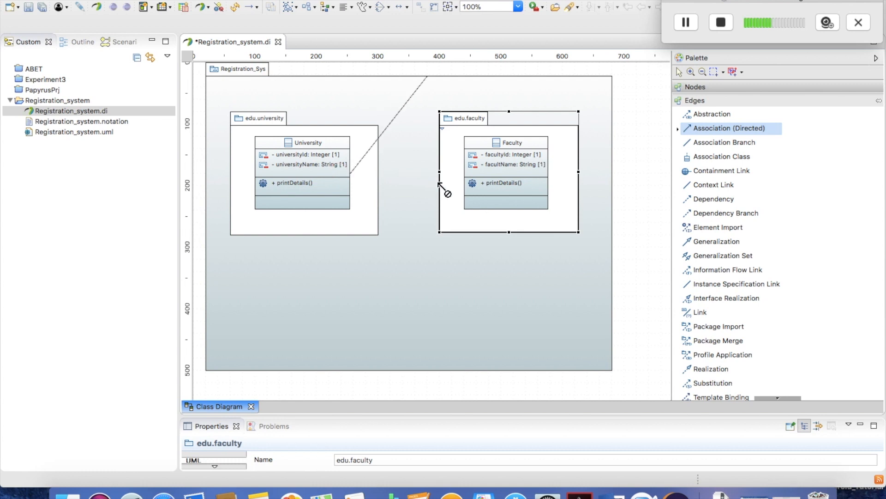
left_click(475, 178)
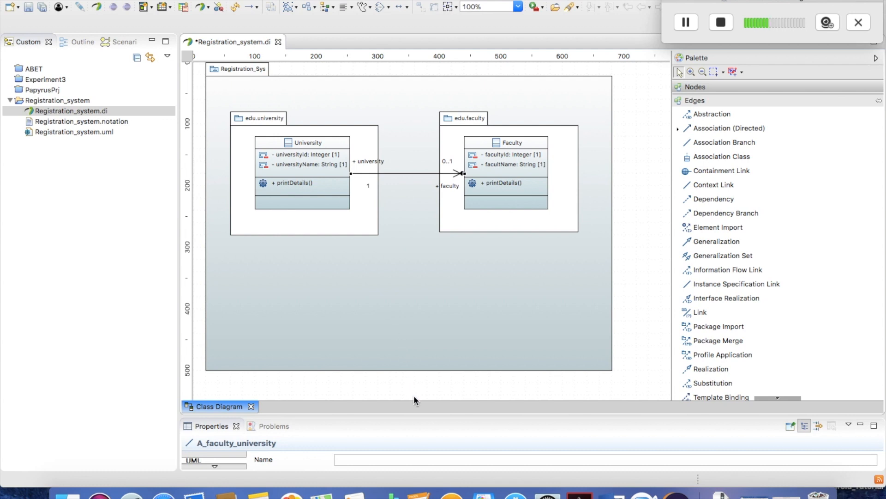
left_click_drag(417, 415, 421, 305)
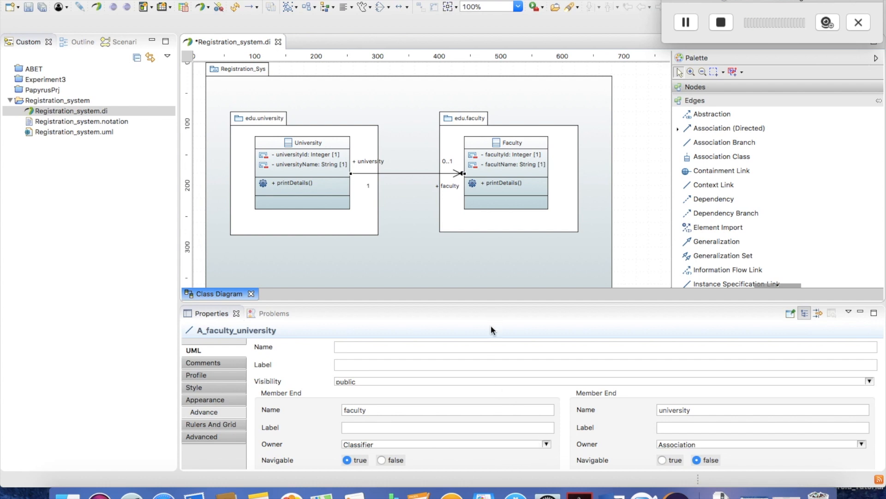
Set the faculty member end's aggregation to shared on the association between University and Faculty.
left_click(490, 342)
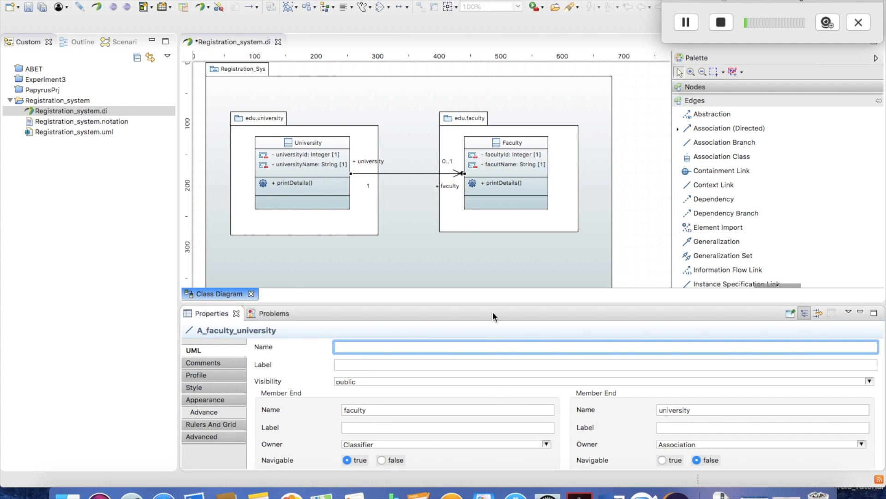
left_click_drag(495, 303, 499, 259)
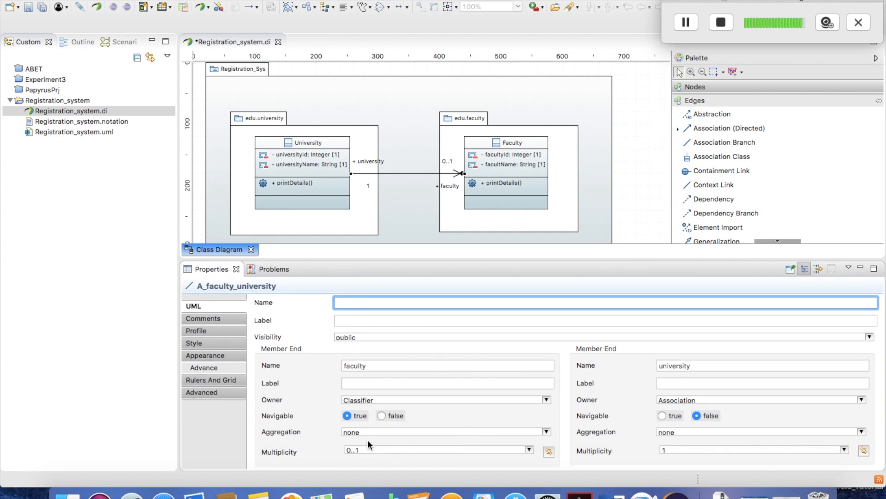
left_click(546, 433)
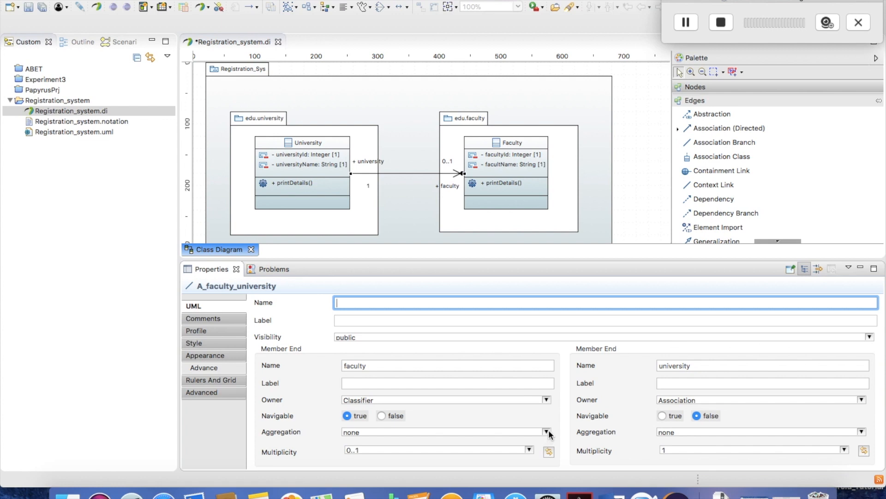
left_click(546, 431)
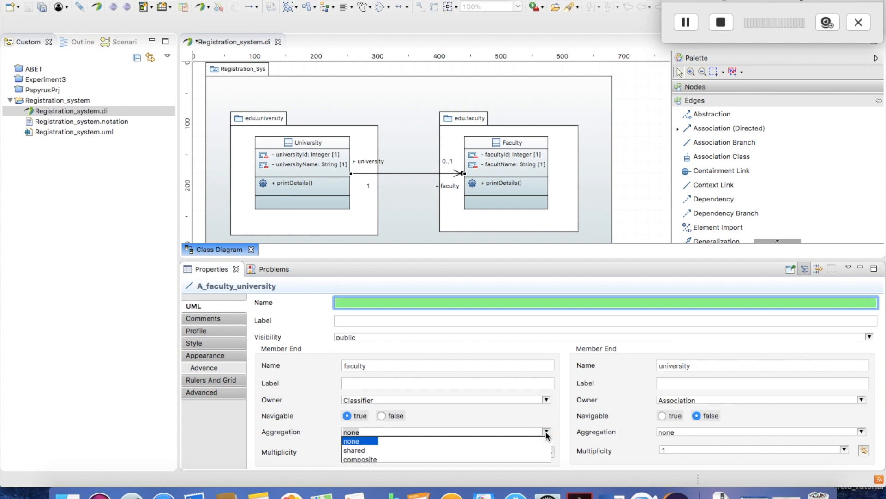
left_click(360, 448)
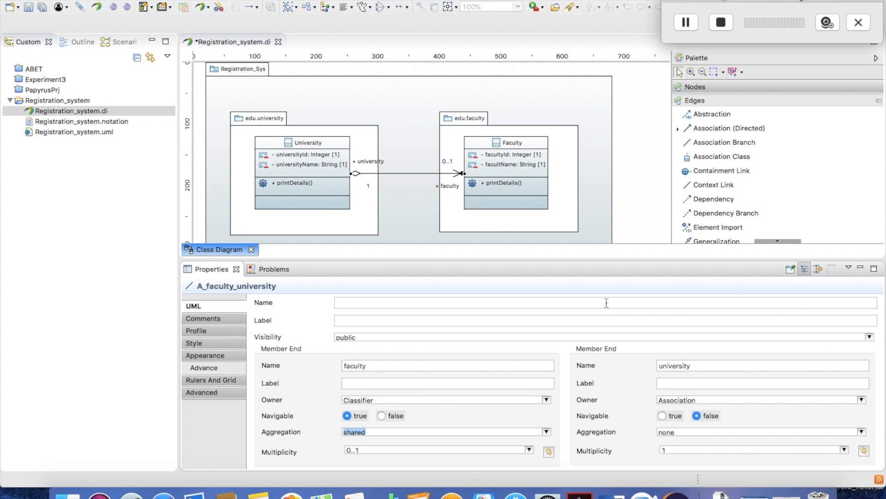
Set the university member end's multiplicity to 1..* and save the model.
left_click(663, 415)
left_click(696, 416)
left_click_drag(696, 260, 696, 161)
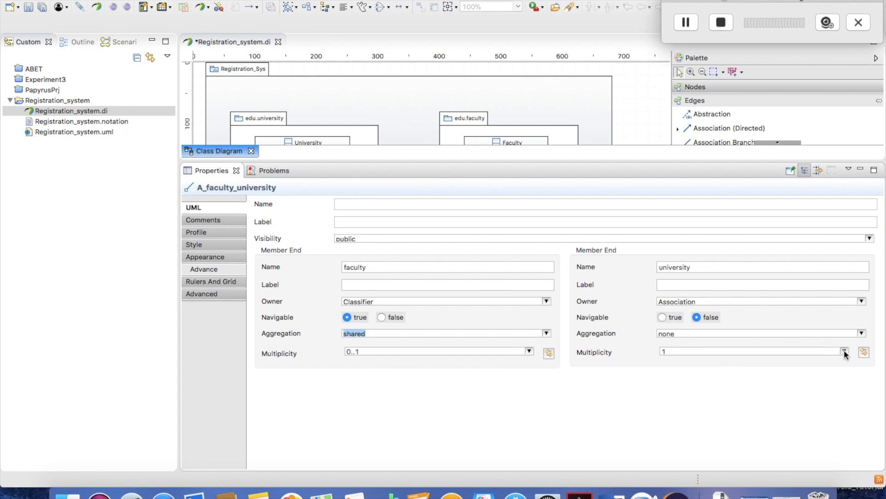
left_click(844, 350)
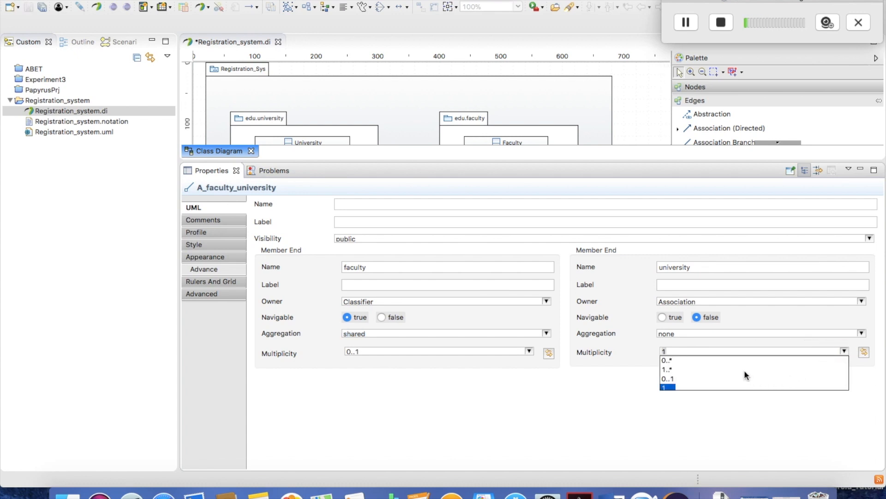
left_click(719, 369)
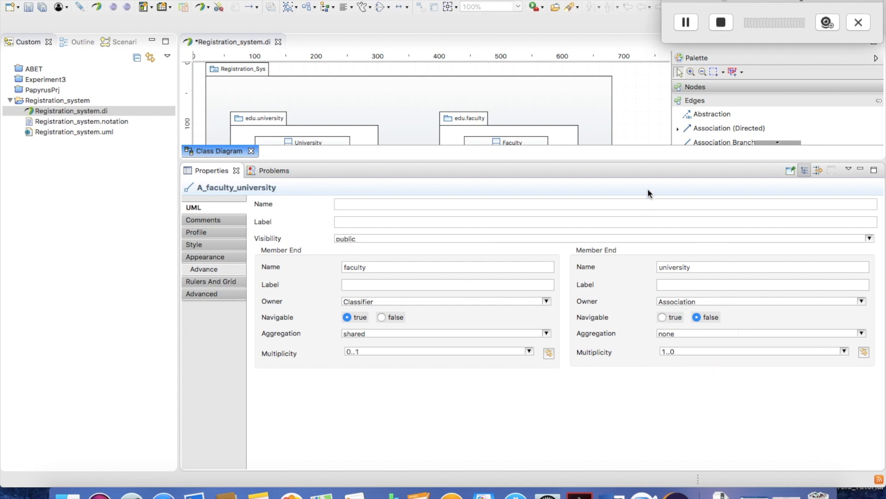
left_click_drag(647, 161, 600, 369)
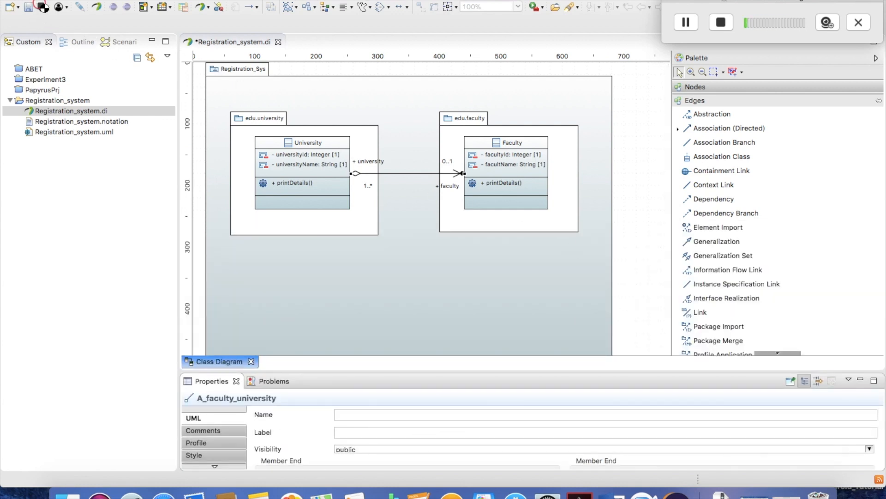
left_click(42, 8)
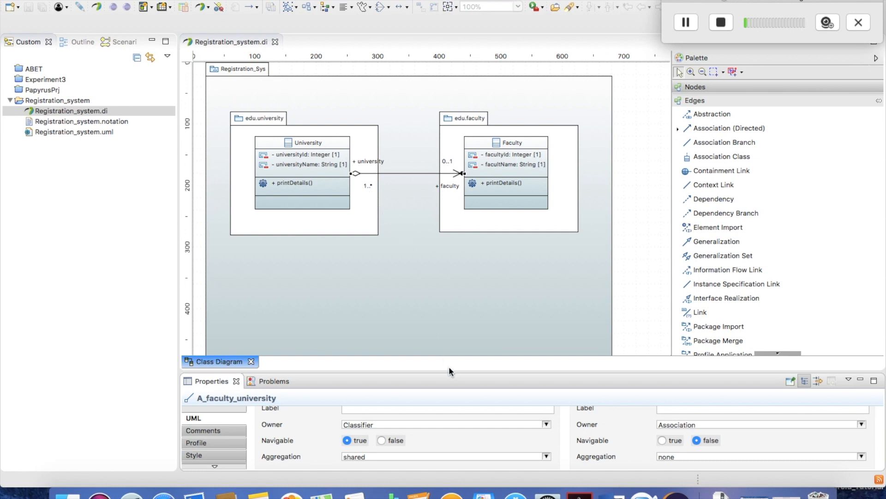
Reselect 1..* as the multiplicity of the association's university end.
left_click_drag(452, 371, 445, 257)
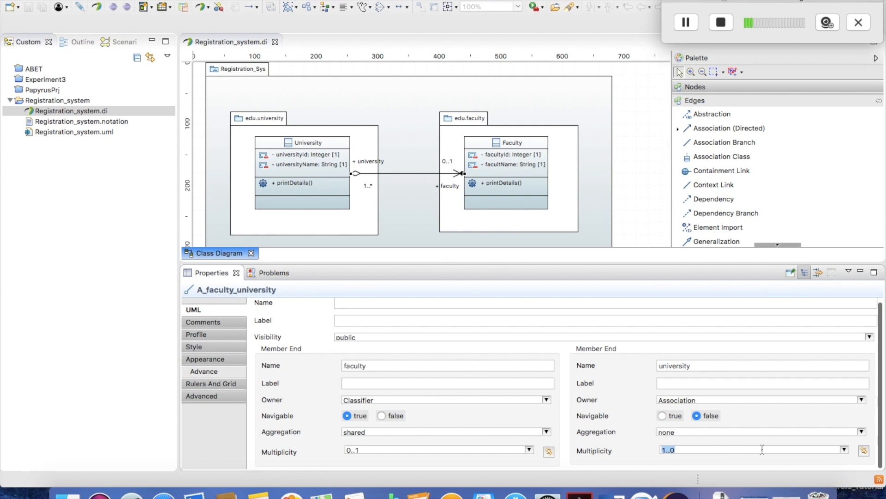
left_click(845, 450)
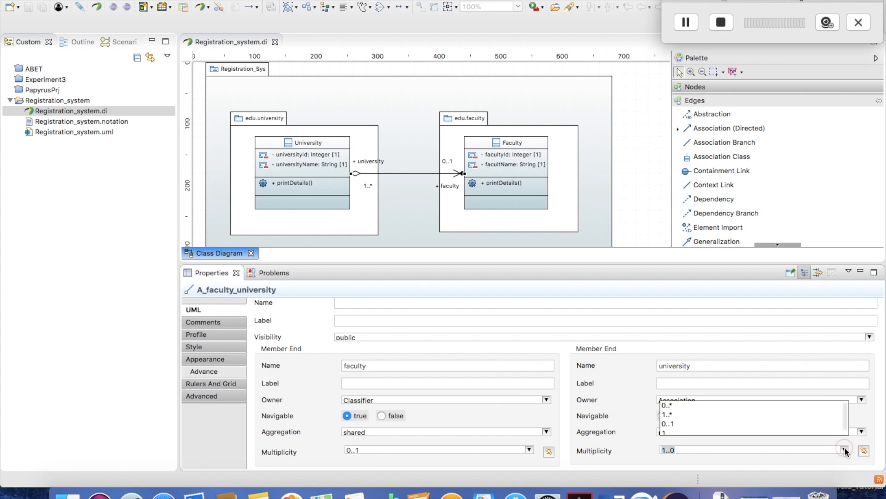
left_click(679, 414)
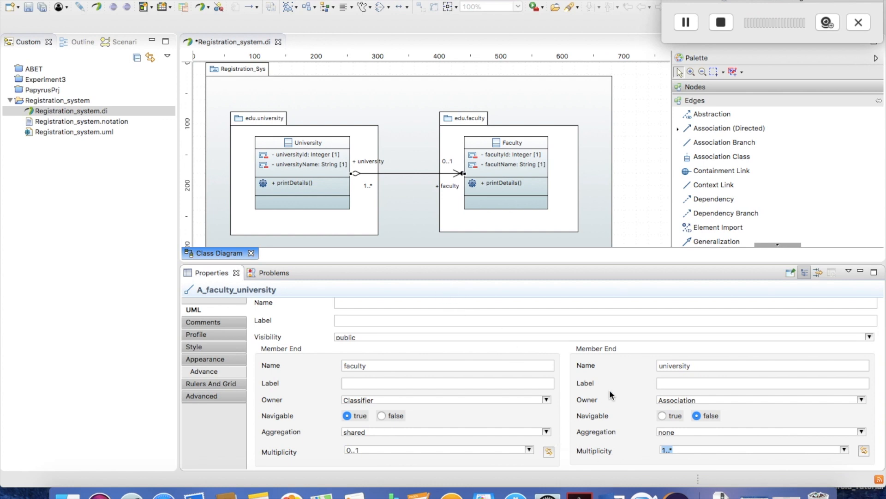
left_click(704, 447)
Set the association's multiplicities to 1..* at the faculty end and 1 at the university end, and save the model.
left_click(529, 450)
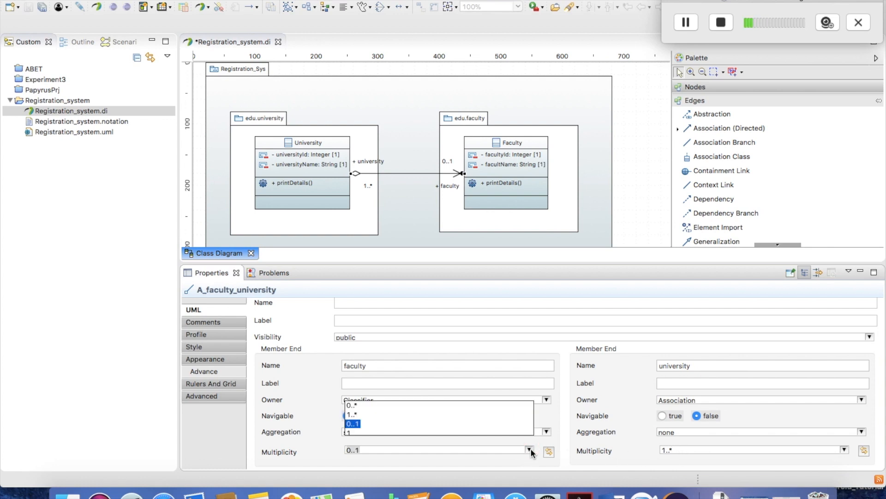
left_click(387, 415)
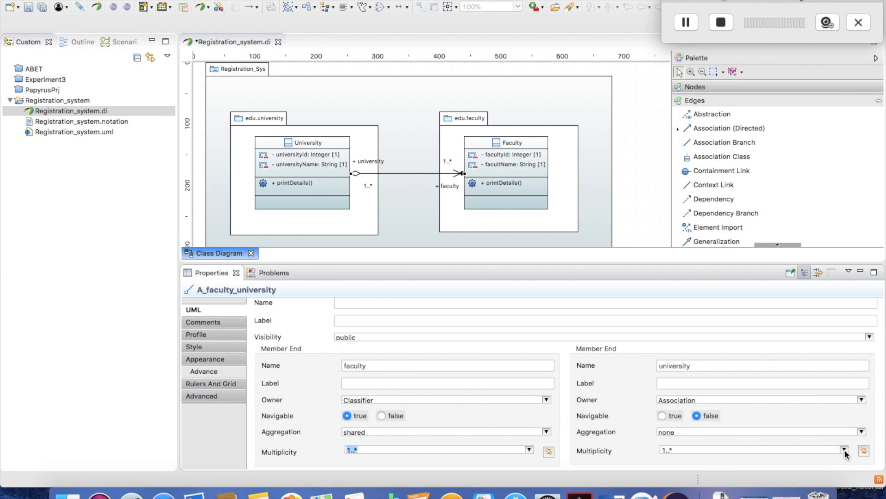
left_click(845, 450)
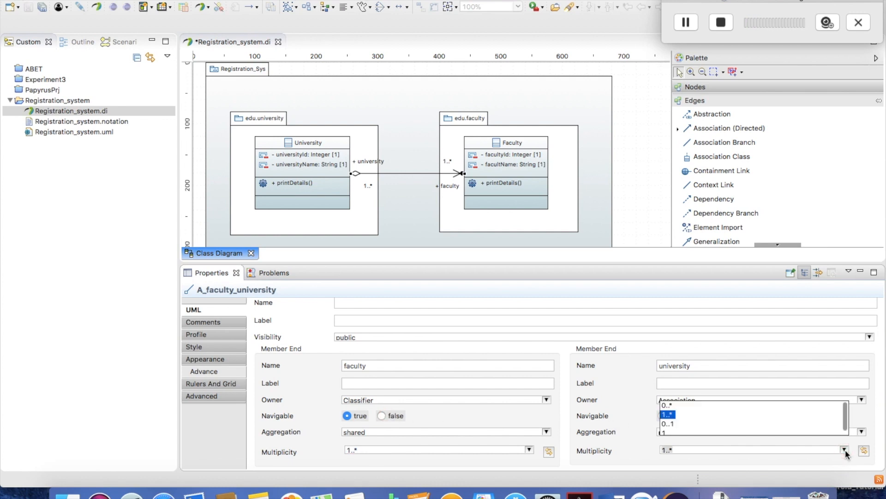
left_click(664, 425)
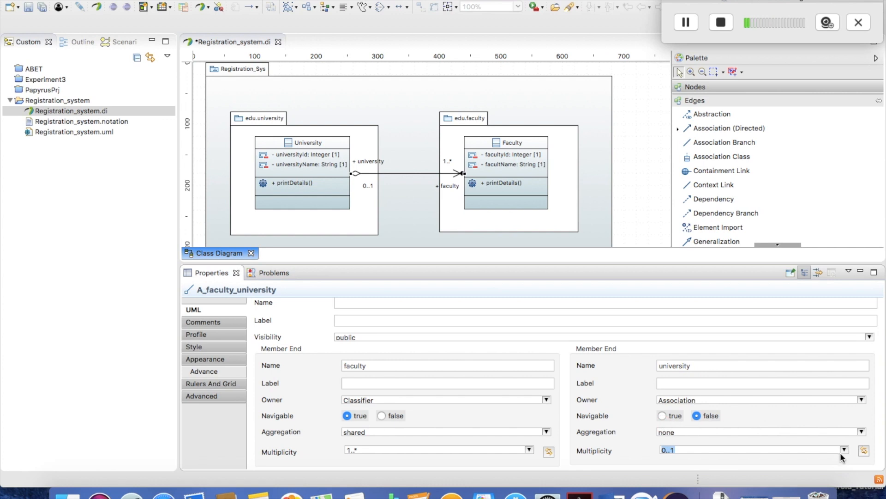
left_click(845, 449)
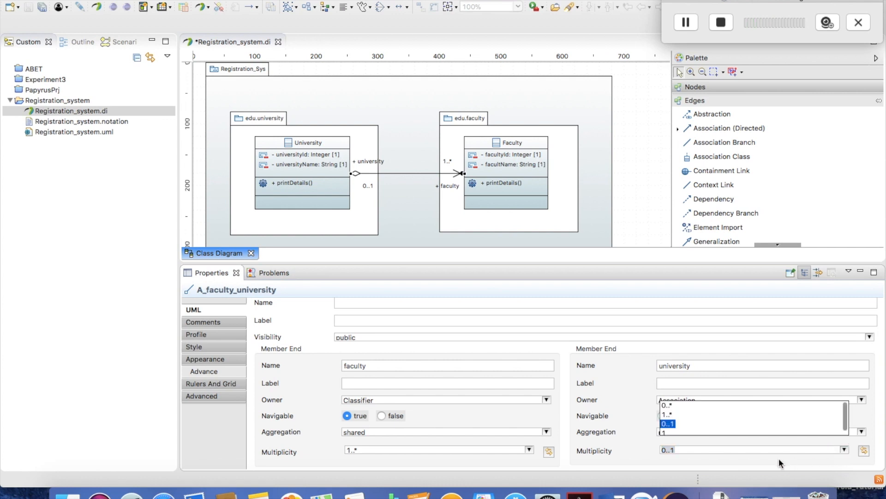
left_click(694, 433)
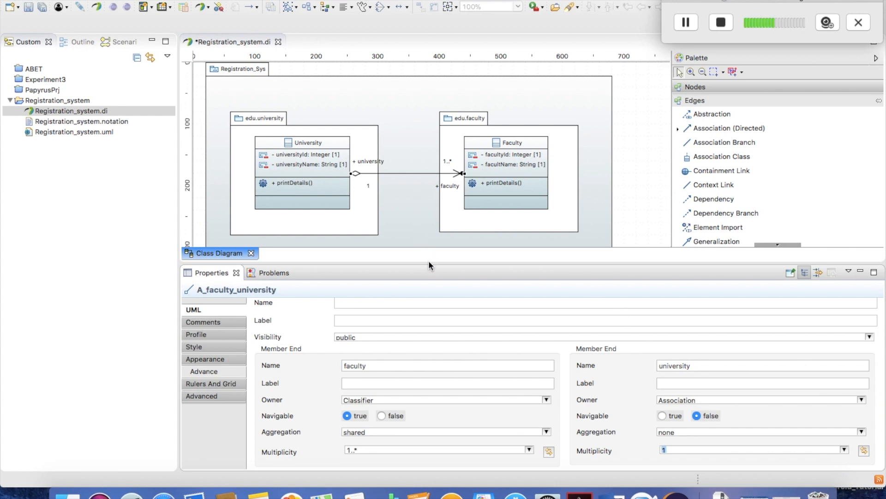
left_click_drag(429, 261, 436, 330)
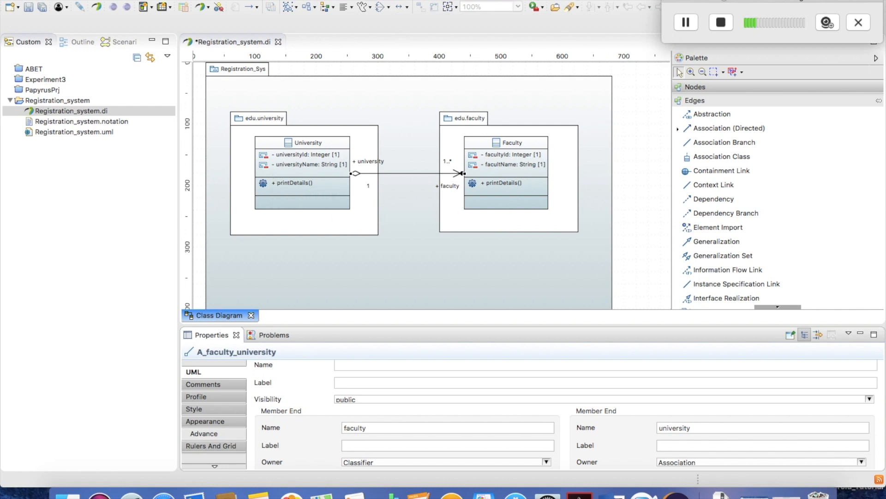
left_click(42, 6)
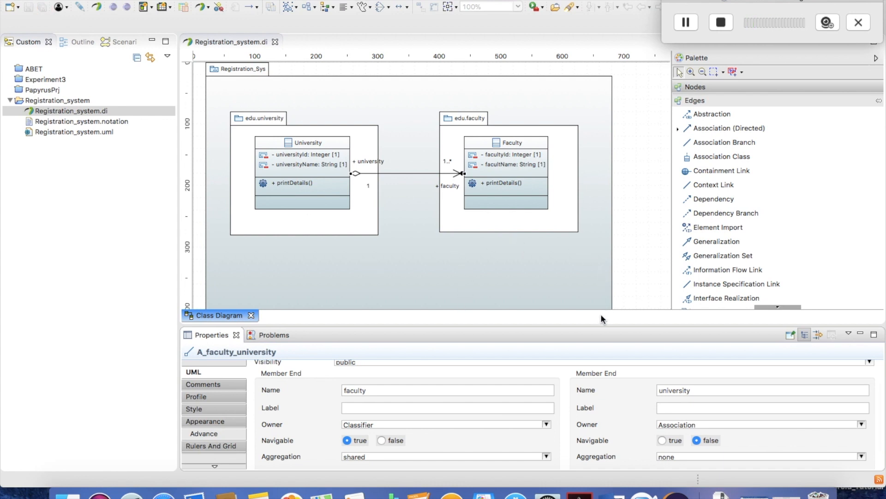
Add a new operation below printDetails in the University class and display the class's properties.
left_click_drag(597, 325, 608, 404)
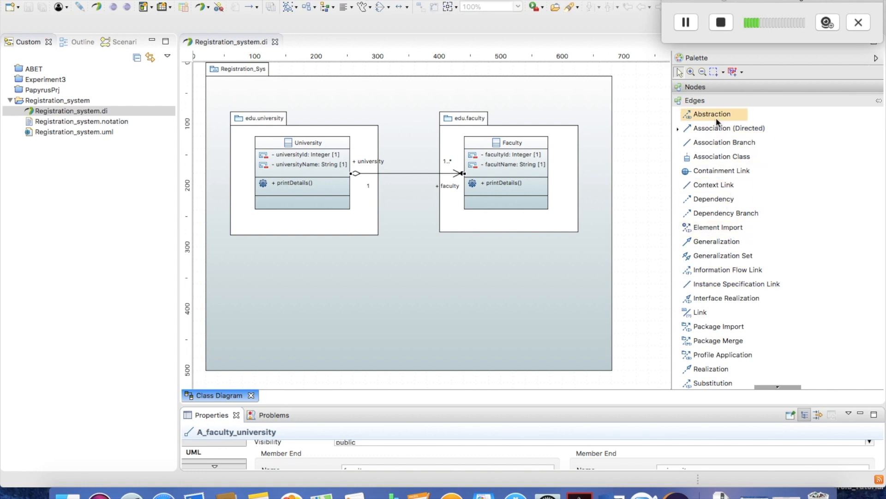
left_click(700, 87)
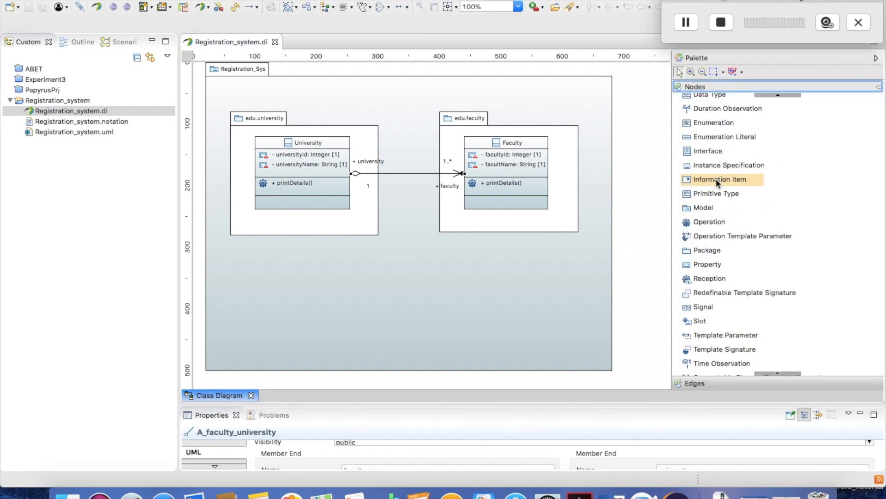
left_click(702, 225)
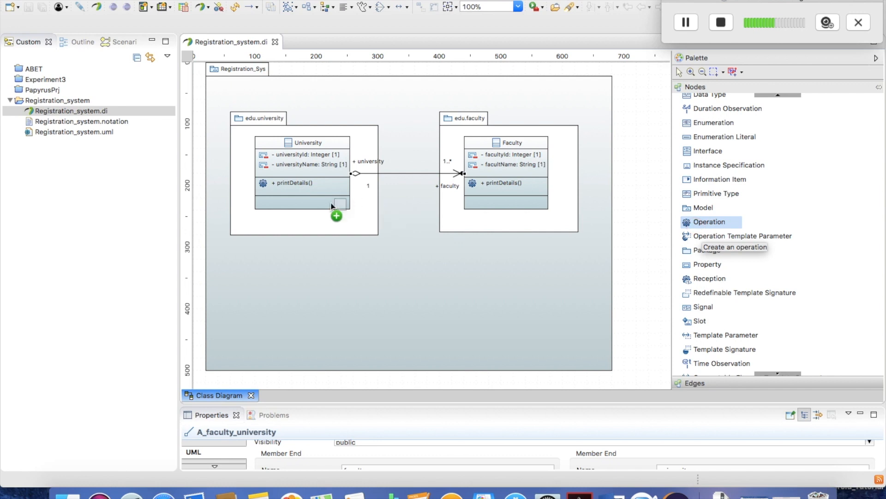
left_click(282, 188)
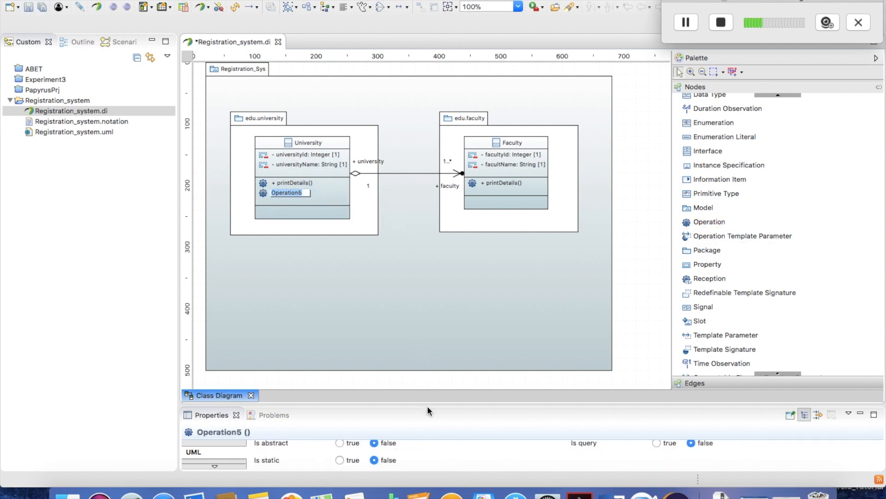
left_click_drag(427, 402, 405, 274)
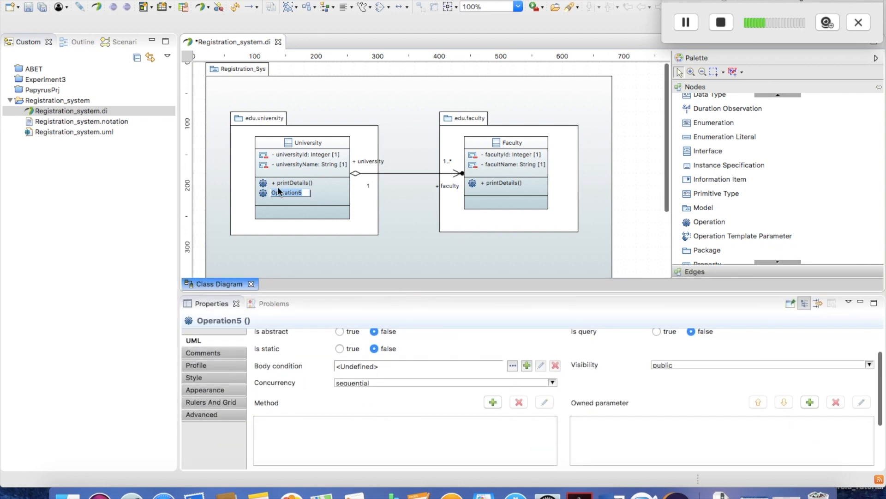
left_click(295, 202)
left_click(294, 196)
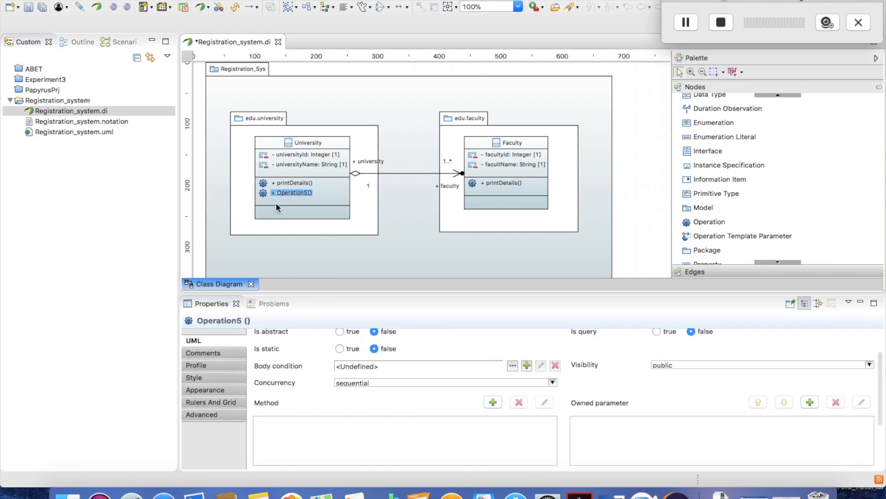
left_click(264, 147)
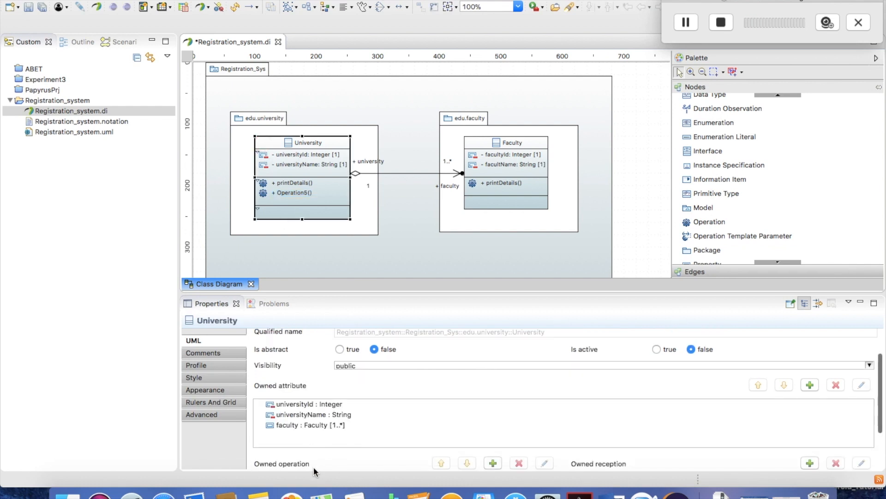
scroll(880, 415, "down", 3)
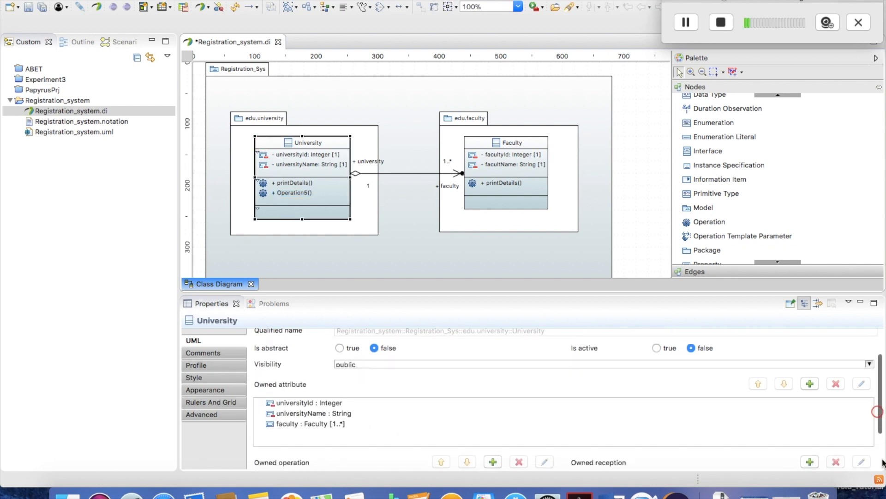
double_click(320, 434)
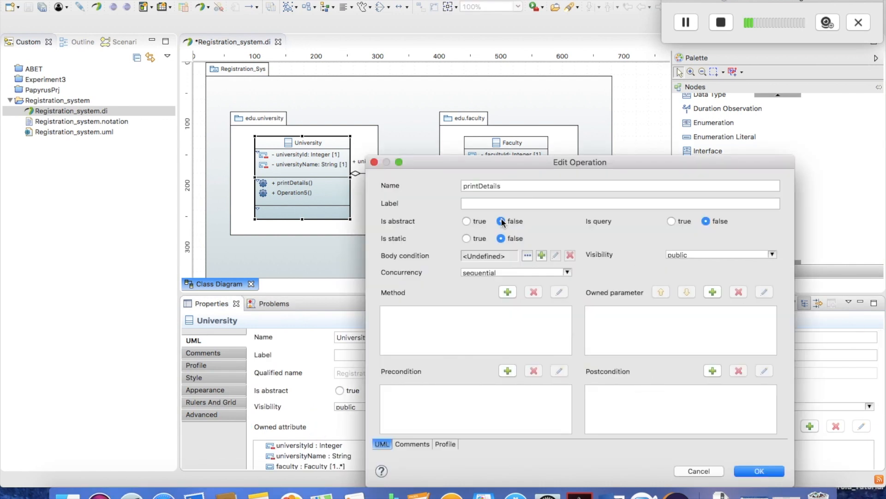
left_click(714, 470)
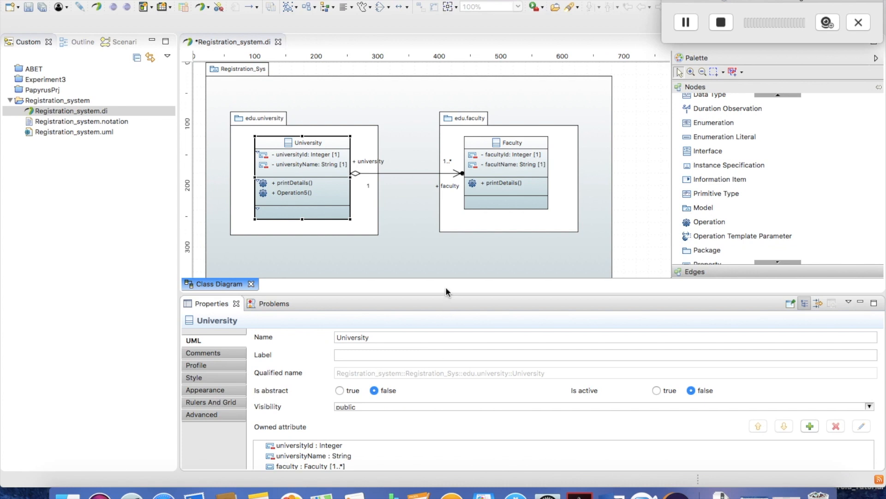
Rename the new operation below printDetails in the University class as AddFaulty.
left_click_drag(446, 291, 446, 163)
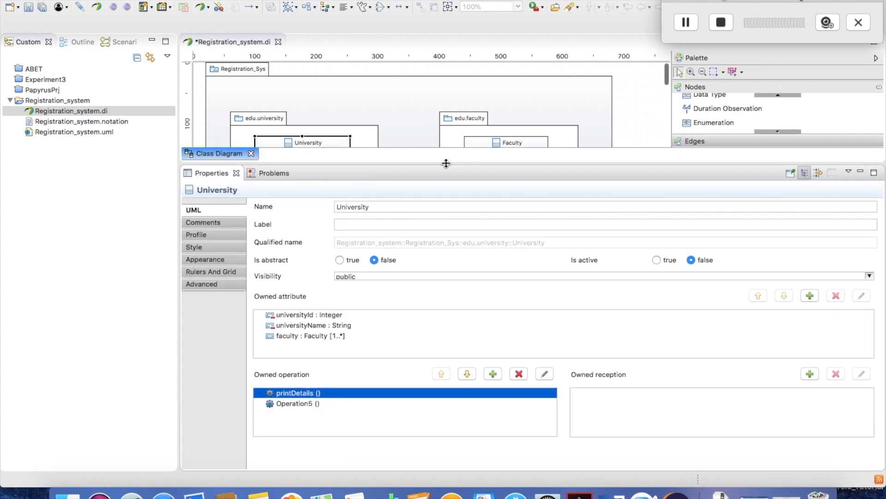
double_click(289, 401)
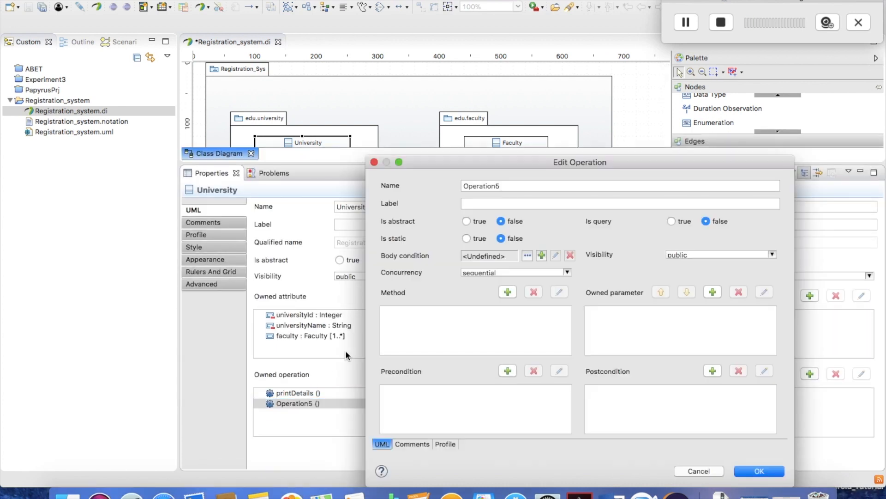
double_click(510, 184)
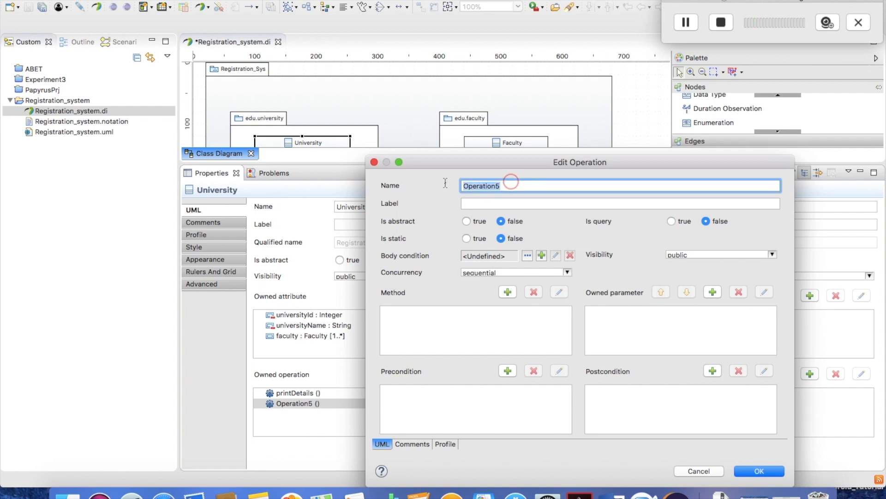
type("Add")
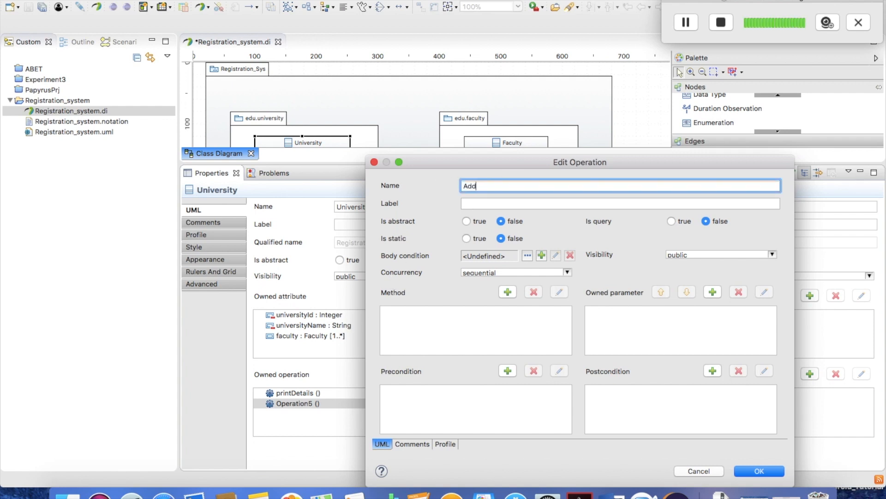
type("Faulty")
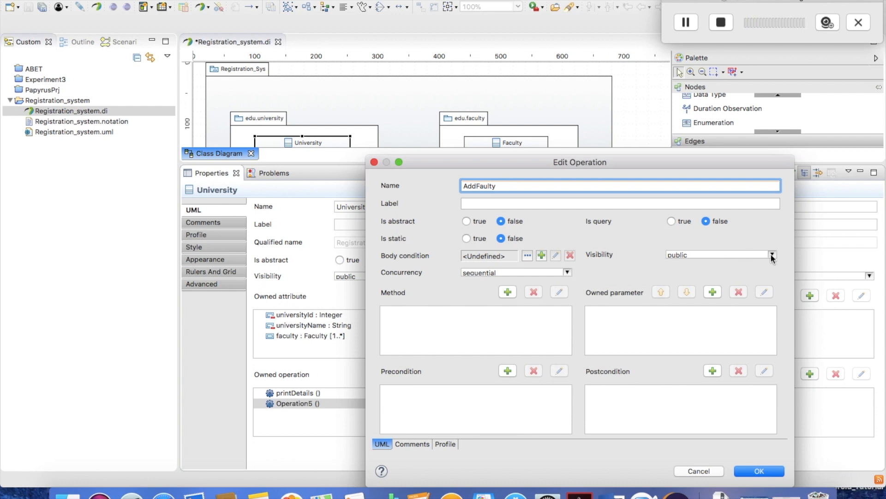
left_click(526, 256)
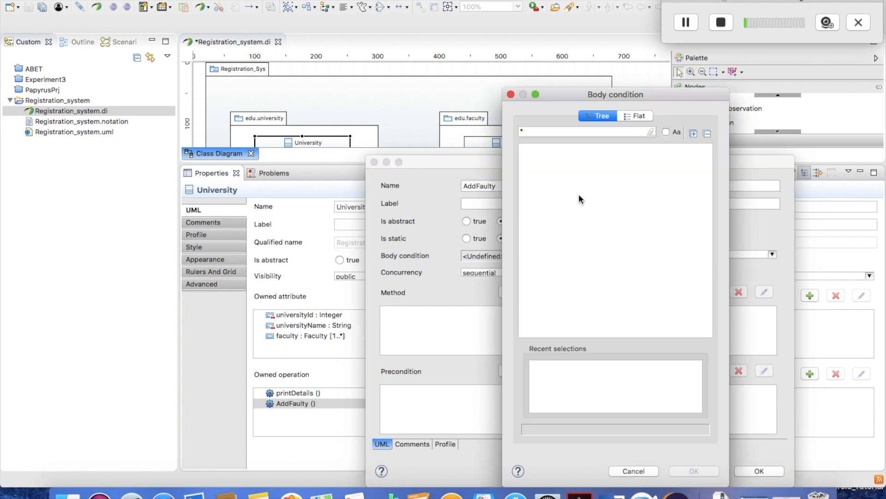
left_click(648, 463)
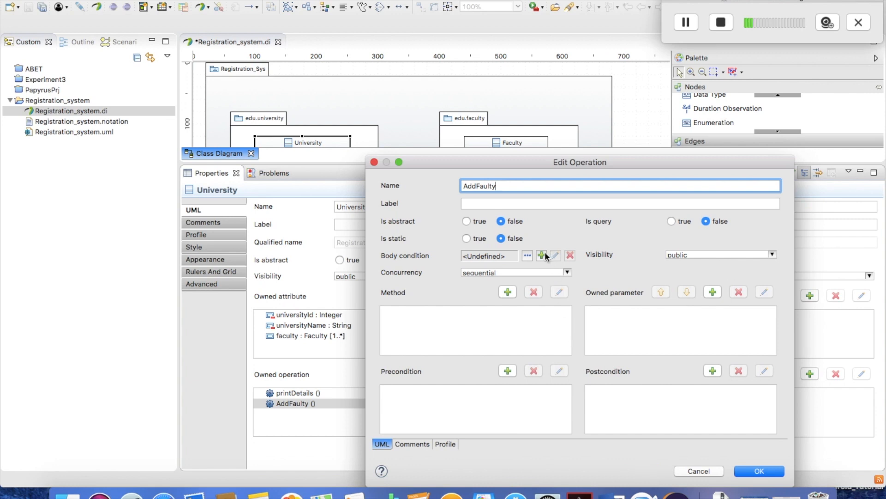
left_click(542, 255)
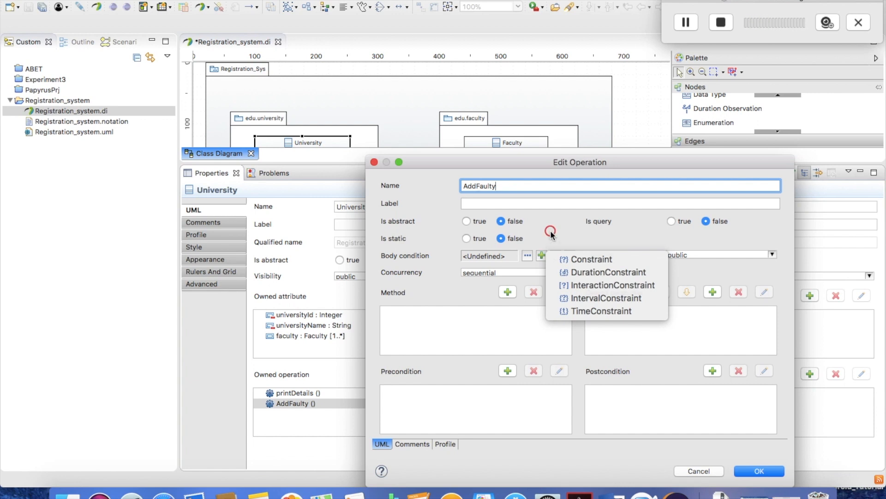
left_click(550, 230)
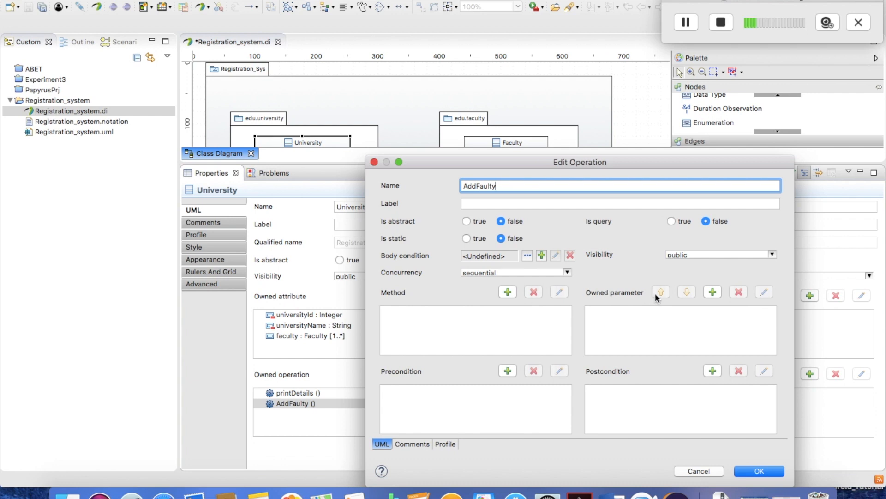
Create an owned parameter named faulty for the AddFaulty operation, with its effect set to create.
left_click(713, 292)
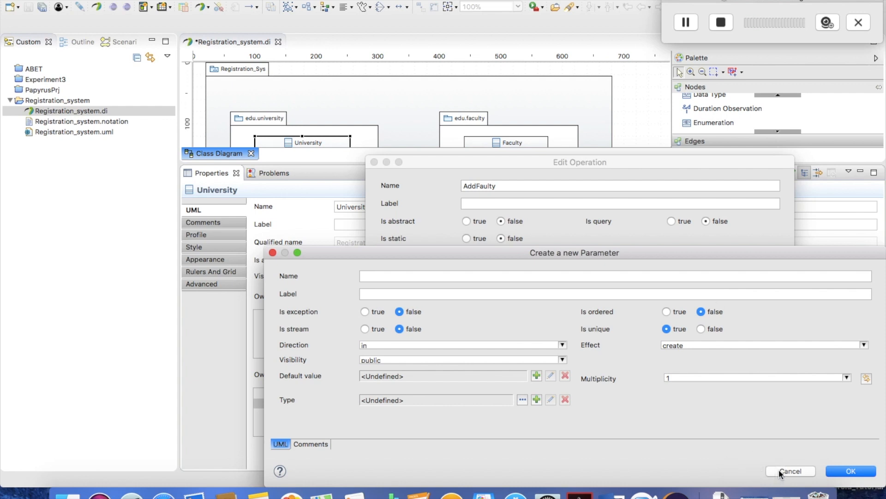
left_click(560, 274)
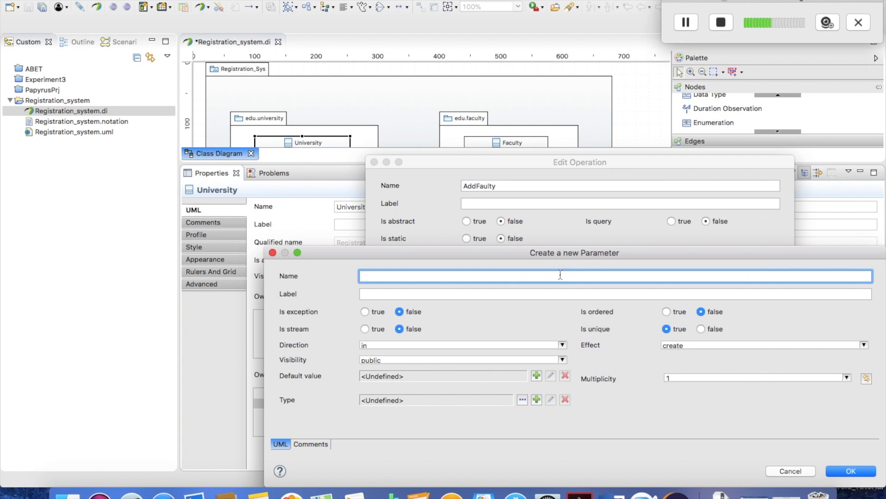
type("faulty")
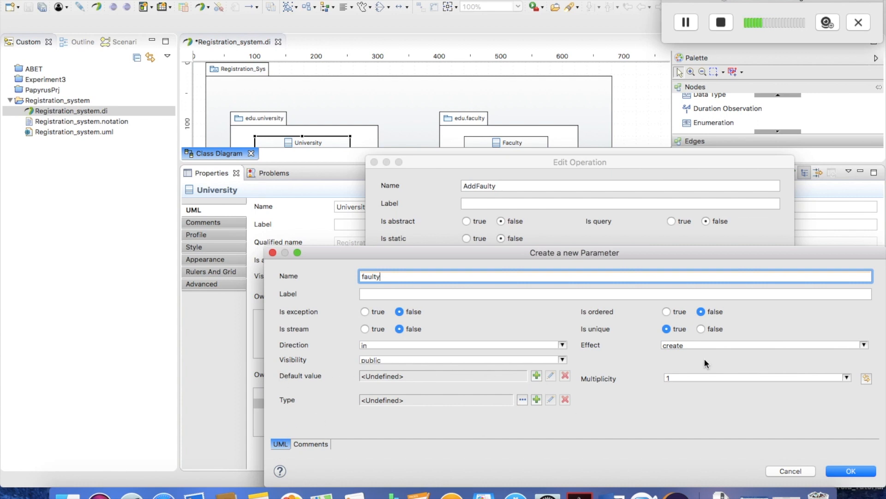
left_click(863, 347)
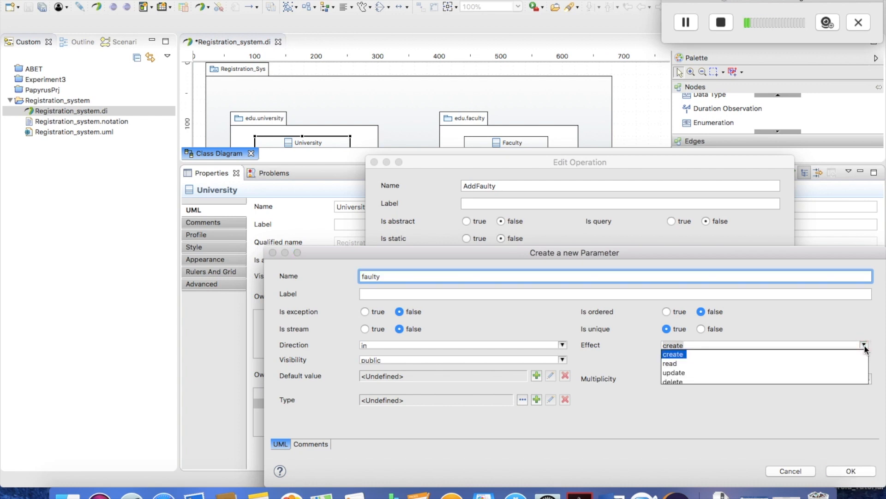
left_click(679, 354)
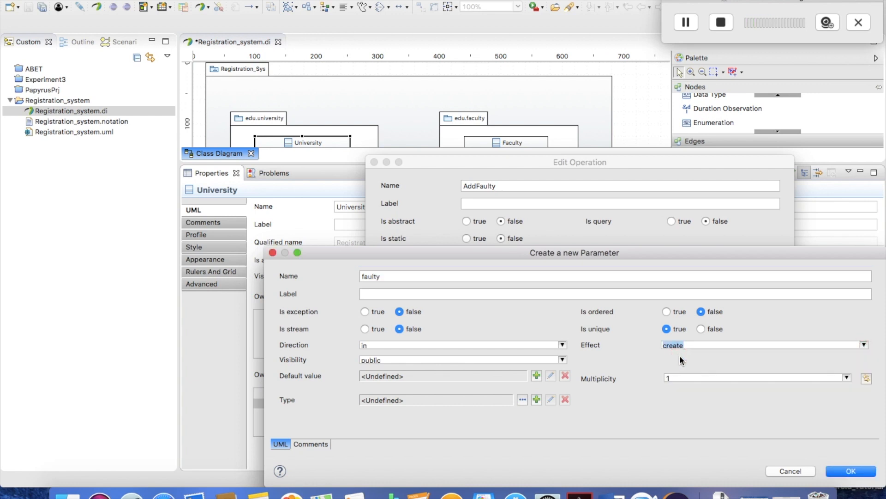
Set the faulty parameter's type to the Faculty class from the edu.faculty package, and confirm the parameter and the operation.
left_click(522, 400)
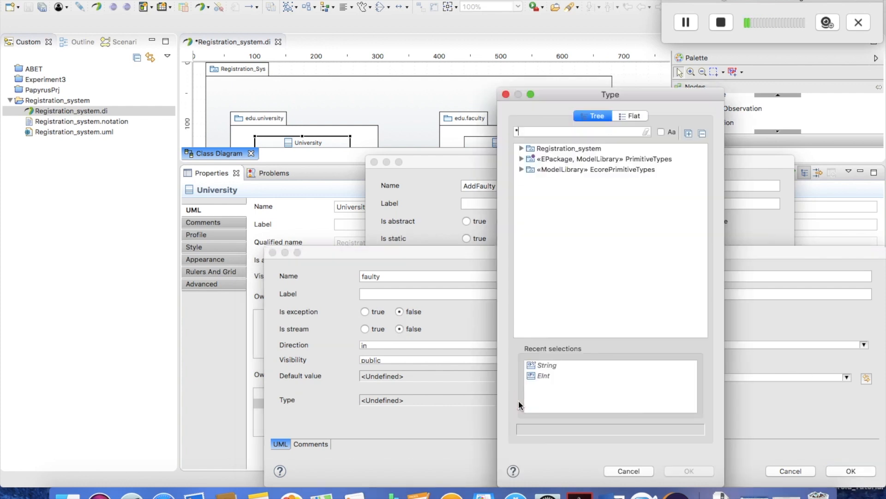
left_click(522, 148)
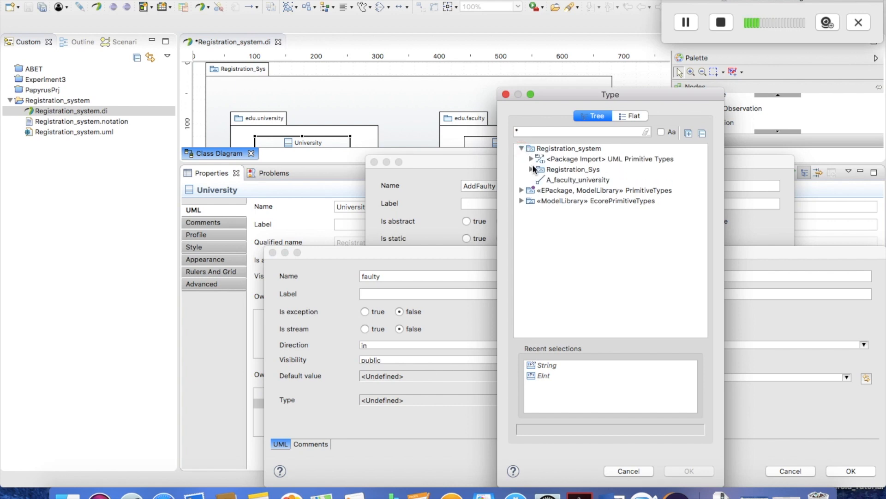
left_click(531, 170)
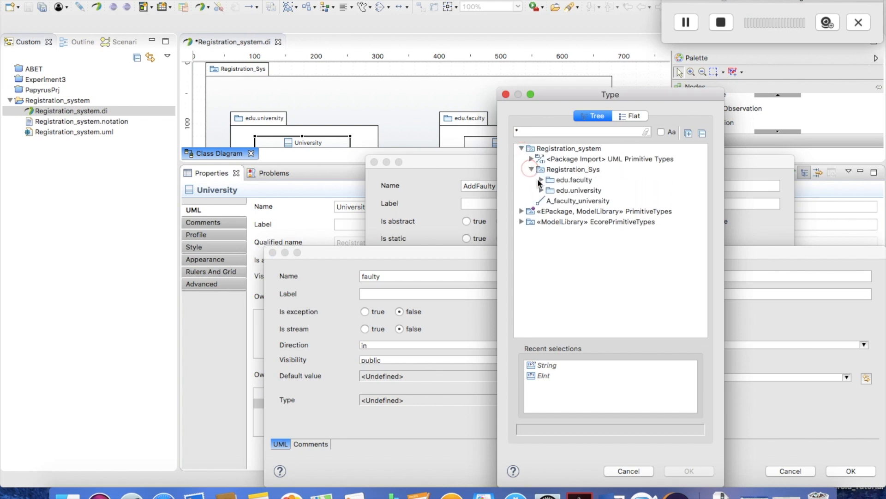
left_click(540, 180)
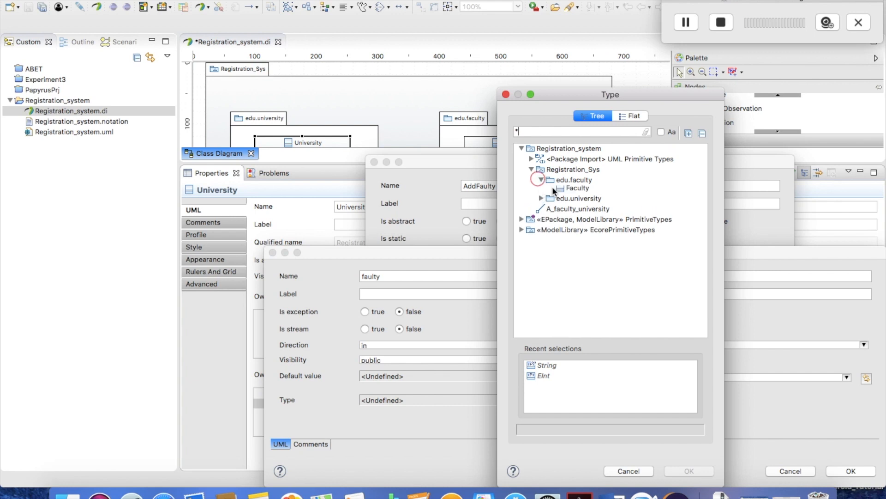
left_click(574, 191)
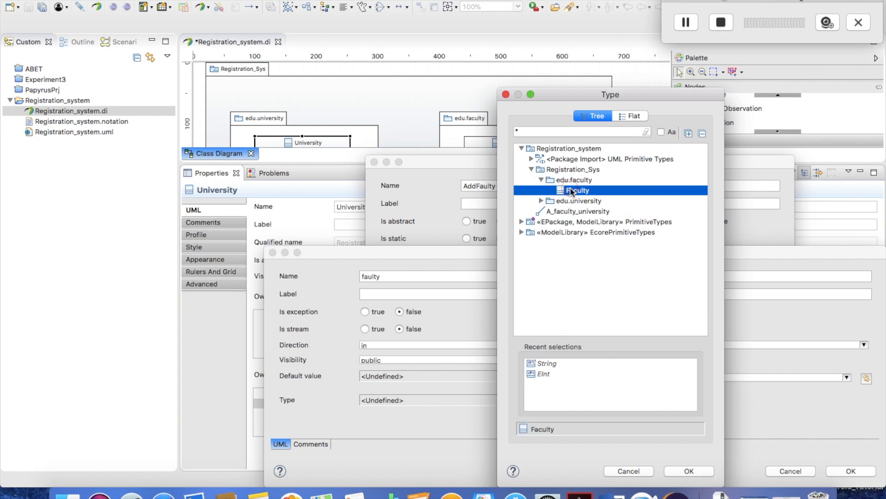
left_click(688, 471)
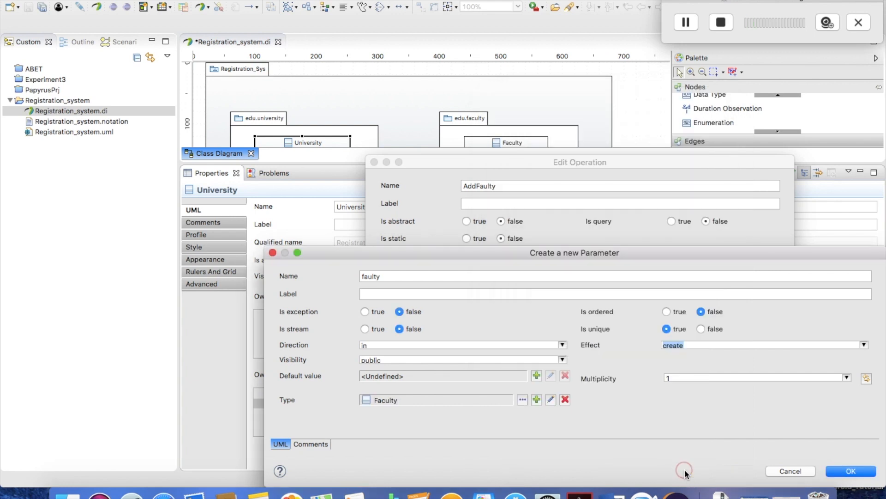
left_click(861, 470)
left_click(772, 470)
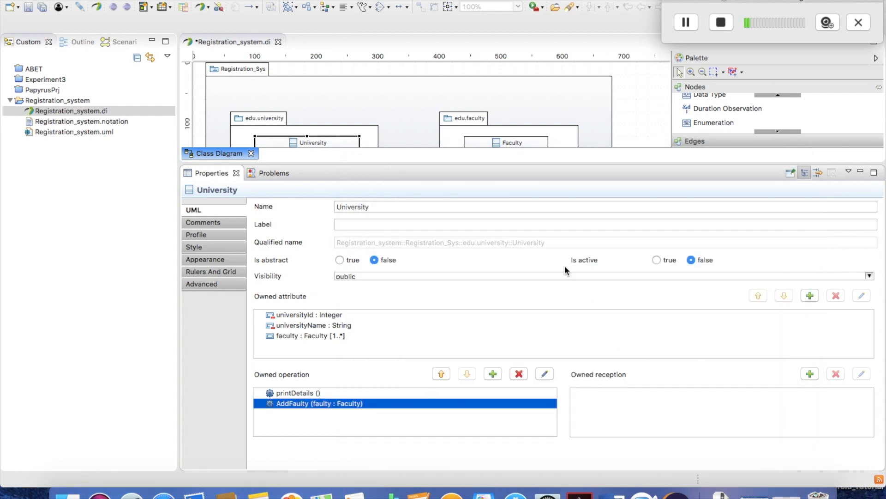
Add another operation below AddFaulty in the University class and display the class's properties.
left_click_drag(541, 164, 584, 330)
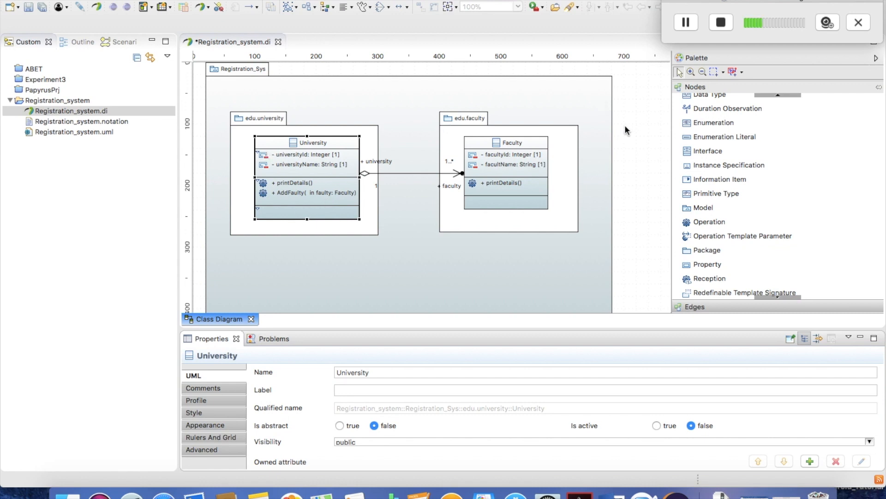
left_click(699, 222)
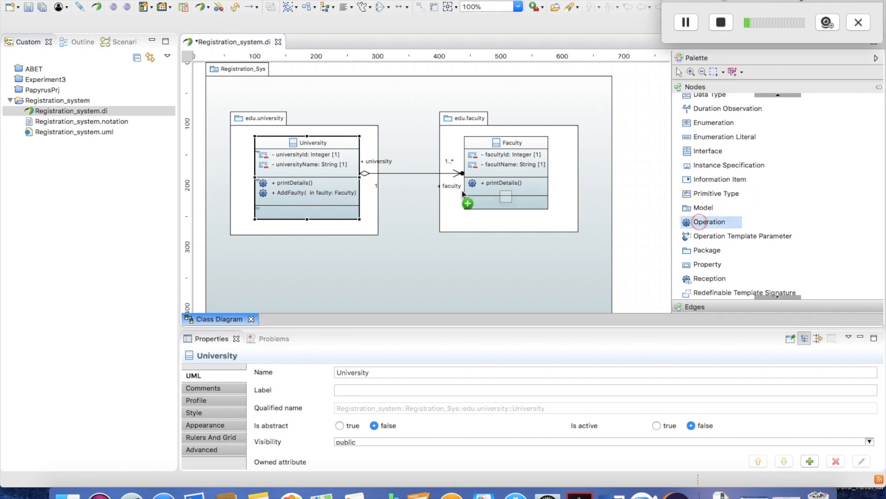
left_click(306, 200)
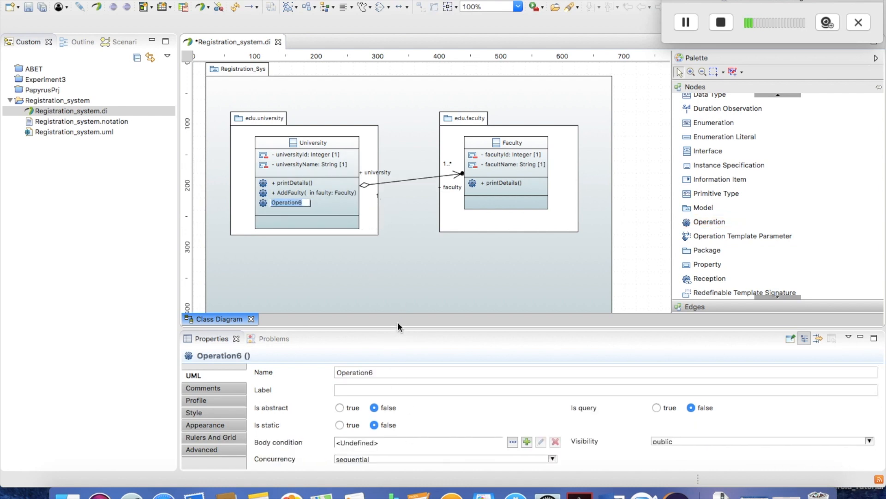
left_click_drag(398, 325, 397, 245)
left_click(350, 176)
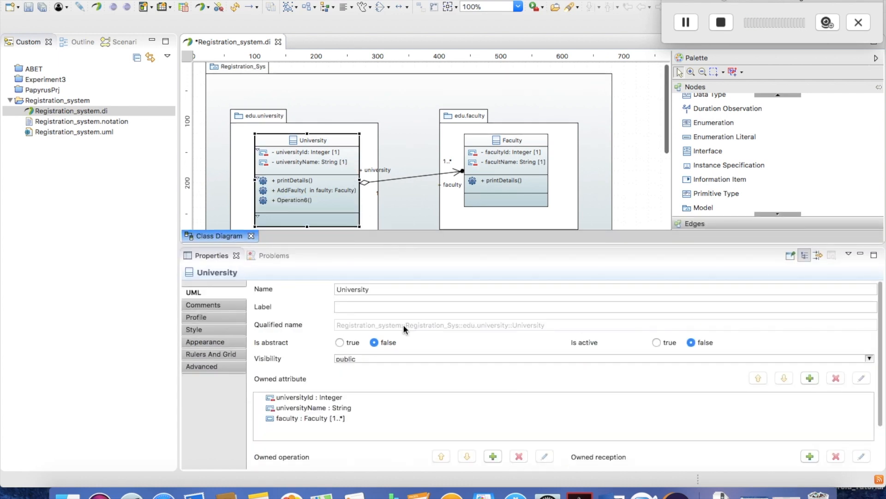
left_click_drag(878, 366, 879, 438)
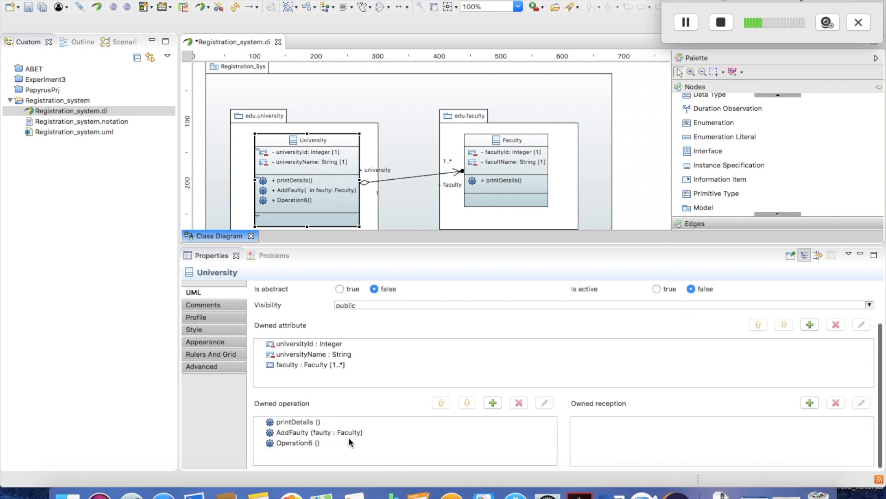
double_click(324, 444)
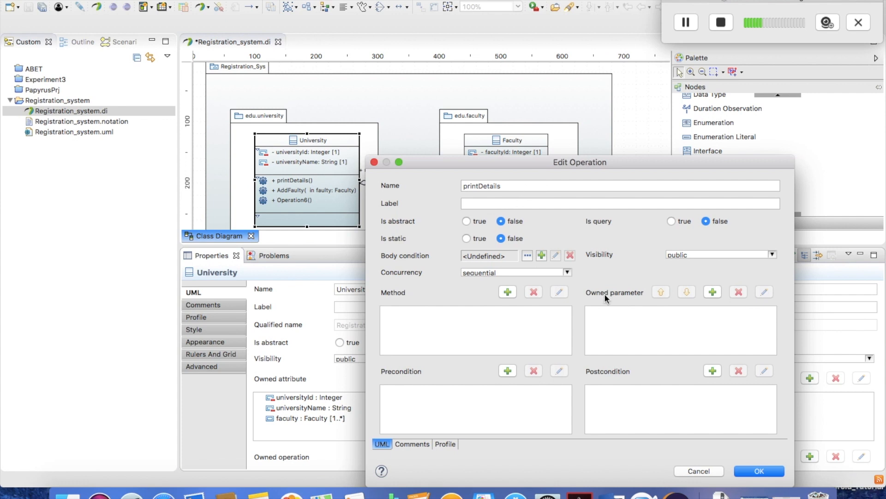
left_click(706, 474)
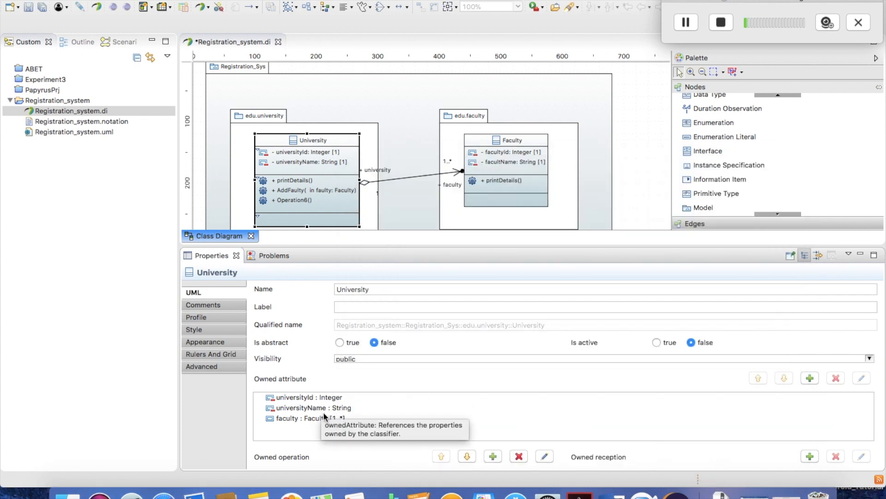
left_click(646, 428)
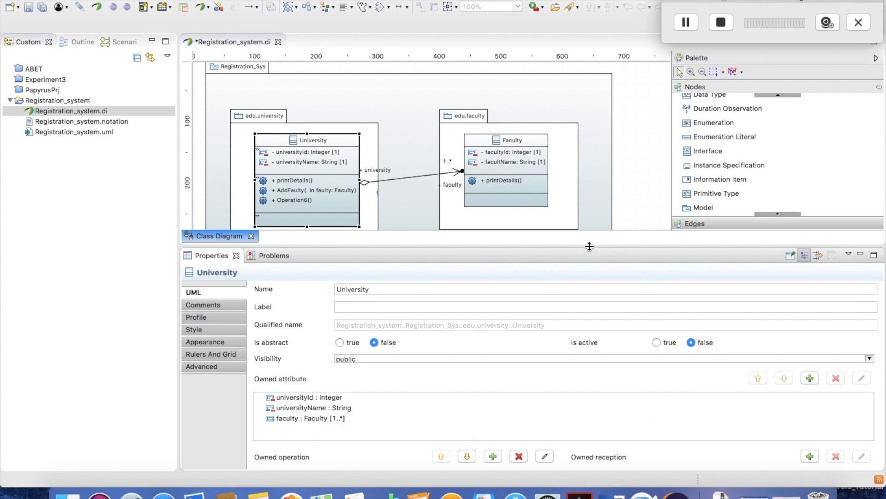
Rename the new operation below AddFaulty in the University class as DeleteFaculty.
left_click_drag(588, 244, 580, 123)
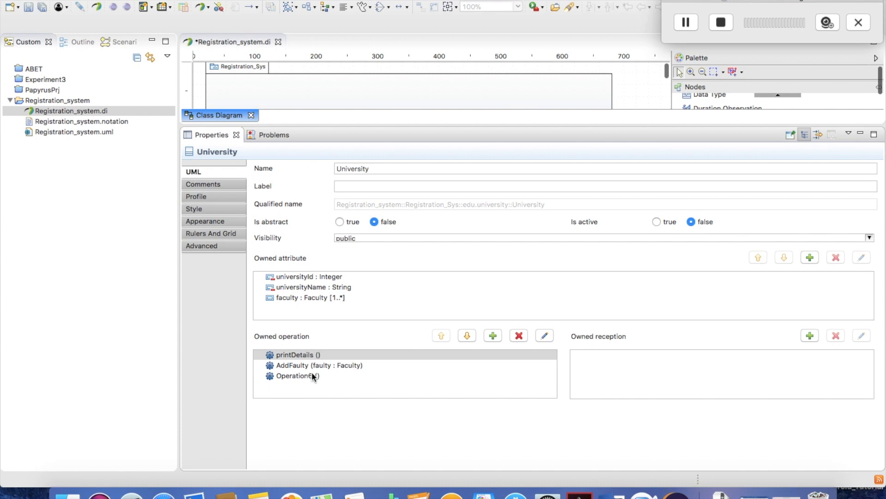
left_click(308, 375)
double_click(307, 376)
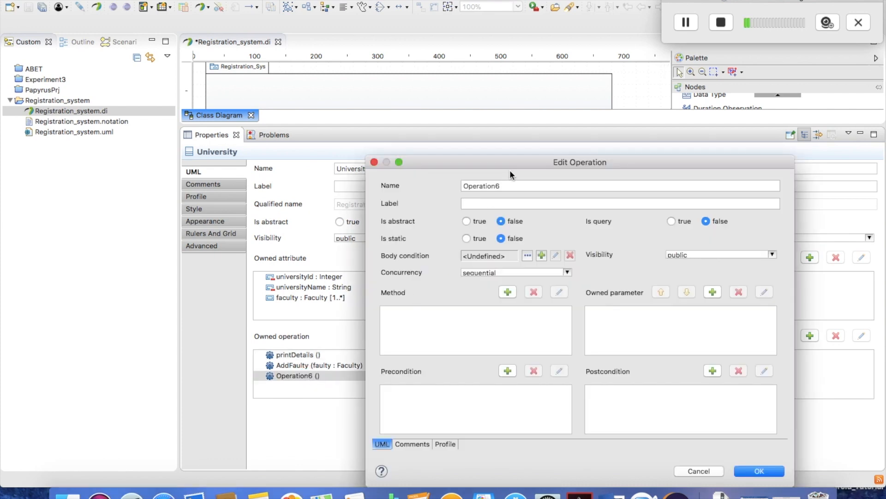
left_click_drag(501, 186, 458, 189)
type("D")
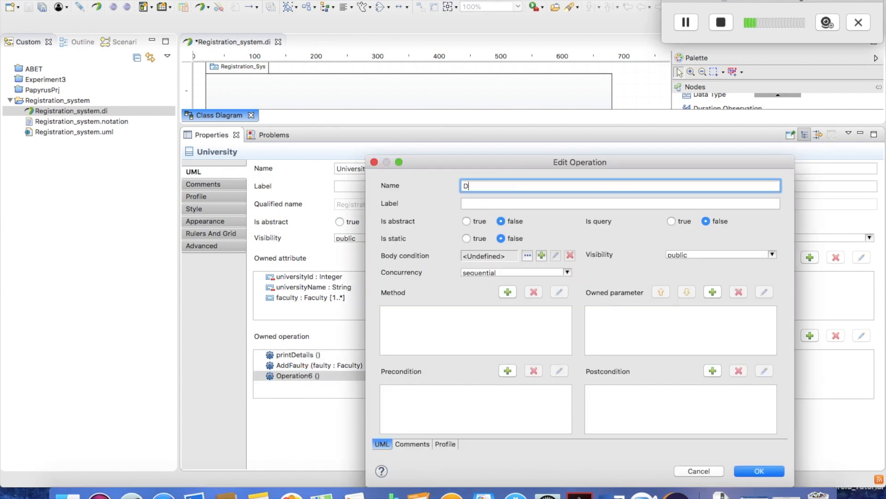
type("elect")
type("teFac")
type("ulty")
Create an owned parameter named faculty for the DeleteFaculty operation, with its effect set to delete.
left_click(714, 291)
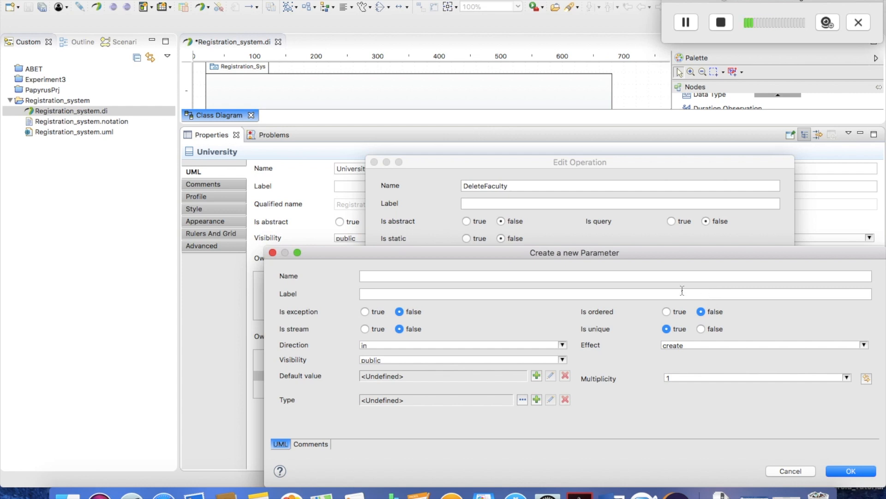
left_click(624, 277)
type("fa")
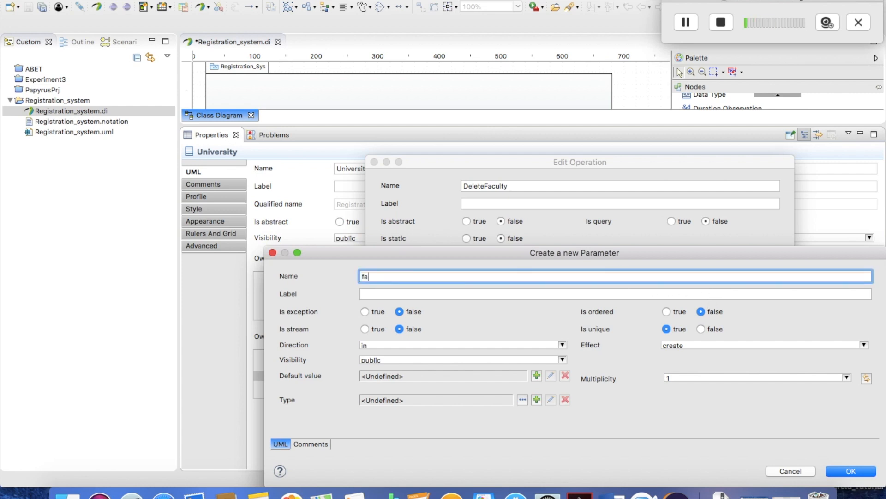
type("culty")
left_click(864, 344)
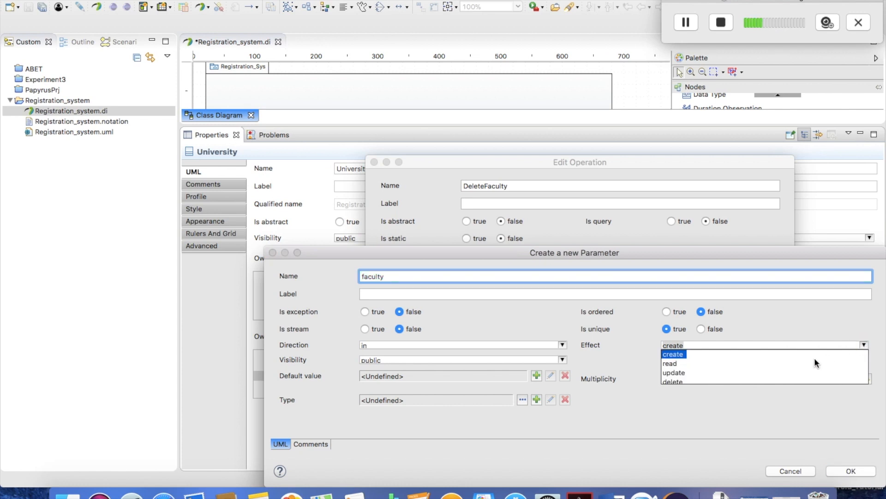
left_click(725, 379)
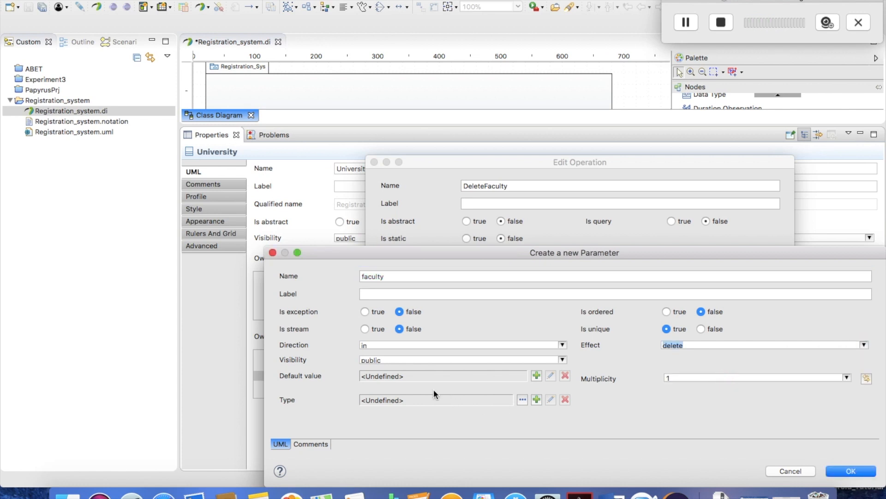
Set the faculty parameter's type to the Faculty class from the edu.faculty package, and confirm the parameter and the DeleteFaculty operation.
left_click(521, 398)
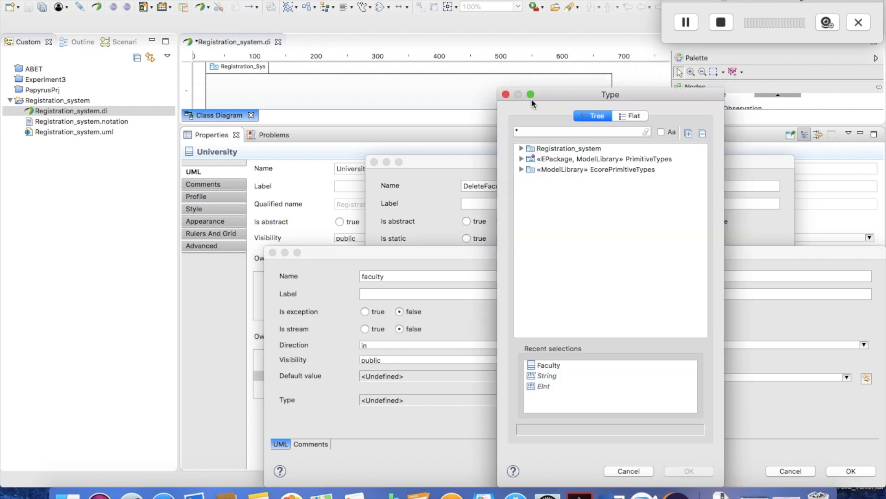
left_click(521, 159)
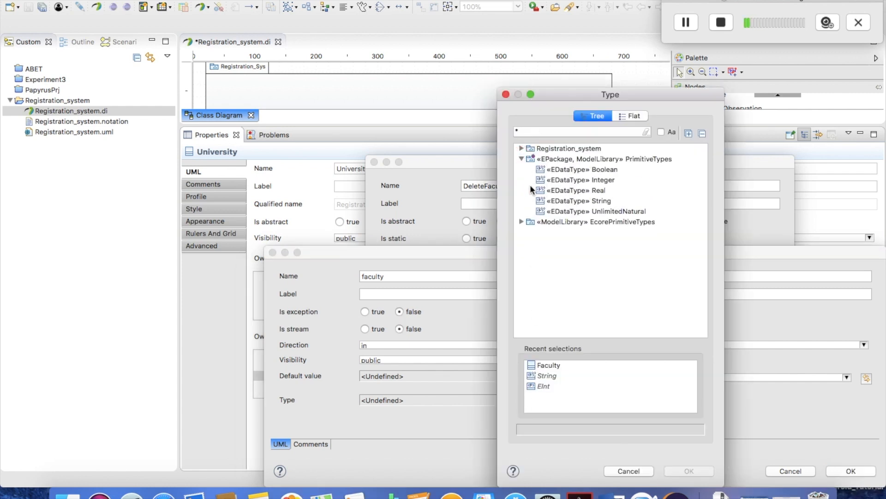
left_click(522, 159)
left_click(521, 149)
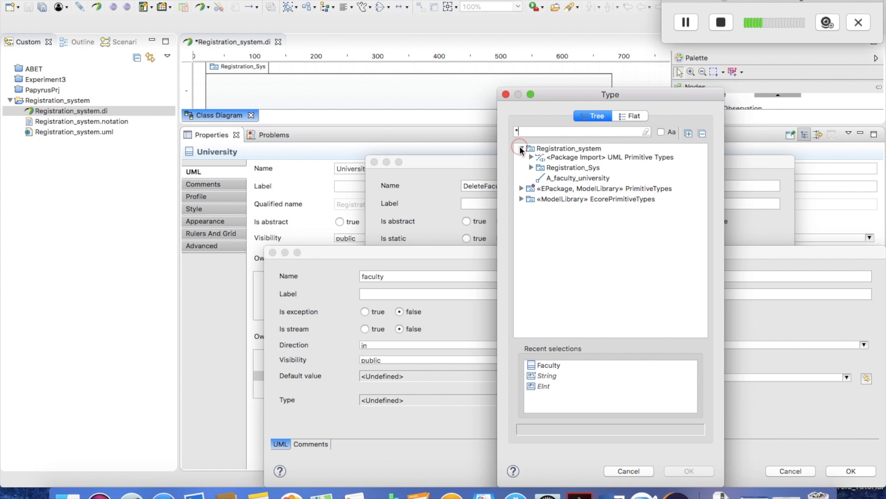
left_click(531, 169)
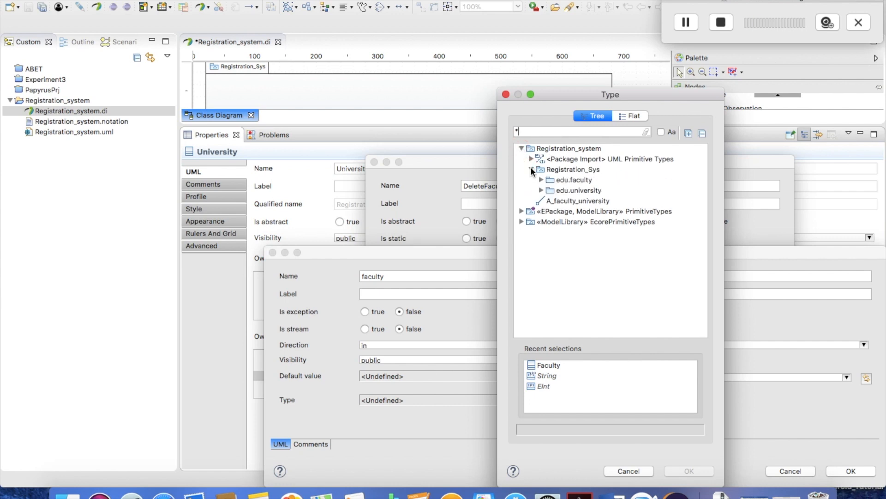
left_click(542, 180)
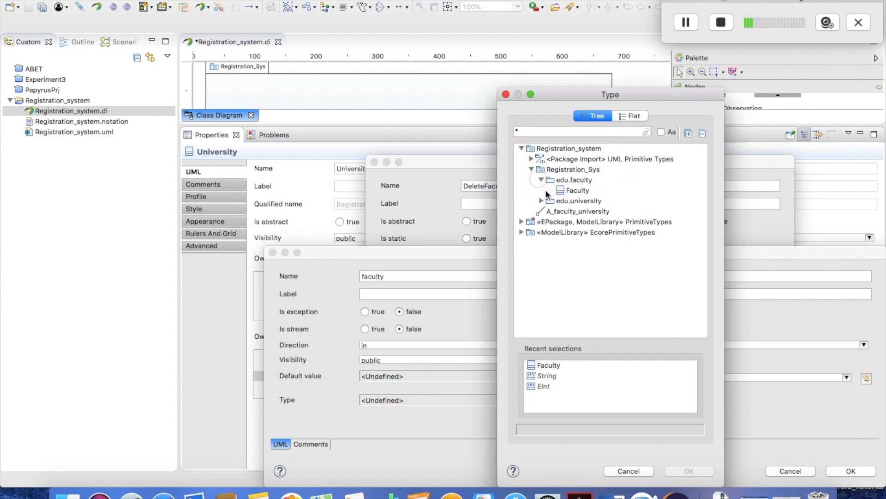
left_click(571, 191)
left_click(677, 466)
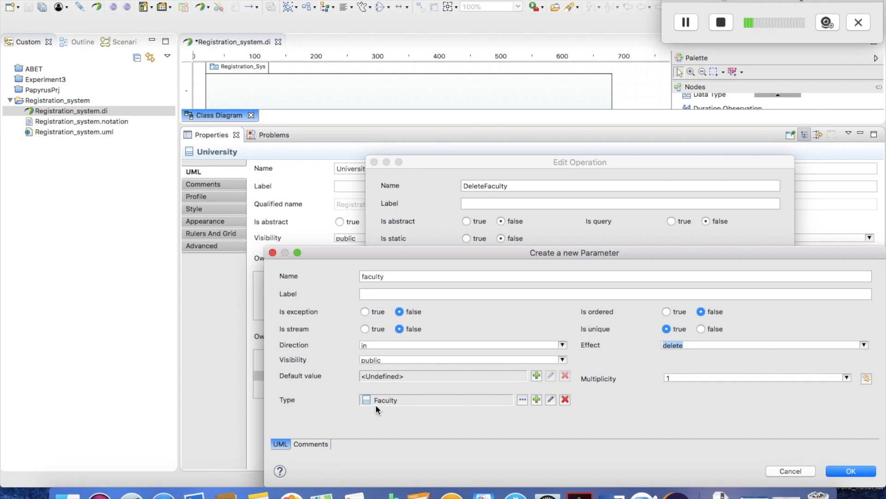
left_click(854, 471)
left_click(781, 469)
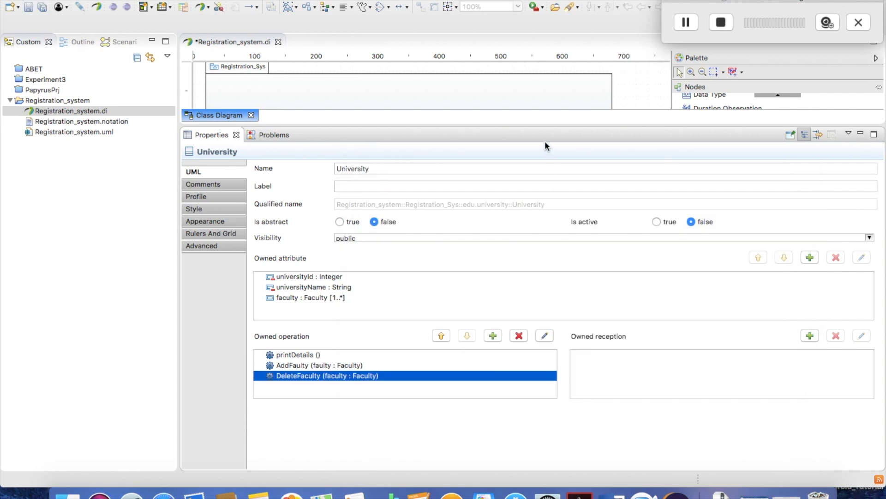
Widen the edu.university package slightly so it leaves more room around the University class.
left_click_drag(543, 125, 540, 307)
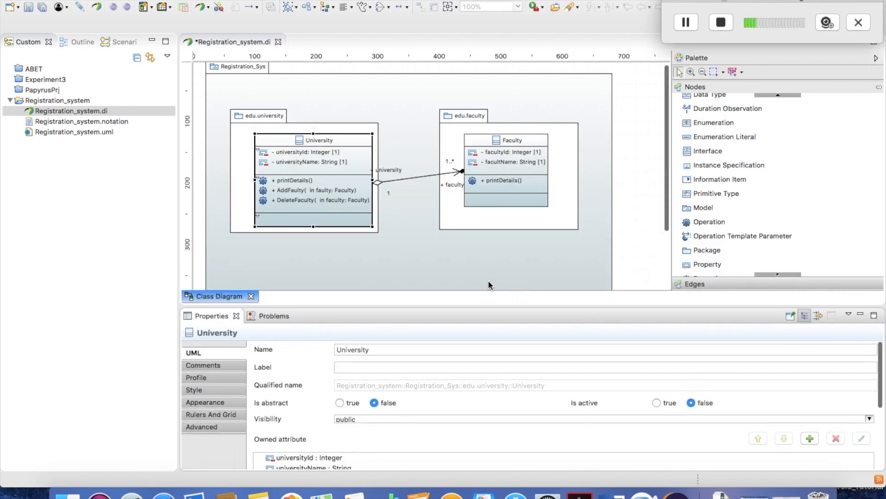
left_click(377, 230)
left_click_drag(378, 234, 391, 233)
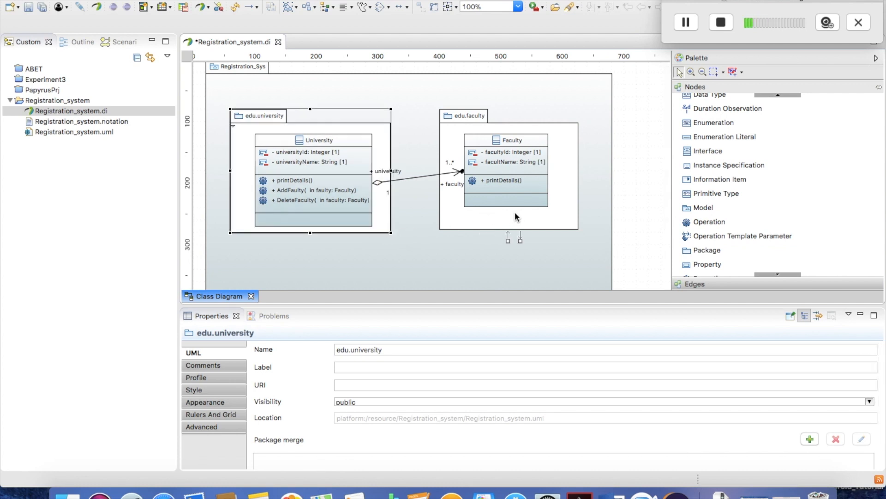
Enlarge the edu.faculty package in width and height, and move the Faculty class slightly lower so its association runs straight.
left_click(540, 215)
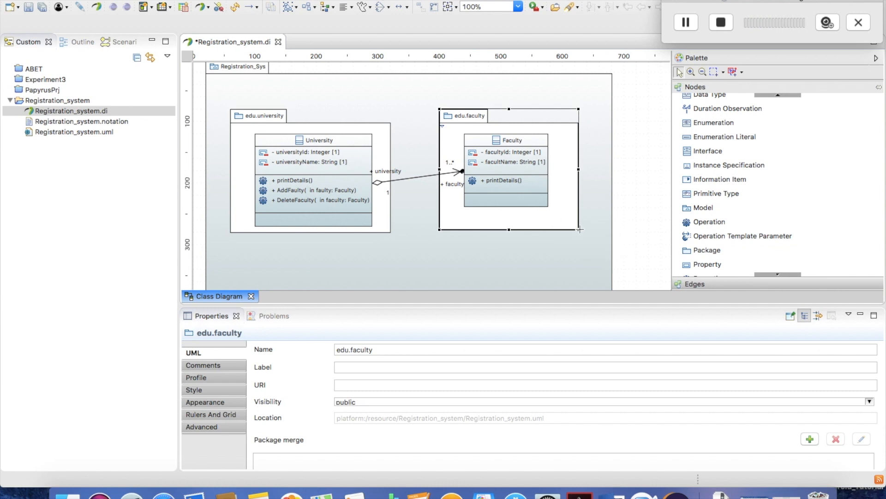
left_click_drag(579, 230, 589, 248)
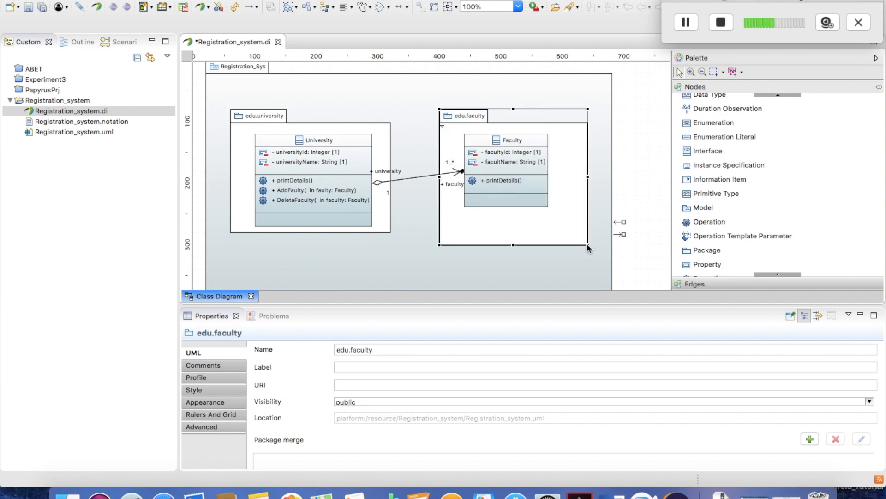
left_click(527, 194)
left_click_drag(531, 199, 532, 201)
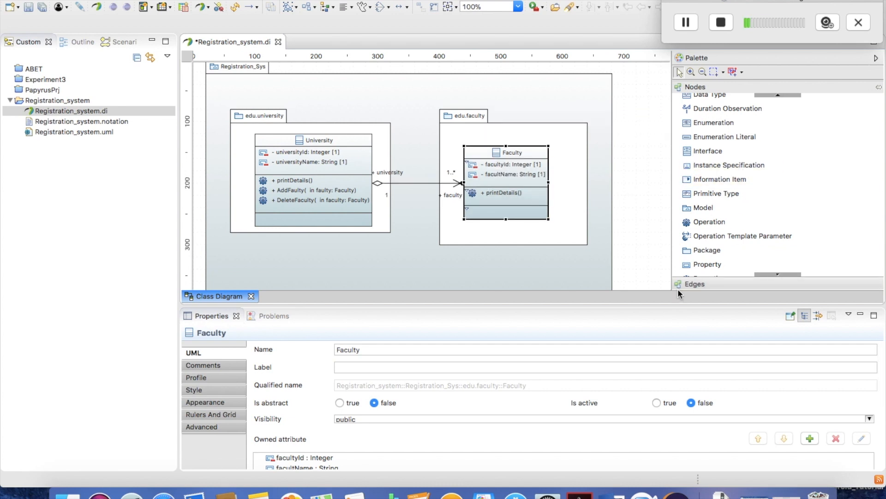
Add a new package inside Registration_Sys, below and between the edu.university and edu.faculty packages.
left_click_drag(678, 305, 671, 450)
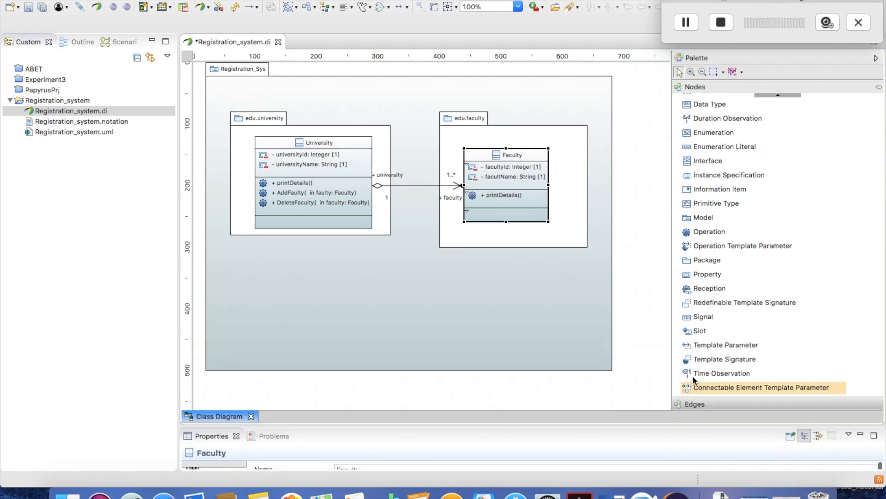
left_click(710, 260)
left_click(327, 290)
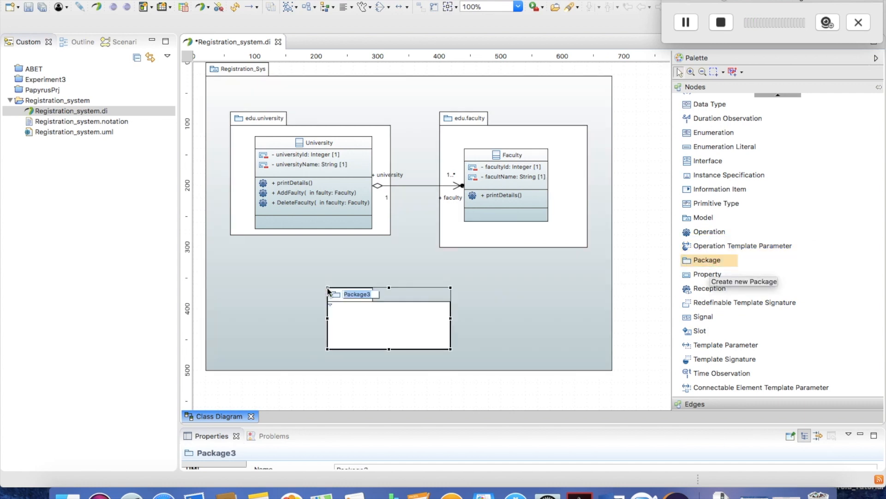
Enlarge the outer Registration_Sys package in width and height, and save the model.
left_click(603, 358)
left_click_drag(612, 372, 748, 495)
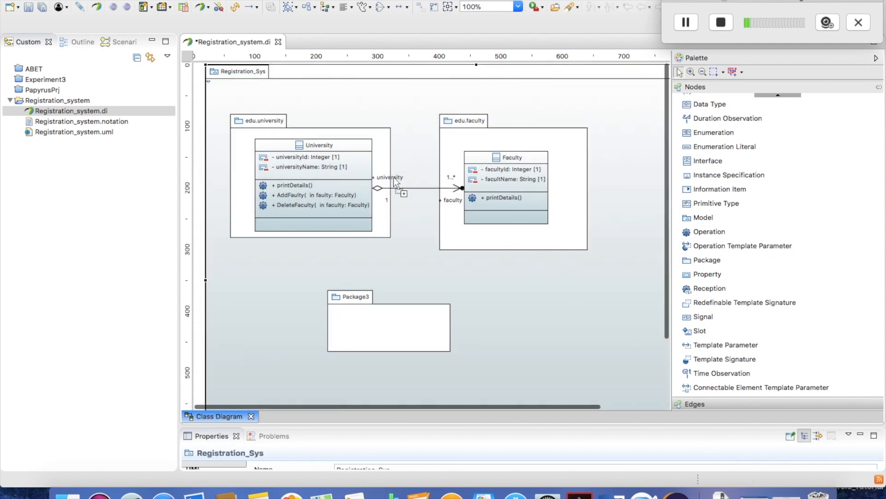
left_click(41, 7)
Rename the new package below the other two as edu.university.department.
left_click(363, 295)
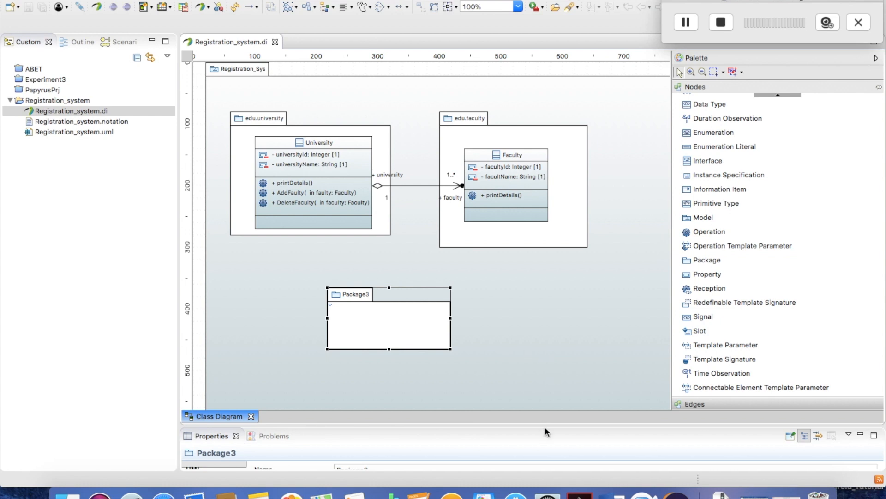
left_click_drag(545, 423, 504, 322)
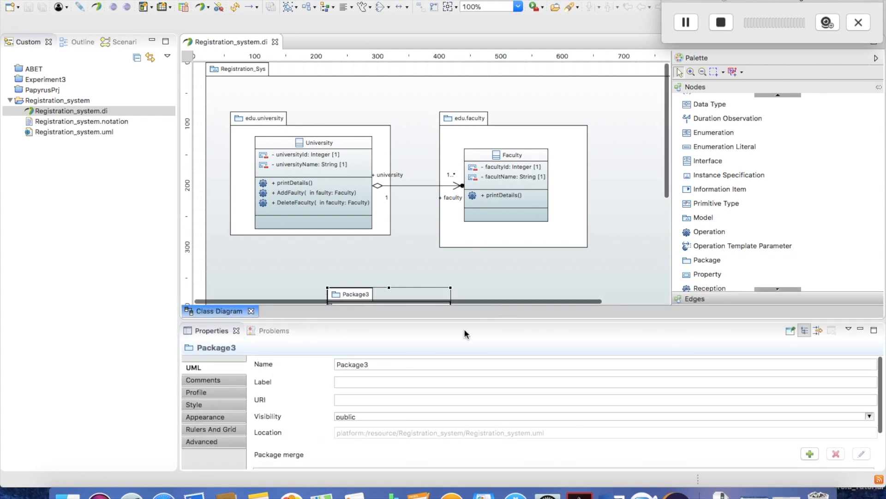
double_click(378, 364)
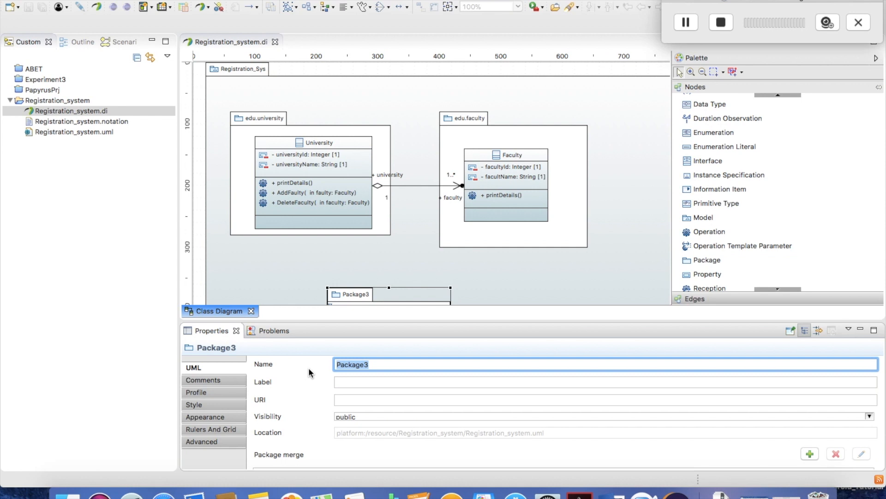
type("edu")
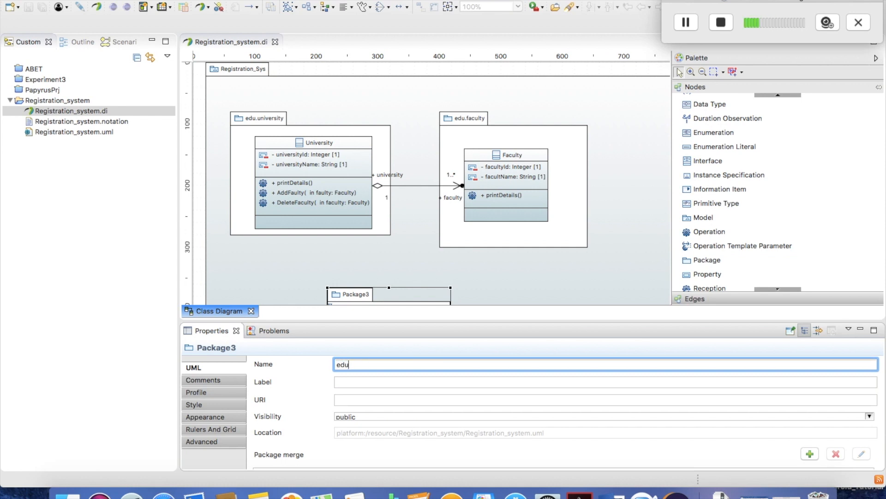
type(".university.department")
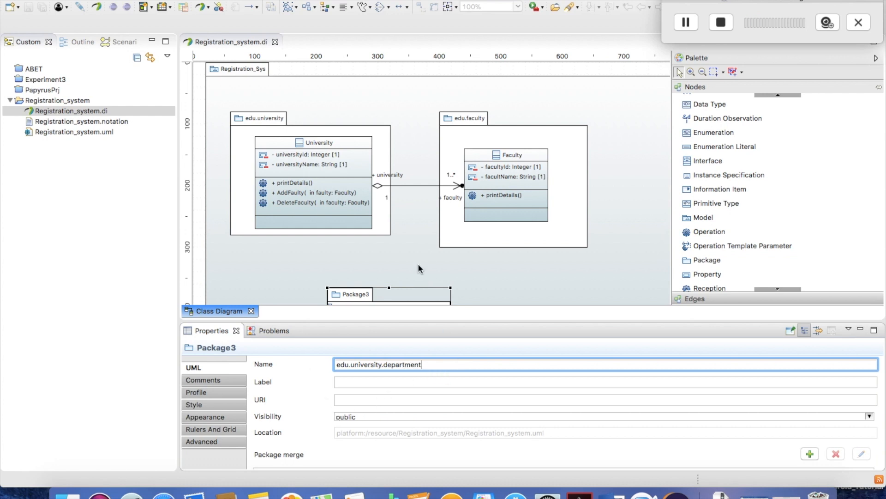
left_click(399, 287)
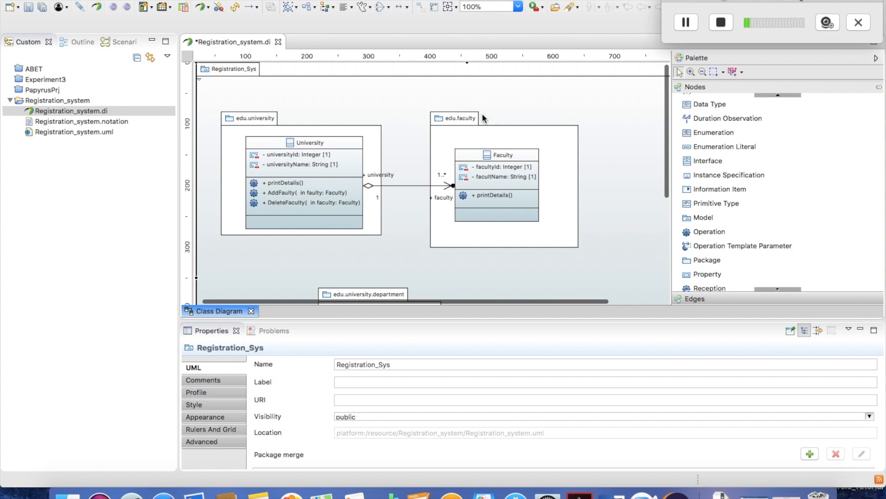
Rename the edu.faculty package as edu.university.faculty.
left_click(458, 136)
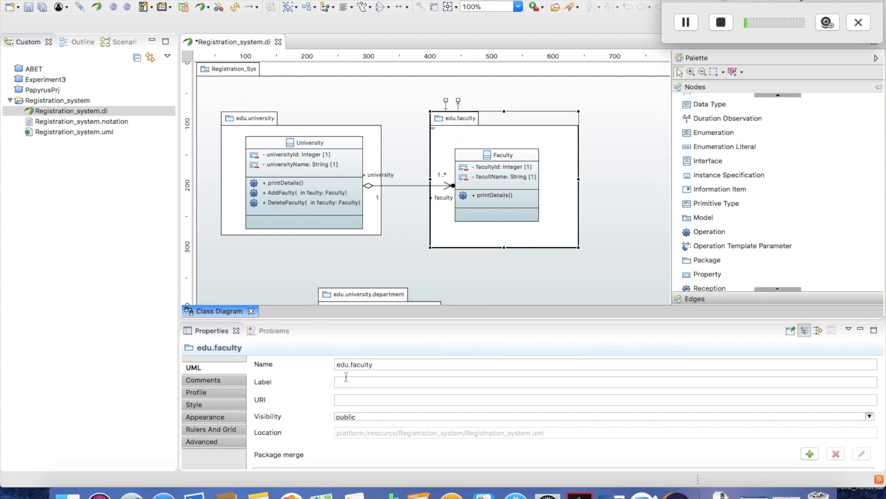
left_click(351, 364)
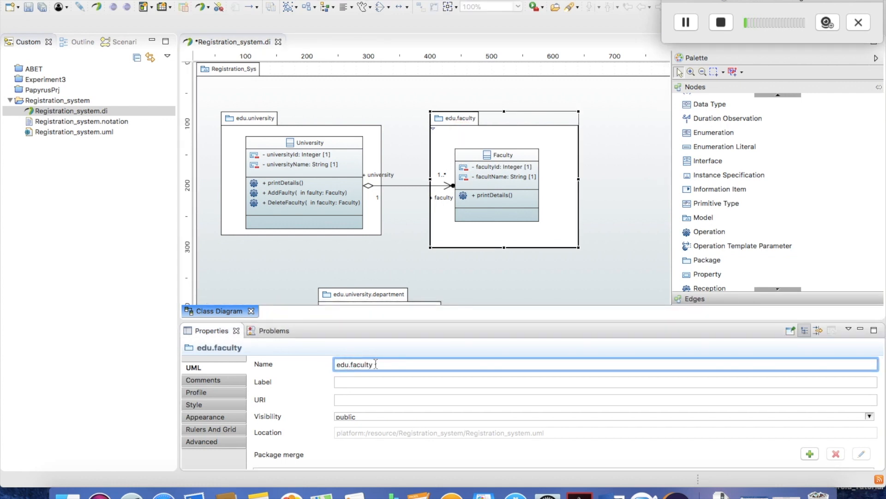
type("univers")
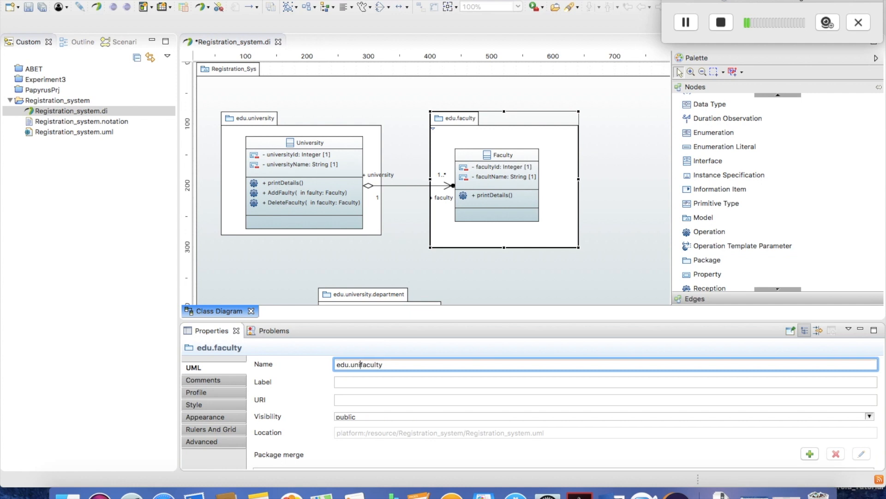
type("ity.")
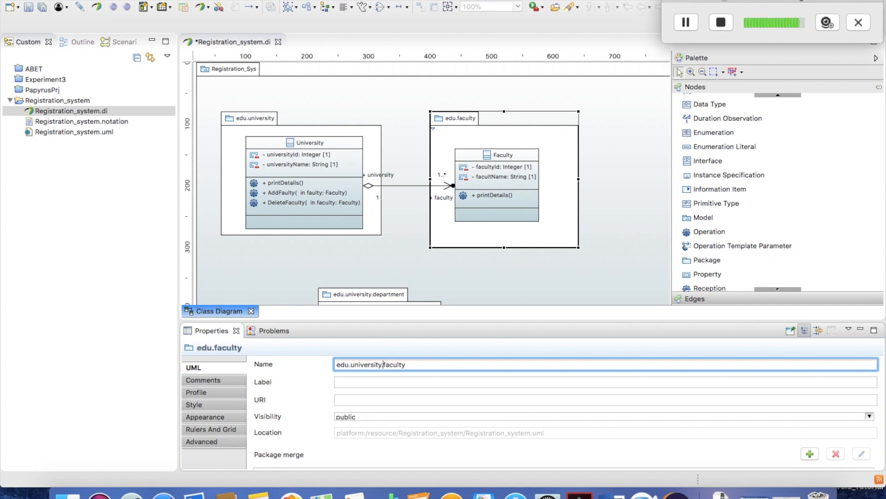
left_click(446, 284)
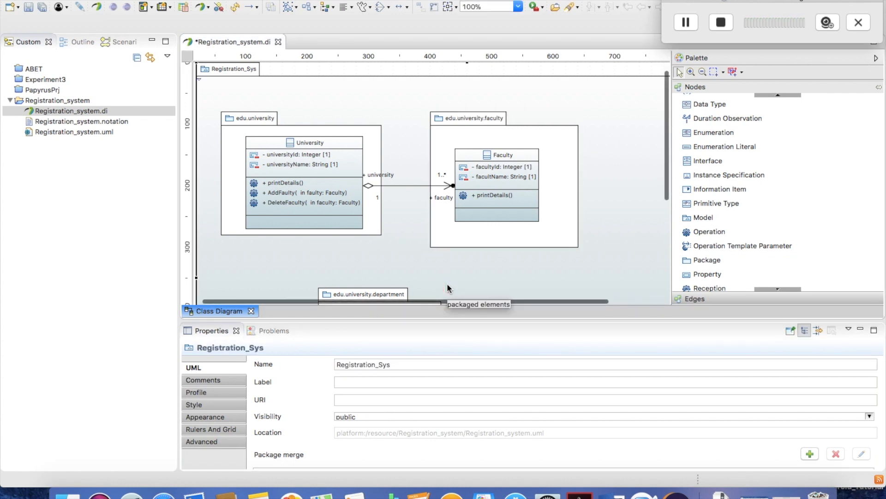
Reposition the edu.university.department package slightly higher and further right, and enlarge it to make room for a class.
left_click_drag(440, 320, 450, 418)
left_click(407, 333)
left_click_drag(406, 332, 542, 370)
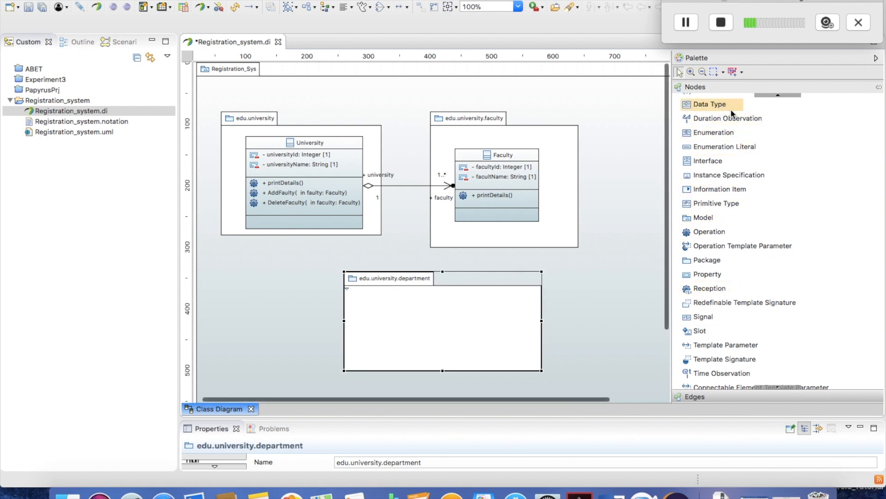
Add a class named Department inside the edu.university.department package.
left_click(773, 95)
left_click(710, 98)
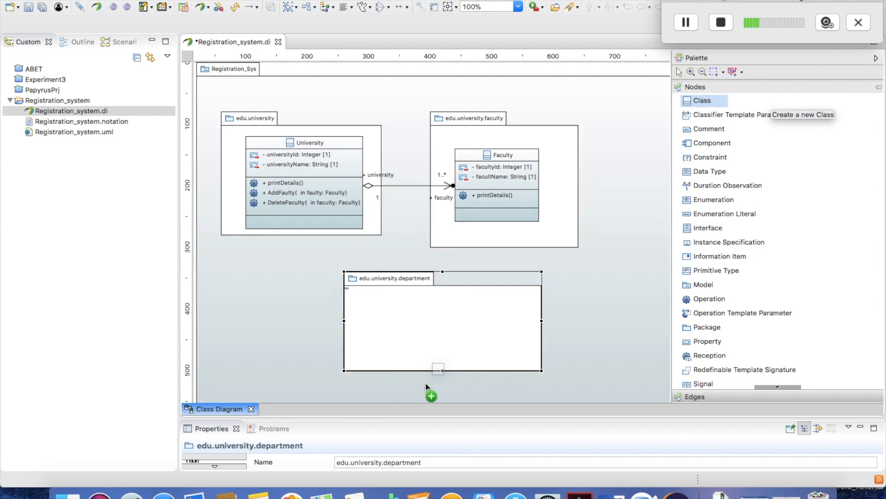
left_click(402, 314)
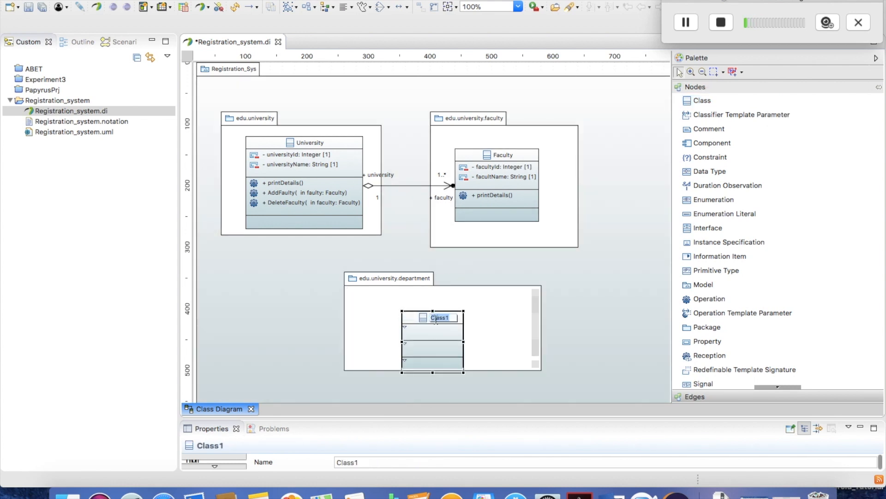
type("De")
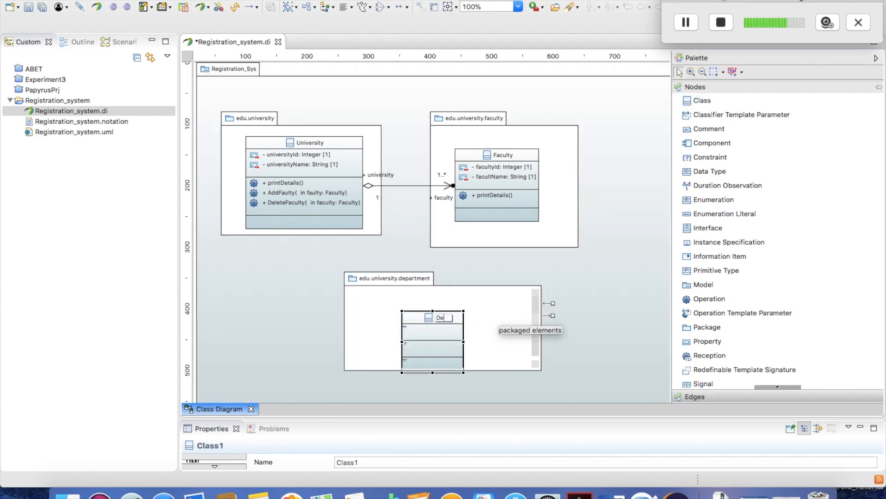
type("partment")
left_click(600, 258)
Enlarge the edu.university.department package and move the Department class up and right so it fits fully inside.
left_click(388, 305)
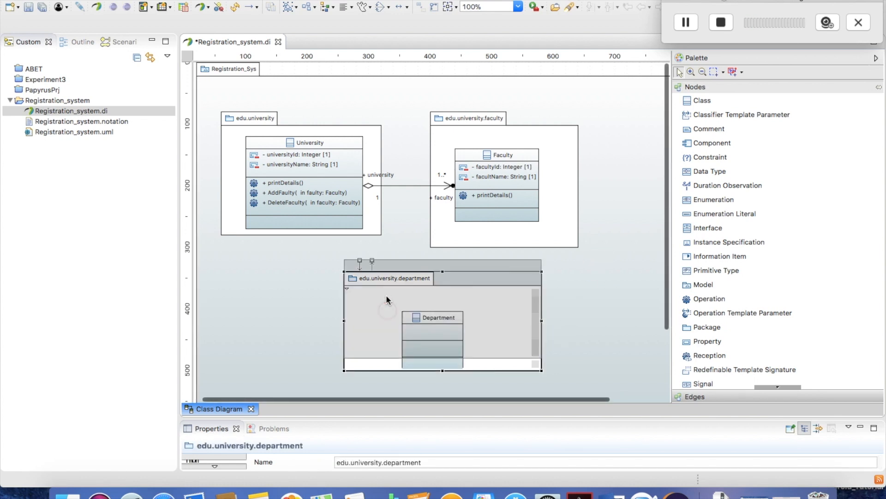
left_click_drag(542, 370, 571, 383)
left_click_drag(418, 330, 434, 316)
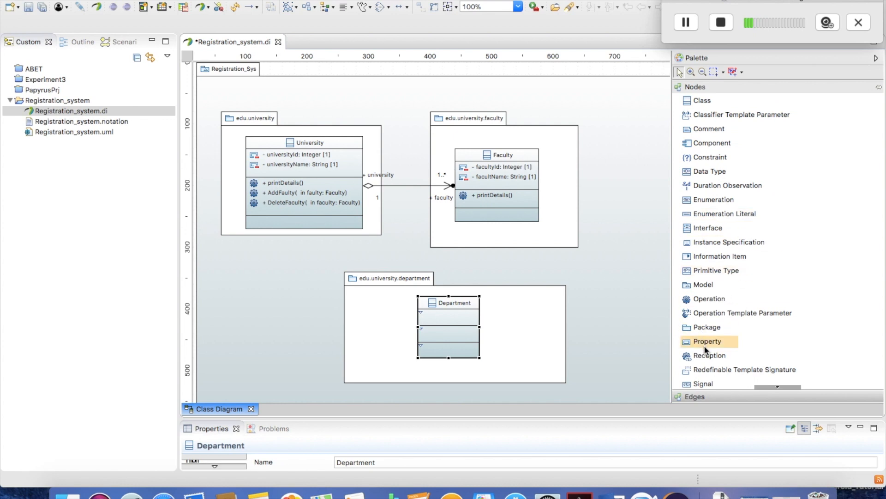
Add two properties and one operation, all with their default names, to the Department class.
left_click(715, 338)
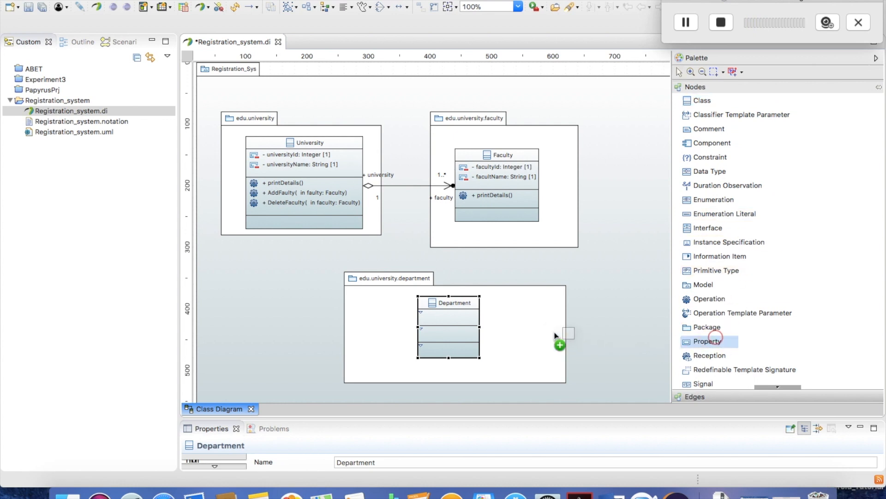
left_click(422, 317)
left_click(715, 341)
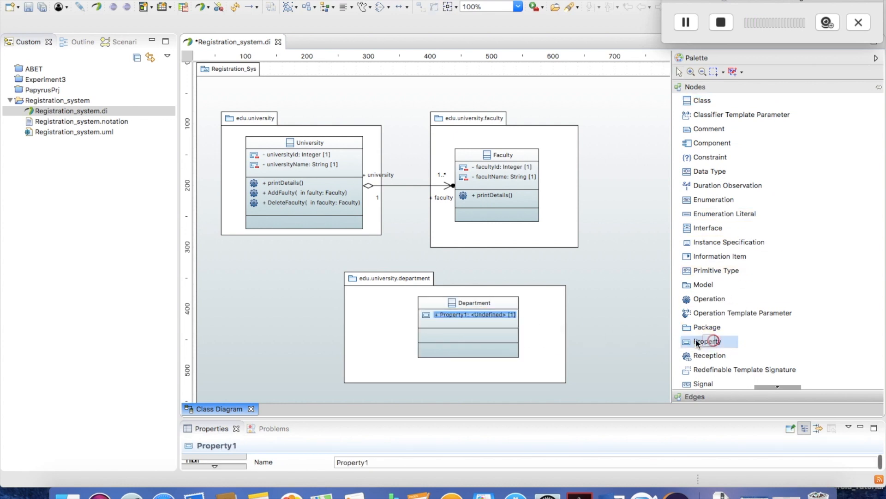
left_click(461, 324)
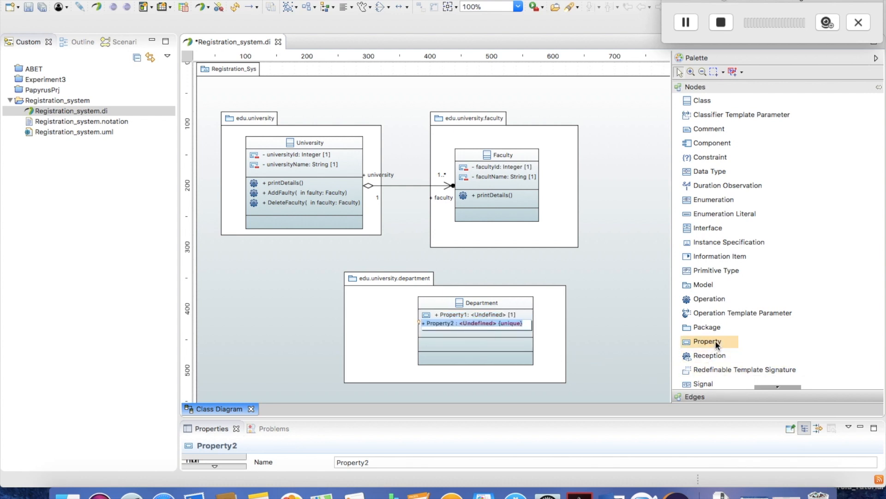
left_click(710, 298)
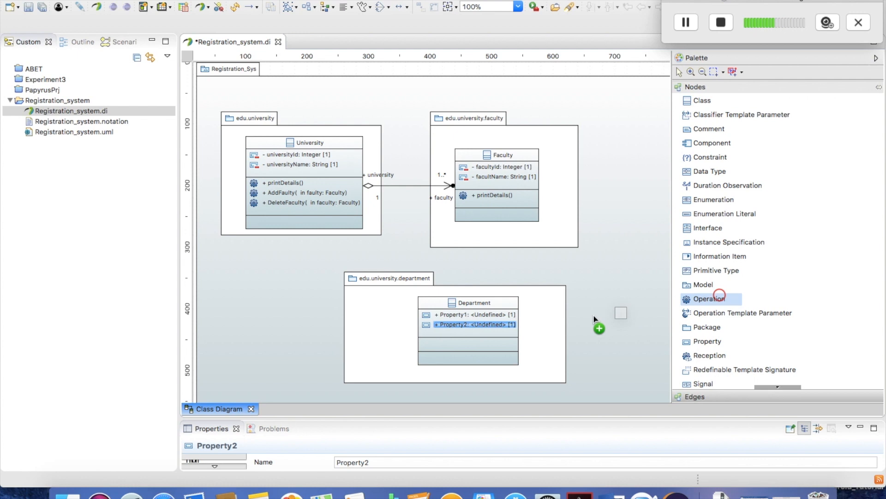
left_click(469, 346)
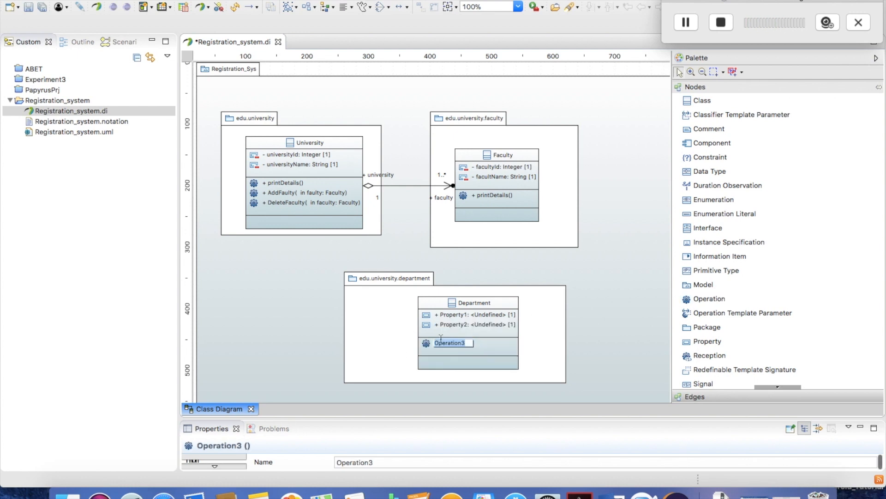
Rename Department's first attribute, Property1, as departmentId and set its visibility to private.
left_click(426, 300)
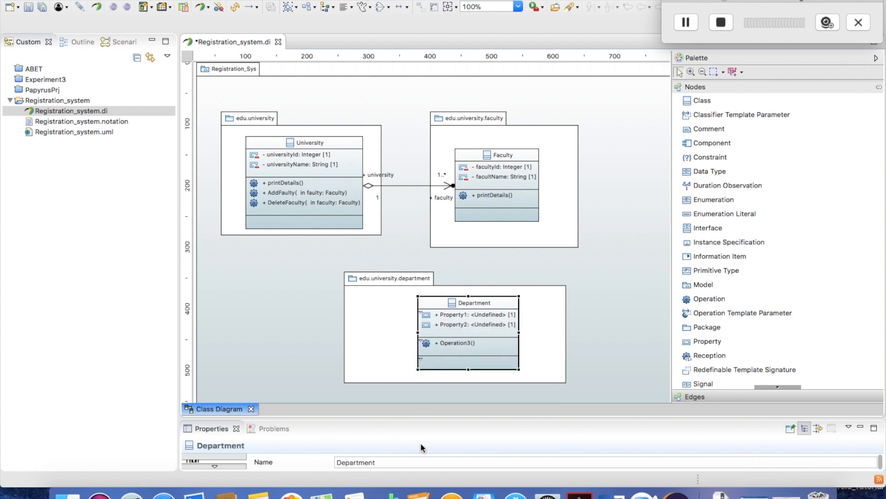
left_click_drag(419, 418, 431, 156)
left_click(297, 311)
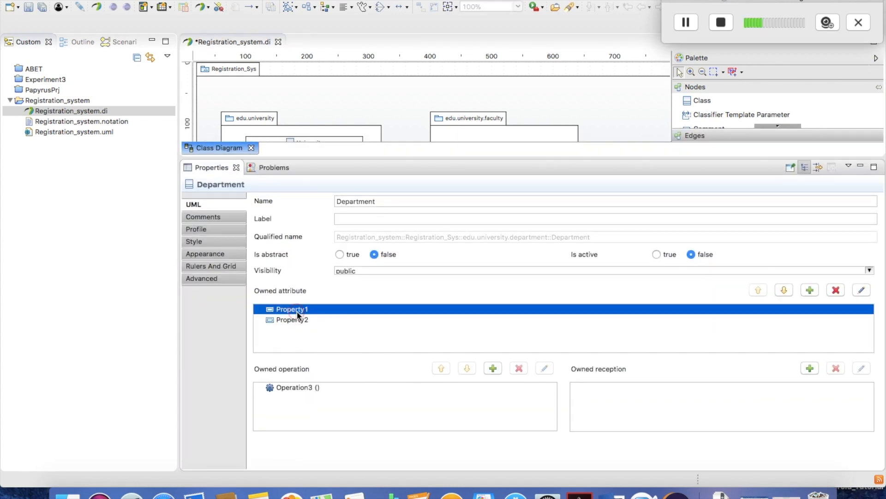
double_click(297, 312)
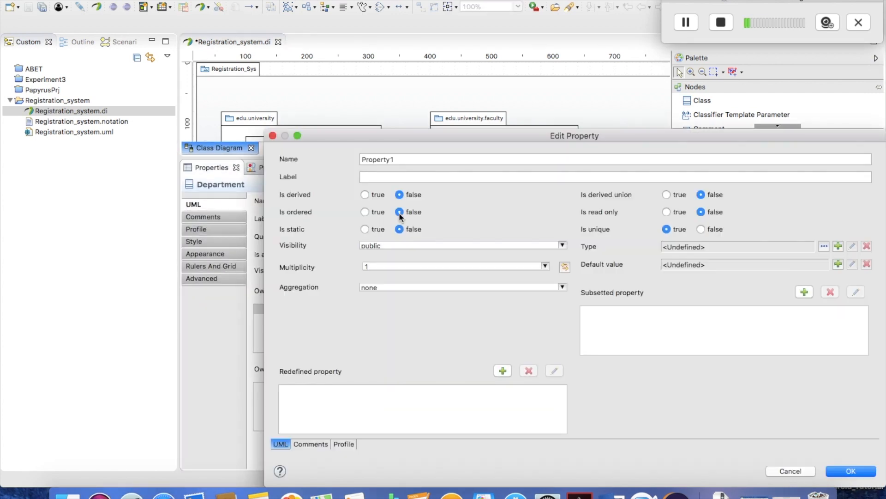
double_click(399, 160)
type("depa")
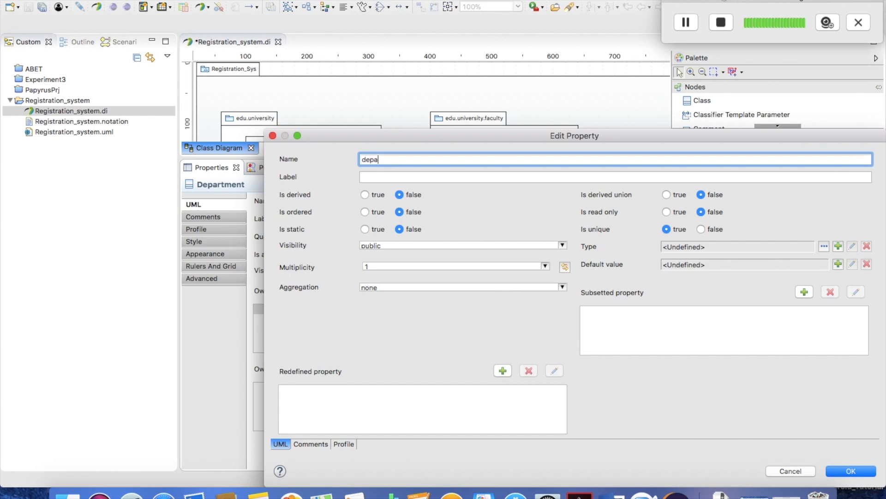
type("rtmentId")
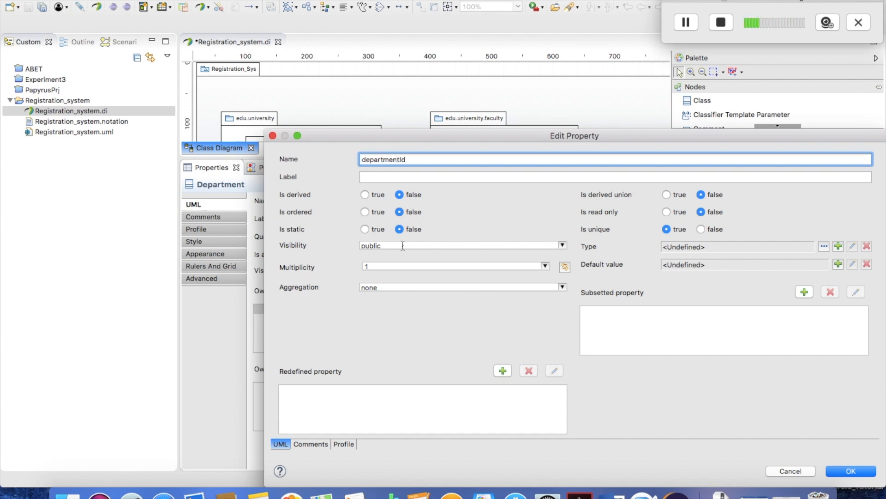
left_click(563, 245)
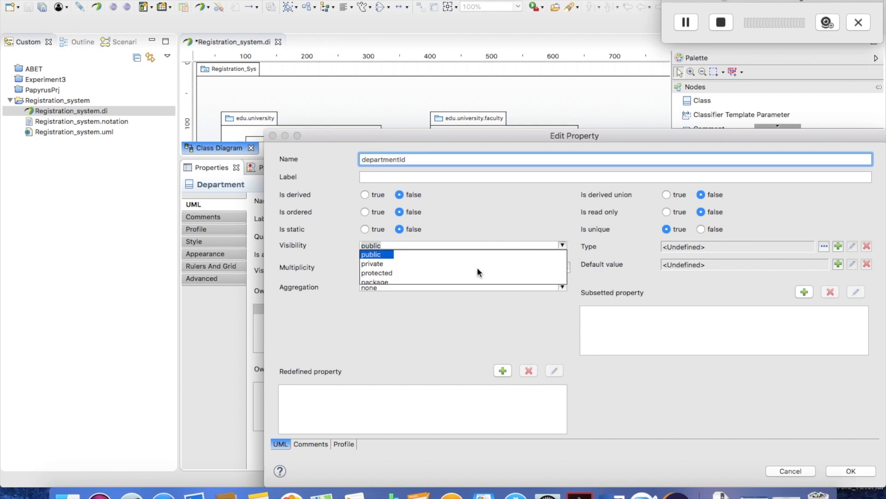
left_click(464, 272)
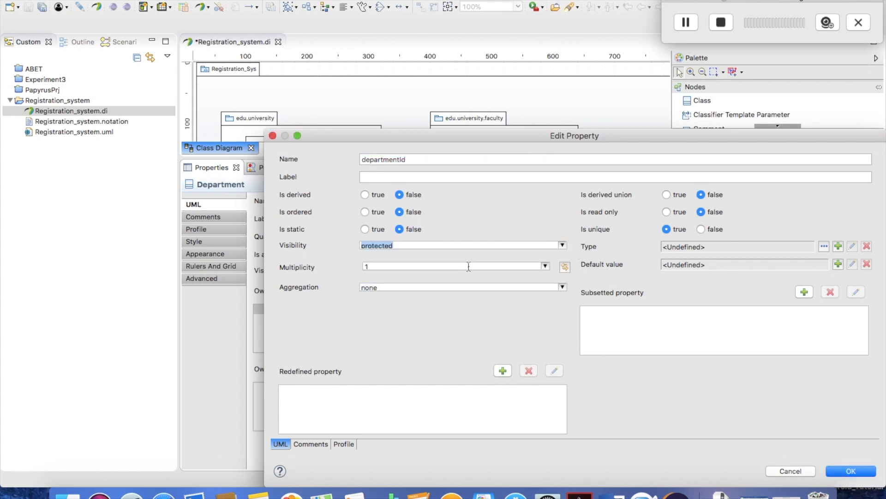
left_click(564, 245)
left_click(375, 267)
Set the type of departmentId to the primitive type Integer and accept the property edits.
left_click(825, 246)
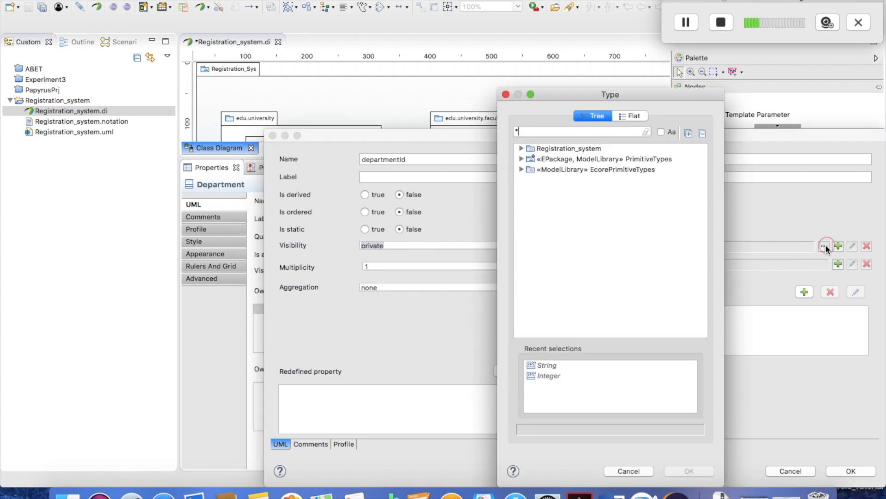
left_click(522, 159)
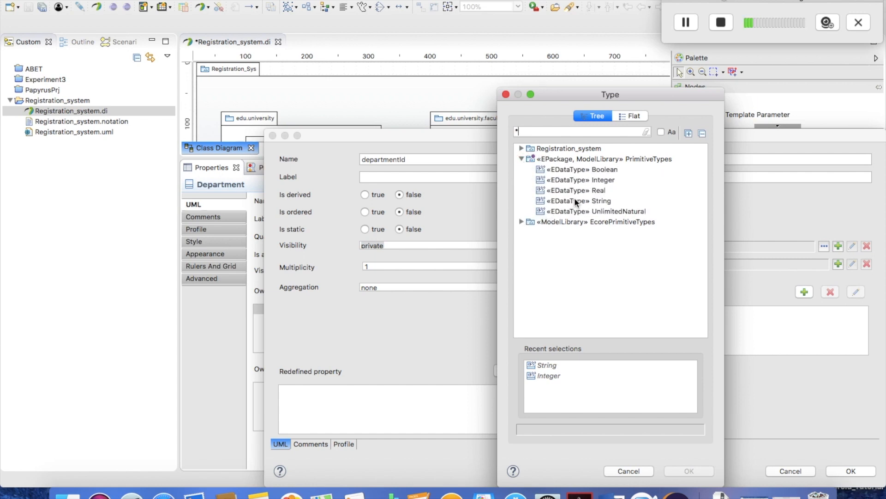
left_click(592, 181)
left_click(688, 471)
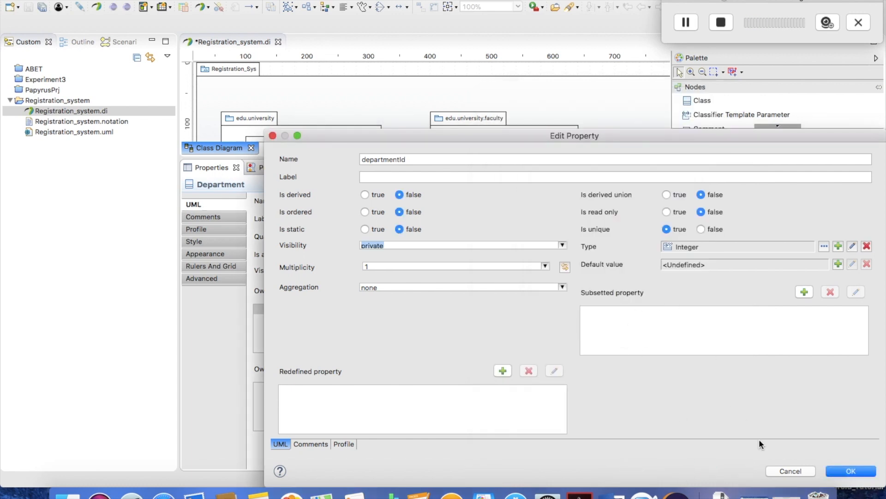
left_click(852, 470)
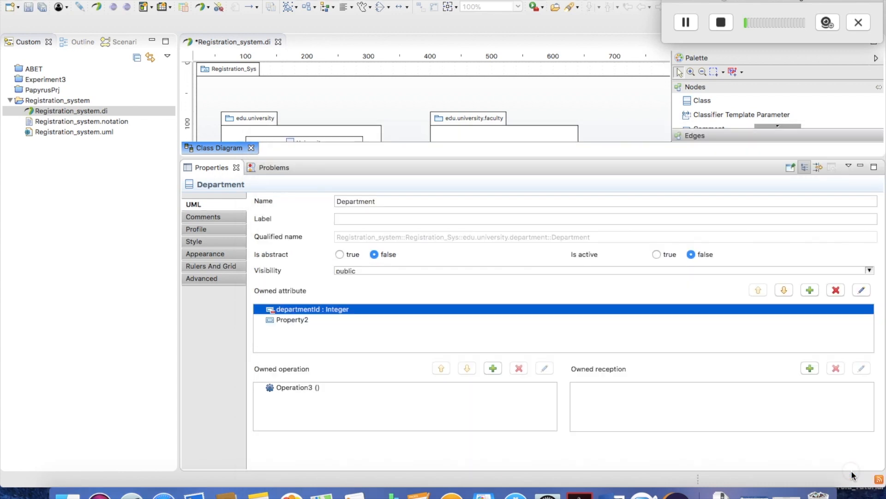
Rename Department's Property2 attribute as departmentName with private visibility, and open its type selection.
left_click(301, 321)
double_click(299, 320)
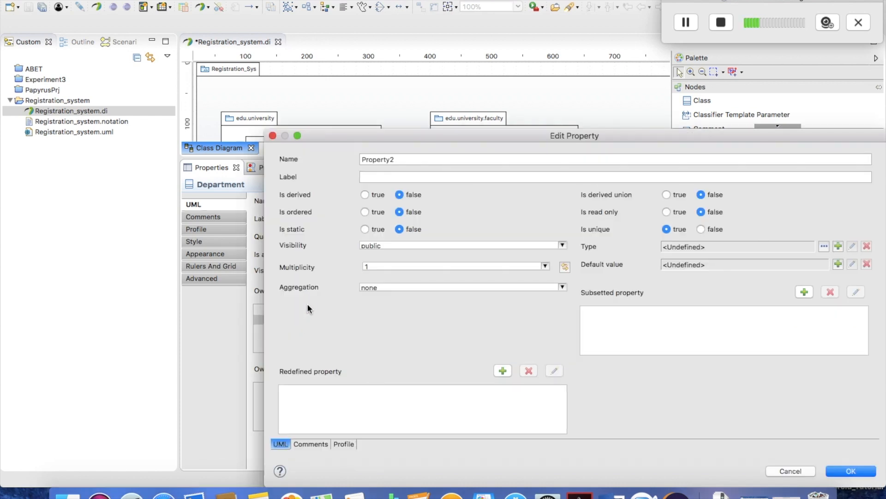
left_click_drag(411, 159, 331, 160)
type("do")
type("pa")
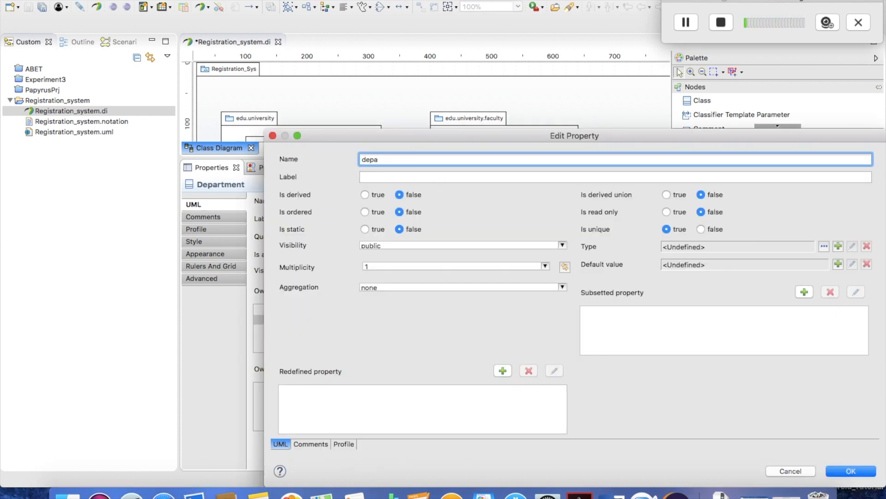
type("rtmentNamwe")
left_click(564, 246)
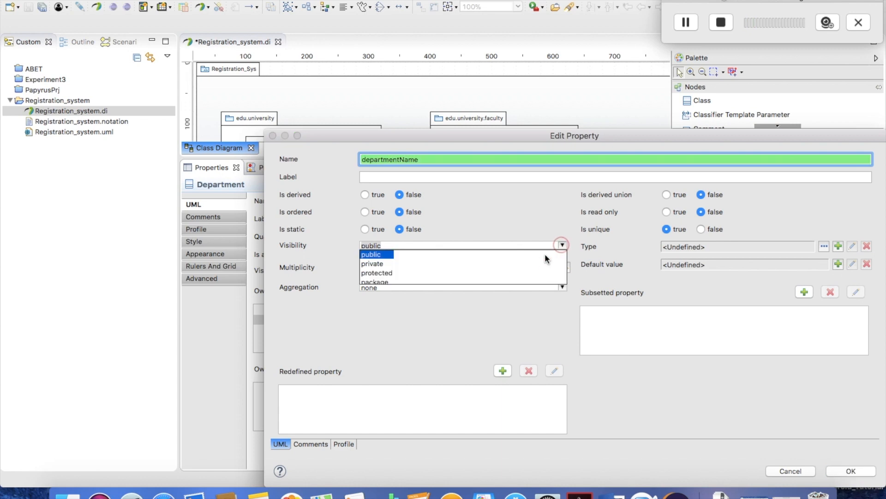
left_click(373, 261)
left_click(827, 245)
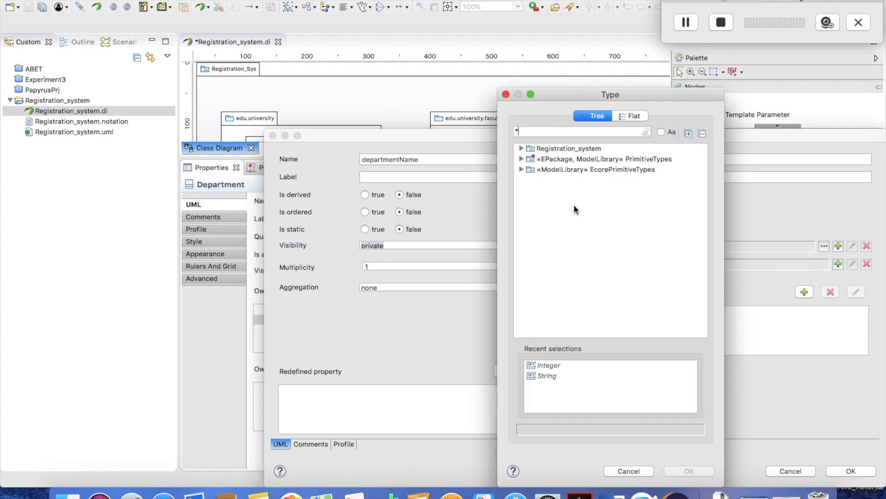
left_click(521, 159)
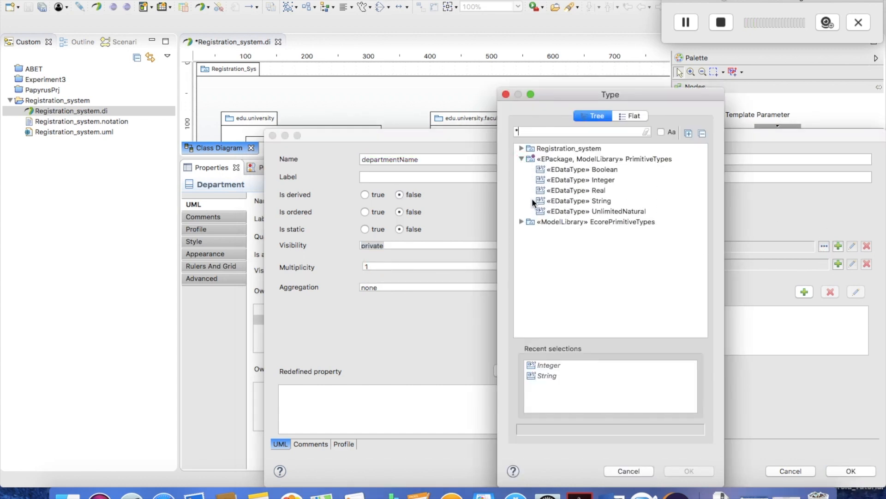
left_click(522, 159)
left_click(521, 149)
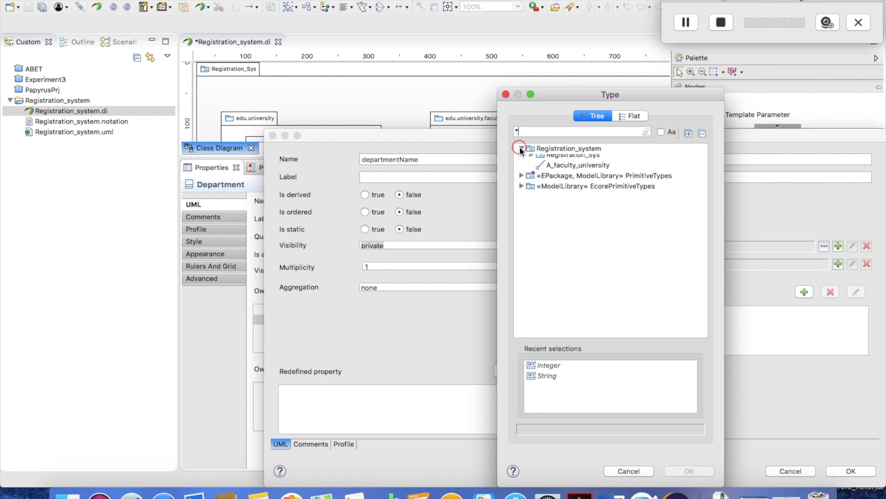
left_click(531, 169)
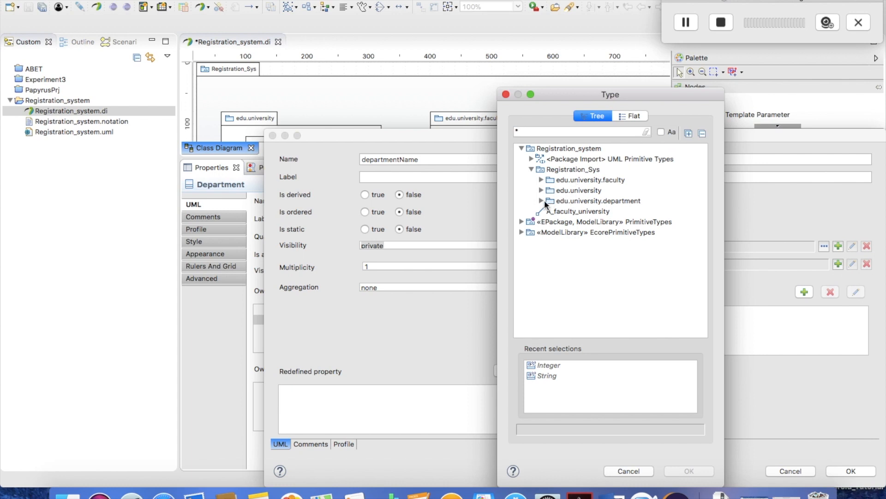
left_click(541, 180)
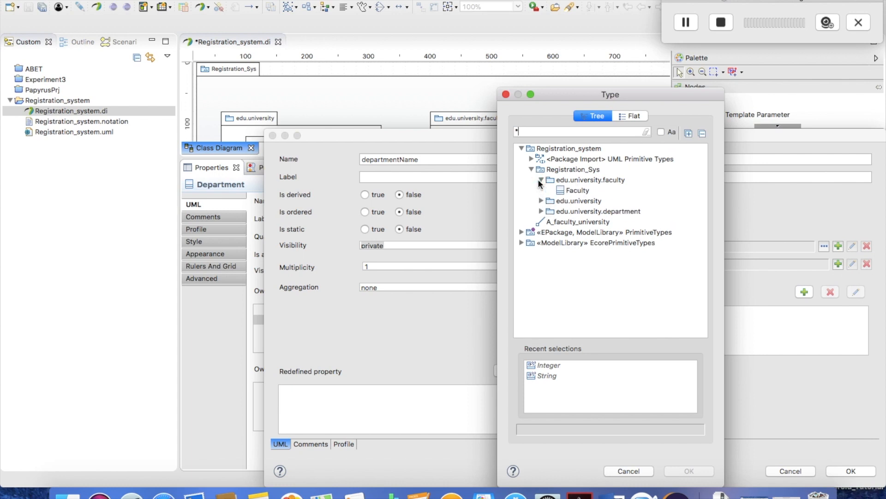
left_click(539, 180)
left_click(520, 148)
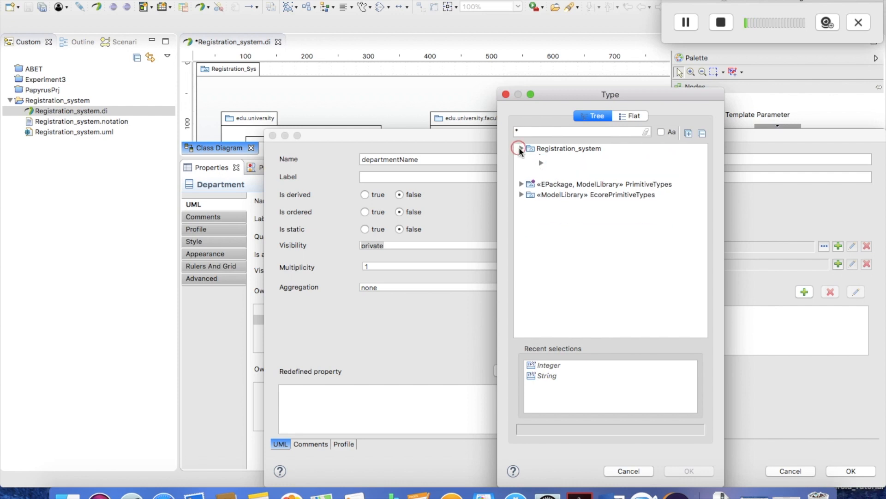
Set the type of departmentName to the primitive type String and accept the property edits.
left_click(521, 159)
left_click(578, 199)
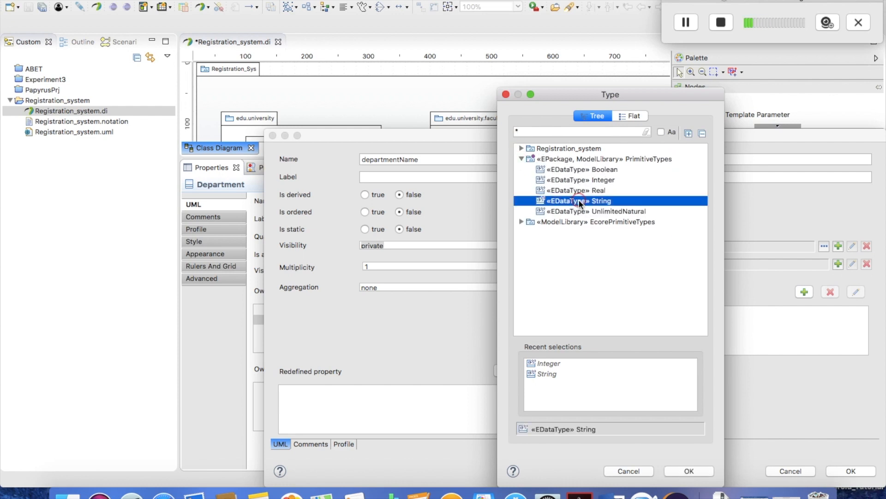
left_click(677, 468)
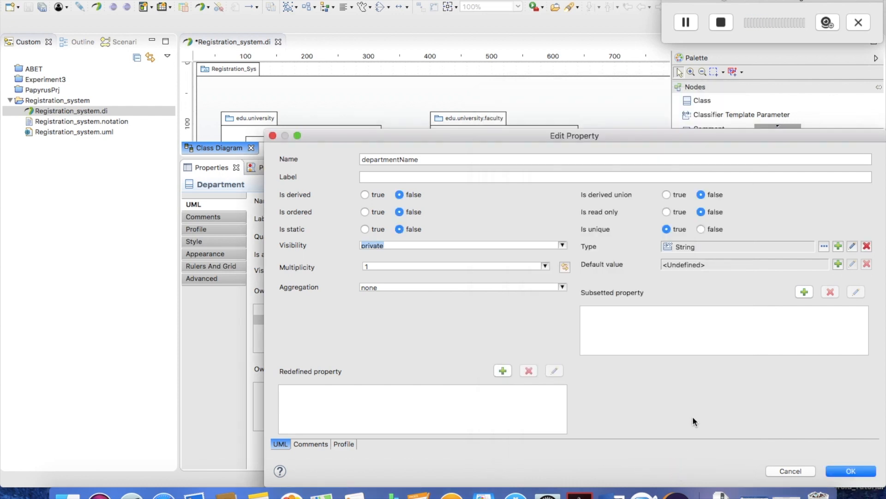
left_click(846, 470)
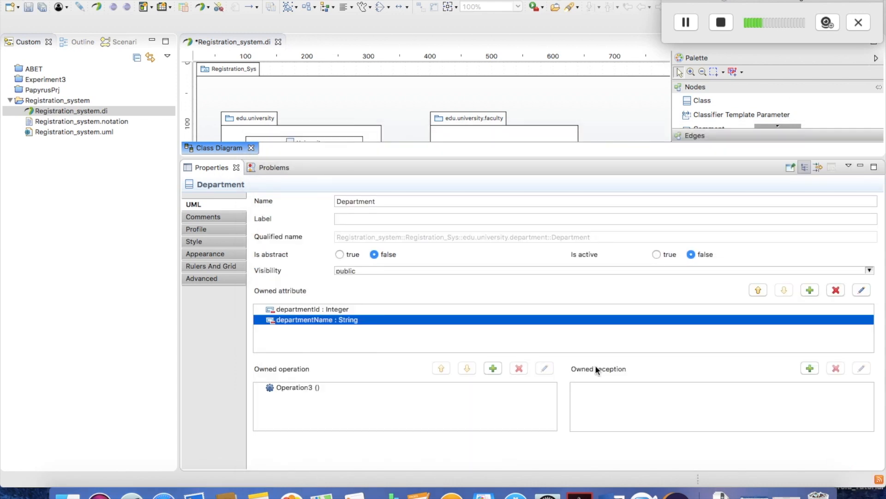
Try to rename Department's Operation3 operation as printDetails.
left_click(294, 387)
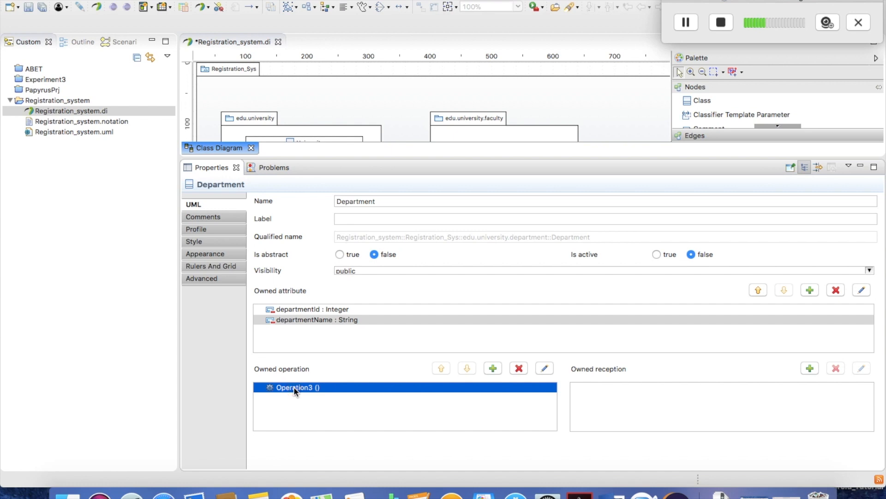
double_click(293, 386)
double_click(503, 186)
type("printDetails")
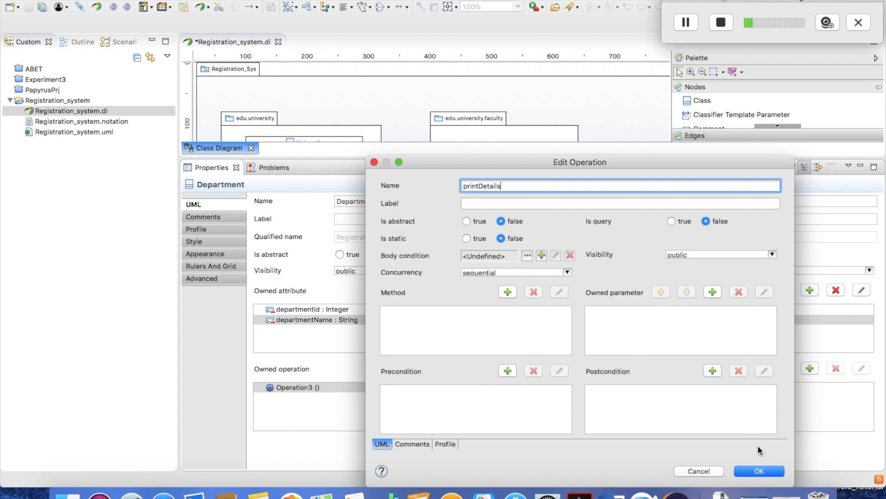
left_click(741, 471)
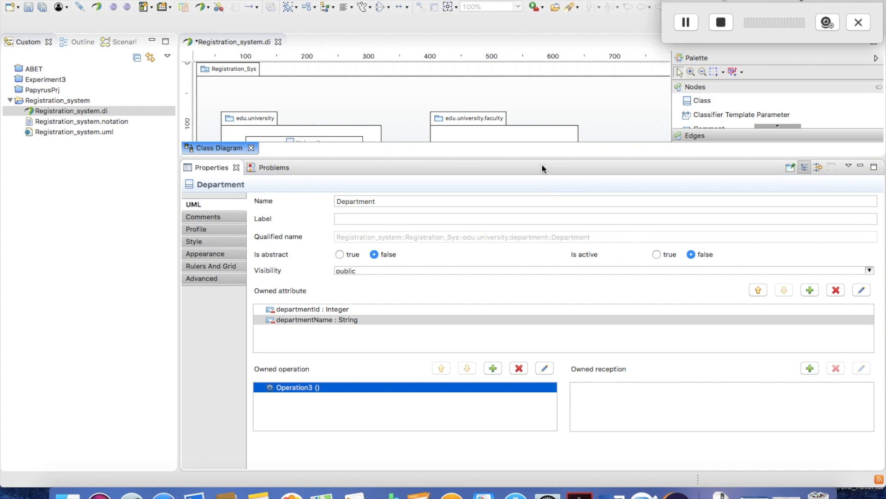
Give the diagram more room again and move the edu.university.department package slightly to the right.
left_click_drag(543, 157, 573, 377)
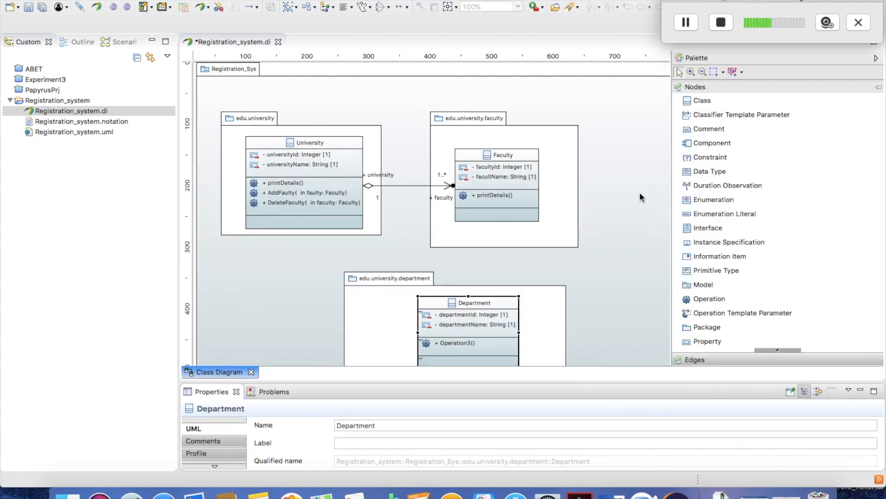
left_click(558, 335)
left_click_drag(558, 334, 586, 324)
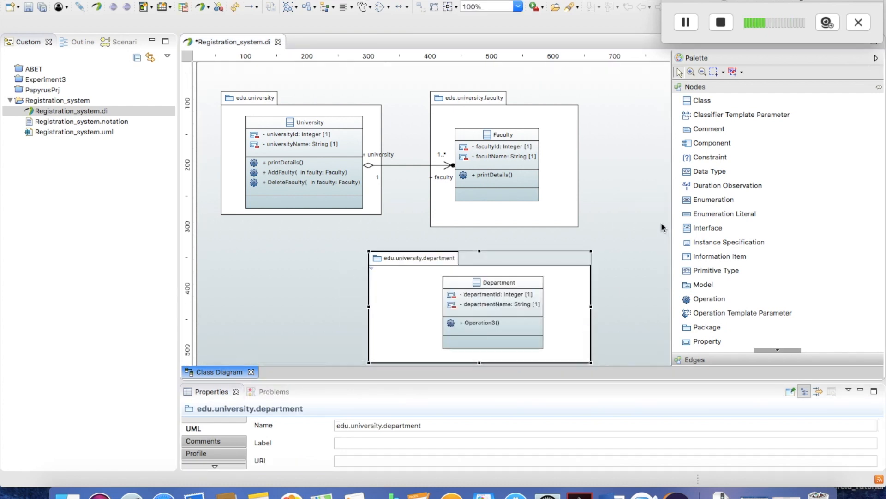
Shift the edu.university.department package slightly further right and draw a directed composite association from the Faculty class to the Department class.
left_click_drag(574, 289, 584, 290)
left_click(654, 208)
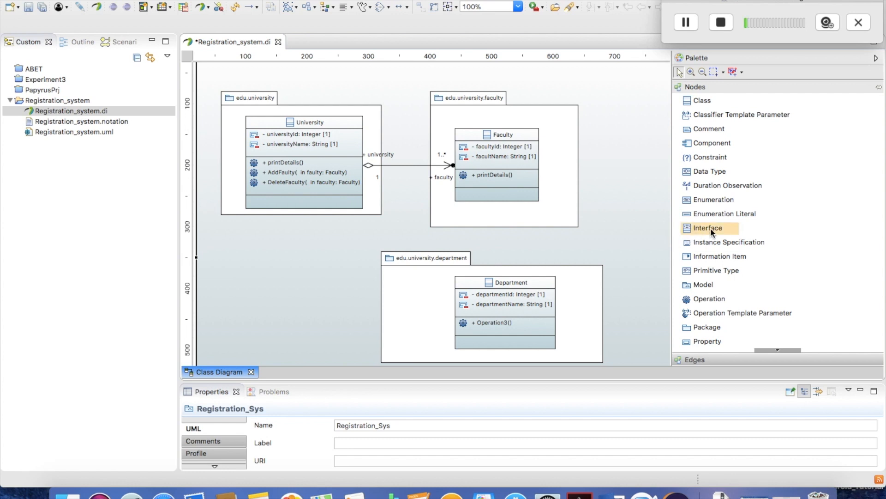
left_click(716, 358)
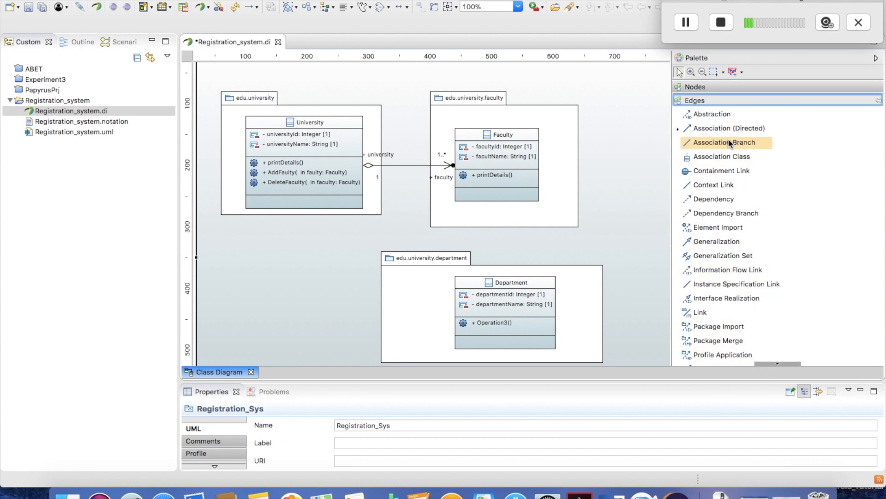
left_click(678, 130)
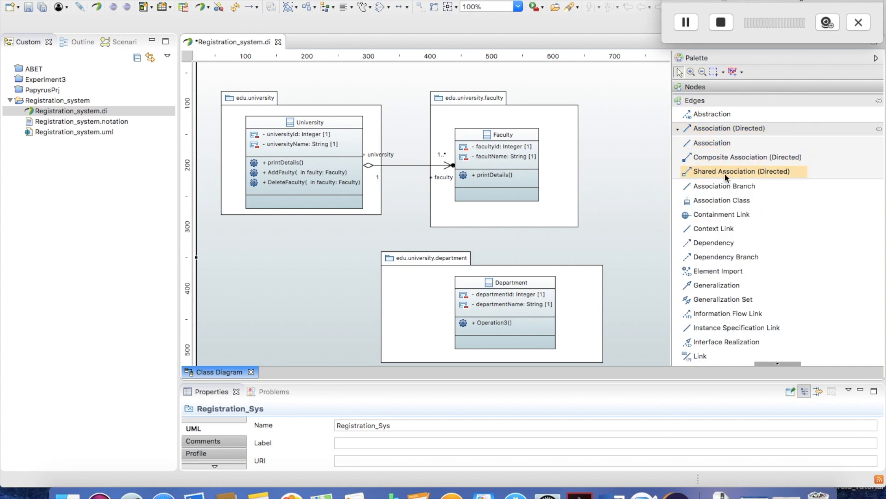
left_click(749, 157)
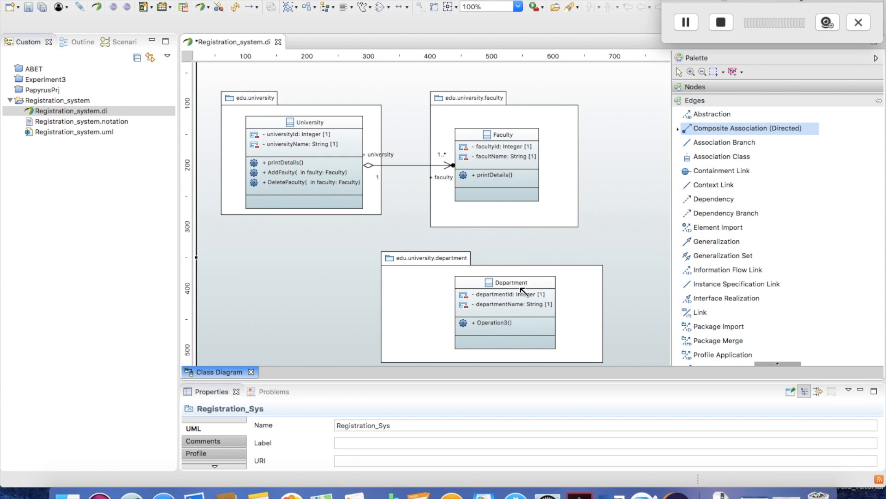
left_click(508, 194)
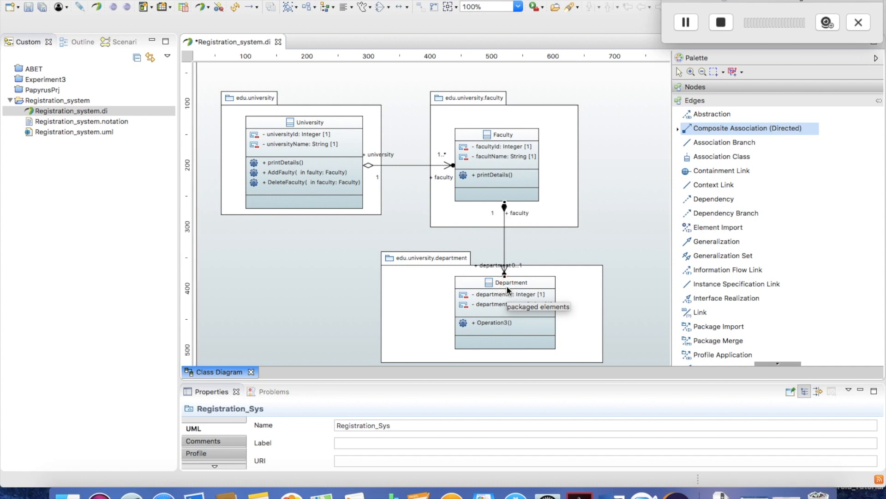
left_click(506, 286)
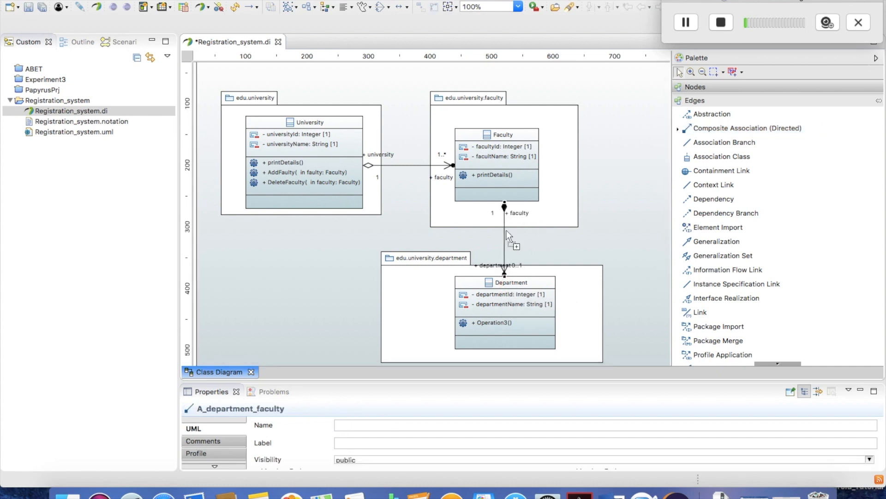
left_click(680, 72)
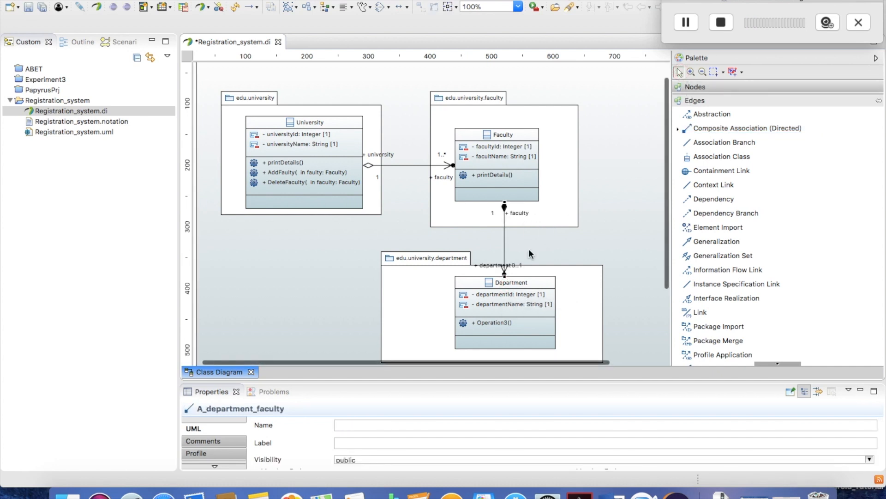
Set the multiplicity of the department member end of the Faculty–Department association to 1..*.
left_click(502, 251)
left_click_drag(466, 381, 462, 270)
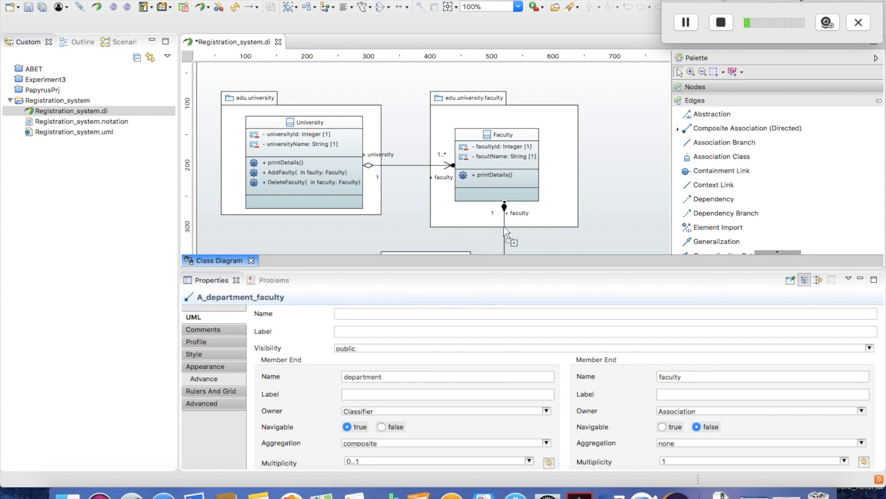
scroll(503, 226, "down", 2)
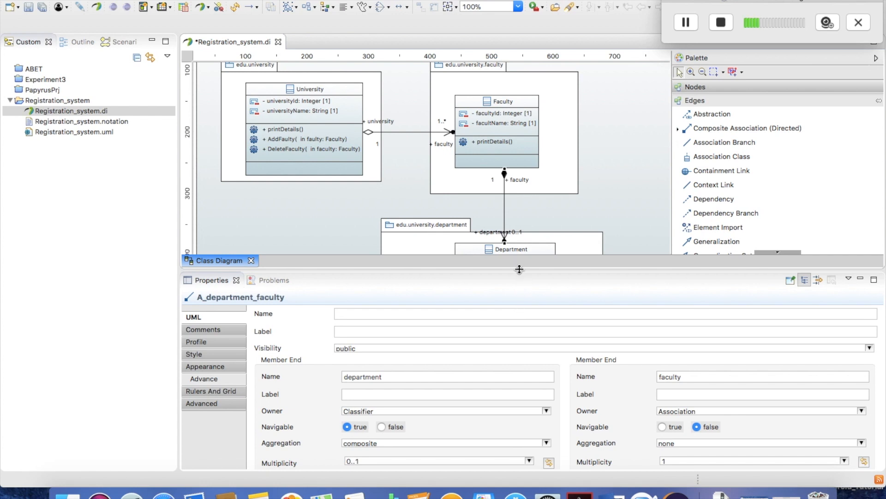
left_click_drag(519, 269, 519, 255)
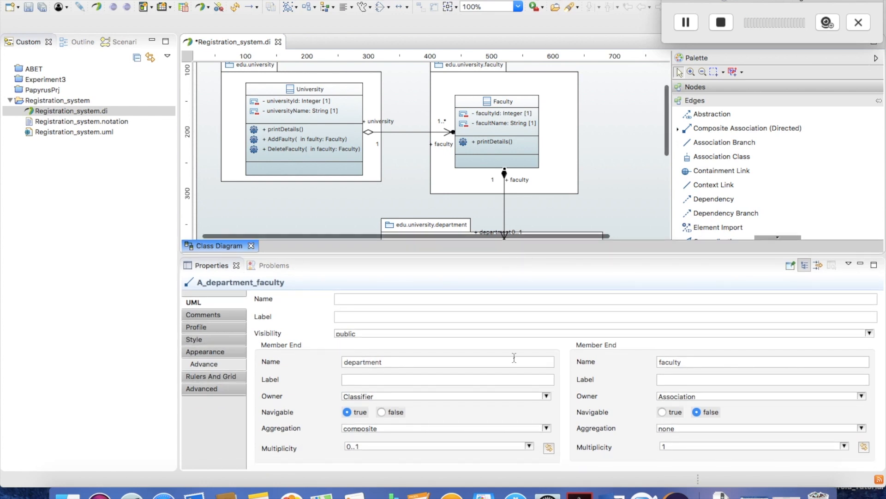
left_click(529, 446)
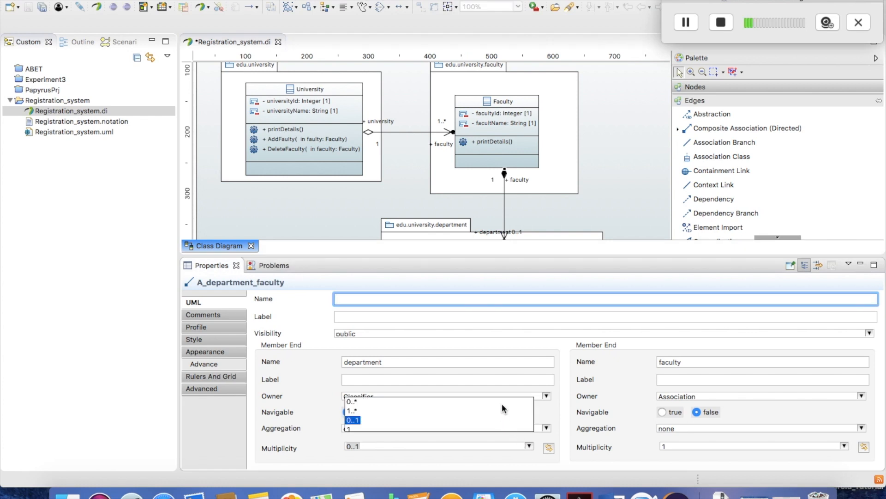
left_click(349, 410)
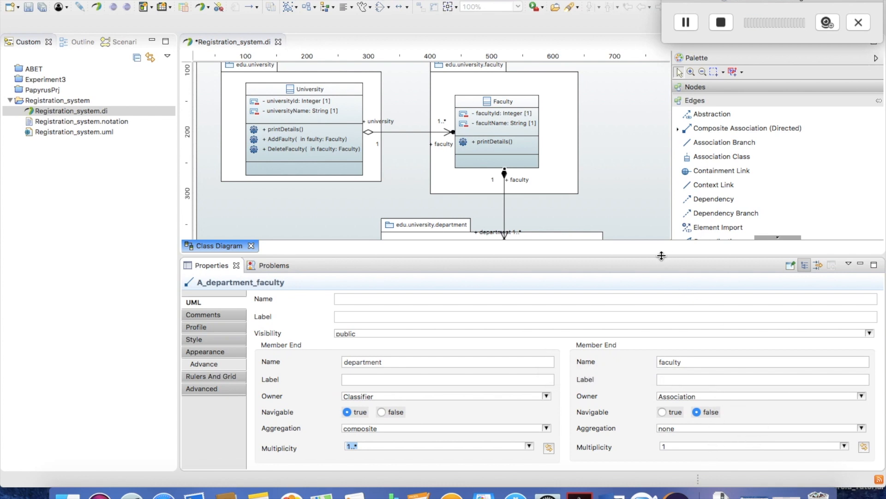
Give the diagram more room again and save the Registration_system model.
left_click_drag(661, 256, 671, 336)
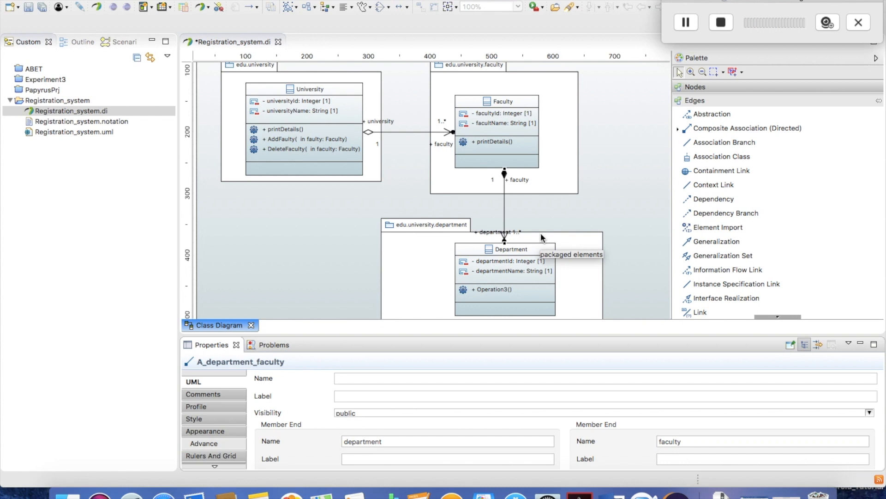
left_click(573, 268)
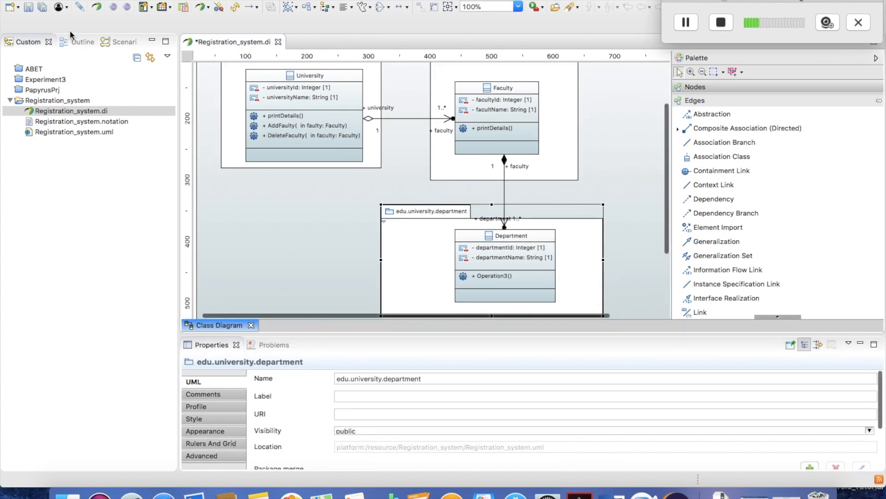
left_click(42, 6)
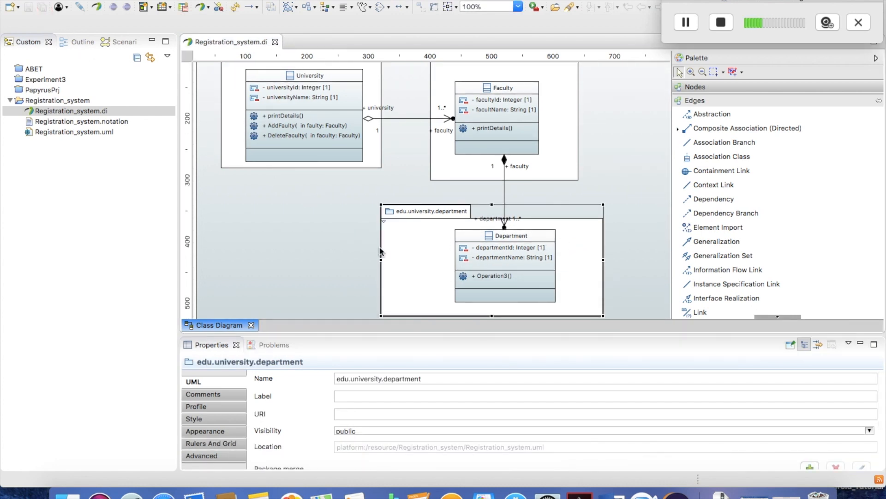
Enlarge the edu.university.department package leftward and downward with a slight shift right, and realign the Department class directly beneath Faculty.
left_click_drag(381, 316, 321, 442)
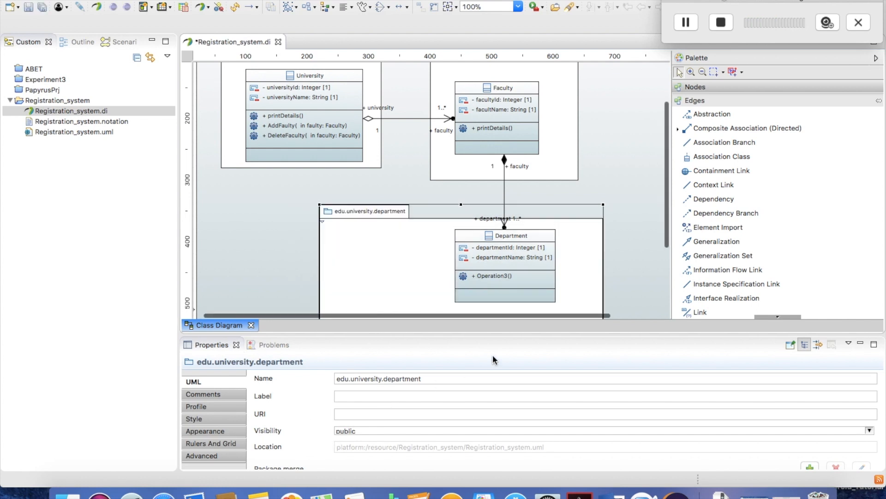
left_click_drag(494, 334, 534, 431)
left_click_drag(583, 299, 591, 294)
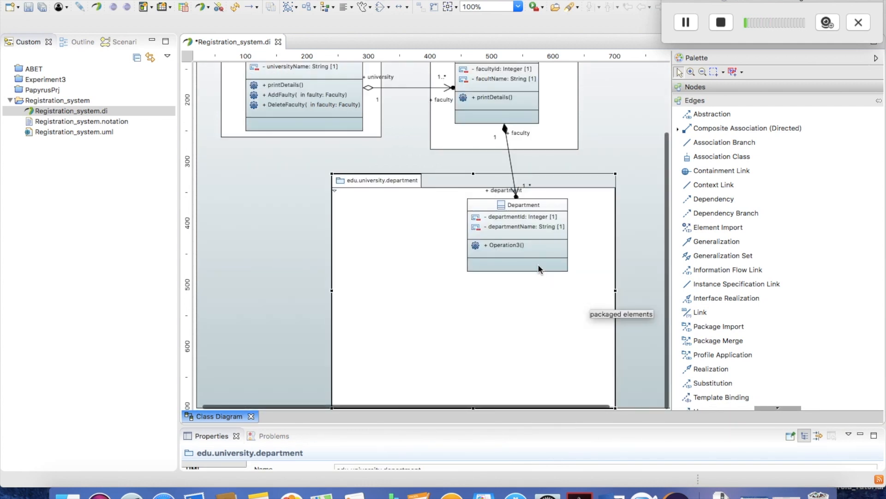
left_click_drag(535, 259, 521, 263)
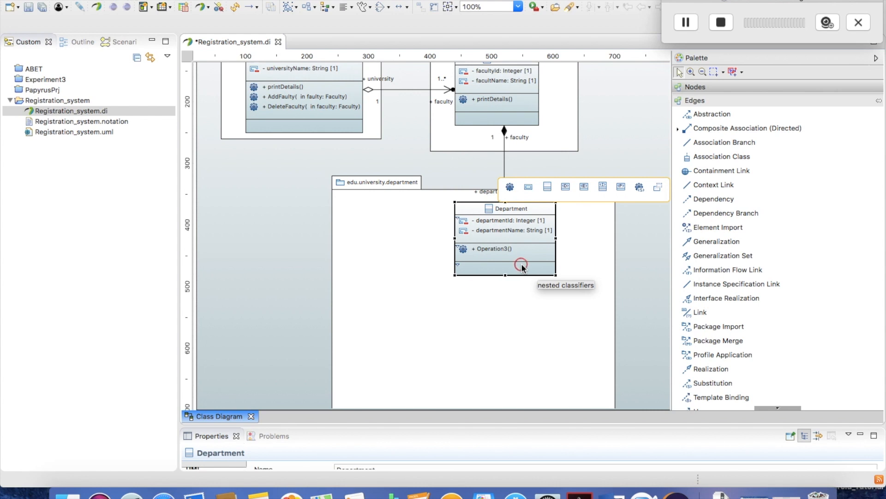
left_click(536, 354)
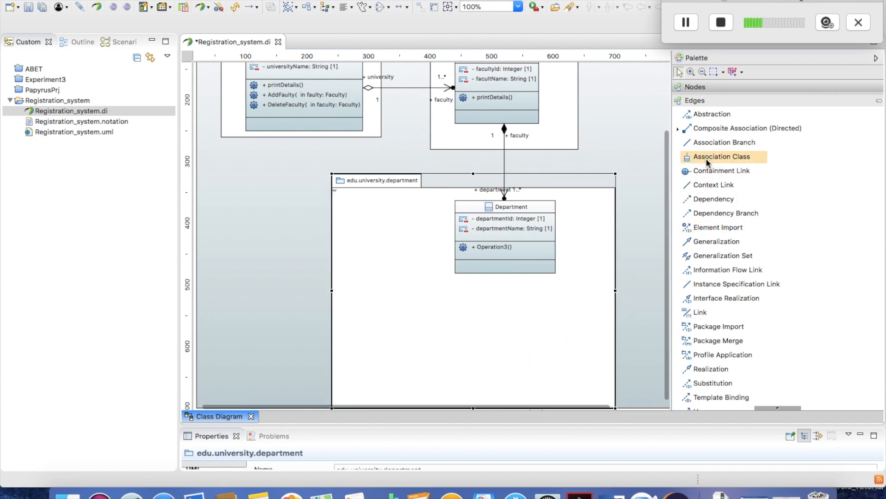
Add a class named ComputerEng inside the edu.university.department package, below and to the left of Department.
left_click(727, 88)
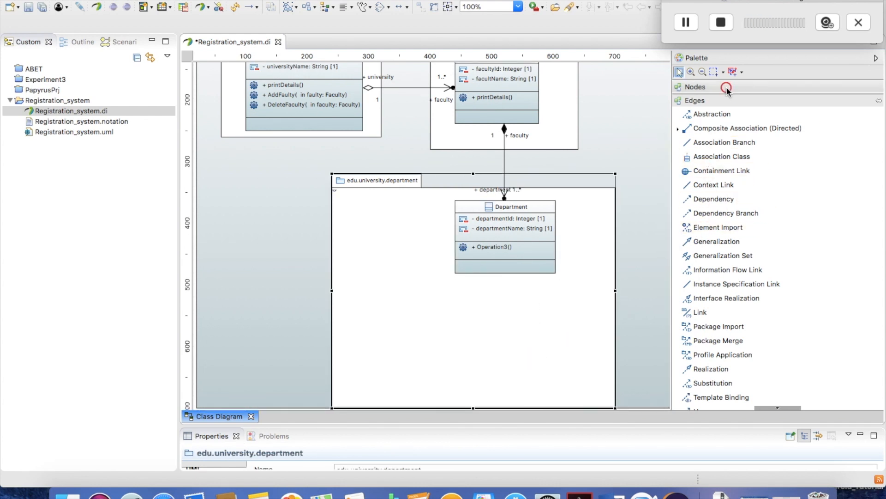
left_click(722, 100)
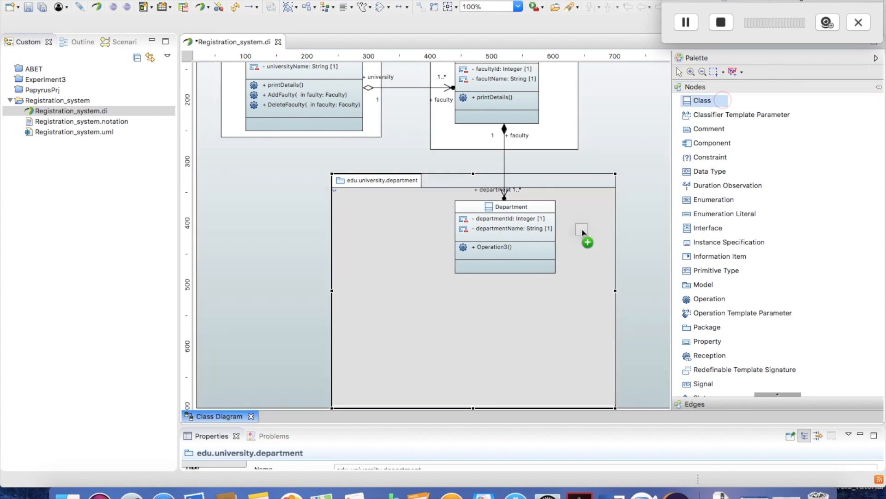
left_click(384, 325)
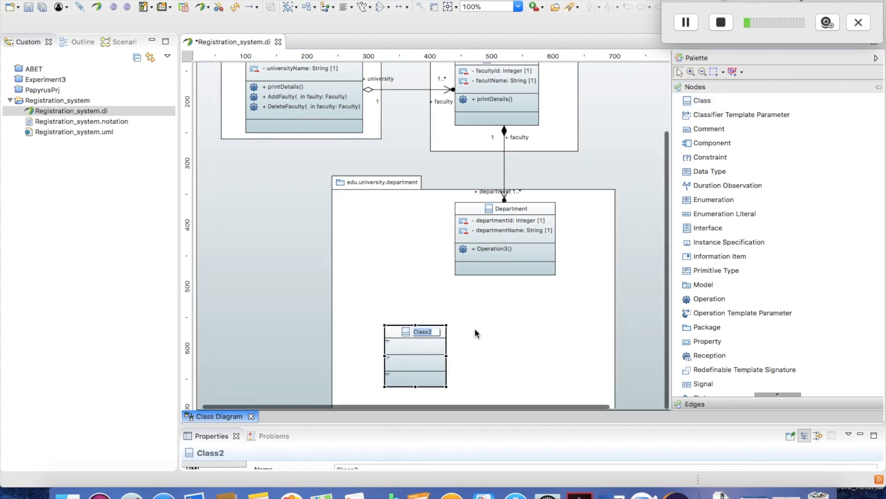
type("Com")
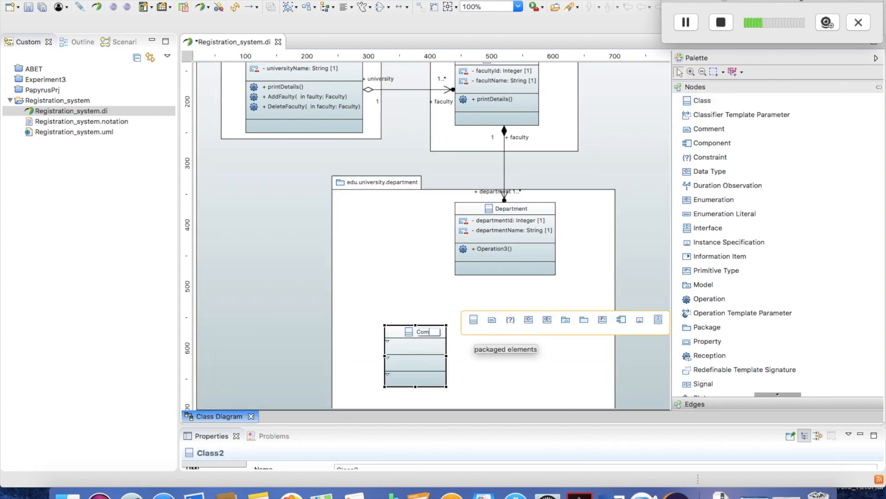
type("puterEng")
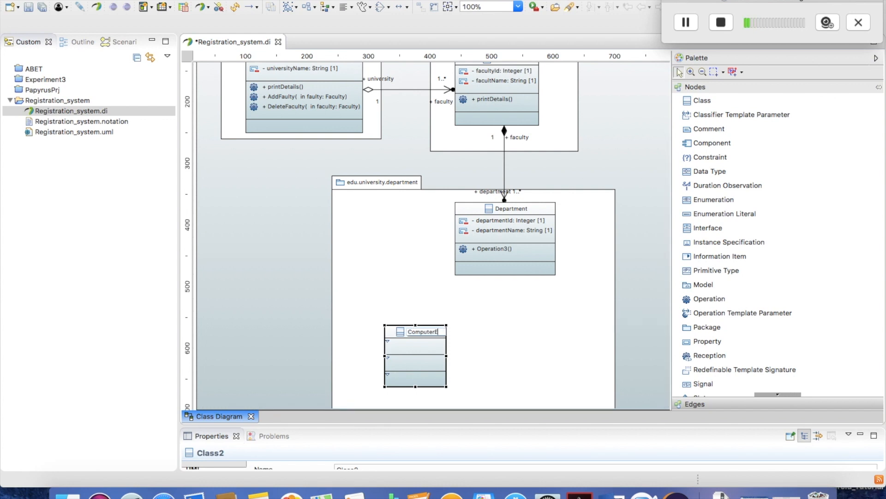
Add a class named ElectricalEng inside the edu.university.department package, to the right of ComputerEng.
left_click(708, 103)
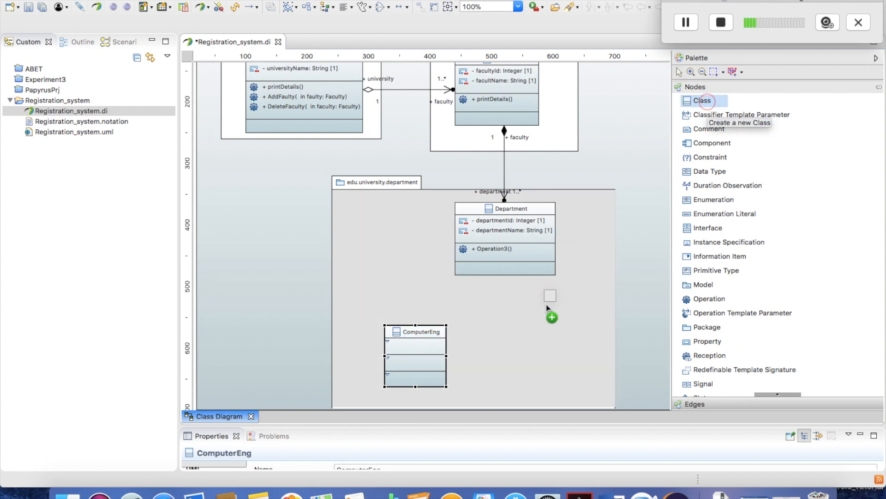
left_click(517, 343)
left_click_drag(518, 345, 486, 336)
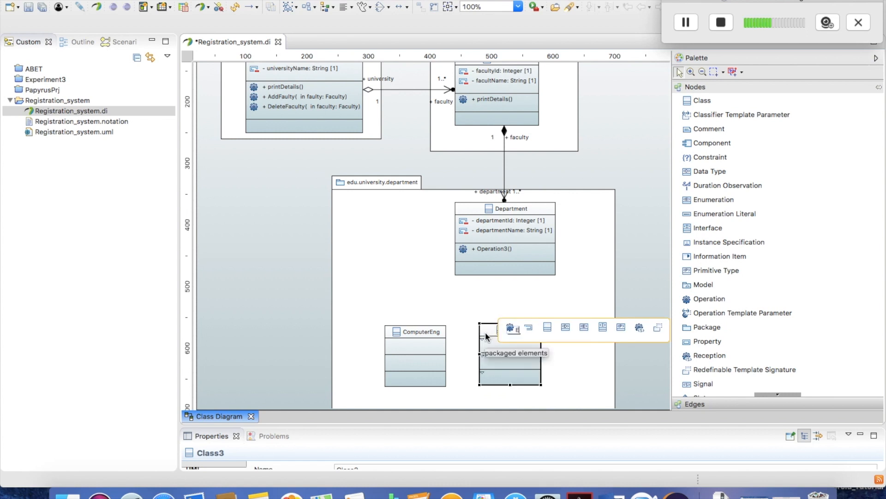
type("trical")
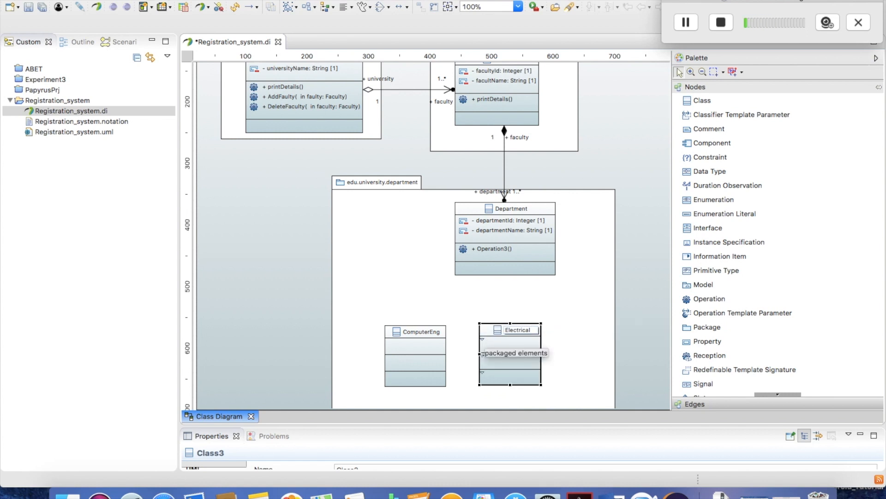
type("Eng")
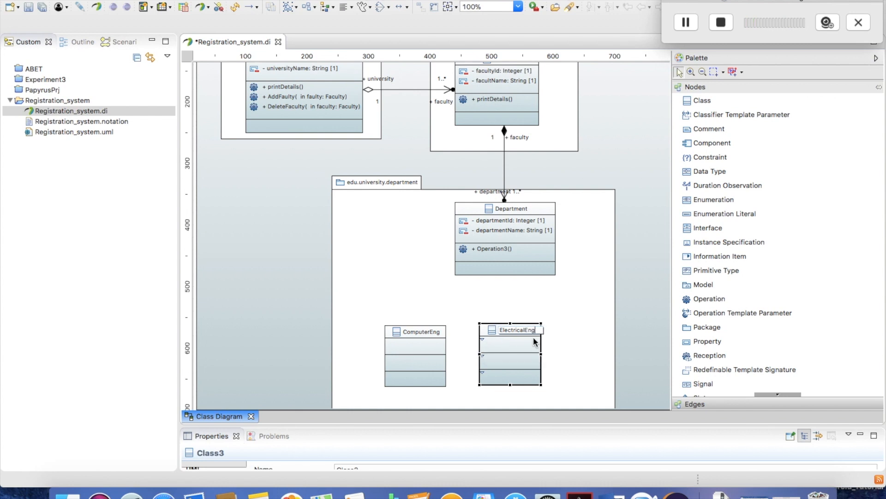
left_click(594, 331)
Widen the edu.university.department package to the right and add a class named CommunicationEng in it, beside ElectricalEng.
left_click_drag(616, 290, 640, 290)
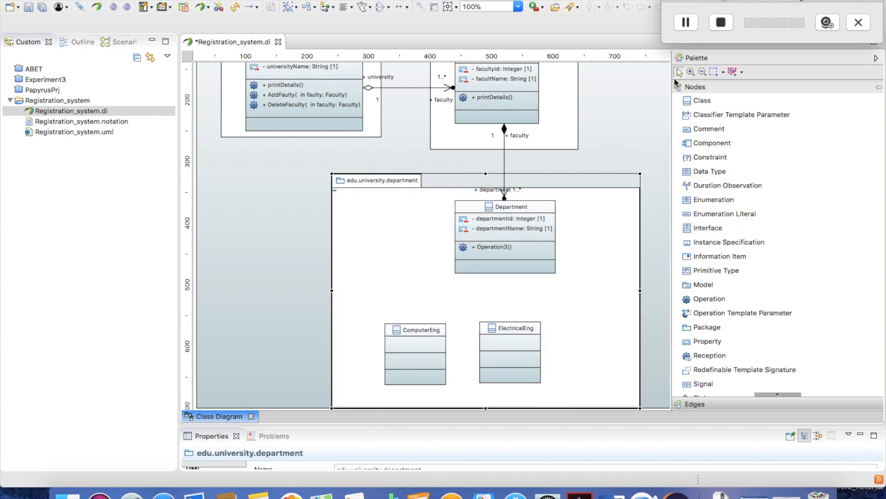
left_click(699, 100)
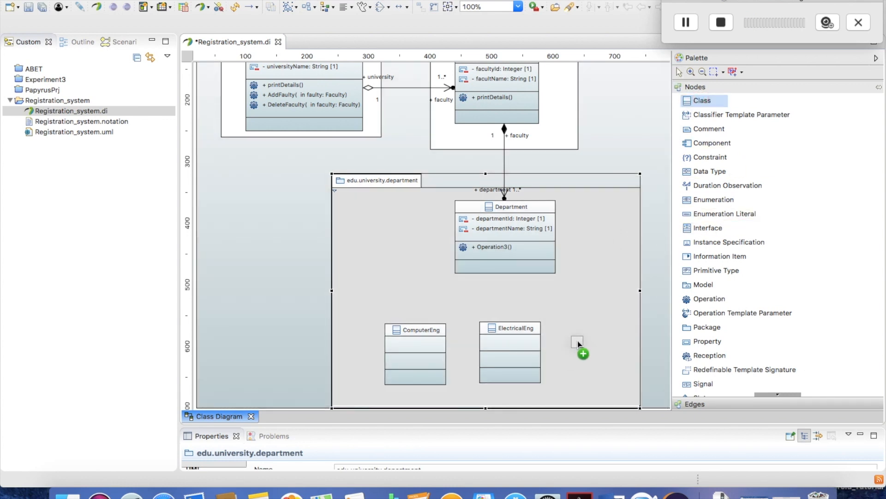
left_click(579, 336)
left_click_drag(586, 340, 579, 327)
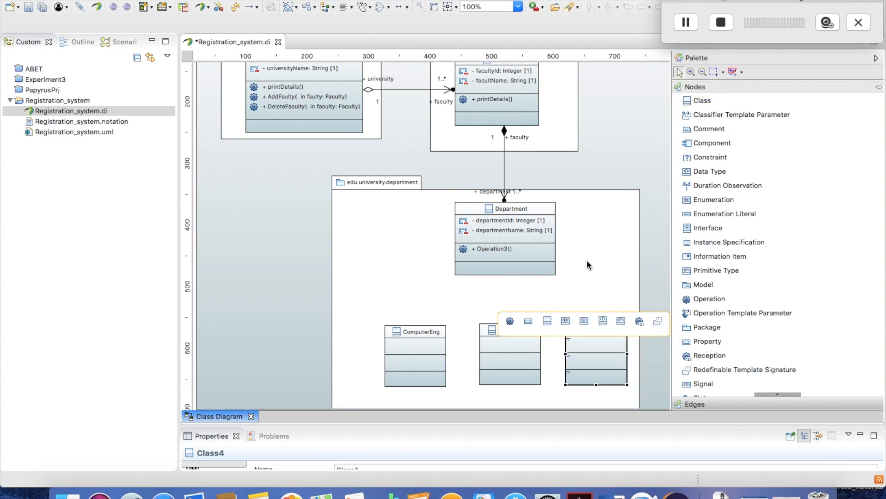
key("F2")
key("BackSpace")
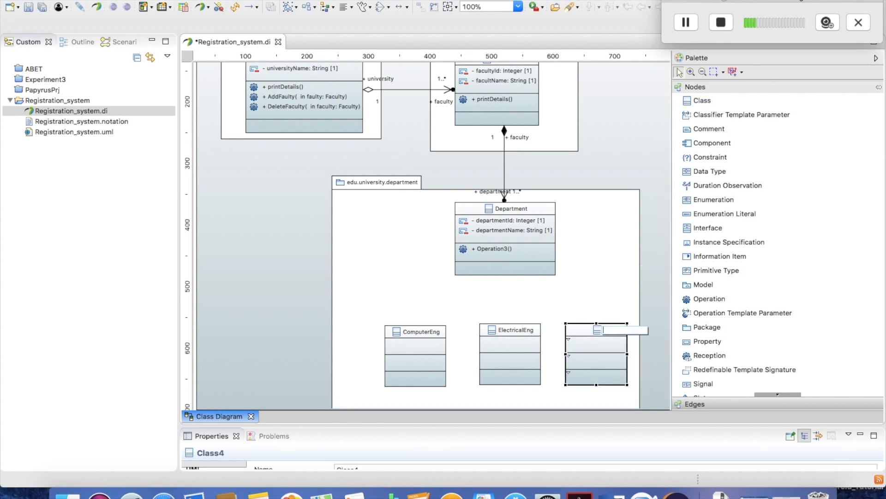
type("Commun")
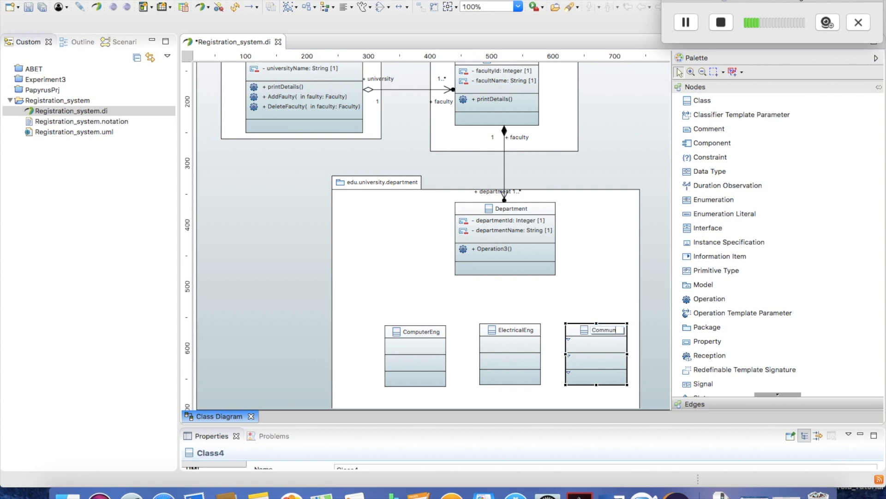
type("ication")
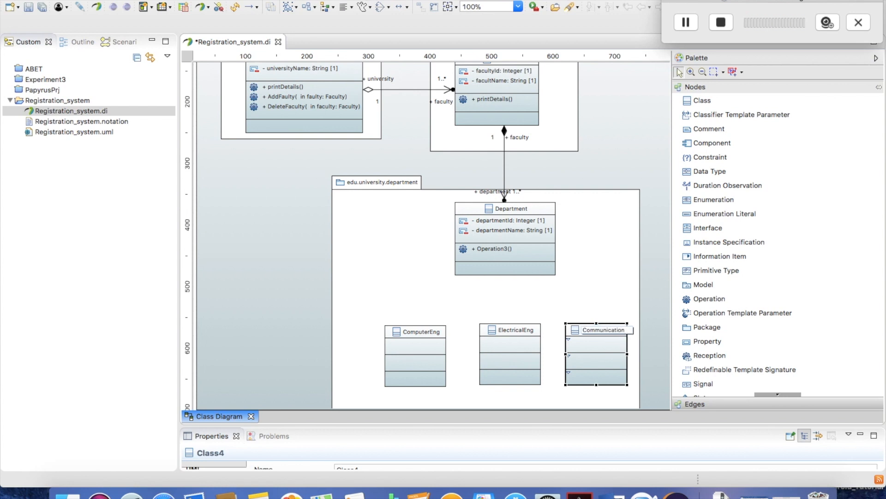
type("Eng")
key("Return")
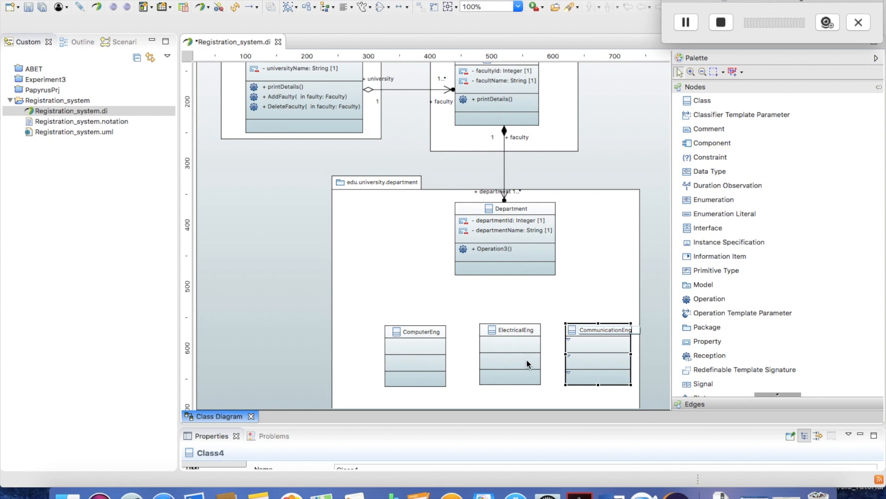
Shift ComputerEng, ElectricalEng and CommunicationEng leftward into an evenly spaced, top-aligned row beneath Department.
left_click_drag(425, 332, 397, 330)
left_click_drag(492, 341, 460, 331)
mouse_move(577, 330)
left_mouse_down()
mouse_move(495, 335)
mouse_move(506, 333)
left_mouse_up()
left_click(549, 329)
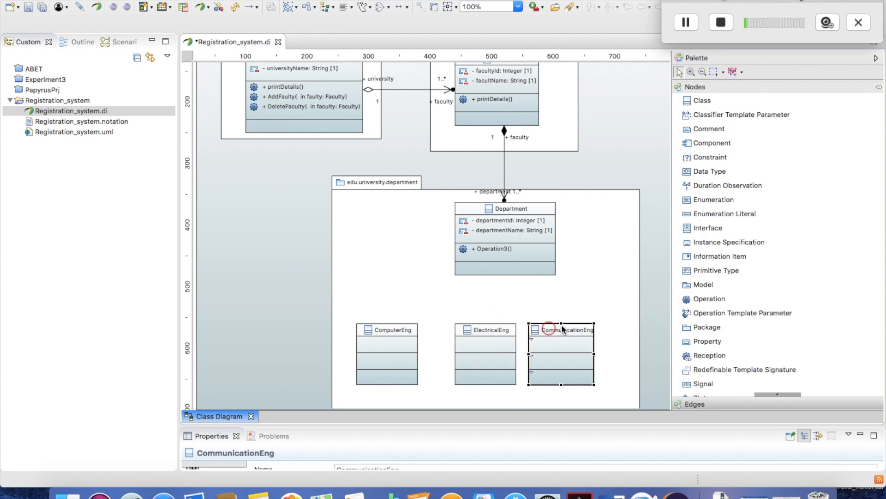
left_click_drag(562, 329, 574, 329)
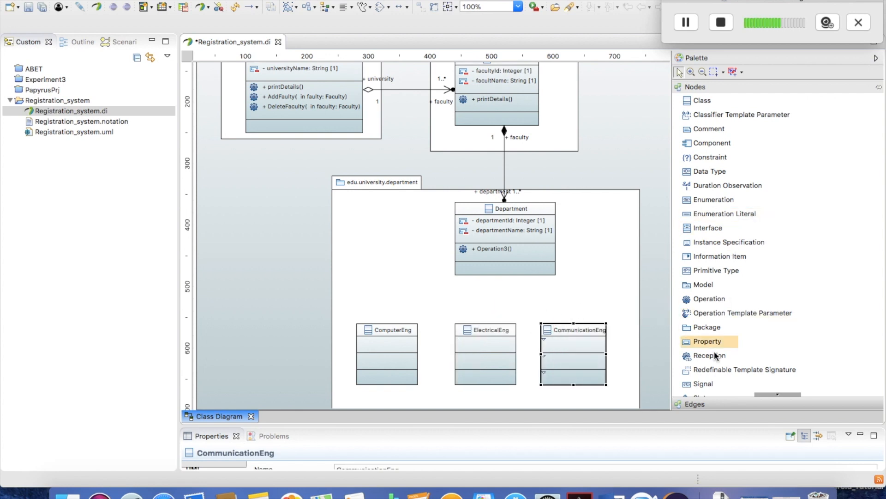
Create a Generalization from the CommunicationEng class up to the Department class.
left_click(697, 404)
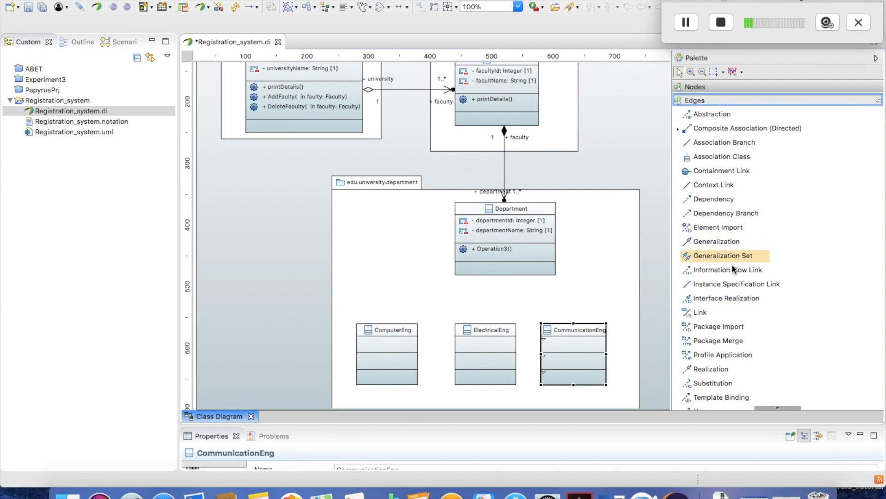
left_click(726, 244)
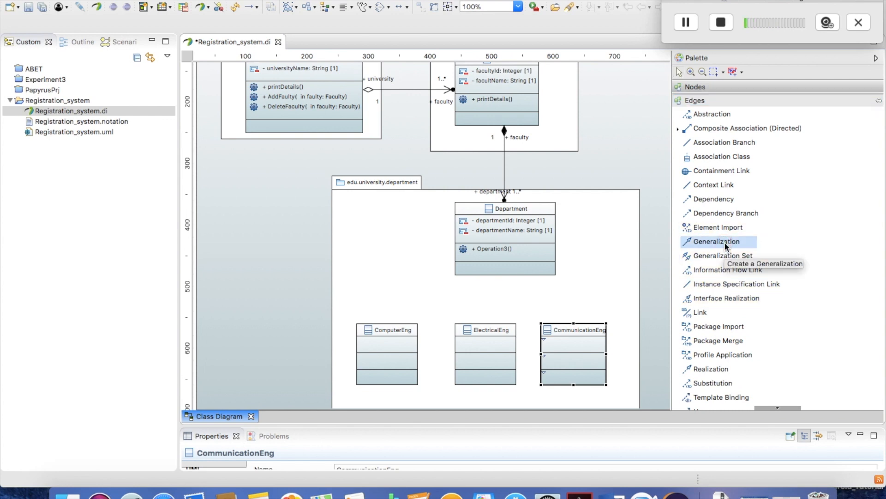
left_click(575, 329)
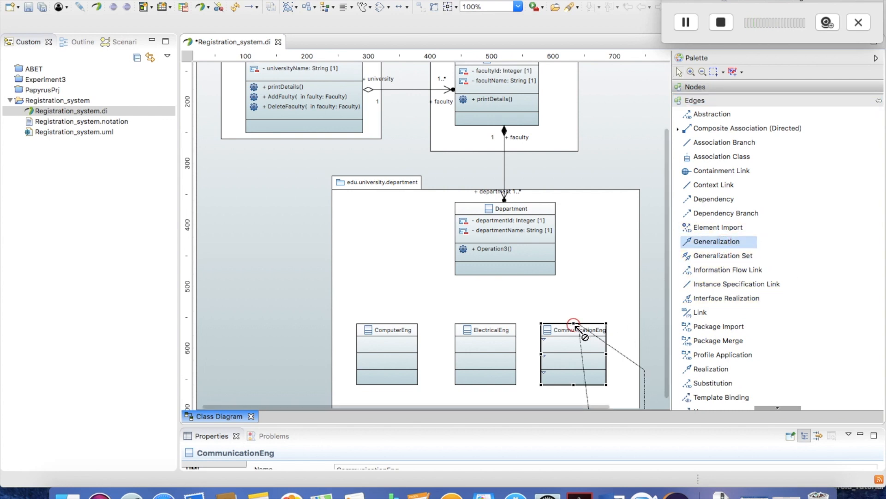
left_click(500, 269)
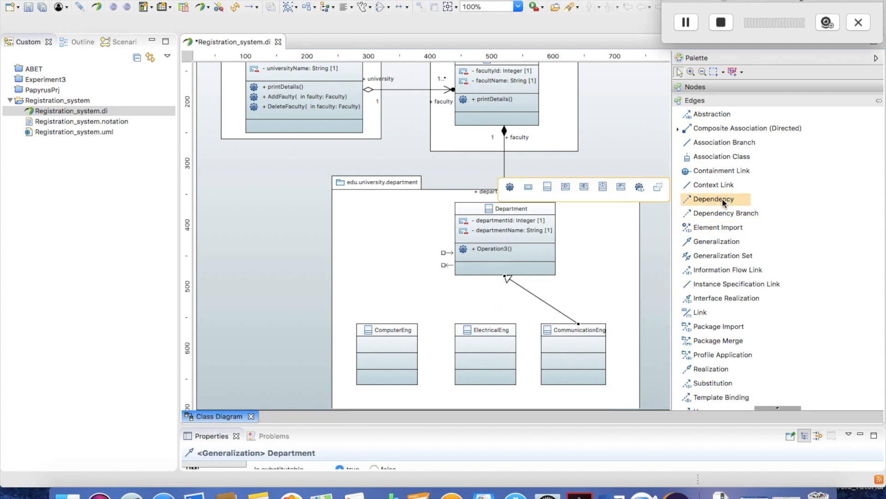
Create a Generalization from the ElectricalEng class up to the Department class.
left_click(711, 241)
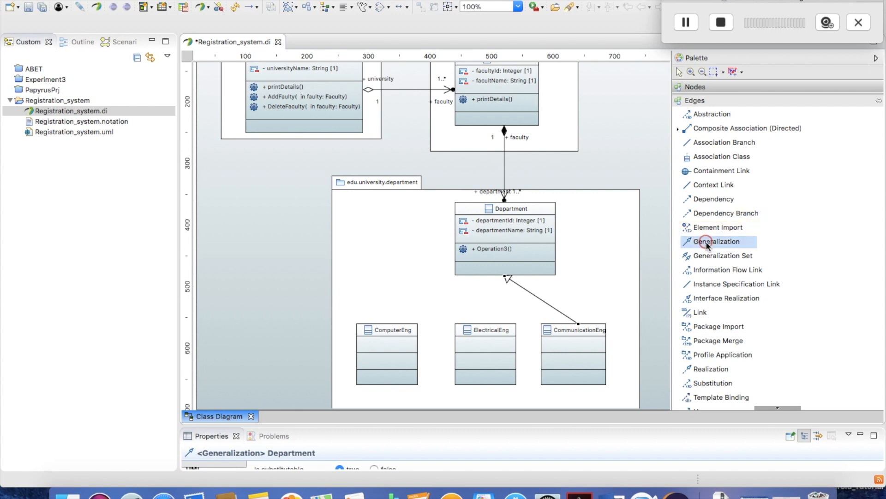
left_click(488, 331)
left_click(505, 276)
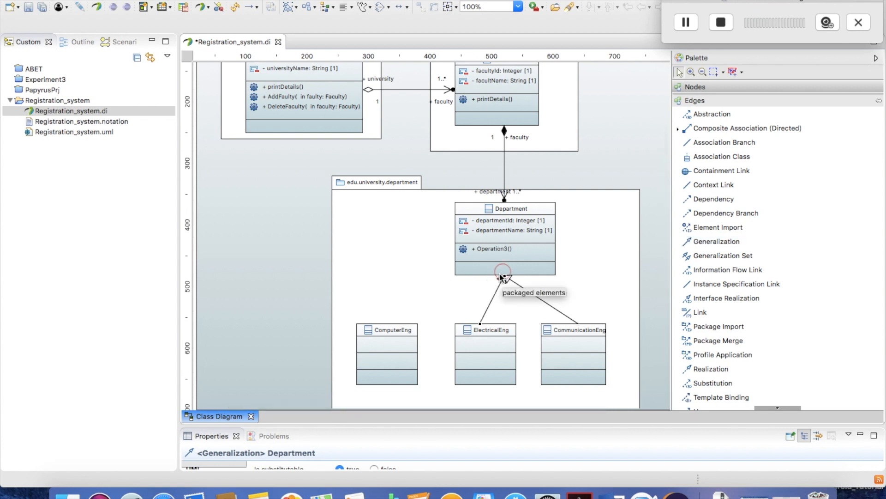
Create a Generalization from the ComputerEng class up to the Department class.
left_click(388, 341)
left_click(707, 242)
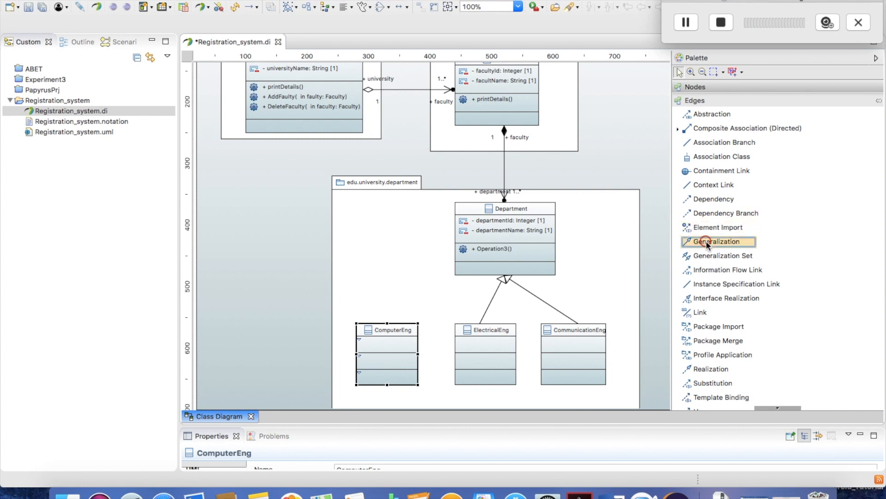
left_click(391, 330)
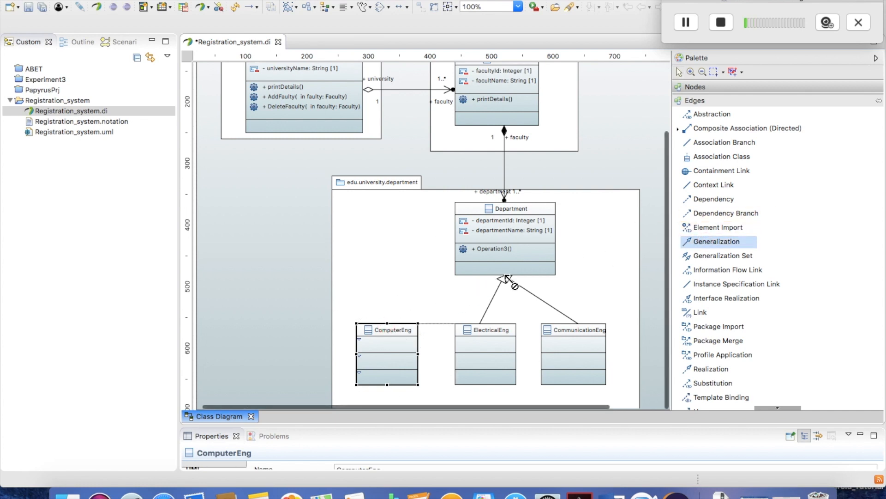
left_click(499, 271)
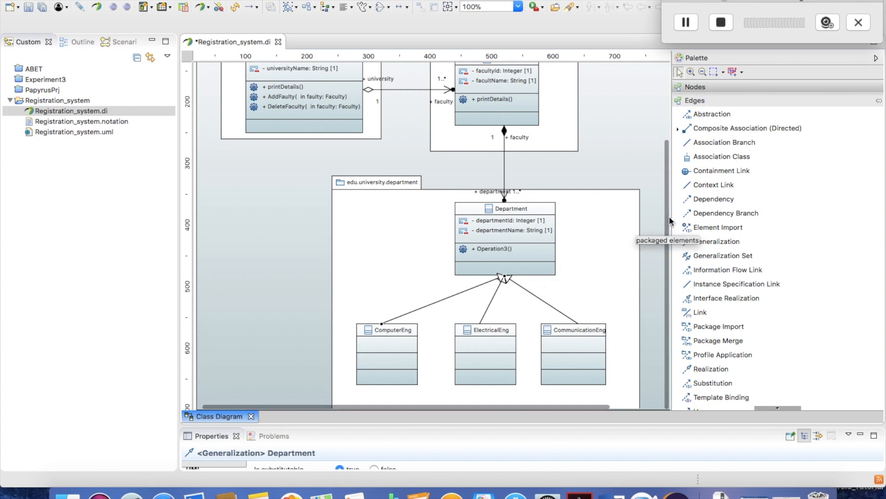
mouse_move(529, 207)
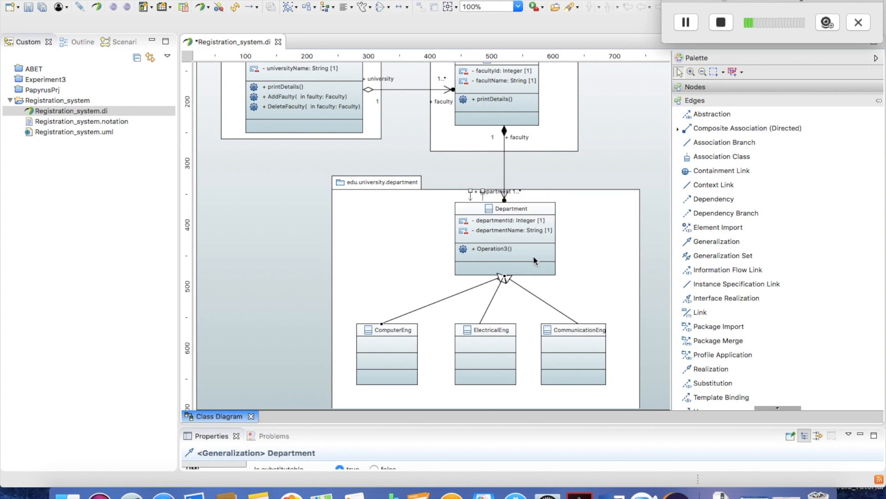
mouse_move(533, 257)
mouse_move(492, 333)
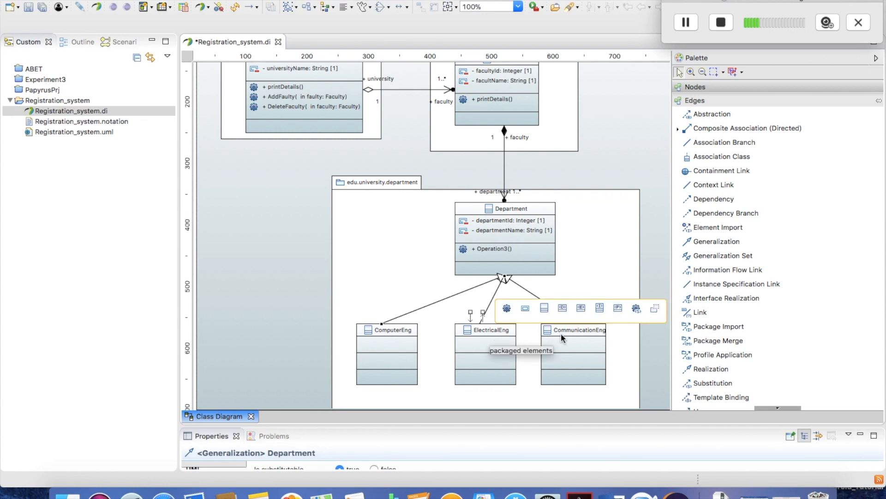
mouse_move(575, 334)
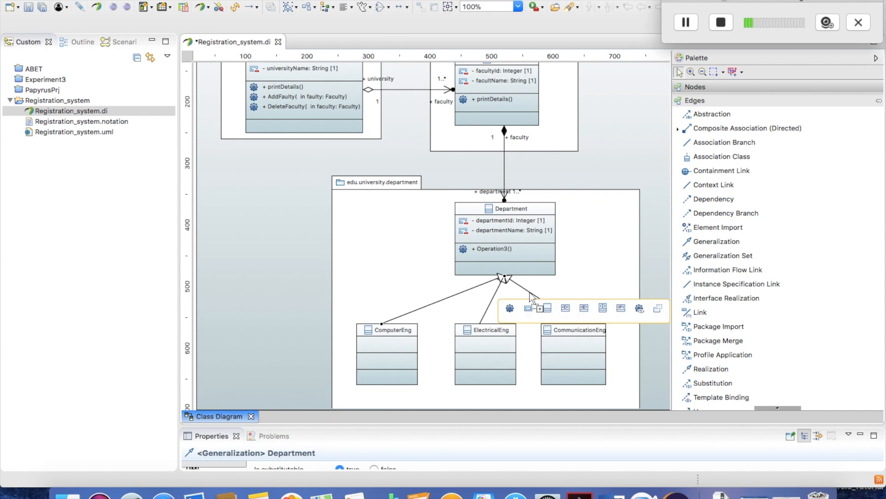
mouse_move(525, 275)
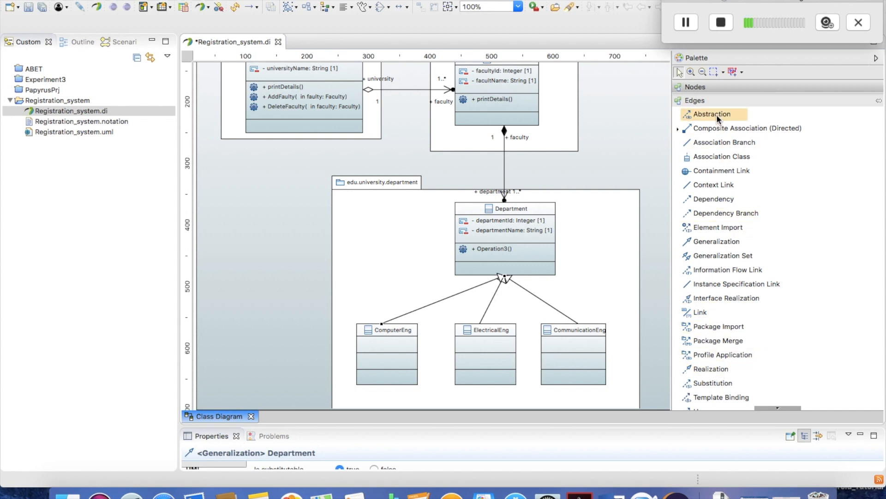
Add three properties to the CommunicationEng class and widen the edu.university.department package to the right to fit it.
left_click(716, 87)
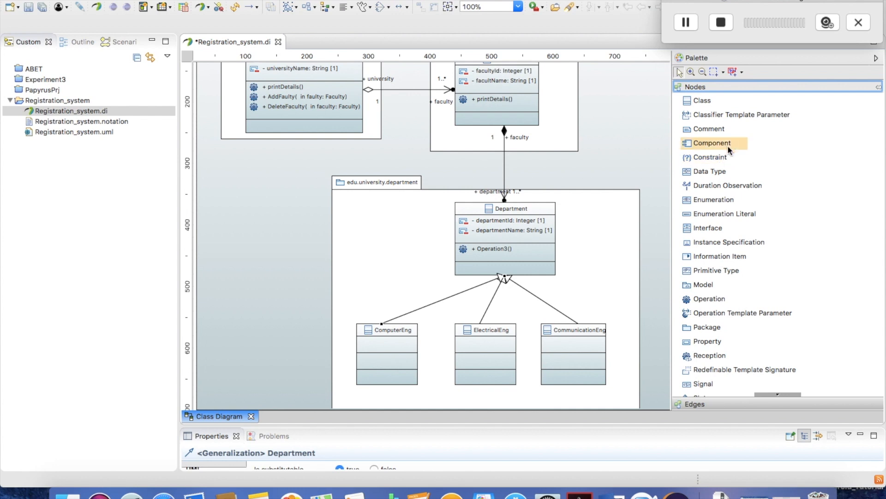
left_click(708, 341)
left_click(568, 347)
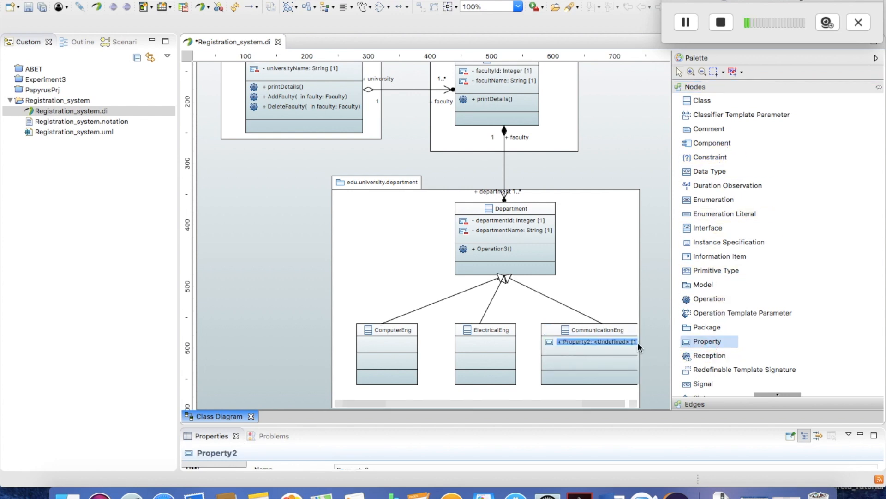
left_click(699, 340)
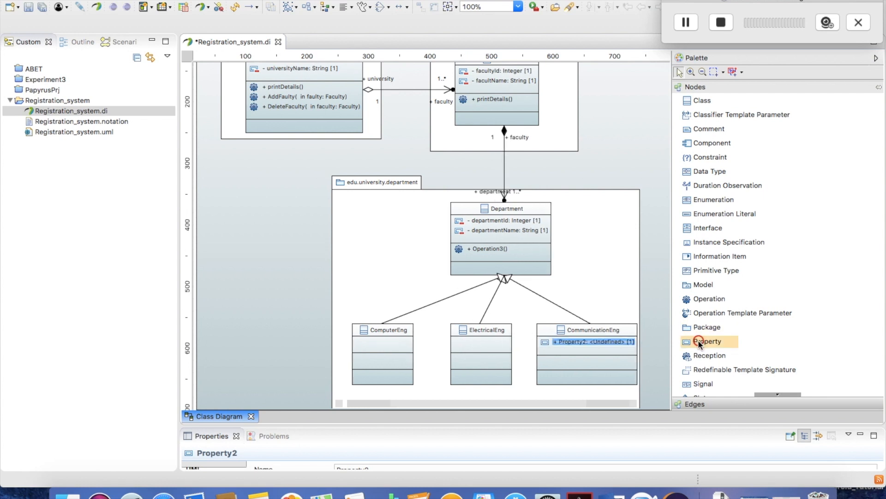
left_click(568, 353)
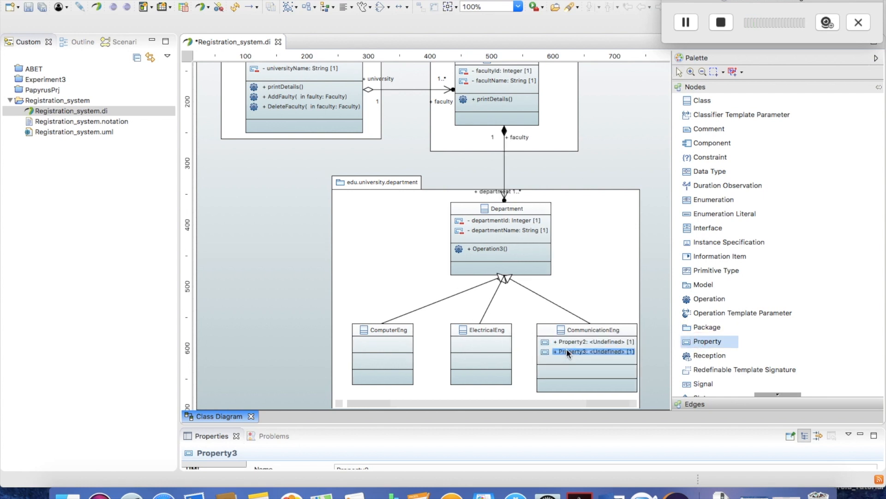
left_click(699, 342)
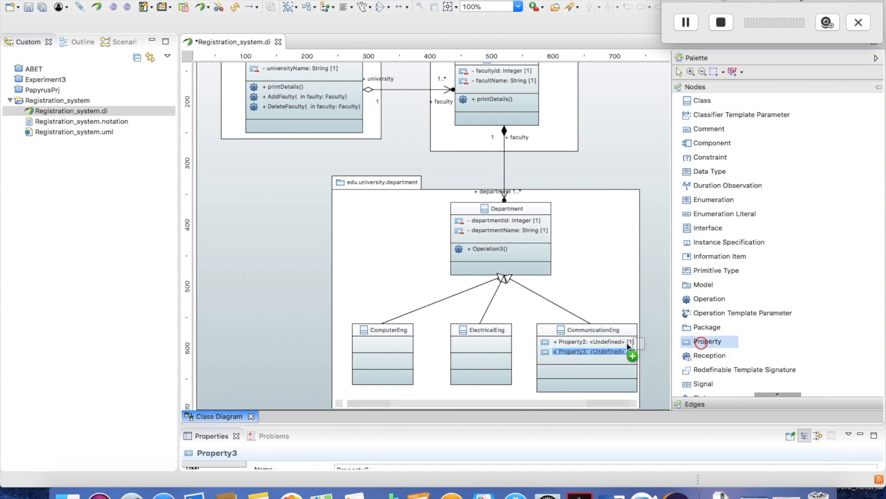
left_click(553, 357)
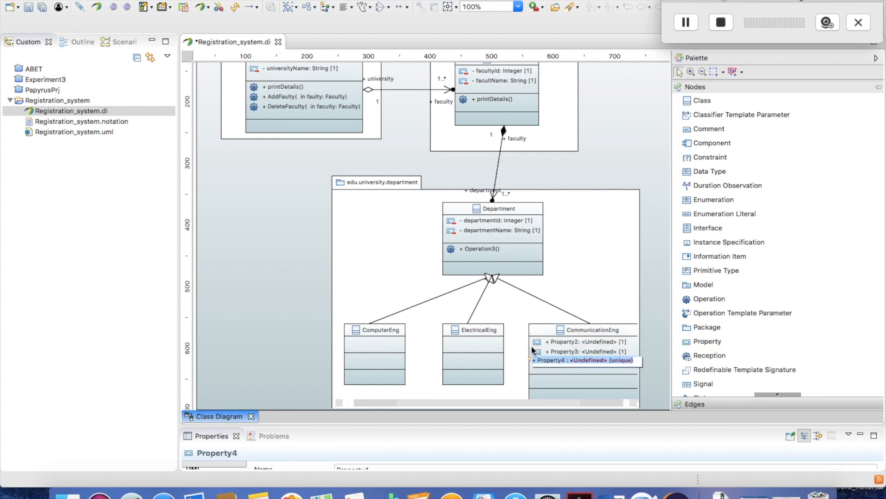
left_click(629, 267)
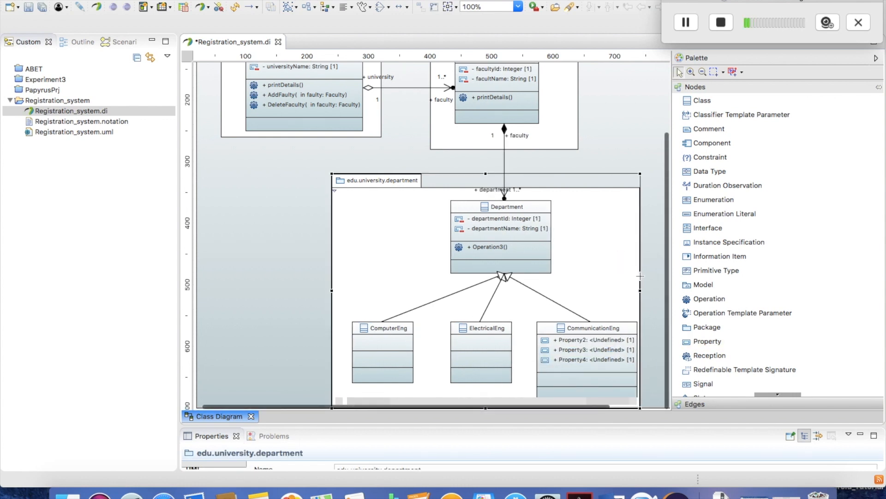
left_click_drag(642, 289, 669, 286)
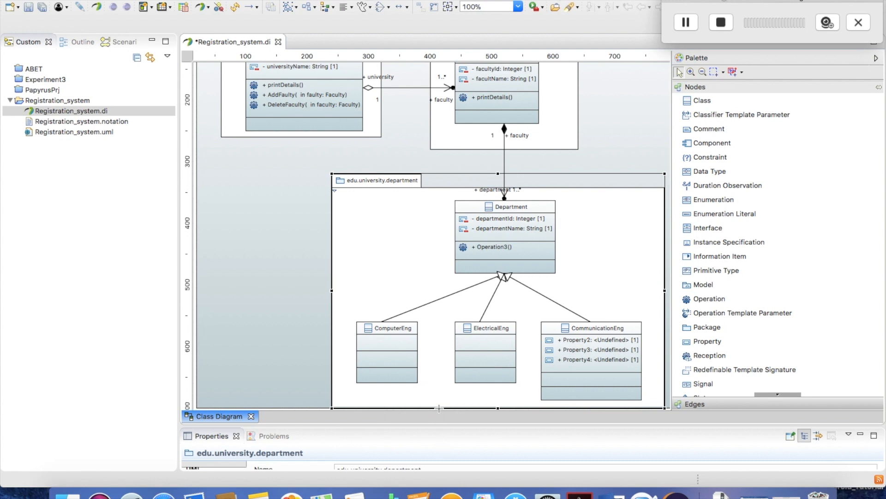
Select the CommunicationEng class and enlarge its properties area until the owned attributes list is fully shown.
left_click(547, 328)
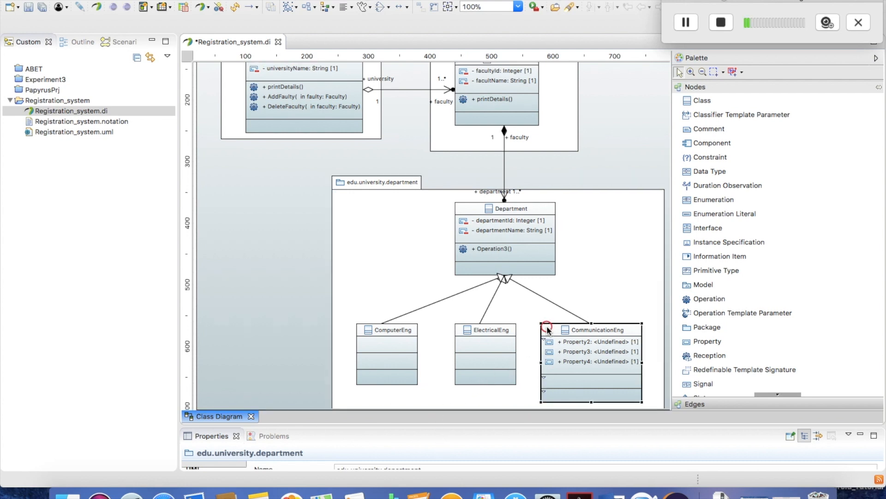
left_click_drag(516, 425, 514, 327)
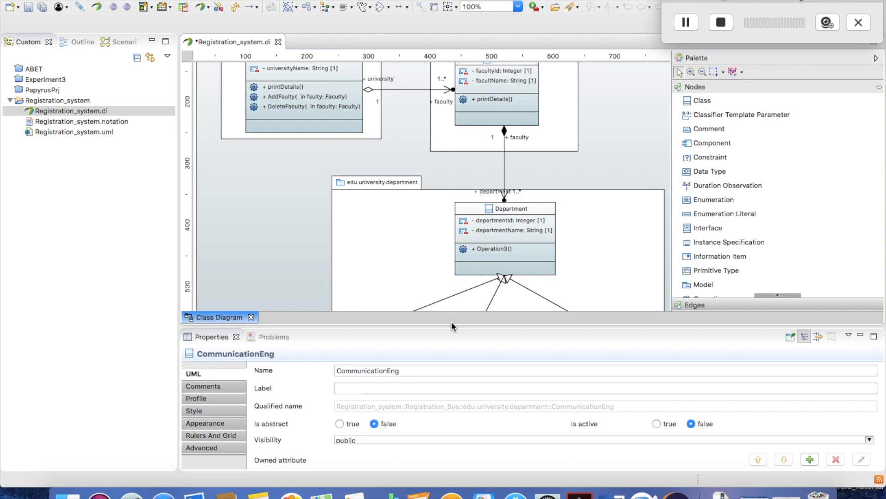
left_click_drag(451, 325, 451, 206)
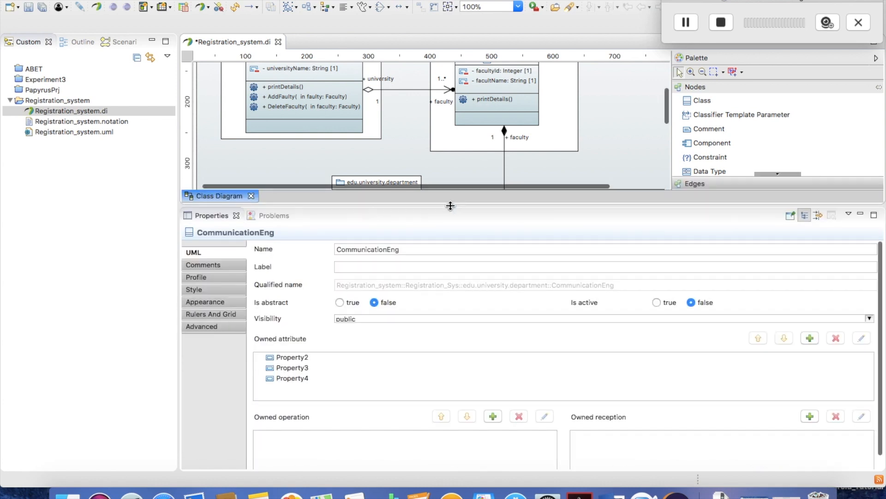
Rename CommunicationEng's first owned attribute as noOfStudent and set its visibility to private.
left_click(286, 358)
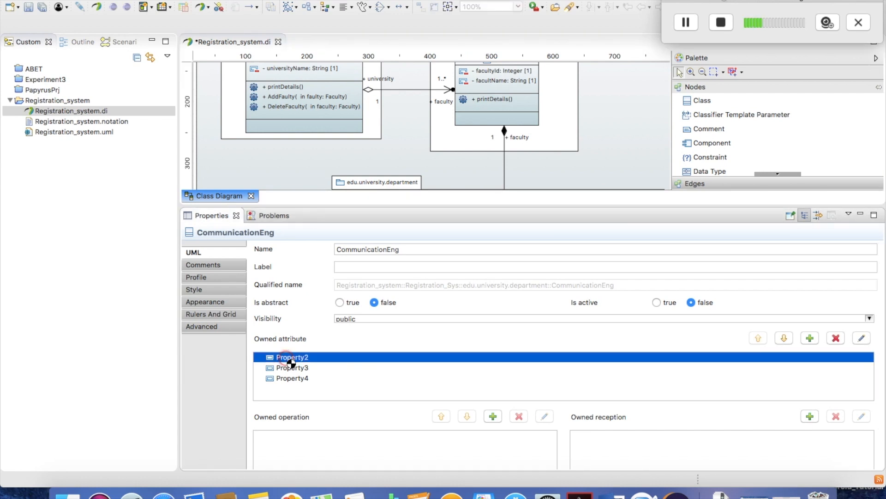
double_click(287, 357)
left_click_drag(396, 159, 347, 165)
type("n")
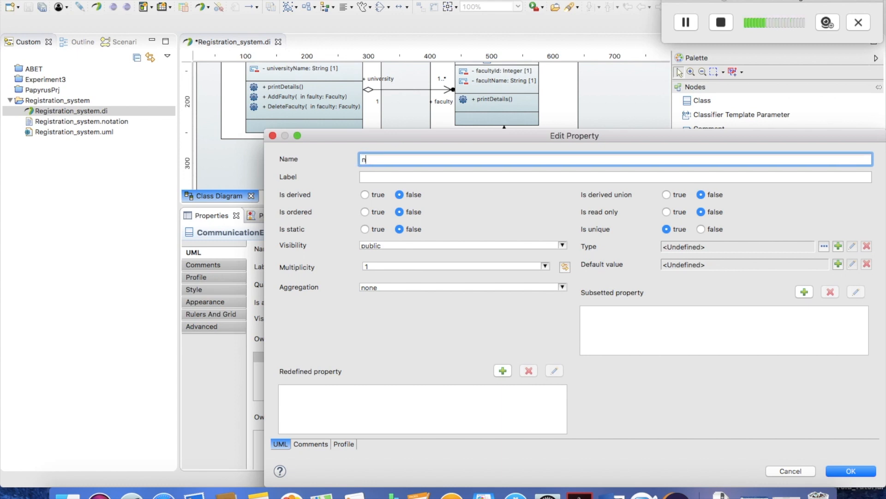
type("oOfStudent")
left_click(562, 244)
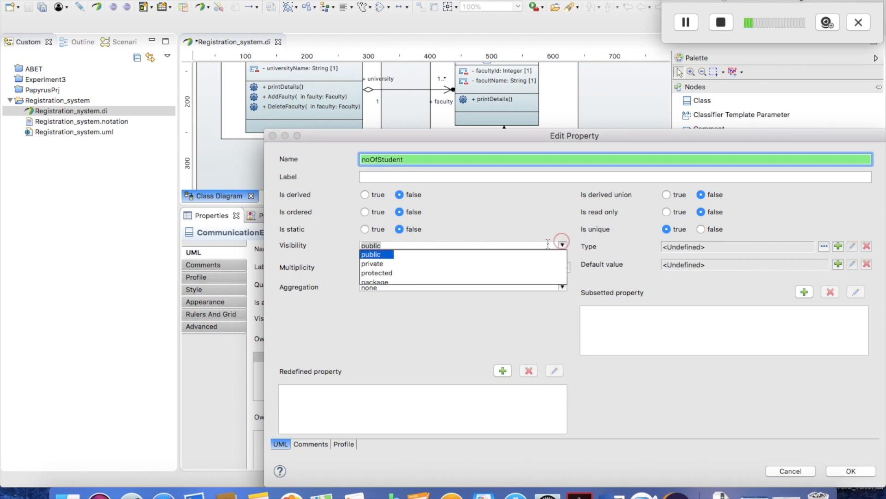
left_click(384, 264)
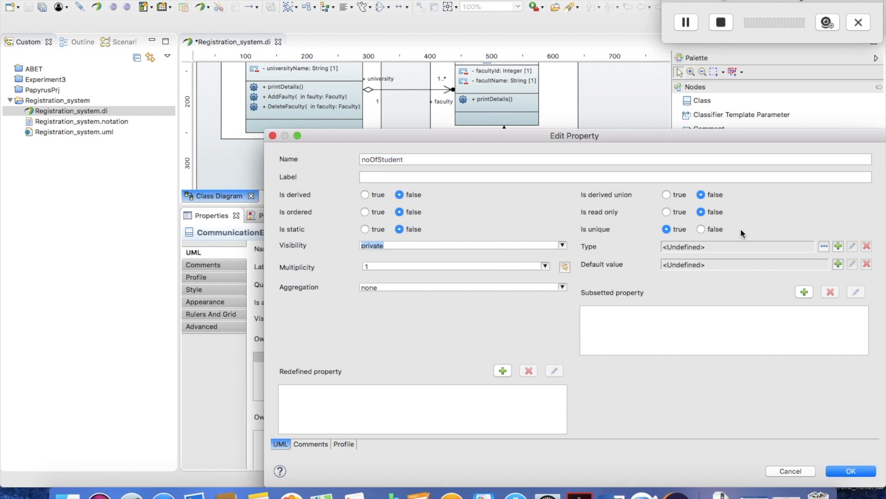
Set the noOfStudent attribute's type to the primitive type Integer and apply the property edits.
left_click(824, 246)
left_click(521, 159)
left_click(591, 181)
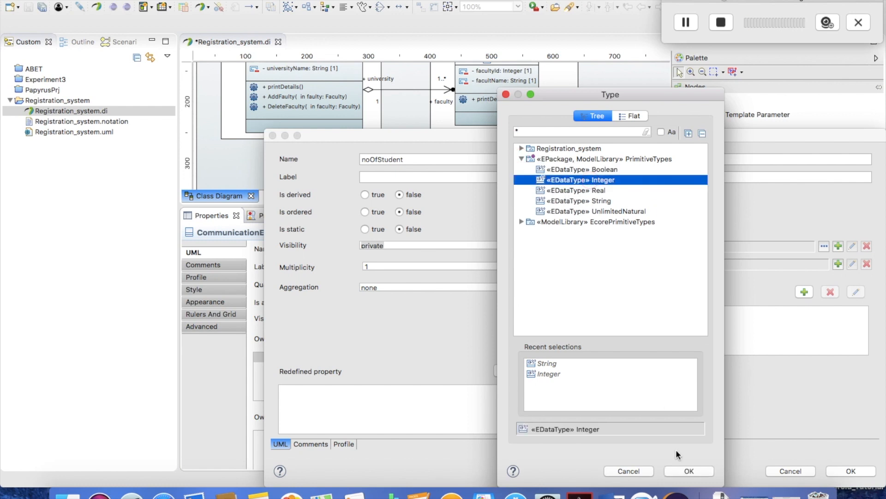
left_click(684, 471)
left_click(851, 471)
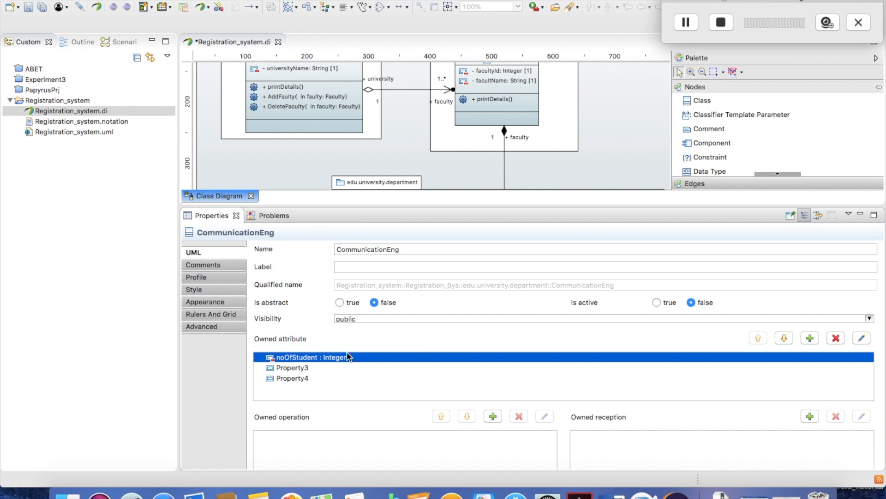
Rename CommunicationEng's second owned attribute as noOfInstructors and set its visibility to private.
left_click(295, 369)
double_click(296, 368)
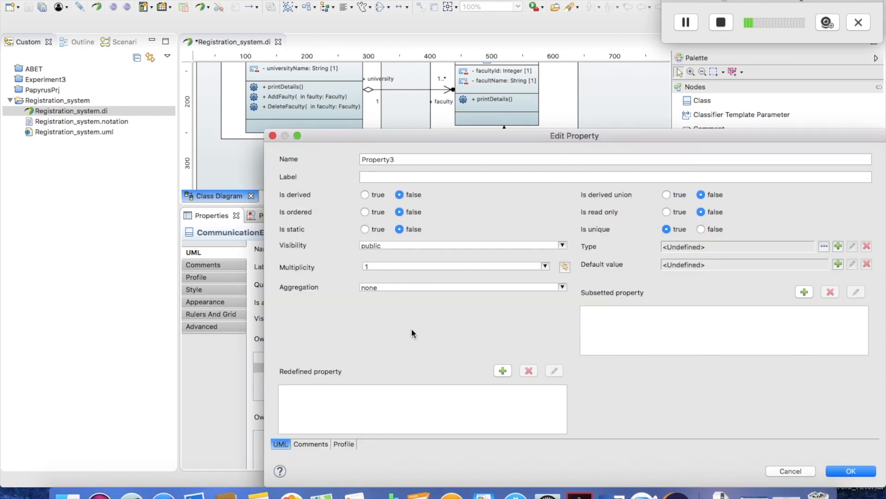
double_click(409, 157)
type("noOgIn")
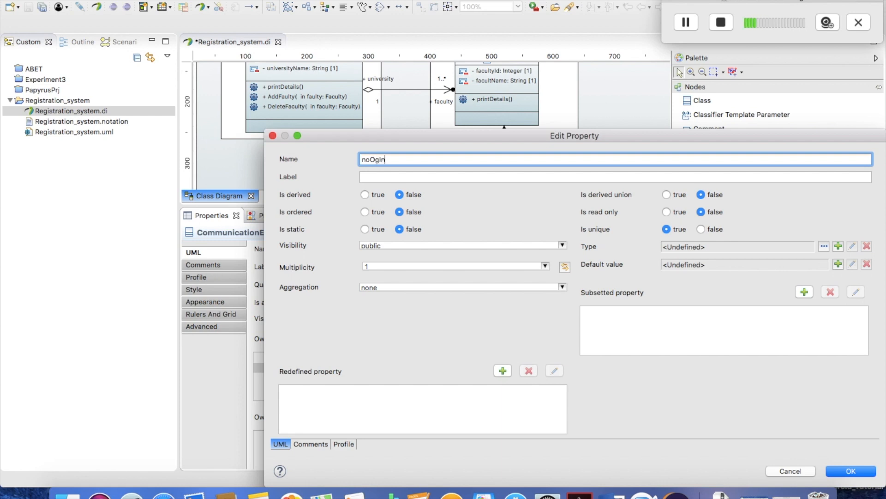
type("structors")
key("BackSpace")
type("f")
left_click(560, 246)
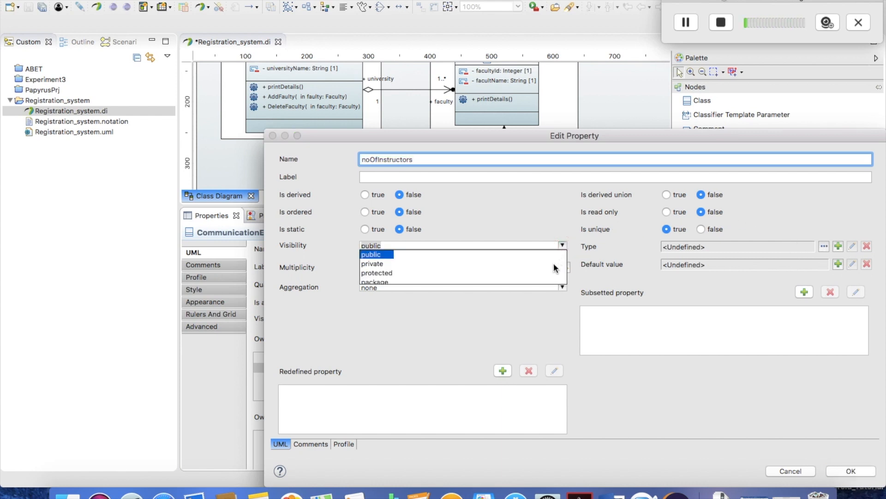
left_click(368, 264)
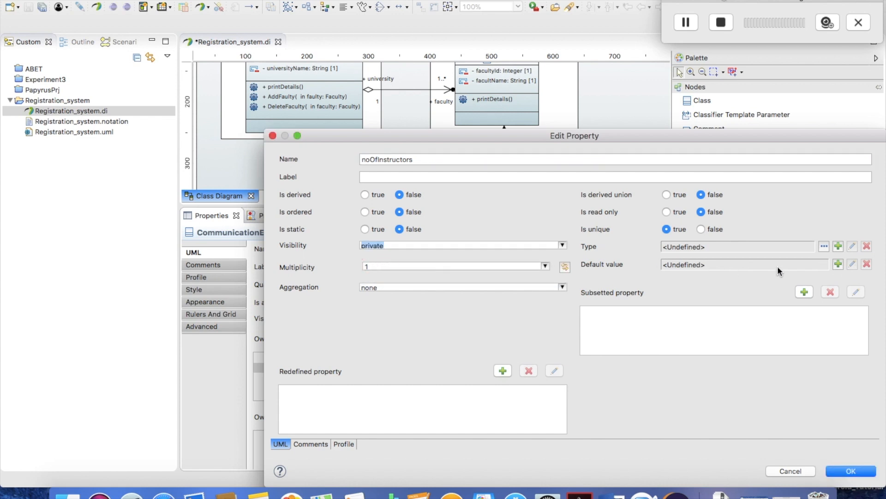
Set the noOfInstructors attribute's type to the primitive type Integer and apply the property edits.
left_click(826, 246)
left_click(521, 159)
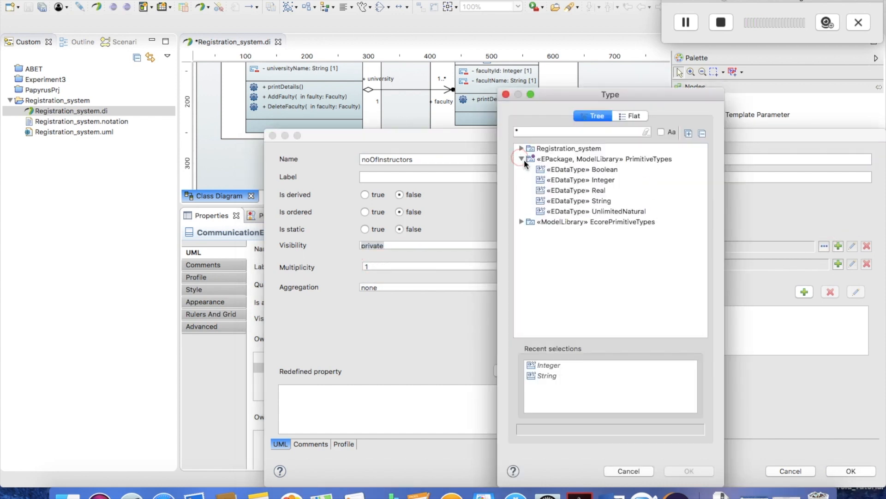
left_click(574, 181)
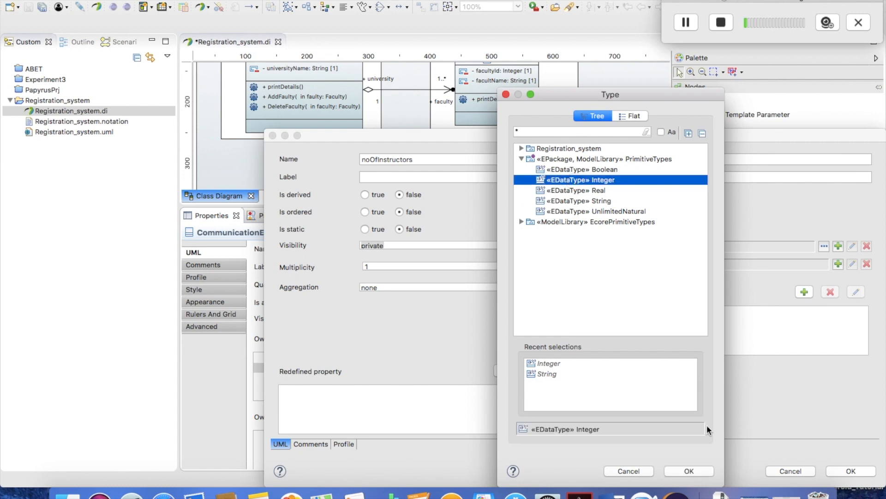
left_click(692, 470)
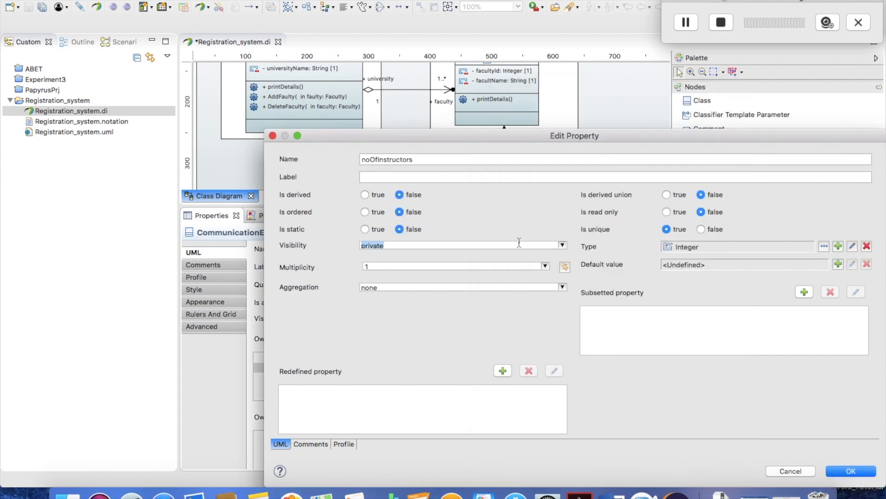
left_click(851, 470)
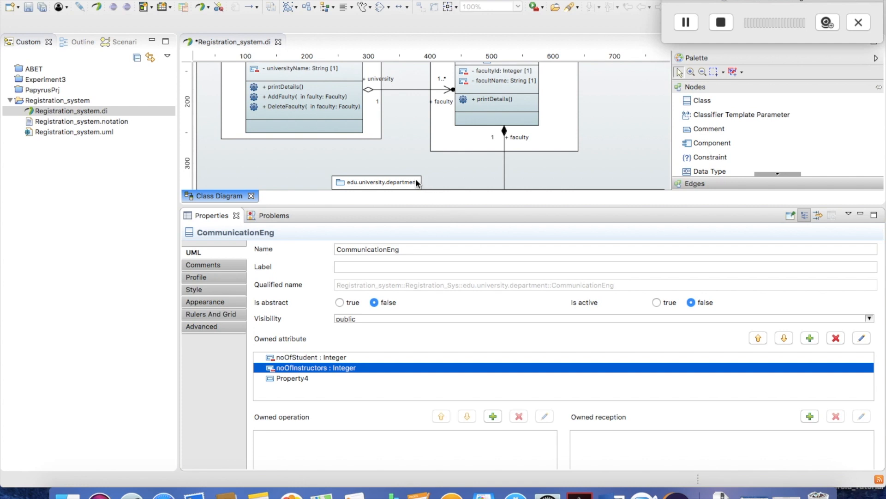
Rename CommunicationEng's third owned attribute as noOfLabs and set its visibility to private.
left_click(288, 379)
double_click(288, 377)
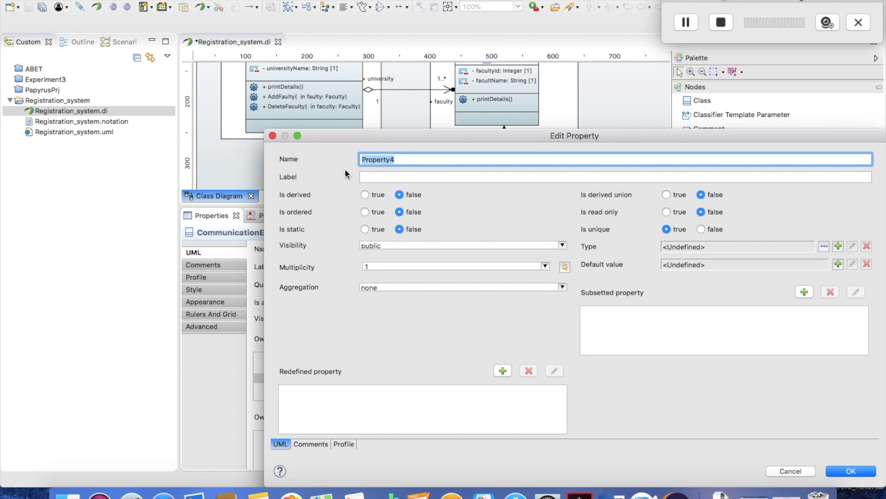
type("no")
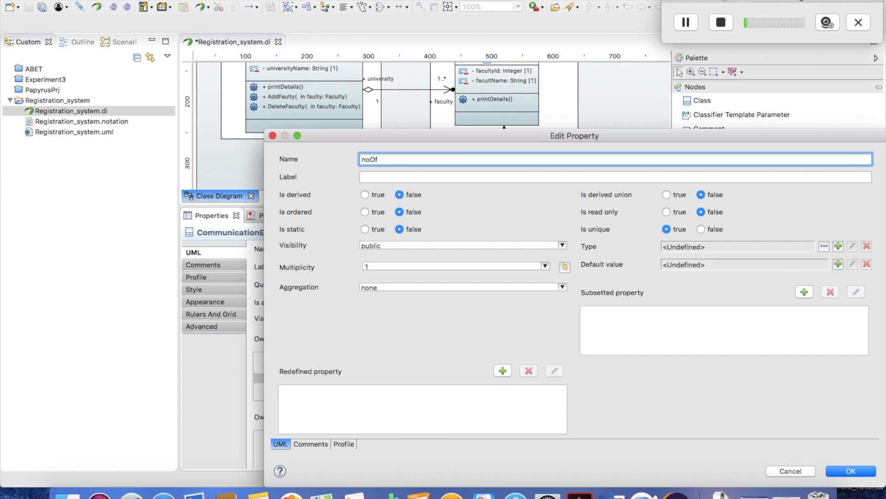
type("OfLabs")
left_click(563, 245)
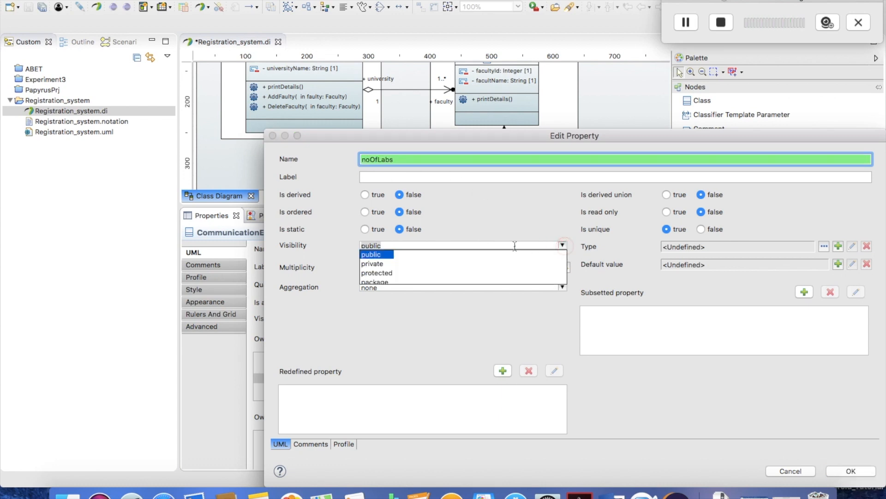
left_click(429, 265)
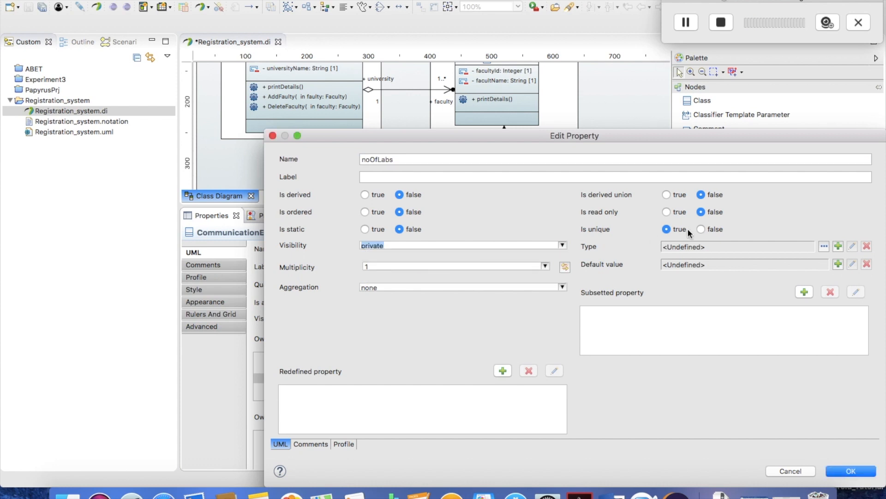
Set the noOfLabs attribute's type to the primitive type Integer and apply the property edits.
left_click(824, 246)
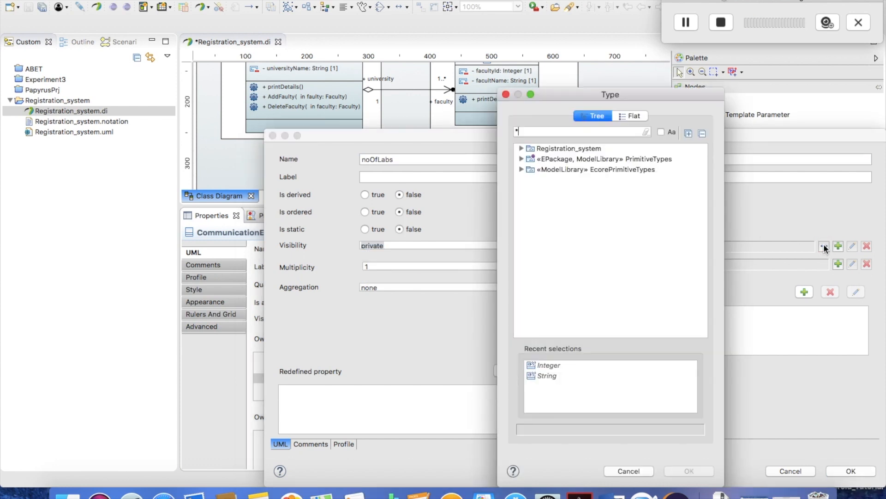
left_click(521, 159)
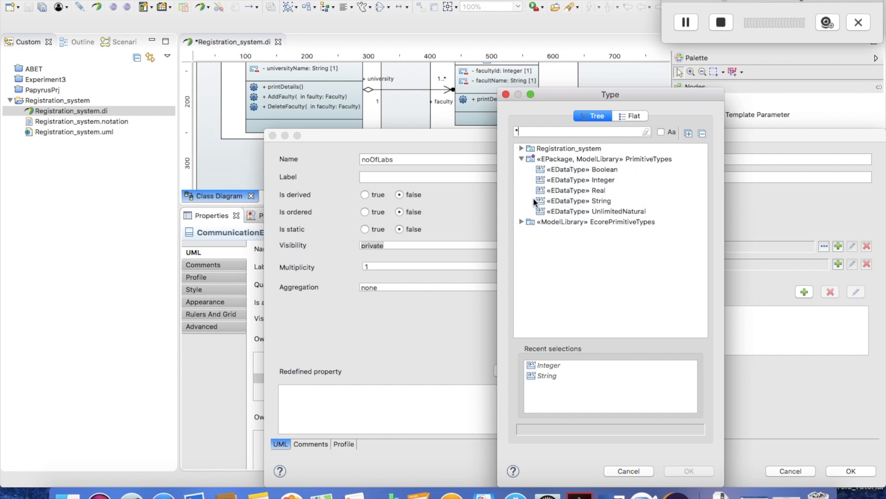
left_click(581, 180)
left_click(678, 472)
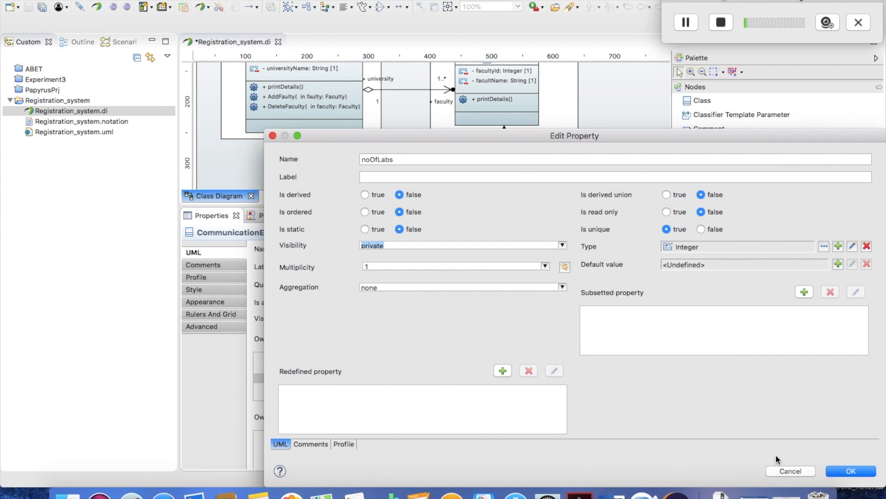
left_click(850, 471)
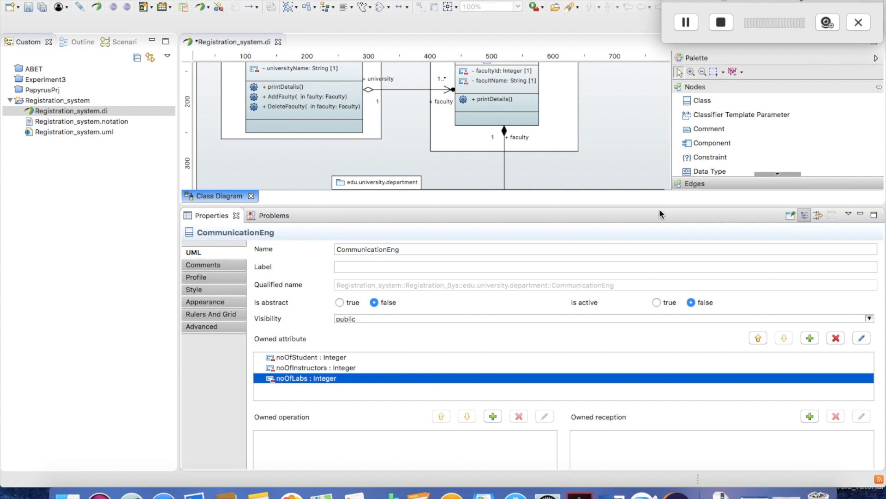
Shrink the properties area, maximize the Registration_system.di diagram editor and save the model.
left_click_drag(658, 206, 708, 375)
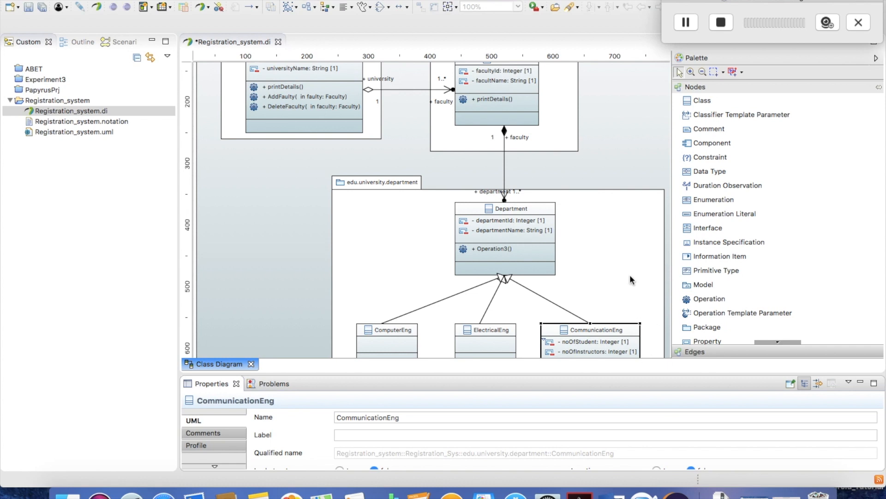
left_click(224, 46)
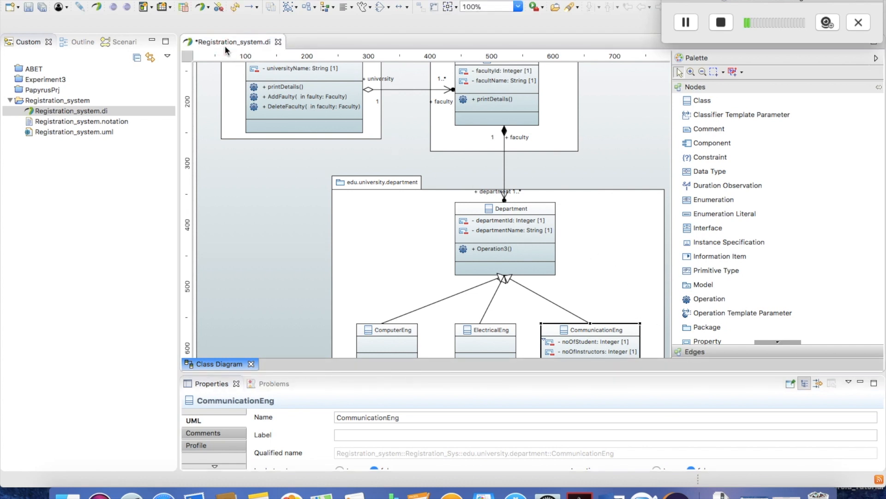
left_click(228, 37)
double_click(228, 41)
left_click(41, 7)
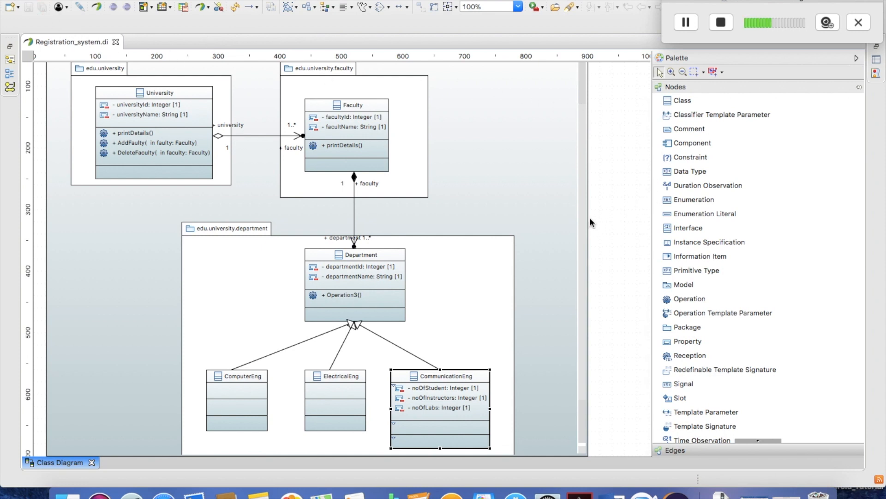
Widen the outer Registration_Sys package to the right, leaving more room beside the edu.university.department package.
left_click_drag(583, 218, 589, 276)
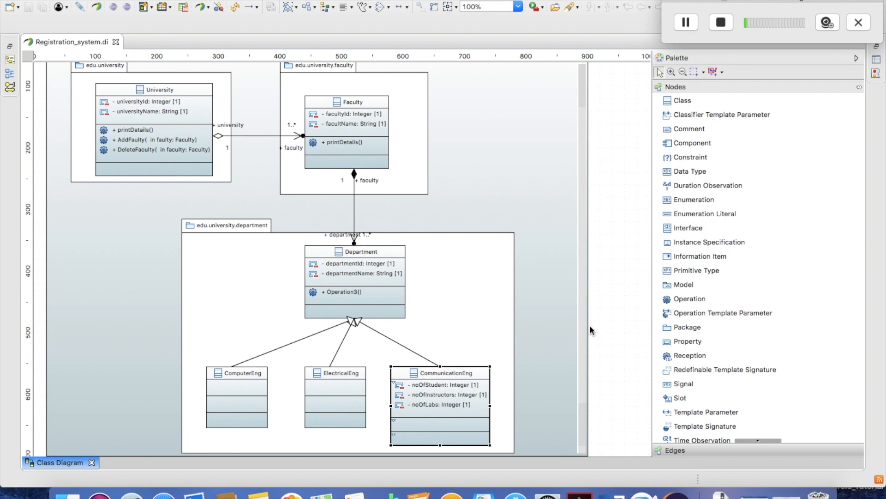
left_click(560, 259)
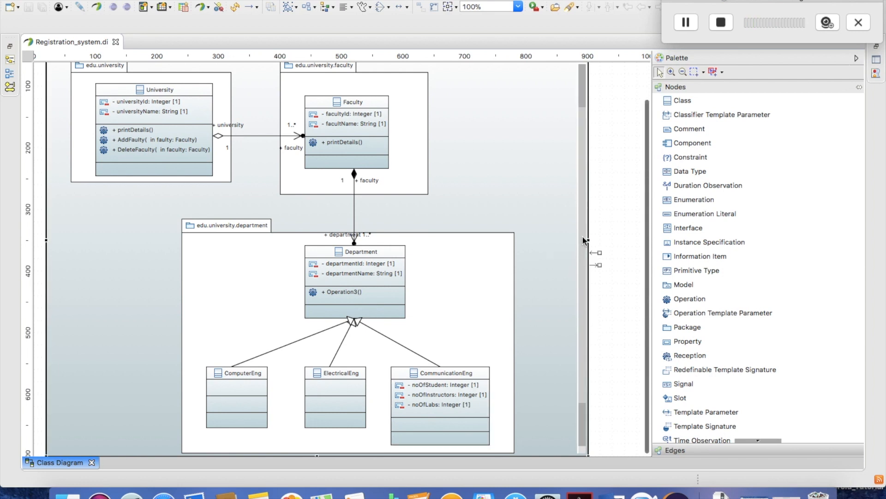
left_click_drag(591, 240, 638, 238)
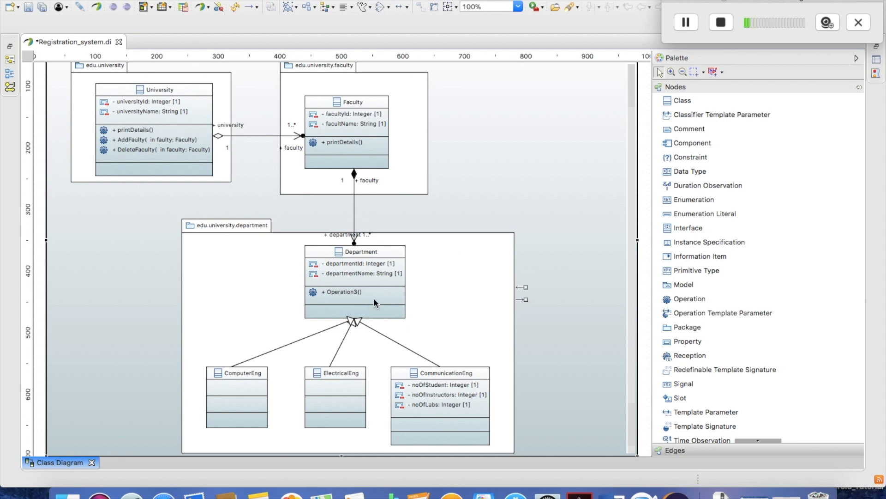
mouse_move(409, 239)
left_mouse_down()
mouse_move(423, 235)
mouse_move(403, 241)
left_mouse_up()
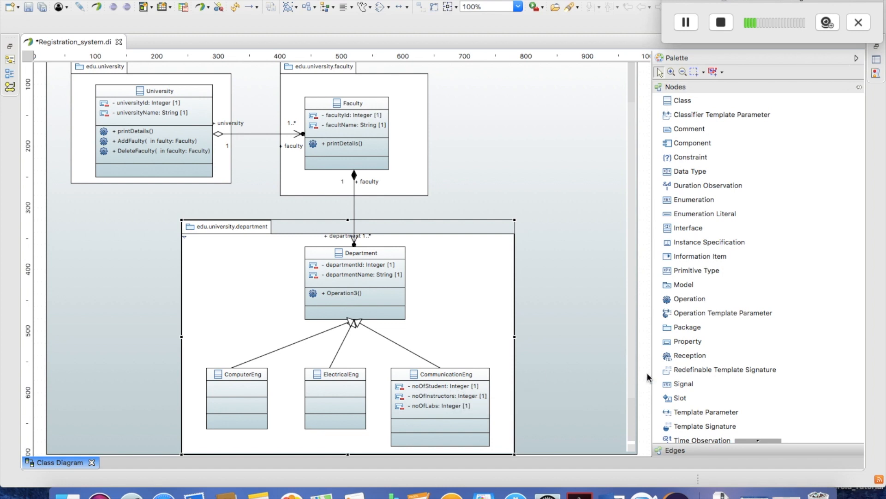
Add an operation named AddStudent to the CommunicationEng class.
left_click(688, 300)
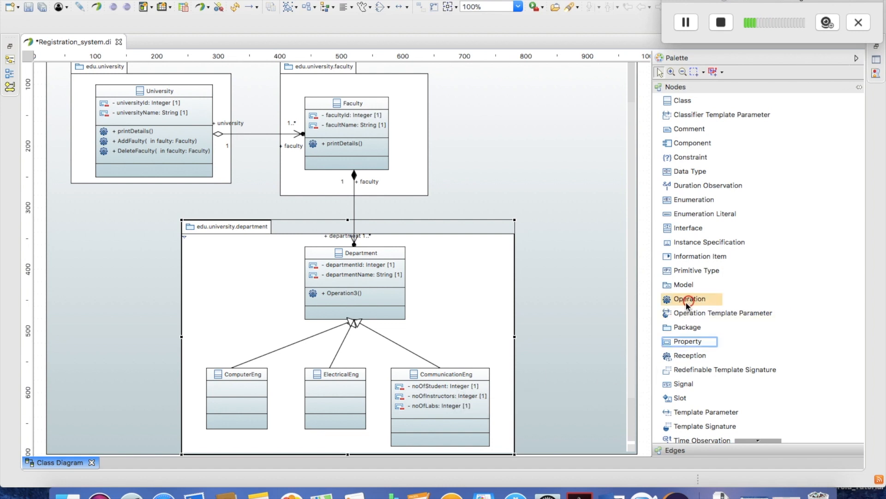
left_click(412, 426)
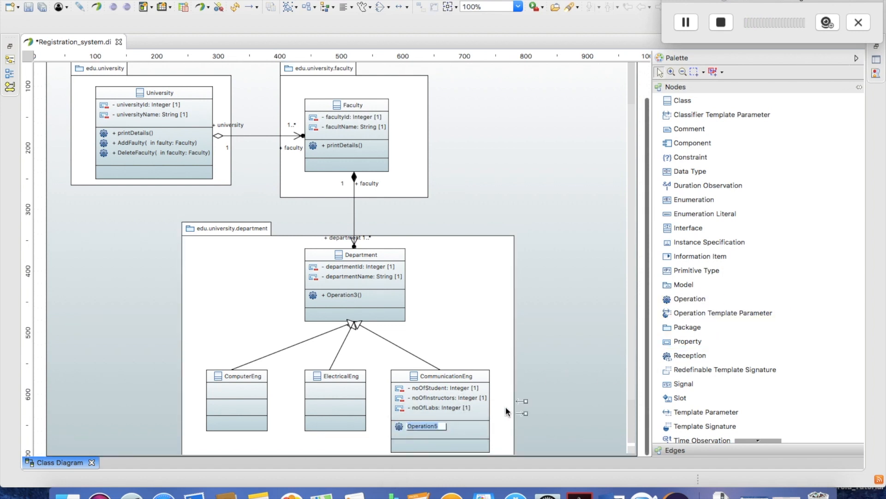
mouse_move(508, 411)
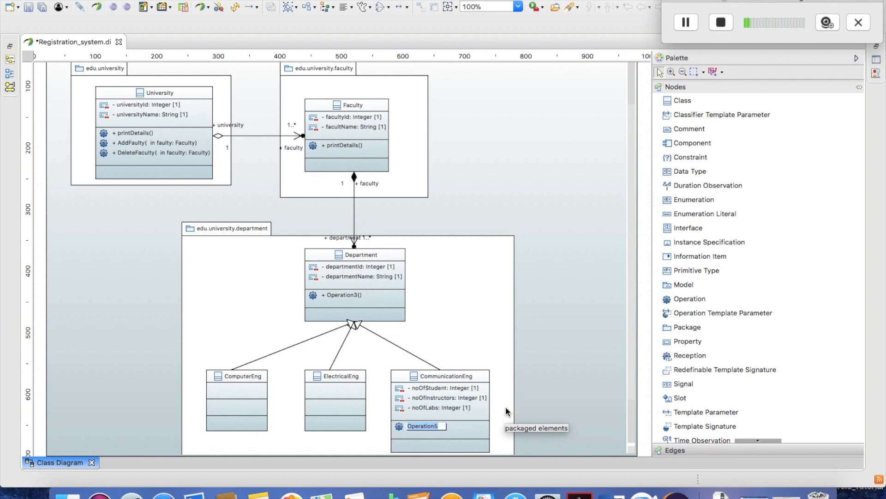
type("AddS")
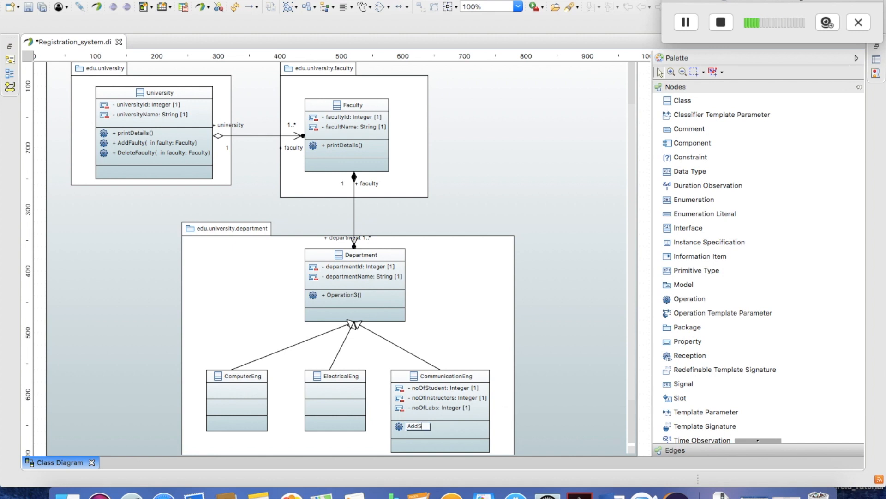
type("tudent")
left_click(587, 362)
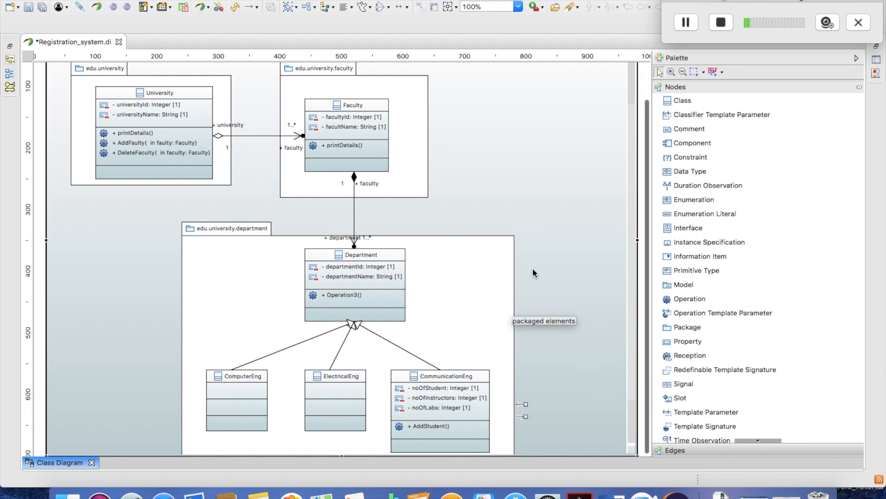
mouse_move(541, 262)
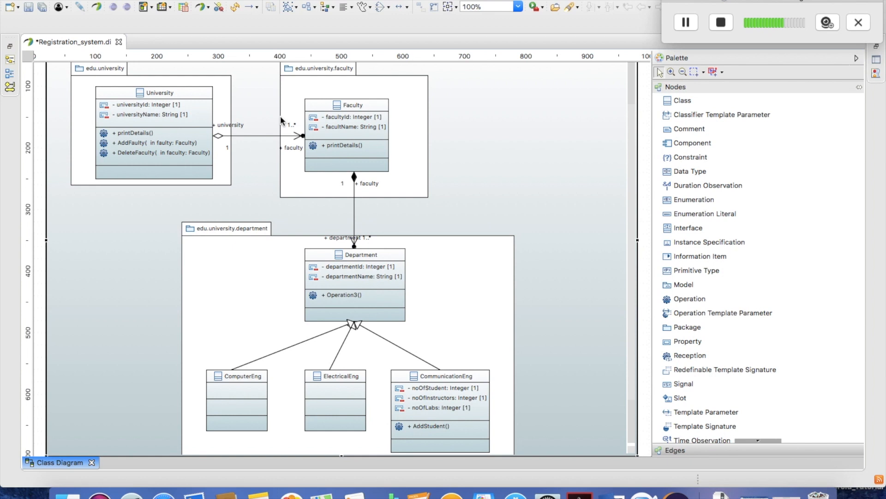
Restore the maximized Registration_system.di editor to its normal size so the project files and properties are accessible.
double_click(90, 41)
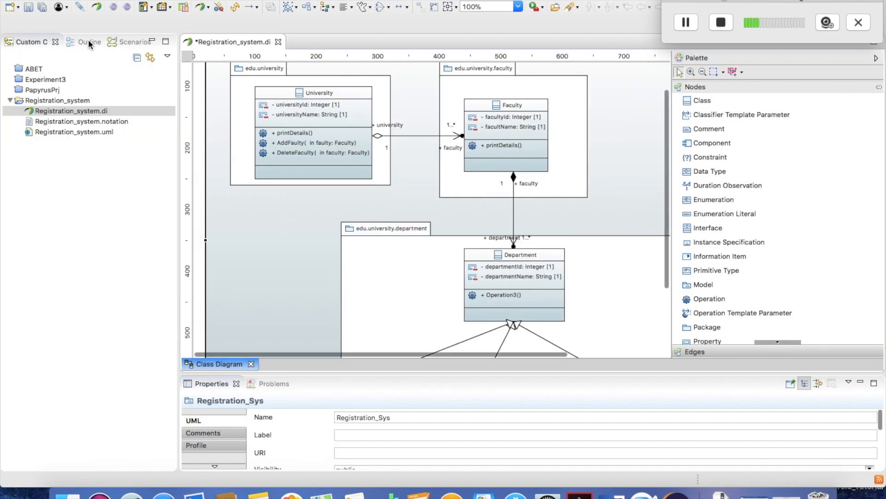
right_click(92, 112)
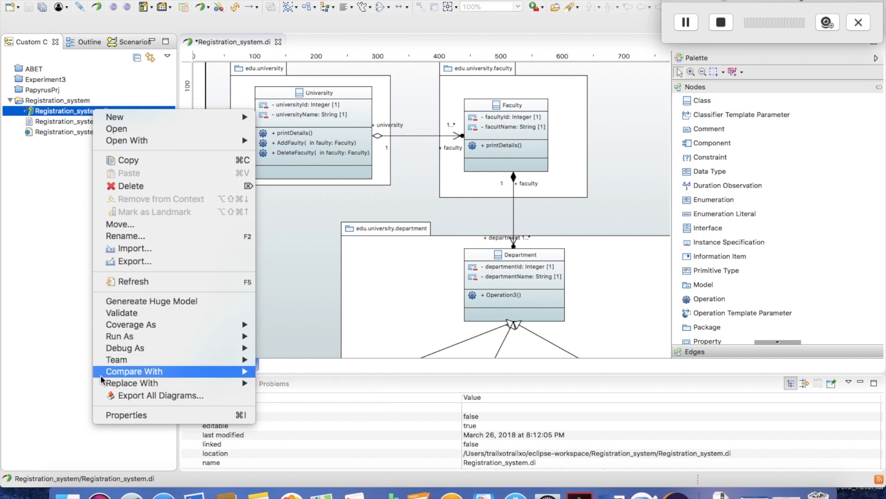
left_click(70, 327)
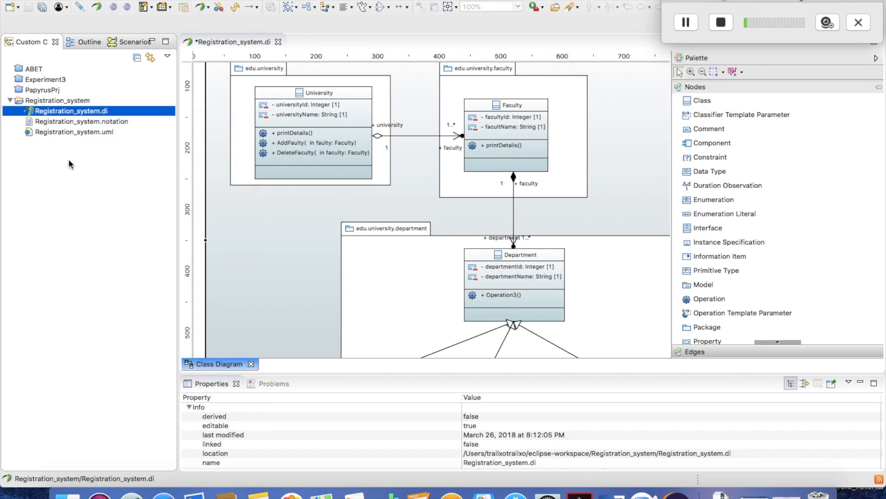
left_click(70, 121)
right_click(71, 121)
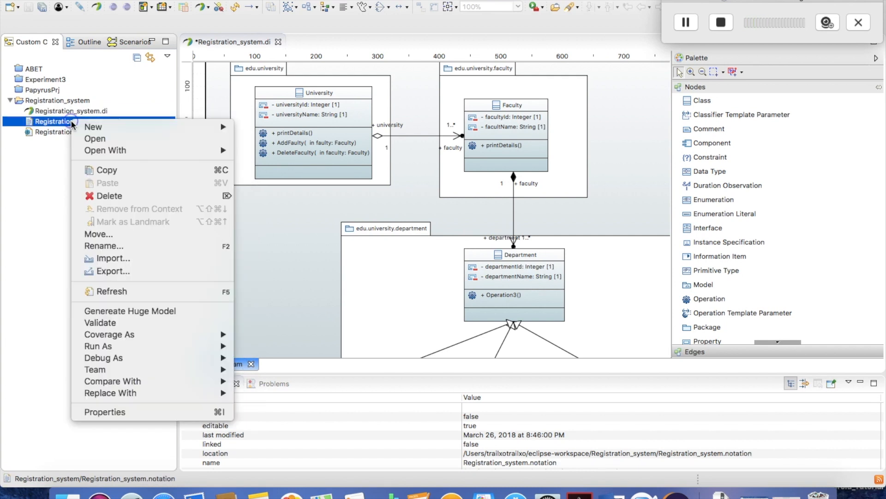
left_click(57, 132)
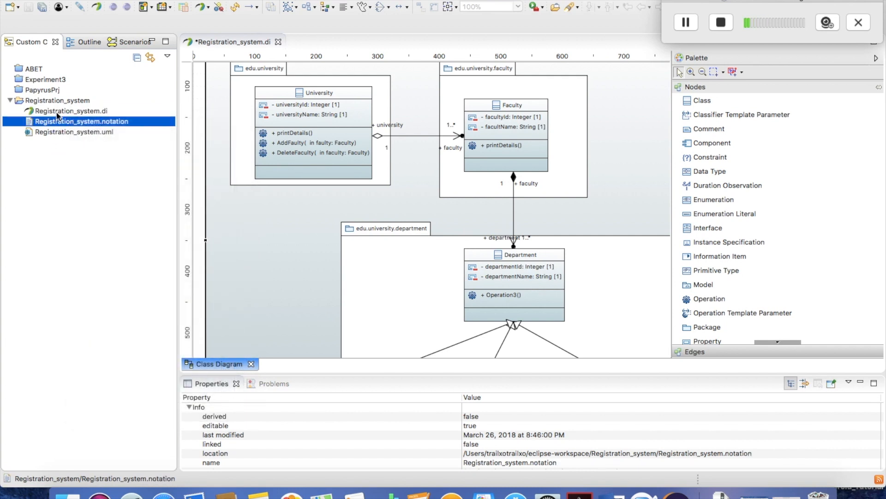
left_click(57, 112)
right_click(57, 113)
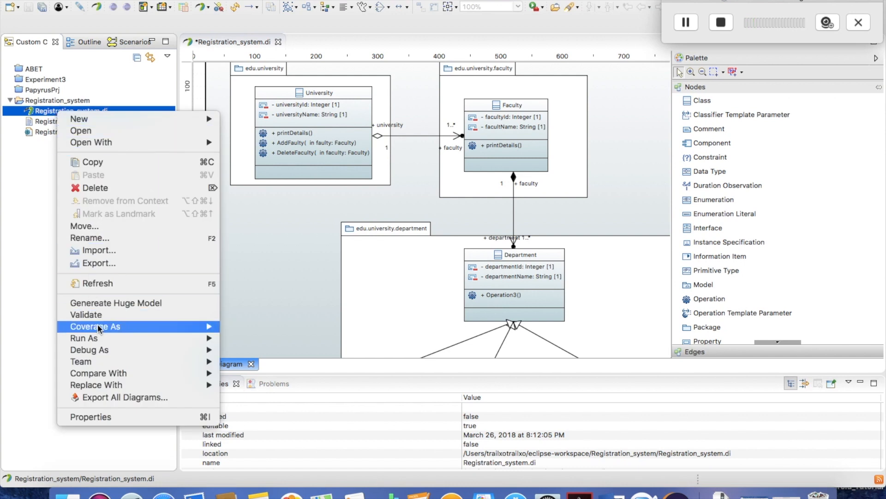
left_click(117, 261)
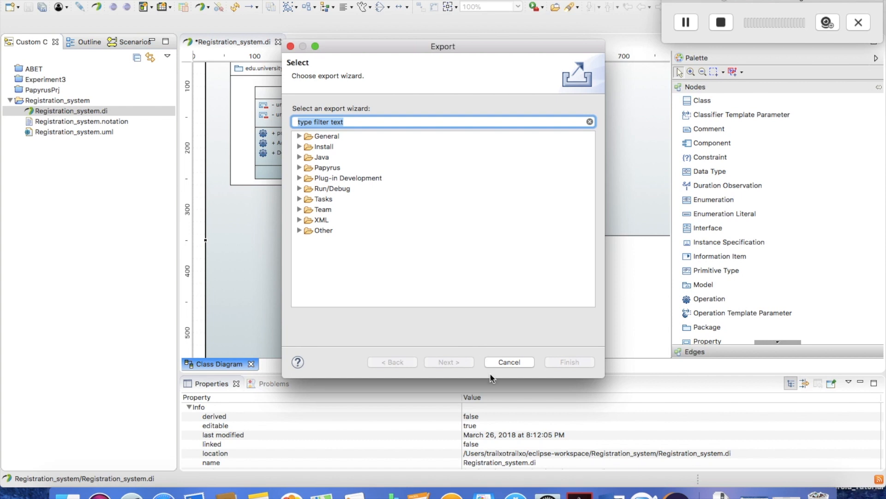
left_click(499, 360)
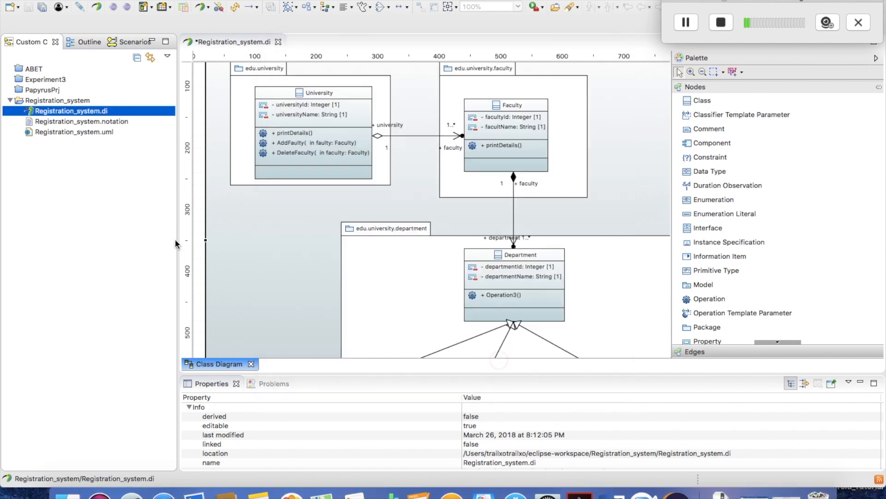
right_click(94, 111)
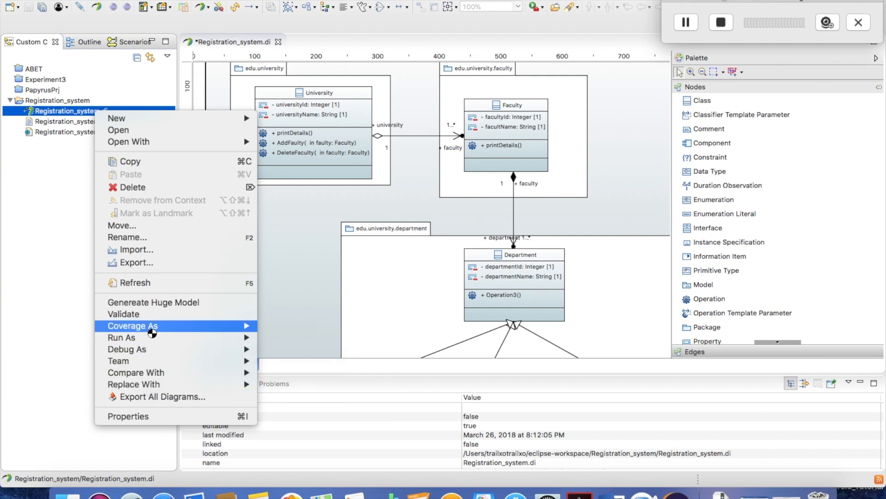
left_click(148, 305)
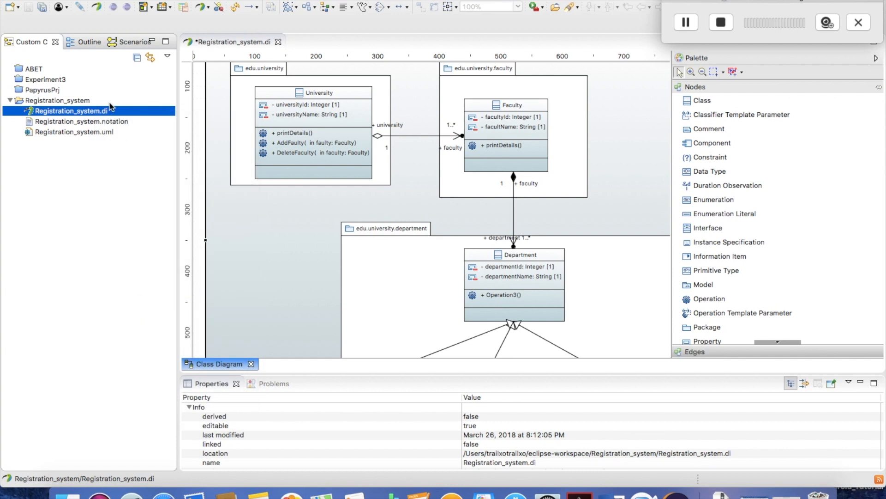
Export all diagrams of the Registration_system.di model in PDF format to the Registration_system project directory.
right_click(105, 112)
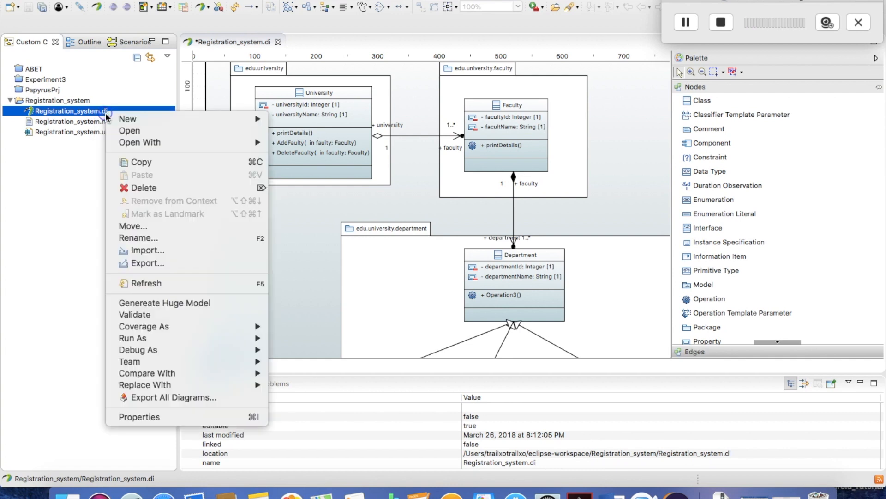
left_click(196, 398)
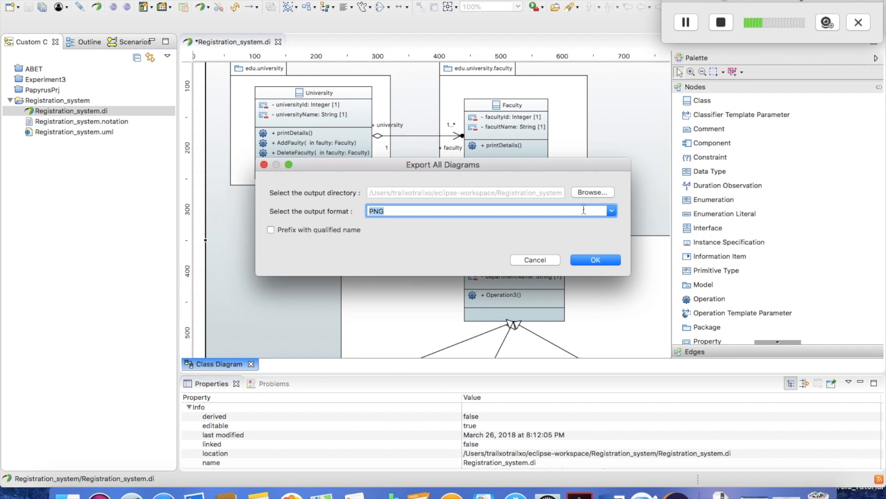
left_click(612, 211)
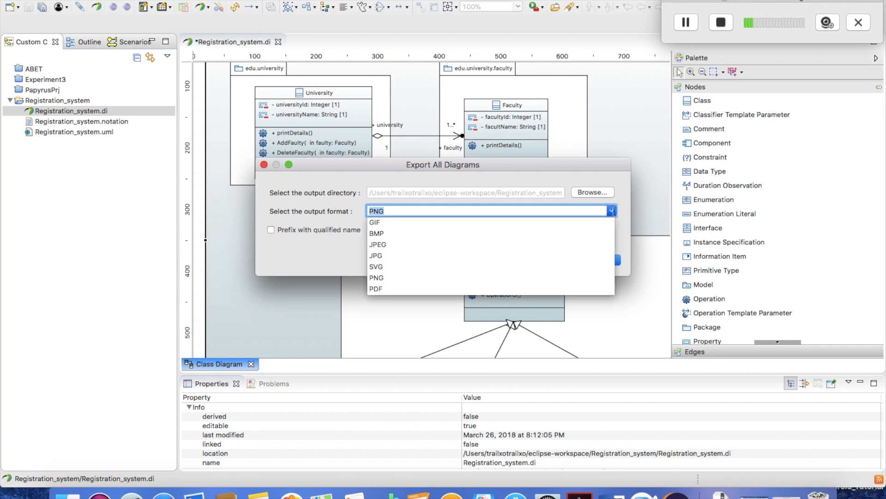
left_click(401, 290)
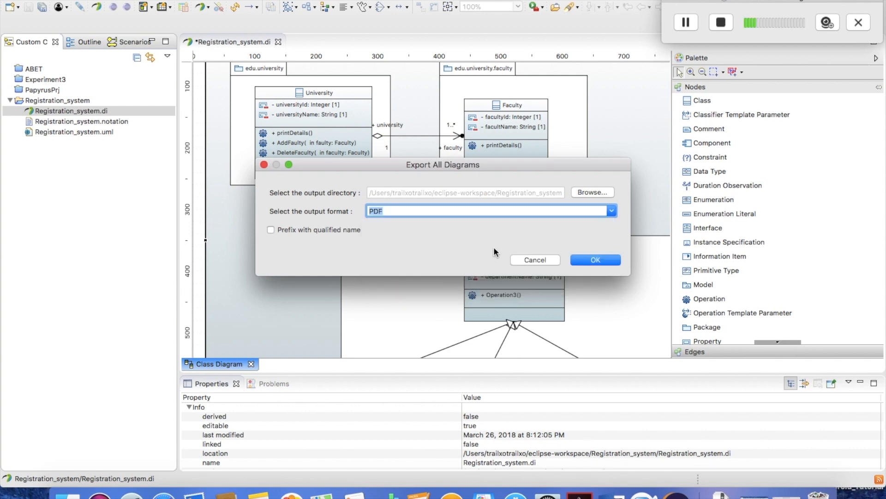
left_click(607, 259)
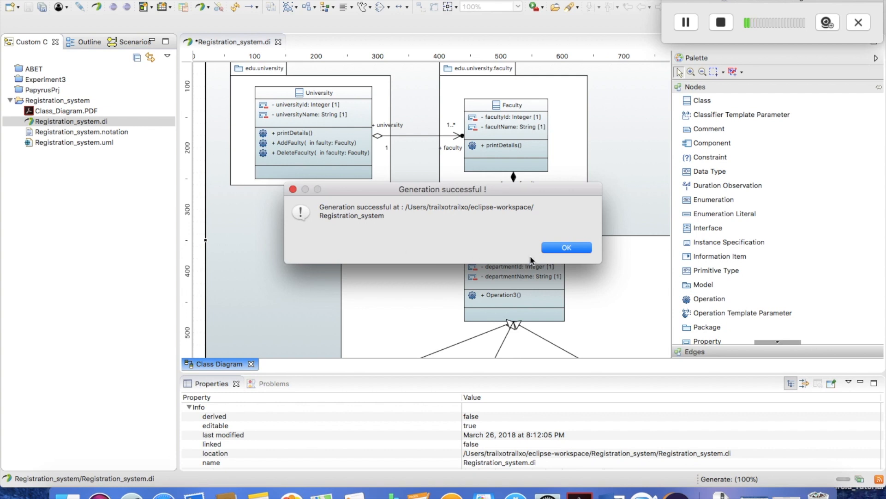
left_click(563, 249)
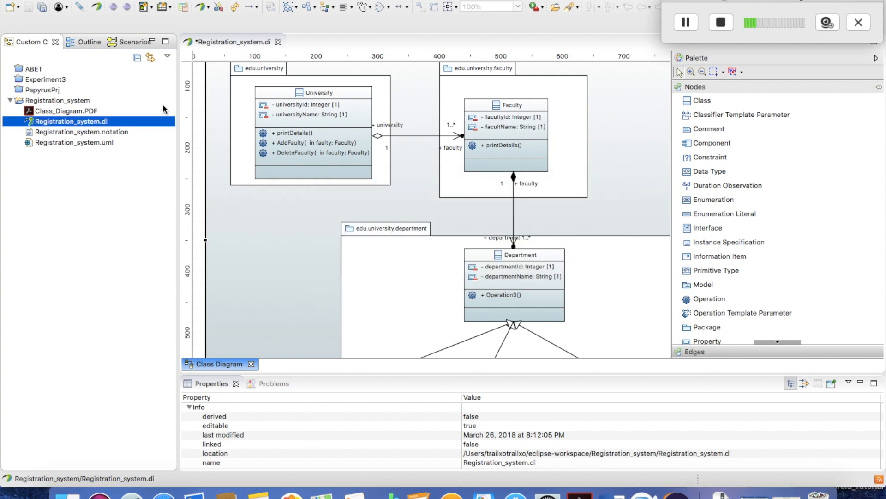